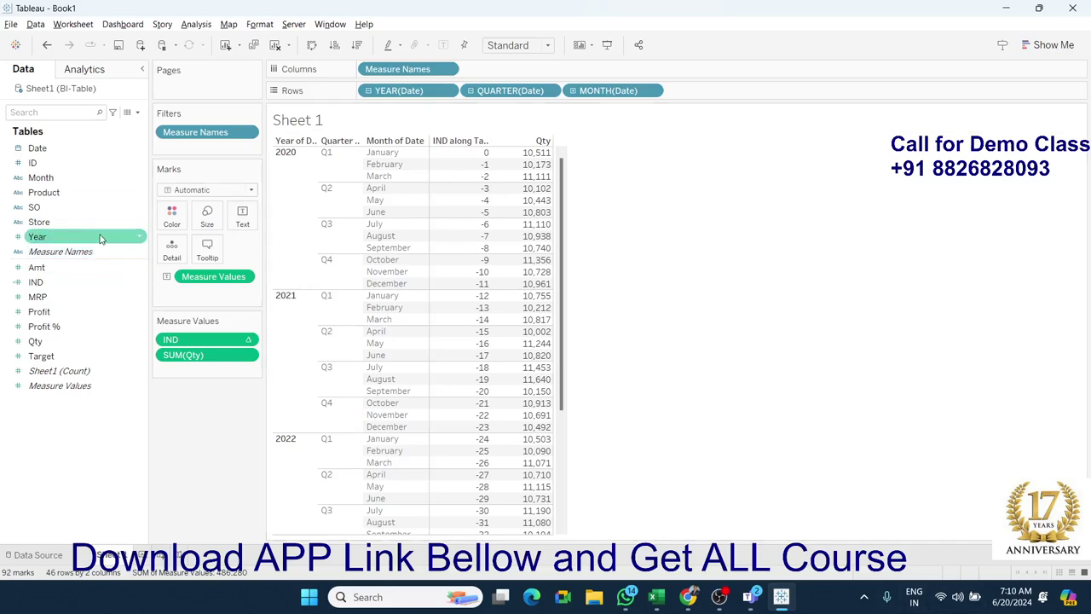
{"action": "mouse_move", "coordinate": [76, 282]}
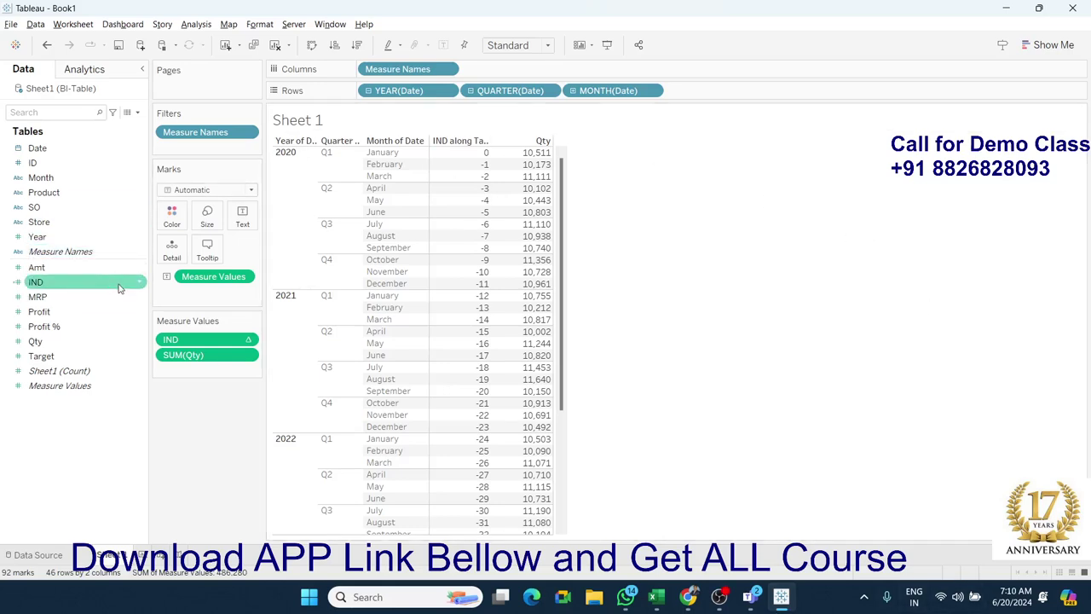
Step: Replace the IND formula FIRST() with INDEX() and apply it, moving the editor aside
{"action": "left_click", "coordinate": [133, 284]}
{"action": "left_click", "coordinate": [139, 285]}
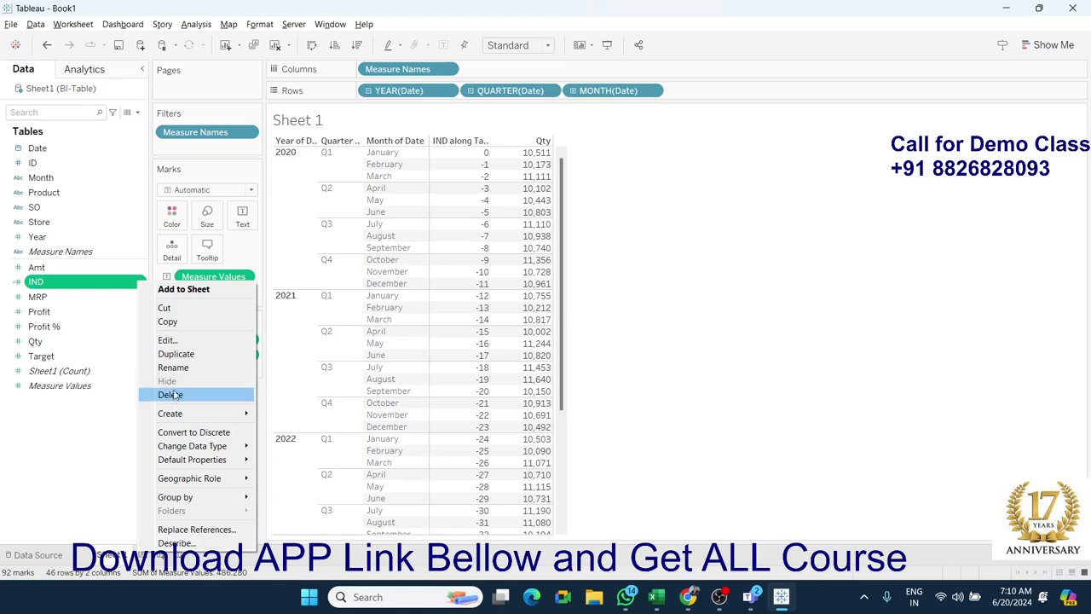
{"action": "left_click", "coordinate": [180, 342]}
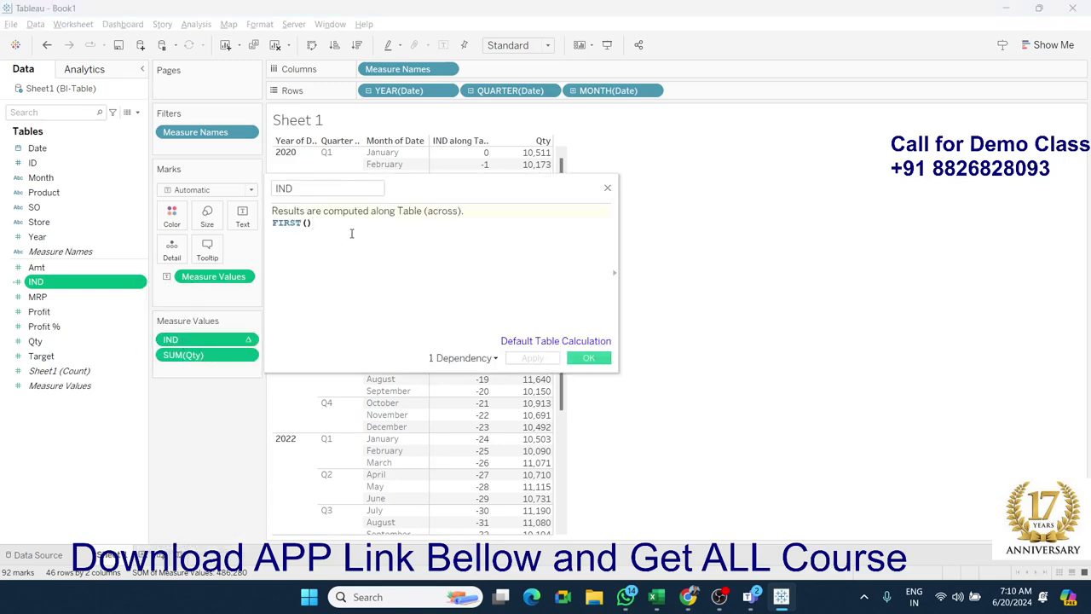
{"action": "key", "text": "ctrl+a"}
{"action": "type", "text": "ind"}
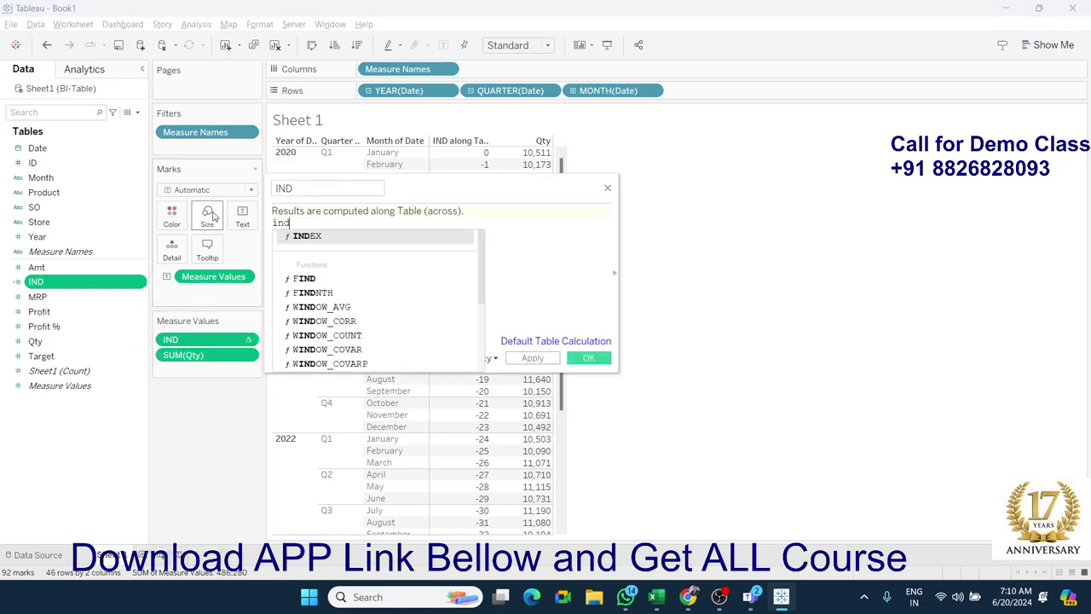
{"action": "key", "text": "Return"}
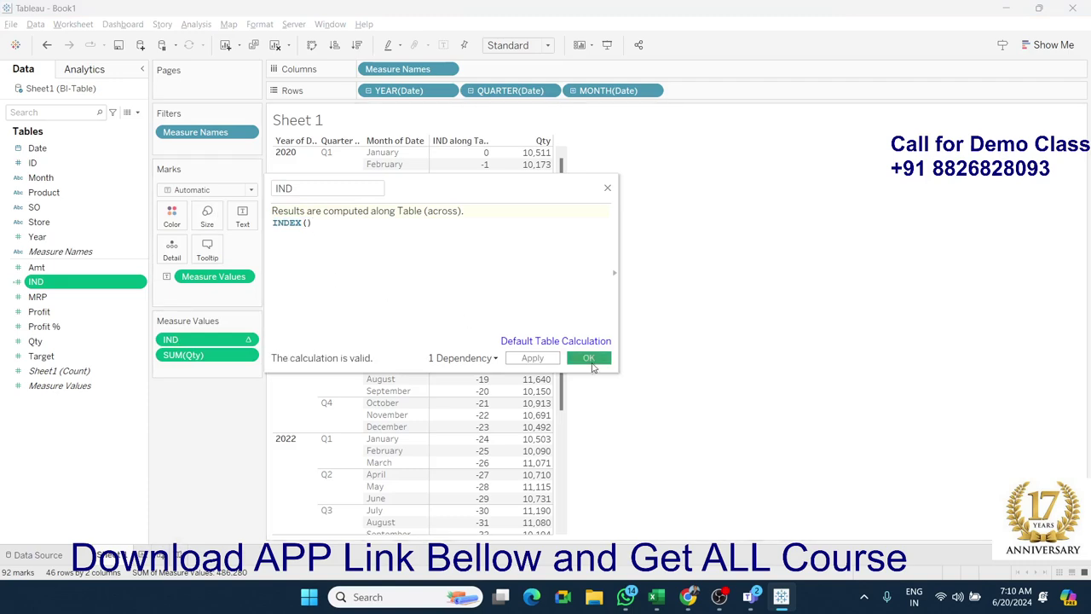
{"action": "left_click", "coordinate": [533, 358]}
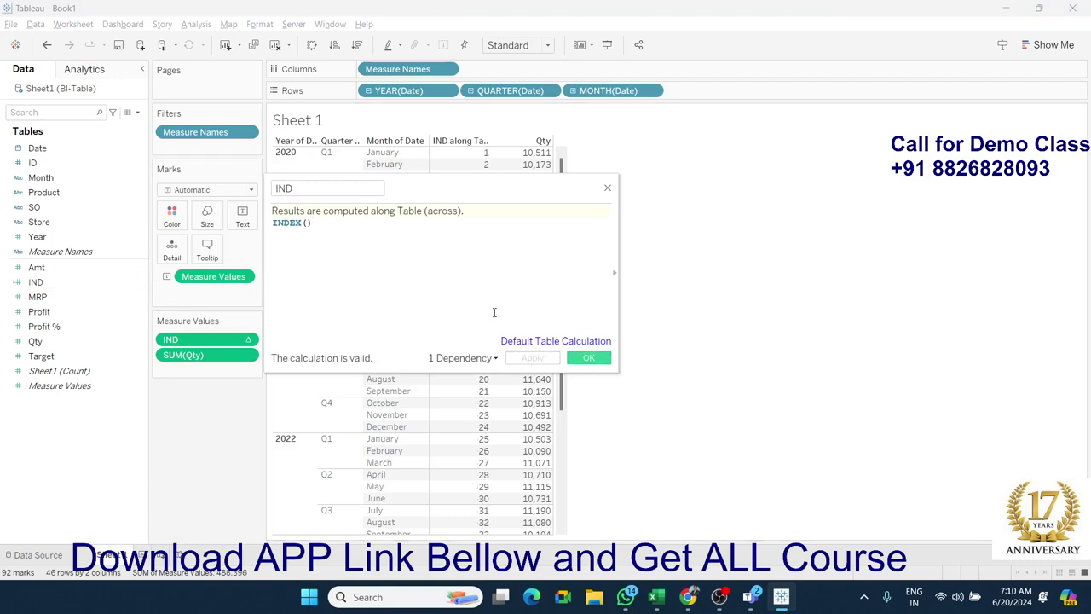
{"action": "mouse_move", "coordinate": [437, 197]}
{"action": "left_mouse_down"}
{"action": "mouse_move", "coordinate": [762, 253]}
{"action": "mouse_move", "coordinate": [761, 205]}
{"action": "left_mouse_up"}
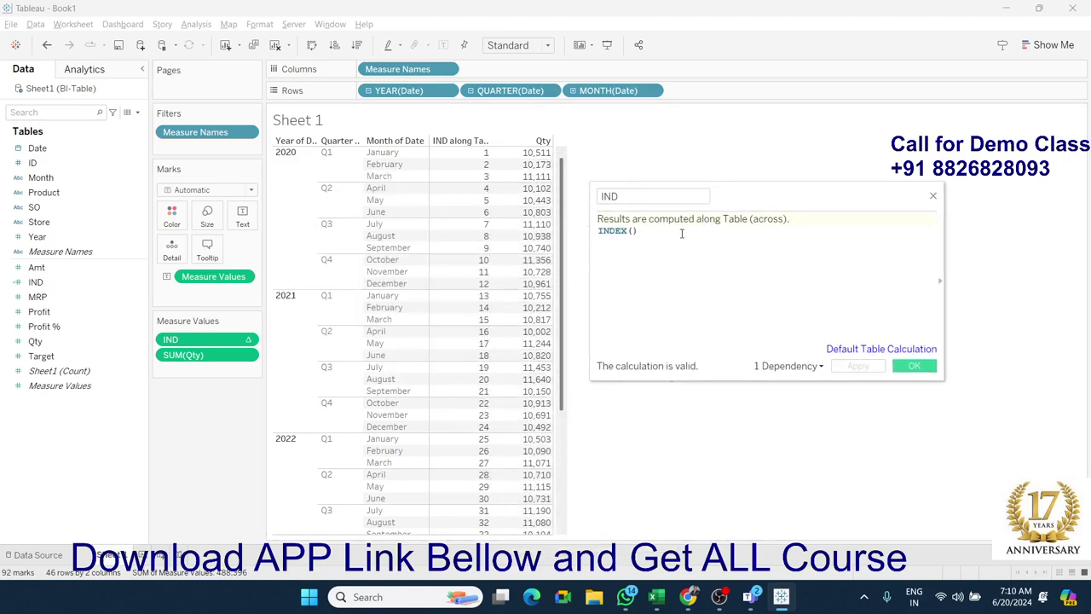
Step: Change the IND formula to FIRST() and apply it
{"action": "left_click_drag", "start_coordinate": [682, 232], "coordinate": [537, 214]}
{"action": "type", "text": "FIRST"}
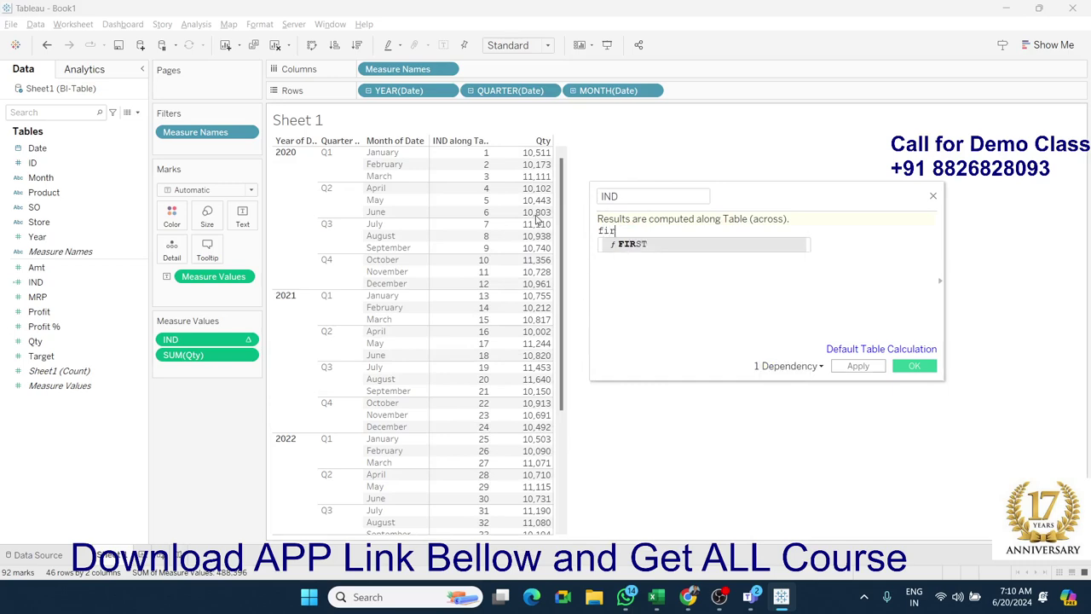
{"action": "left_click", "coordinate": [858, 366]}
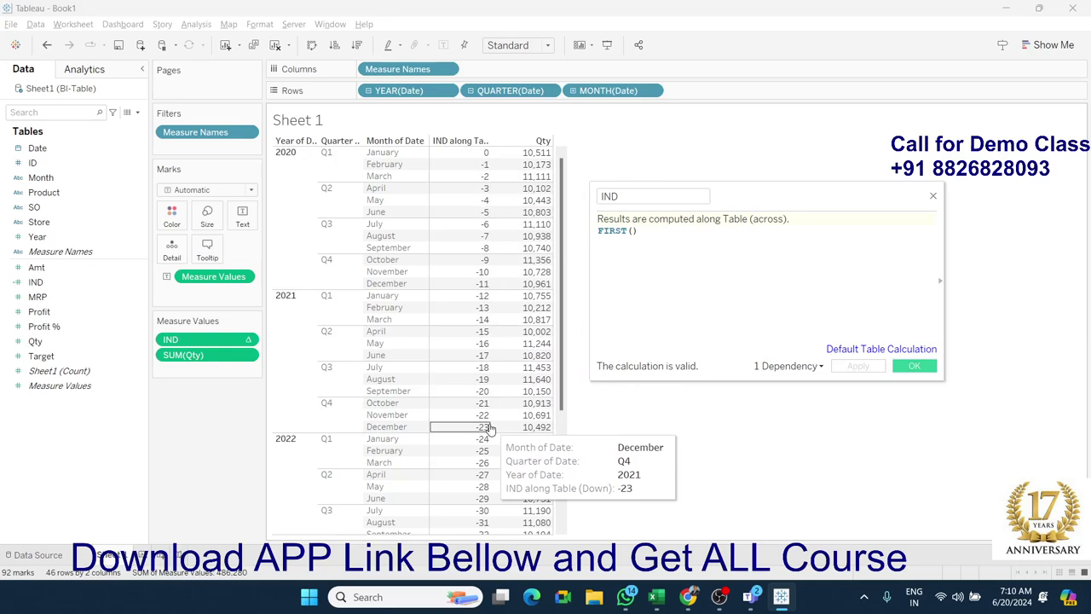
Step: Change the IND formula to LAST(), apply it, and check the countdown from 45
{"action": "left_click_drag", "start_coordinate": [646, 231], "coordinate": [528, 220]}
{"action": "type", "text": "last"}
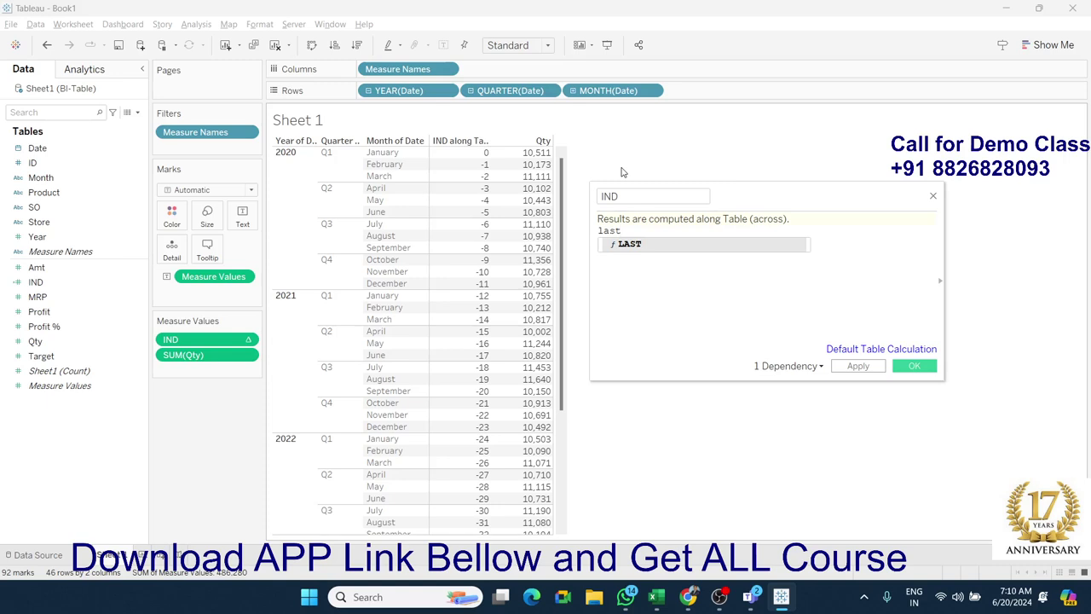
{"action": "key", "text": "Return"}
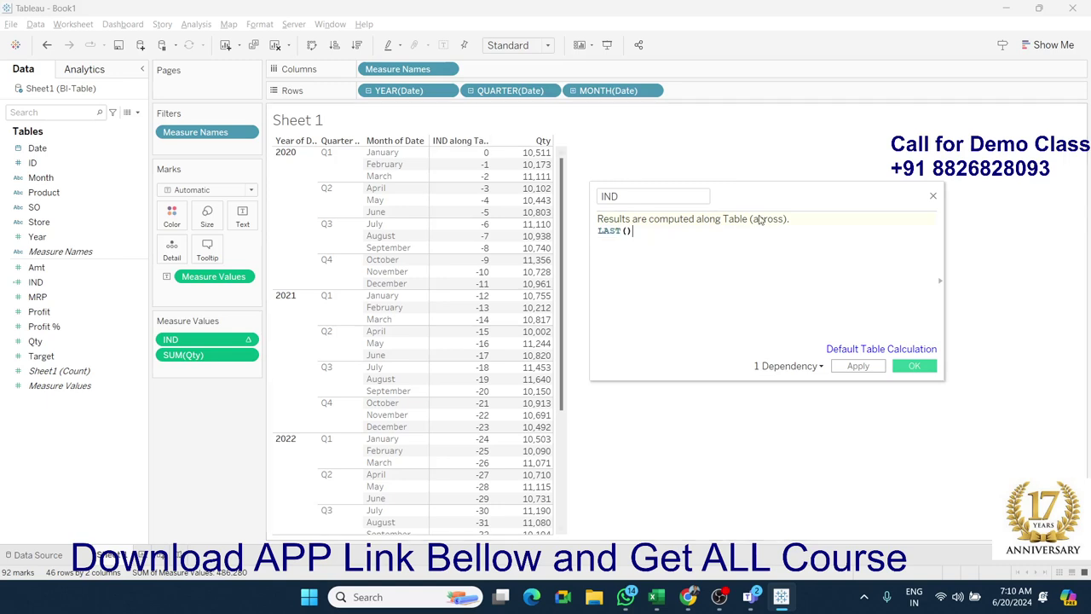
{"action": "left_click", "coordinate": [857, 366]}
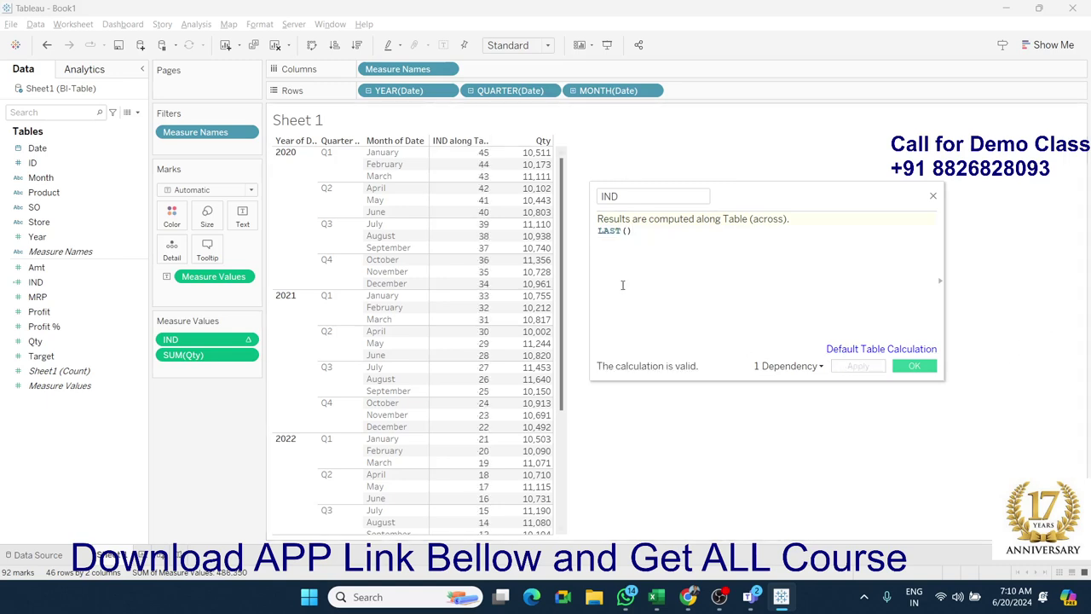
{"action": "scroll", "coordinate": [553, 510], "scroll_direction": "down", "scroll_amount": 2}
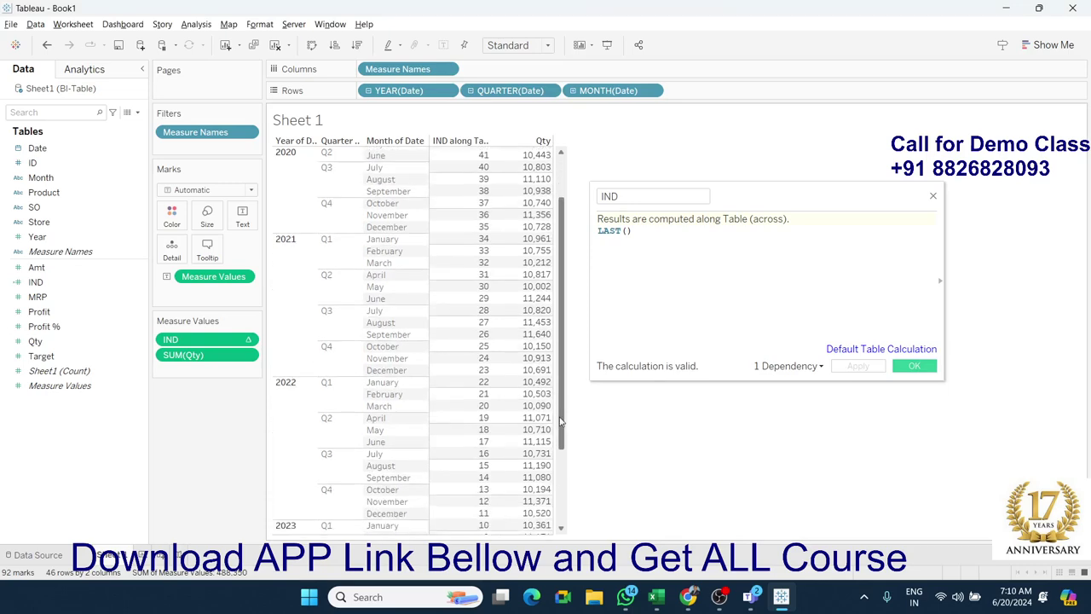
{"action": "scroll", "coordinate": [553, 510], "scroll_direction": "down", "scroll_amount": 3}
{"action": "scroll", "coordinate": [553, 510], "scroll_direction": "up", "scroll_amount": 3}
{"action": "scroll", "coordinate": [552, 511], "scroll_direction": "down", "scroll_amount": 1}
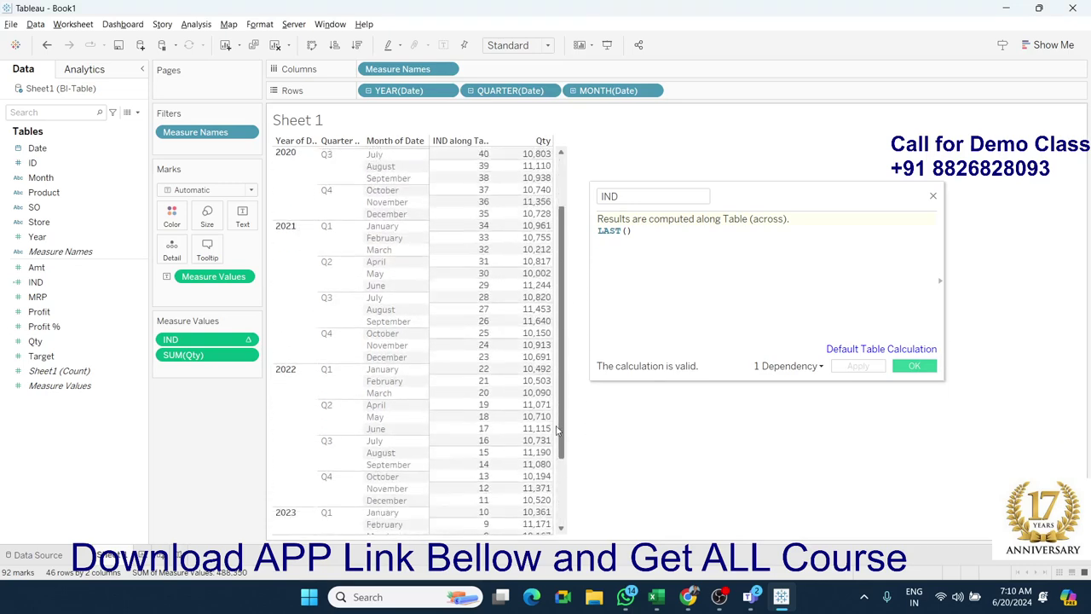
{"action": "scroll", "coordinate": [552, 515], "scroll_direction": "down", "scroll_amount": 2}
{"action": "scroll", "coordinate": [552, 515], "scroll_direction": "up", "scroll_amount": 3}
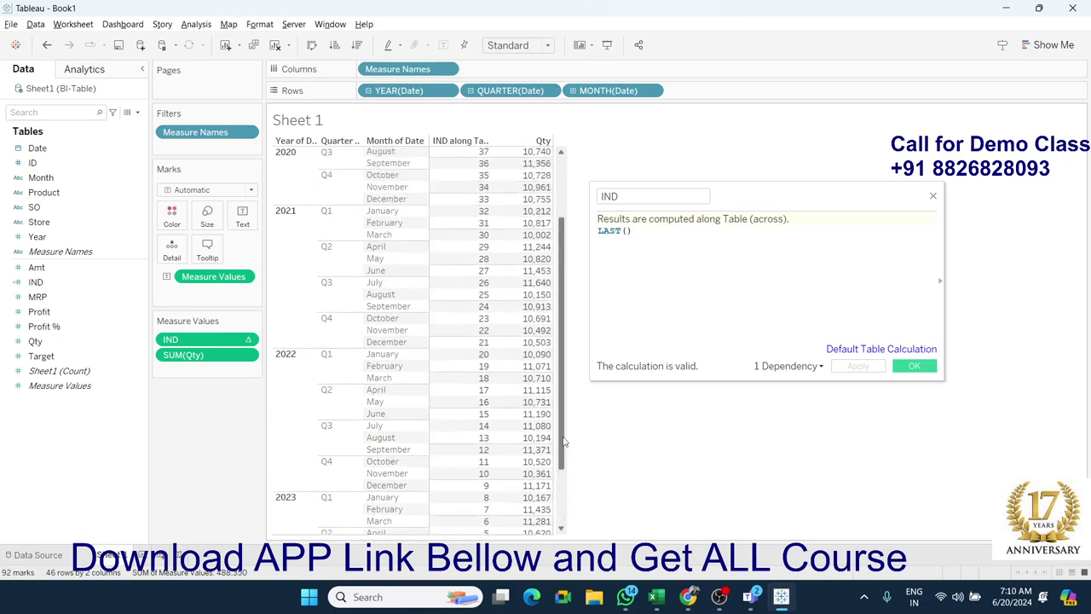
{"action": "scroll", "coordinate": [552, 515], "scroll_direction": "up", "scroll_amount": 2}
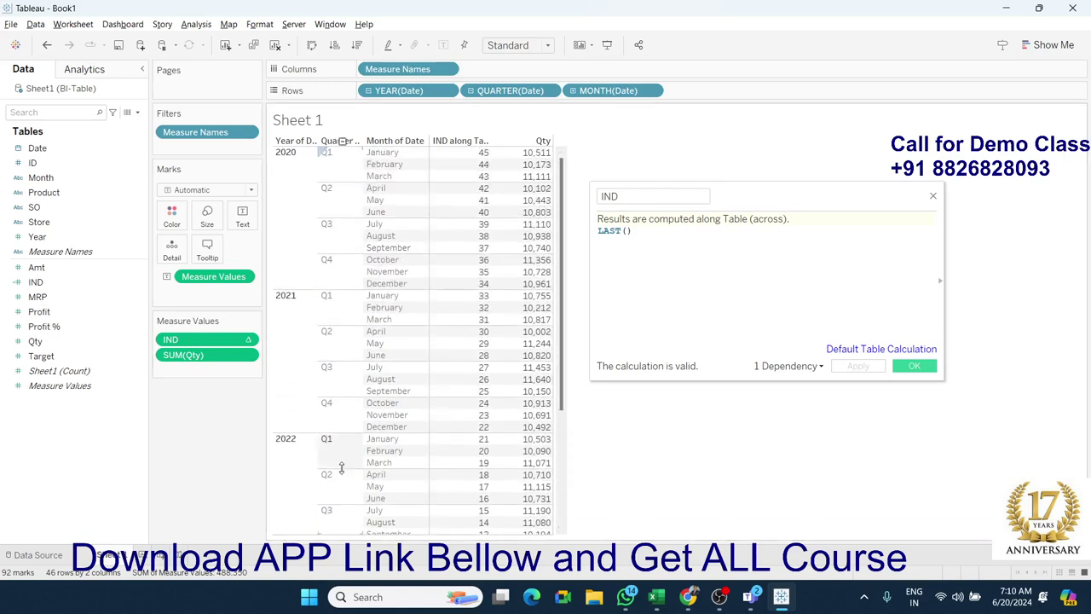
{"action": "mouse_move", "coordinate": [687, 596]}
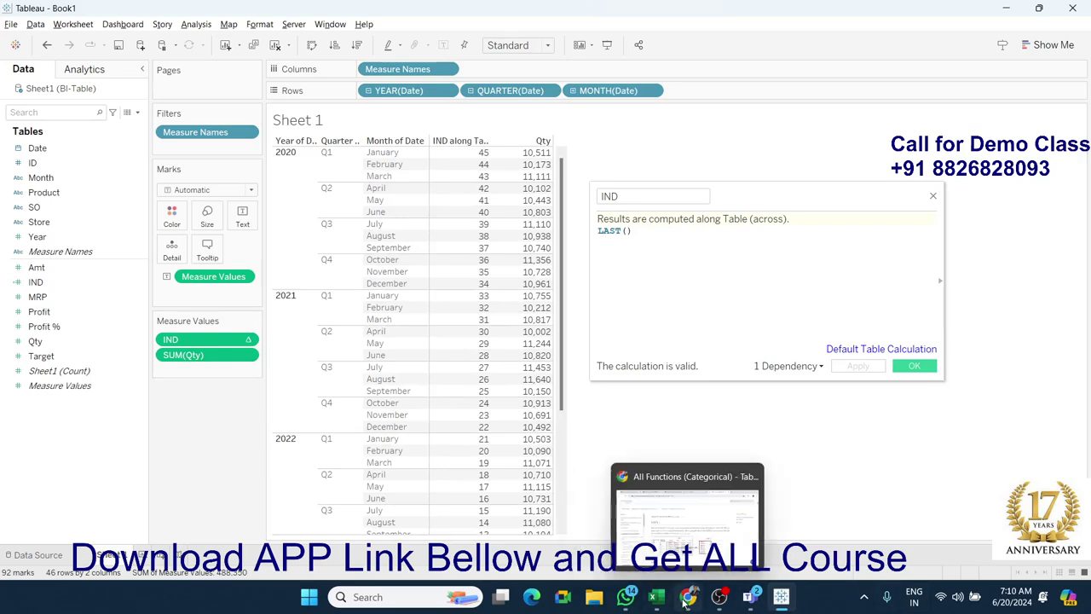
{"action": "left_click", "coordinate": [687, 584]}
{"action": "scroll", "coordinate": [438, 482], "scroll_direction": "down", "scroll_amount": 1}
{"action": "scroll", "coordinate": [438, 482], "scroll_direction": "down", "scroll_amount": 3}
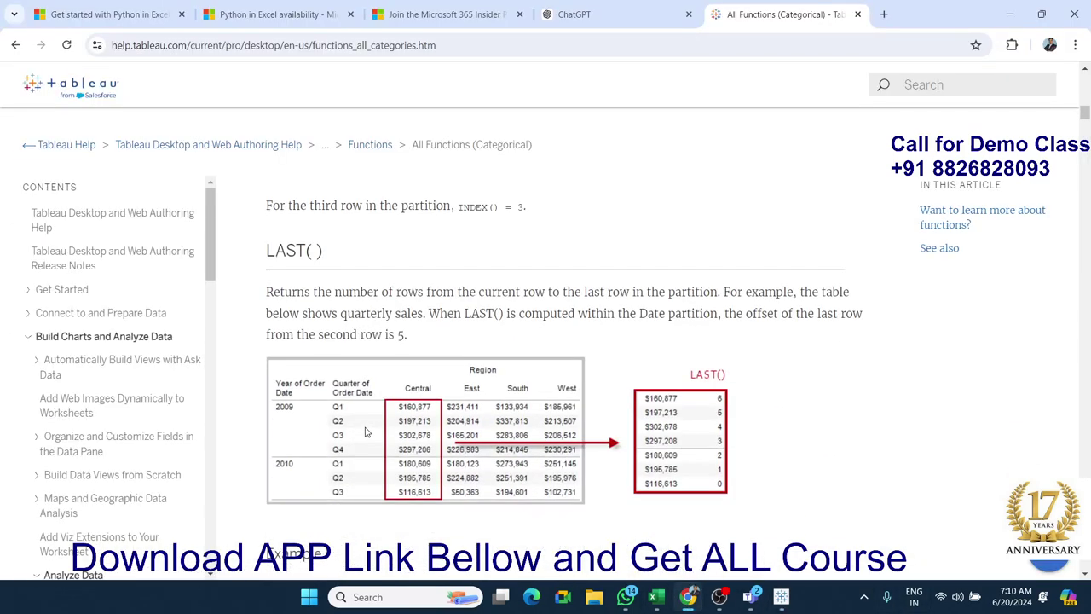
{"action": "scroll", "coordinate": [366, 432], "scroll_direction": "down", "scroll_amount": 3}
{"action": "scroll", "coordinate": [366, 432], "scroll_direction": "down", "scroll_amount": 1}
{"action": "scroll", "coordinate": [367, 429], "scroll_direction": "down", "scroll_amount": 1}
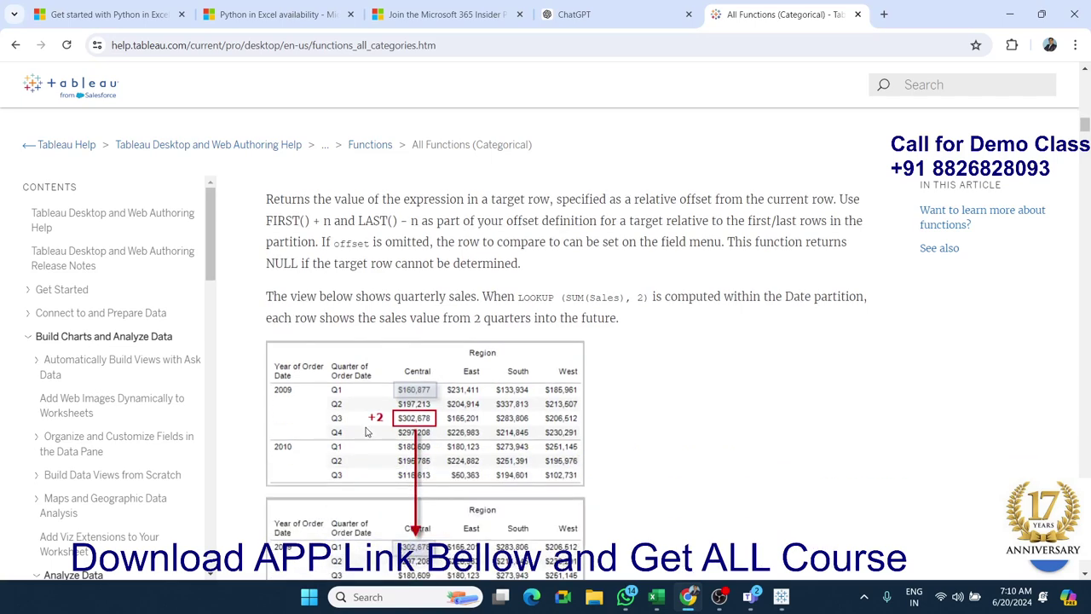
{"action": "scroll", "coordinate": [367, 429], "scroll_direction": "up", "scroll_amount": 1}
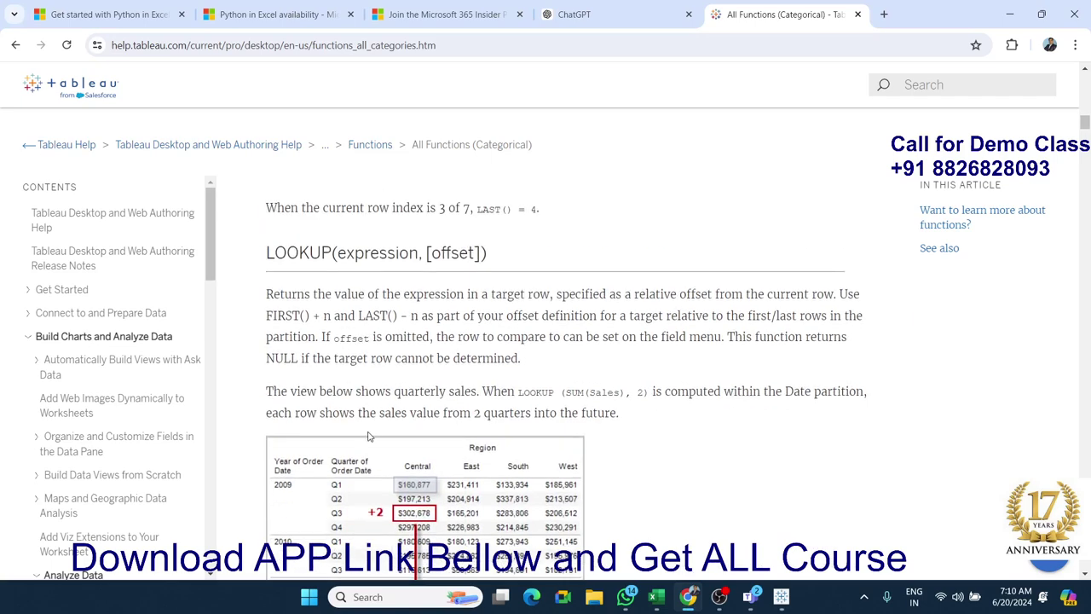
{"action": "scroll", "coordinate": [430, 434], "scroll_direction": "down", "scroll_amount": 3}
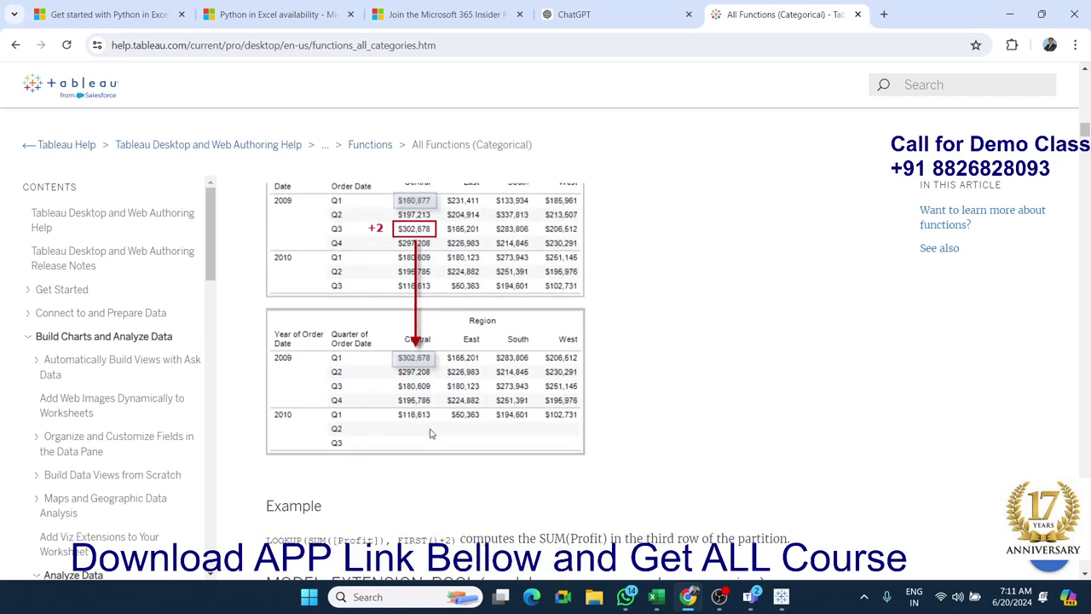
{"action": "scroll", "coordinate": [430, 434], "scroll_direction": "up", "scroll_amount": 3}
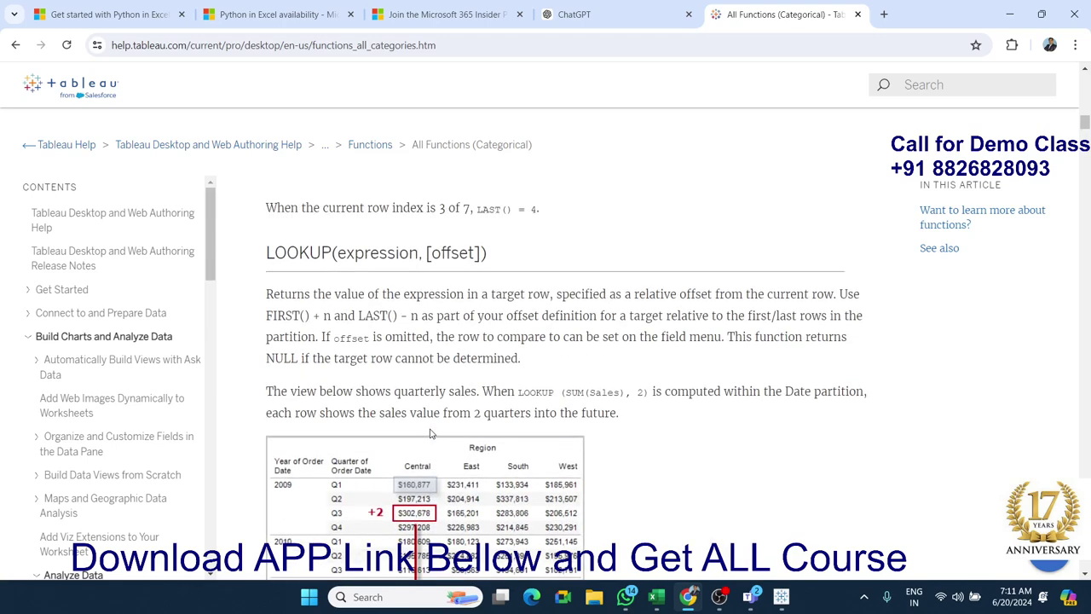
{"action": "key", "text": "alt+Tab"}
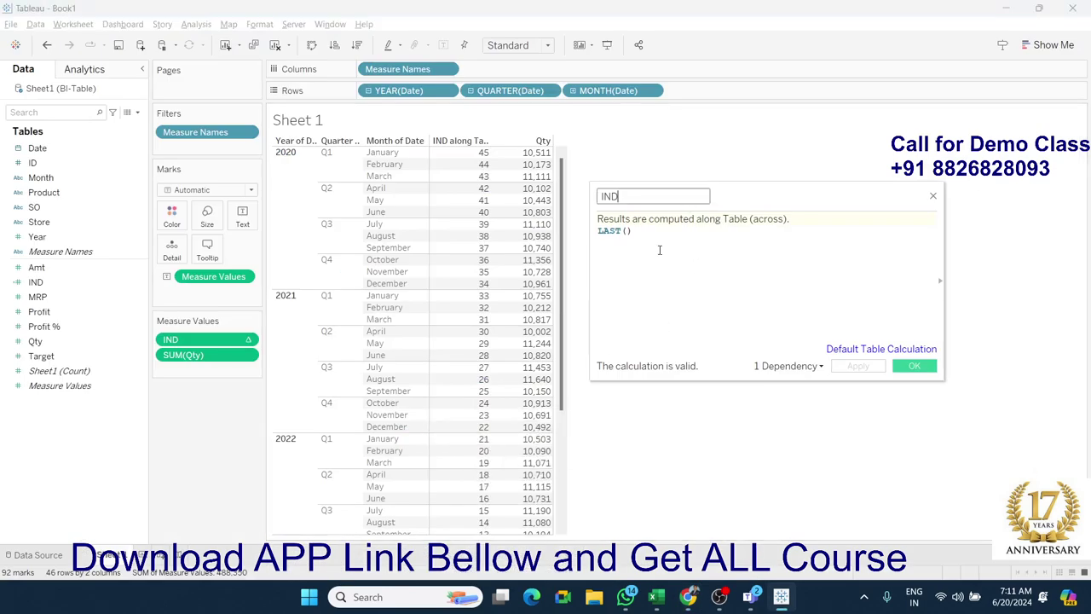
Step: Replace LAST() with LOOKUP(SUM([Qty]) in the IND formula using autocomplete
{"action": "left_click_drag", "start_coordinate": [645, 229], "coordinate": [553, 229]}
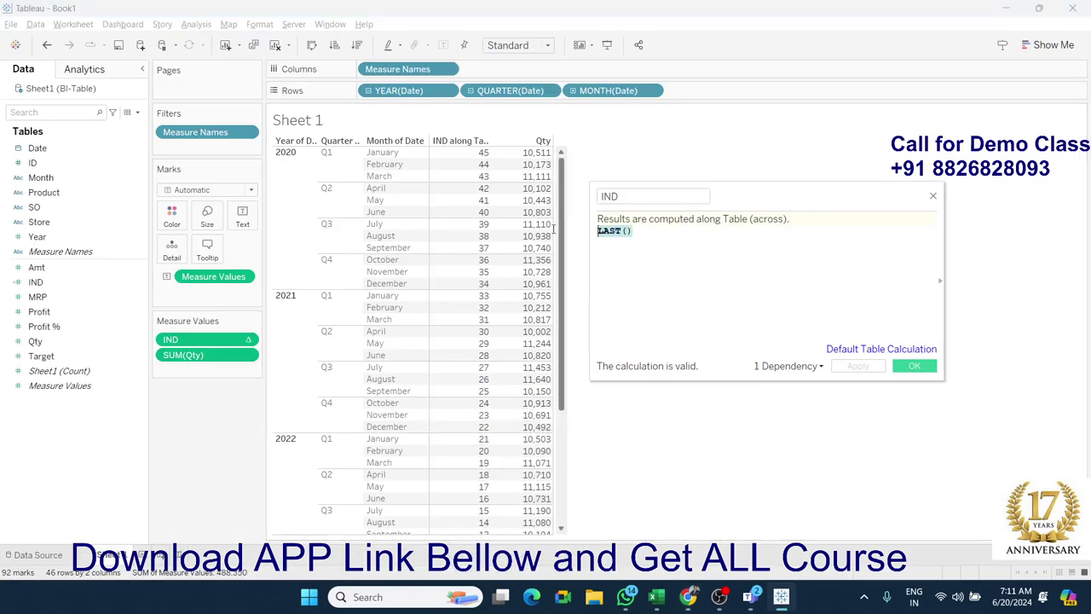
{"action": "type", "text": "lookup"}
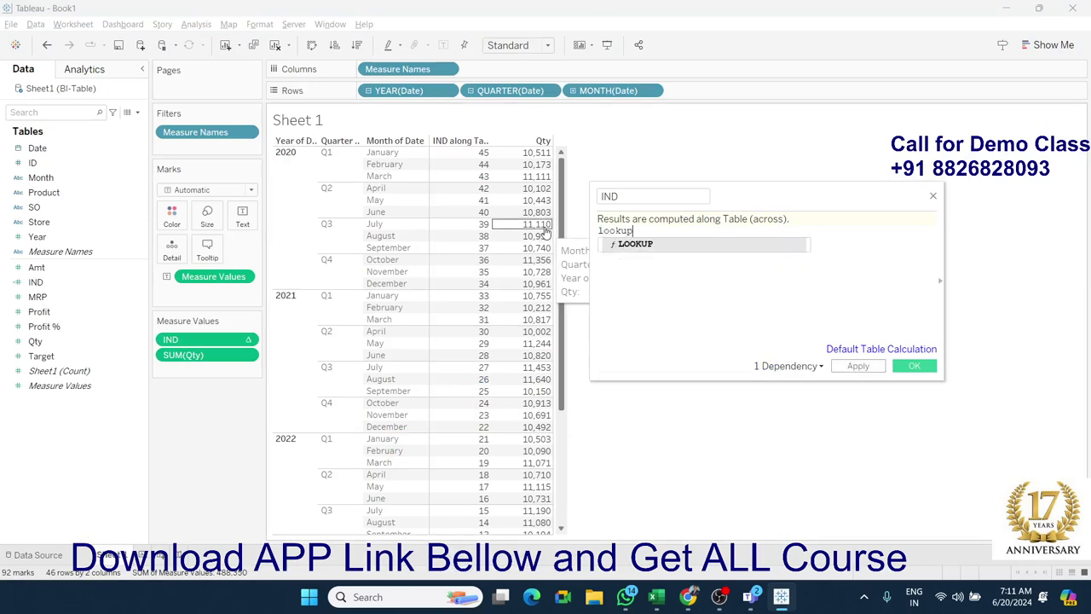
{"action": "key", "text": "Return"}
{"action": "type", "text": "s"}
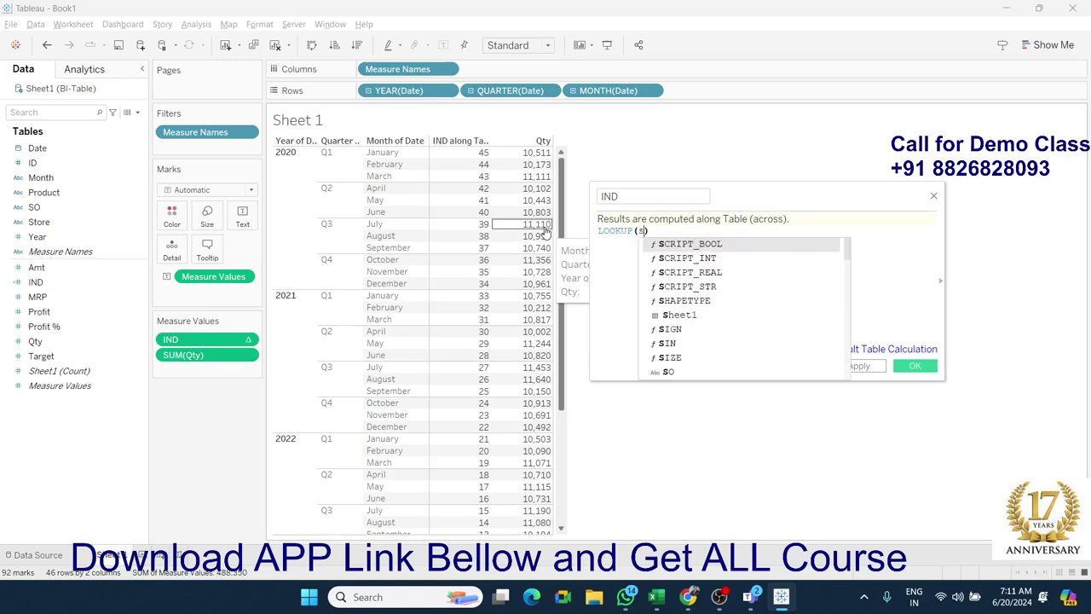
{"action": "type", "text": "um"}
{"action": "key", "text": "Return"}
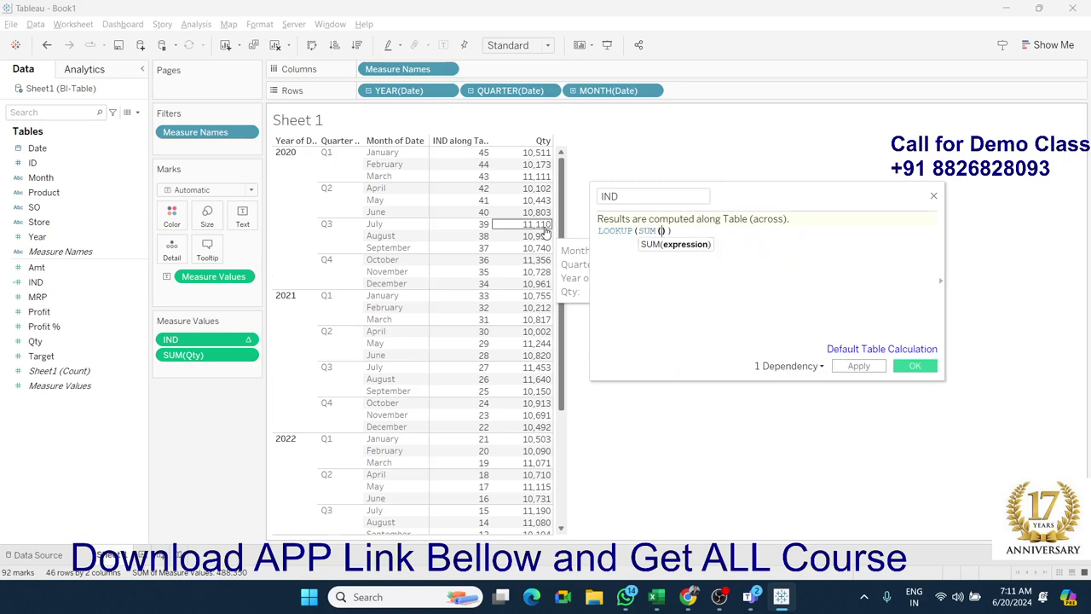
{"action": "type", "text": "qty"}
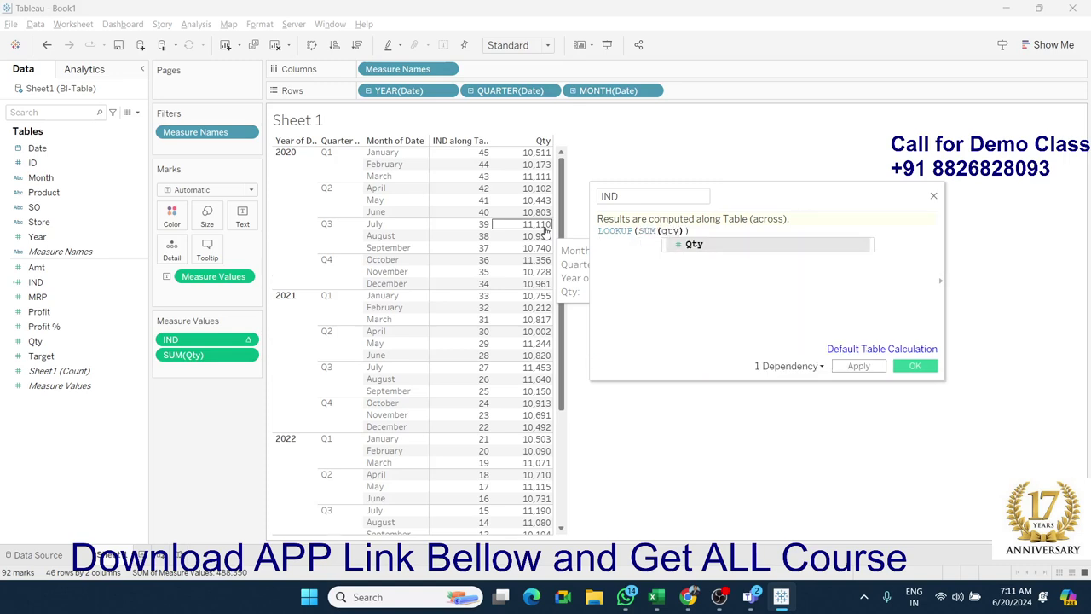
{"action": "key", "text": "Return"}
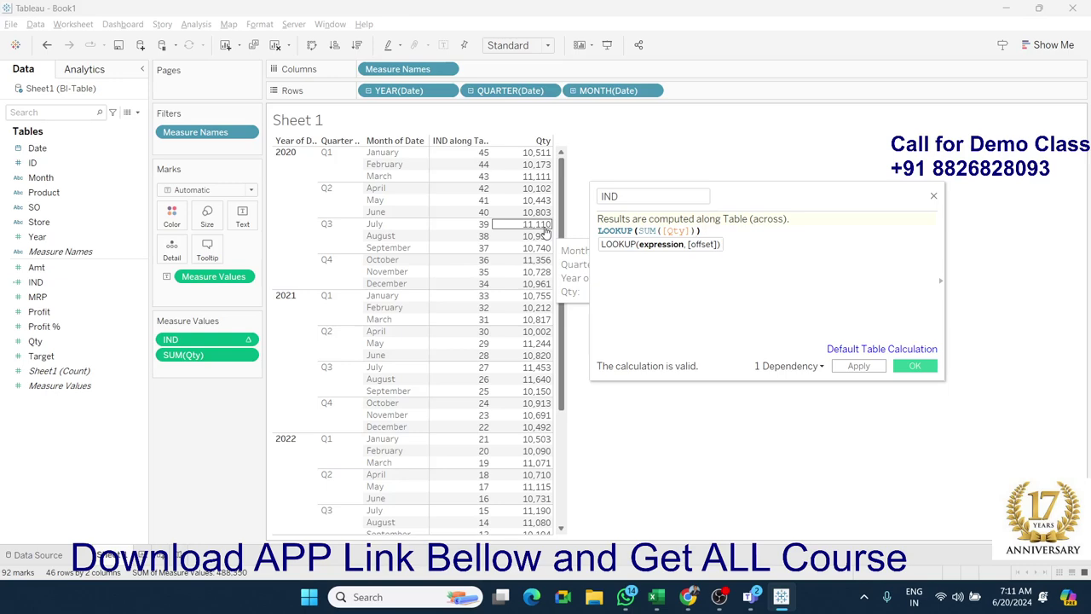
Step: Add a comma after SUM([Qty]), read the LOOKUP help example, and return to the IND editor
{"action": "type", "text": ","}
{"action": "key", "text": "alt+Tab"}
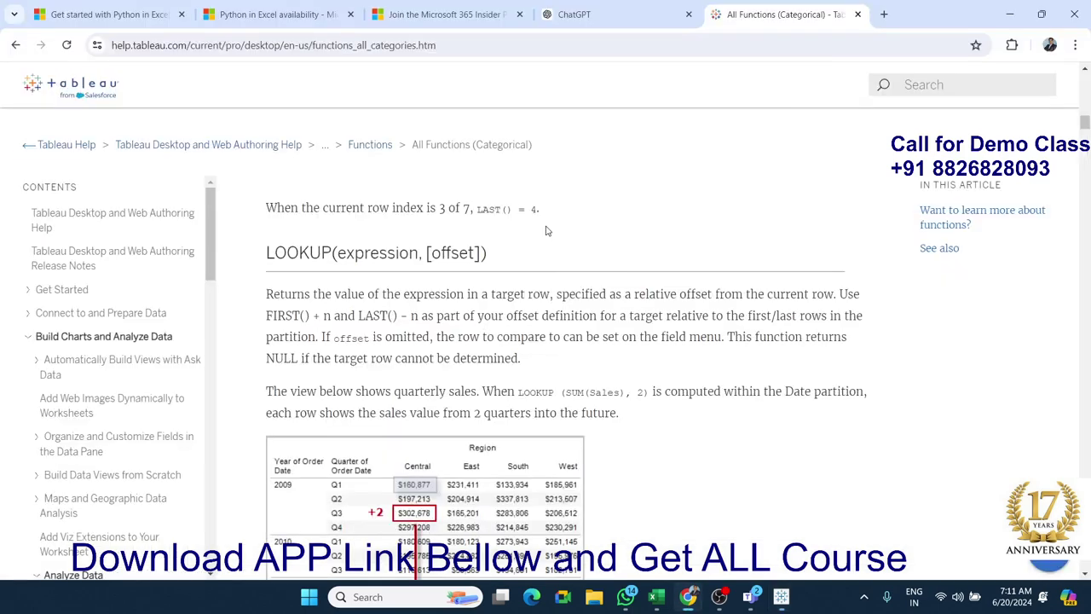
{"action": "scroll", "coordinate": [558, 340], "scroll_direction": "down", "scroll_amount": 2}
{"action": "scroll", "coordinate": [541, 354], "scroll_direction": "down", "scroll_amount": 2}
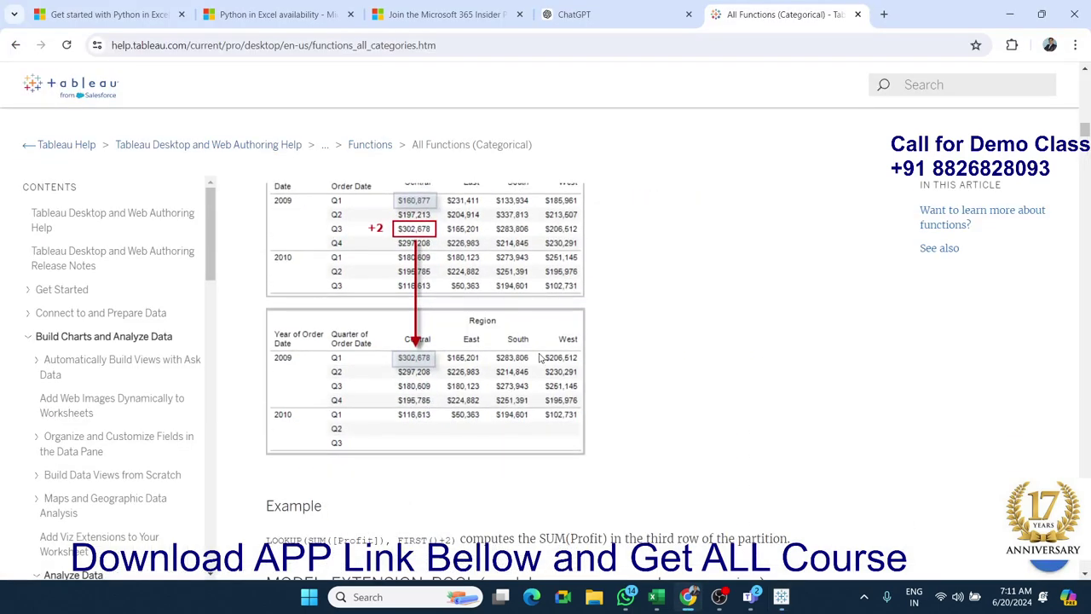
{"action": "scroll", "coordinate": [537, 358], "scroll_direction": "down", "scroll_amount": 1}
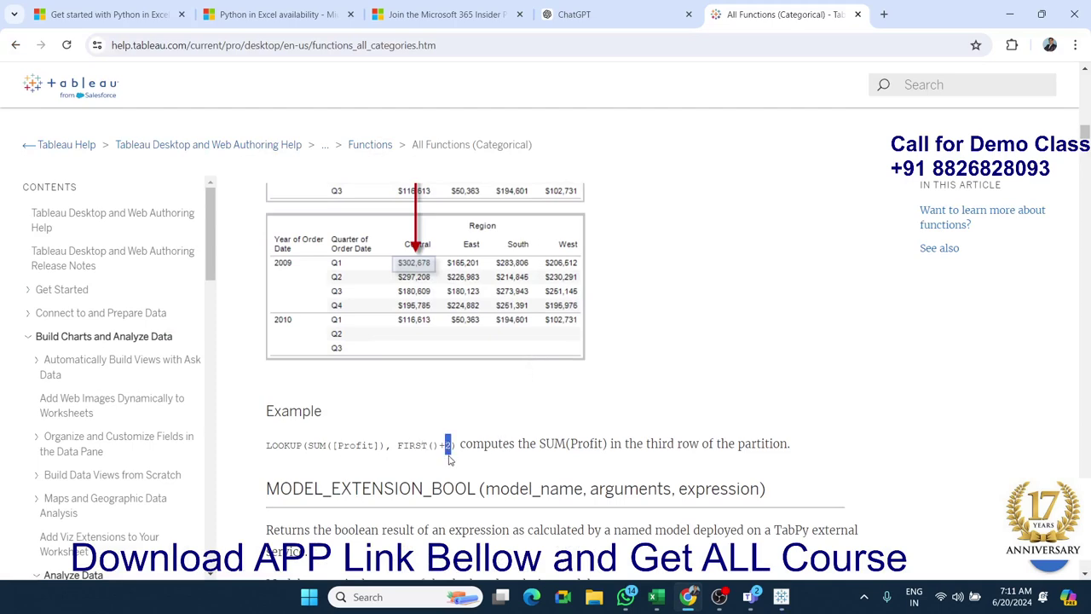
{"action": "key", "text": "alt+Tab"}
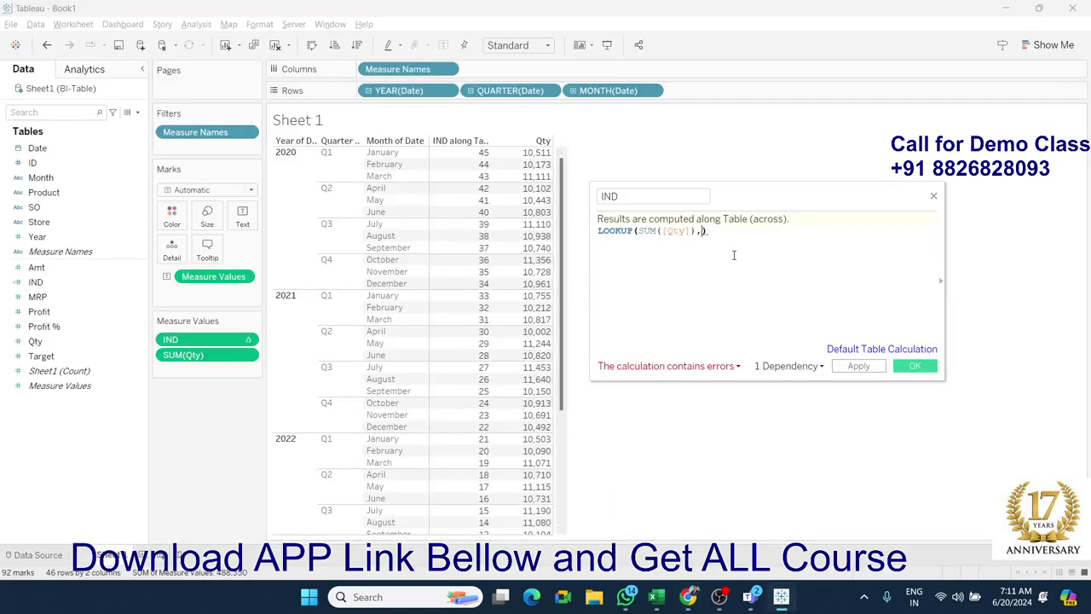
Step: Complete IND as LOOKUP(SUM([Qty]),FIRST()+2), then apply and confirm it
{"action": "type", "text": "fir"}
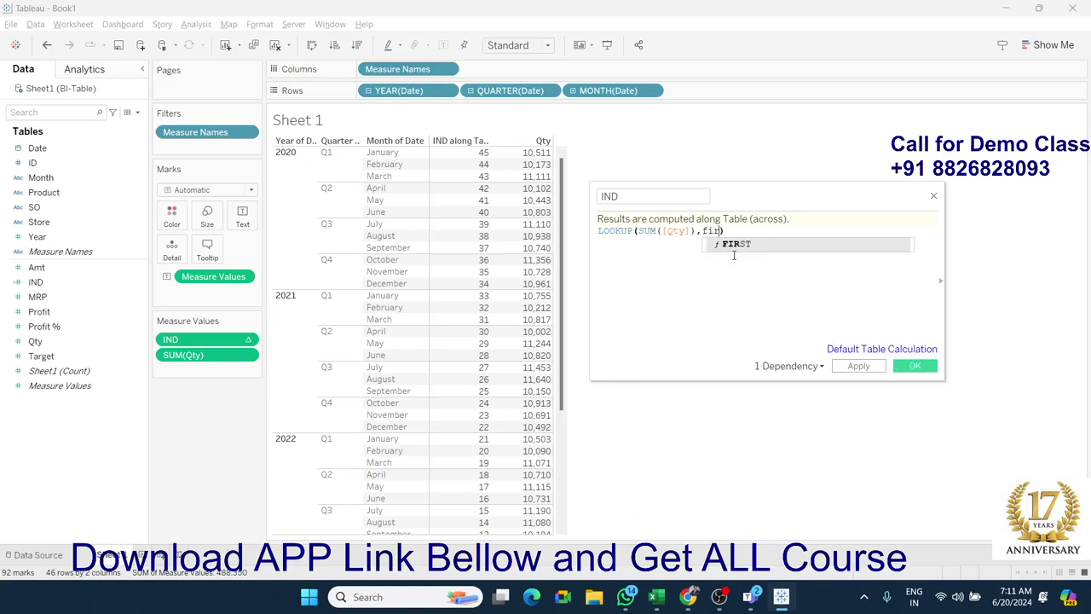
{"action": "key", "text": "Return"}
{"action": "key", "text": "Left"}
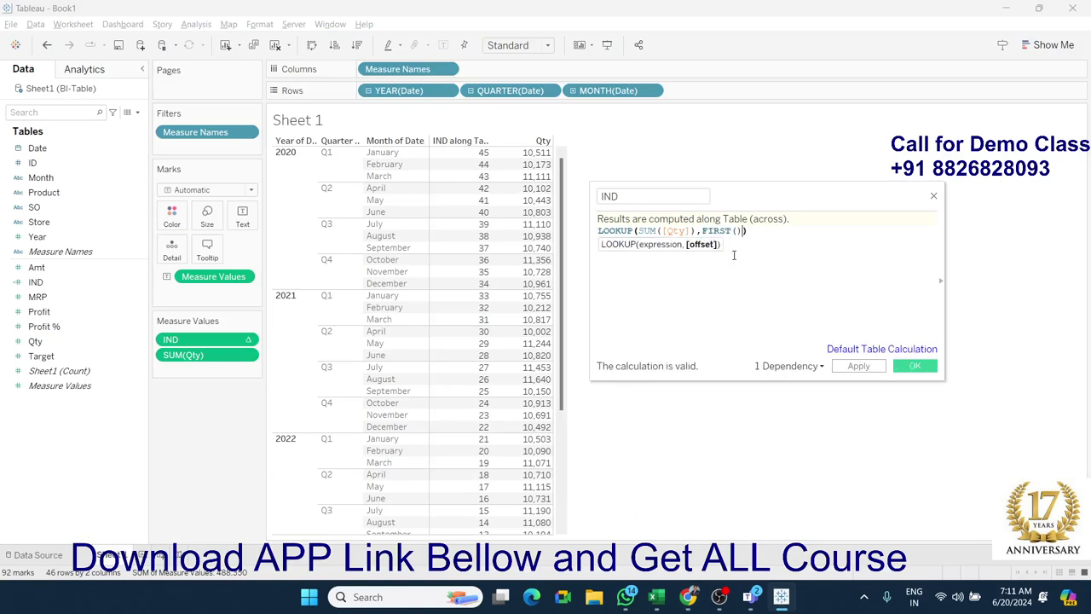
{"action": "type", "text": "+2"}
{"action": "left_click", "coordinate": [861, 366]}
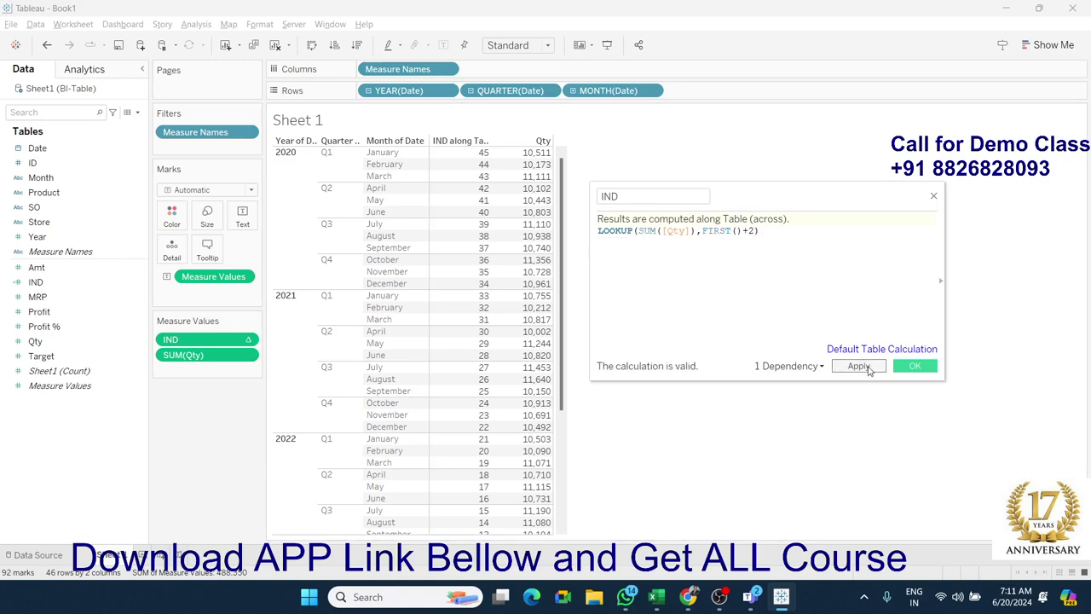
{"action": "left_click", "coordinate": [915, 366]}
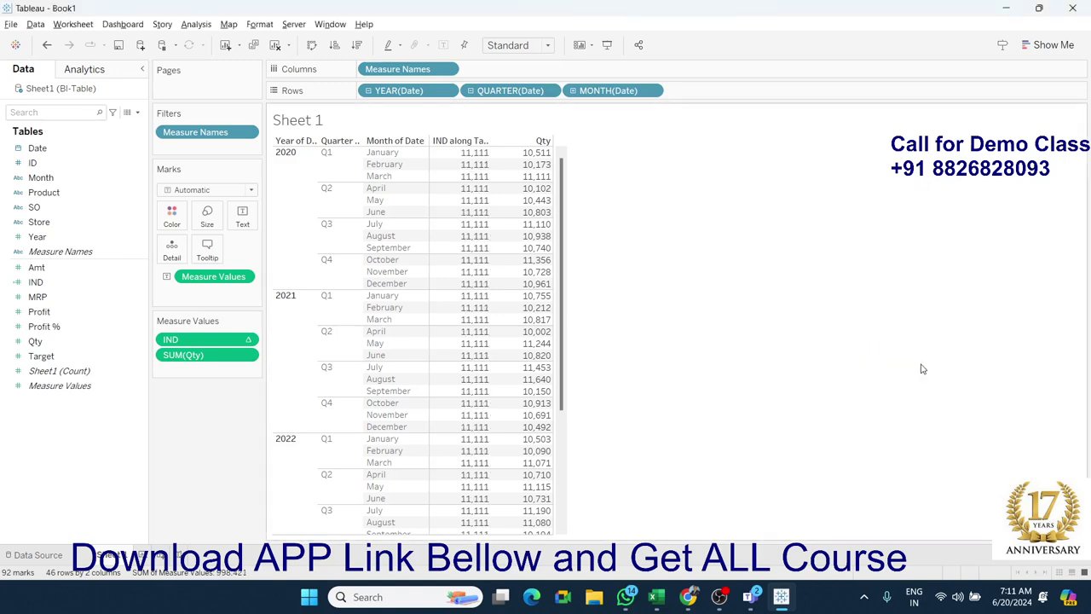
Step: Check the 11,111 IND values and remove SUM(Qty) from the view
{"action": "scroll", "coordinate": [400, 230], "scroll_direction": "down", "scroll_amount": 3}
{"action": "scroll", "coordinate": [404, 240], "scroll_direction": "up", "scroll_amount": 3}
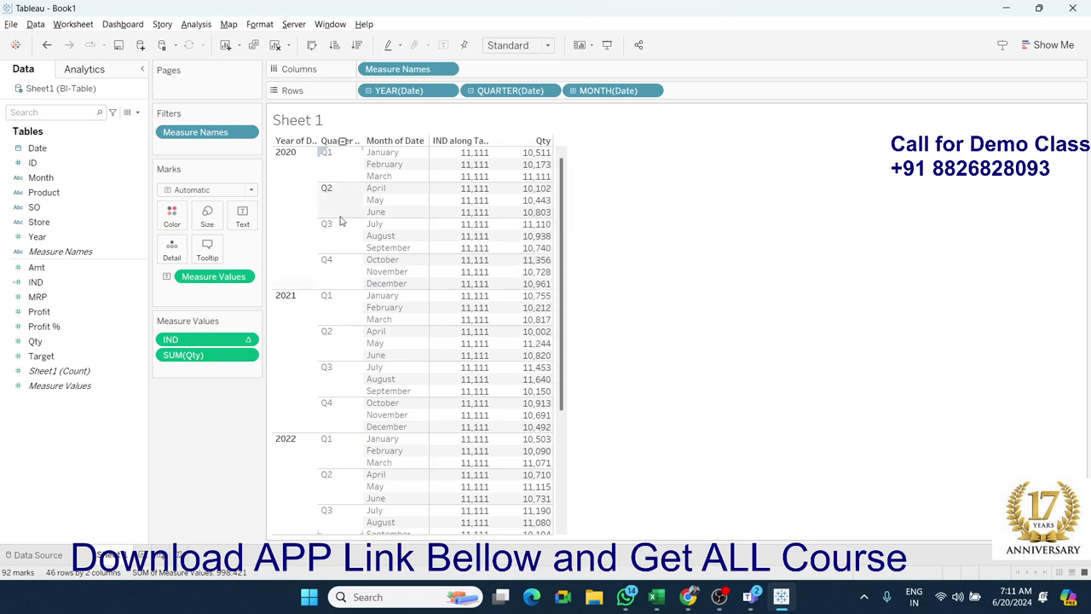
{"action": "left_click_drag", "start_coordinate": [213, 357], "coordinate": [94, 369]}
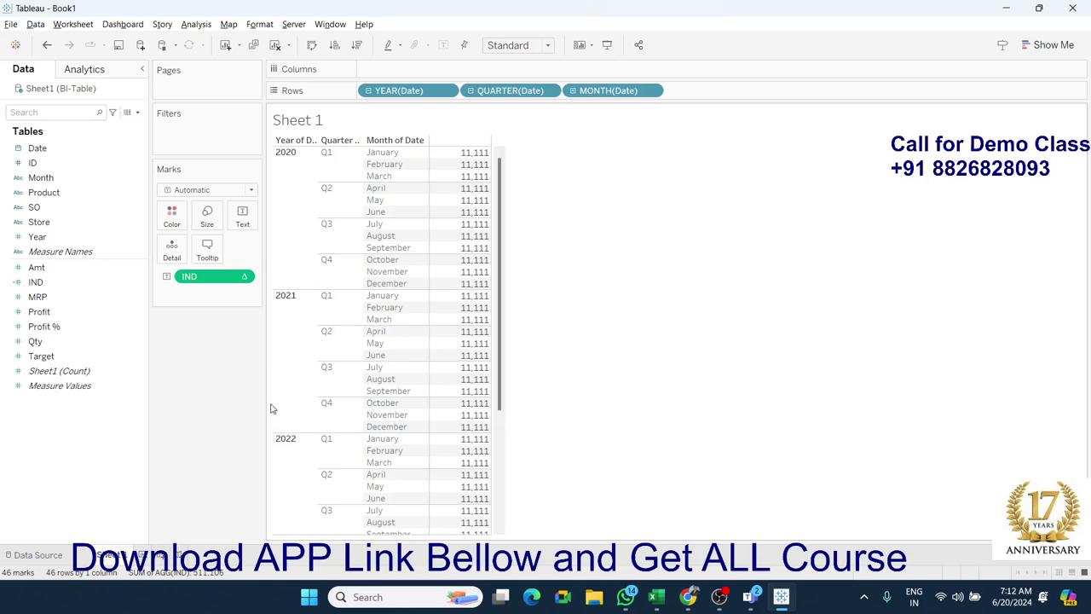
Step: Restore SUM(Qty), then highlight SUM([Profit]) and FIRST()+2 in the help page's LOOKUP example
{"action": "key", "text": "ctrl+z"}
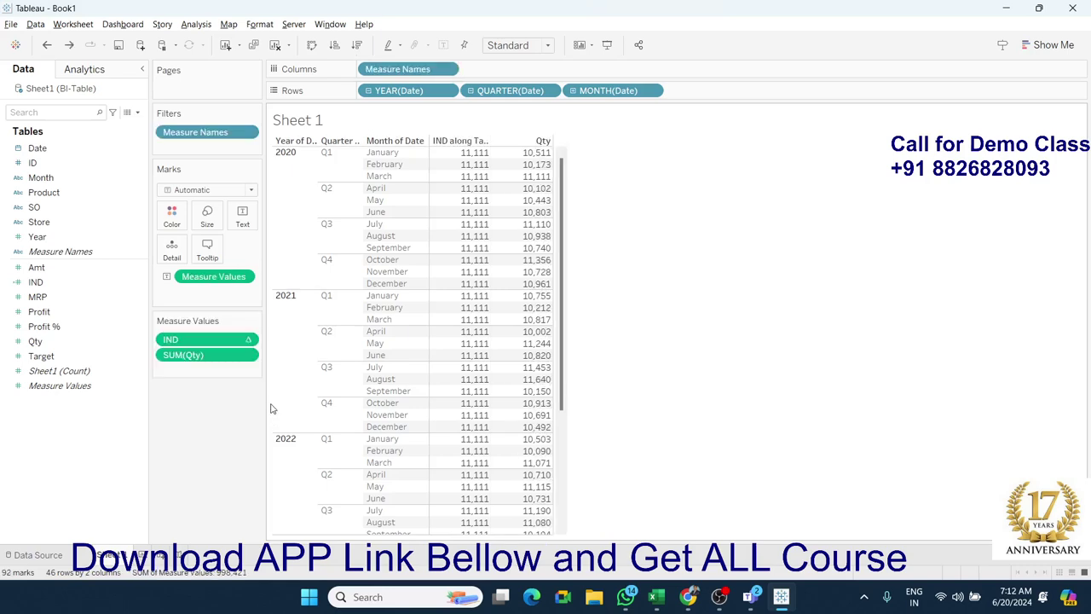
{"action": "key", "text": "alt+Tab"}
{"action": "scroll", "coordinate": [456, 326], "scroll_direction": "down", "scroll_amount": 3}
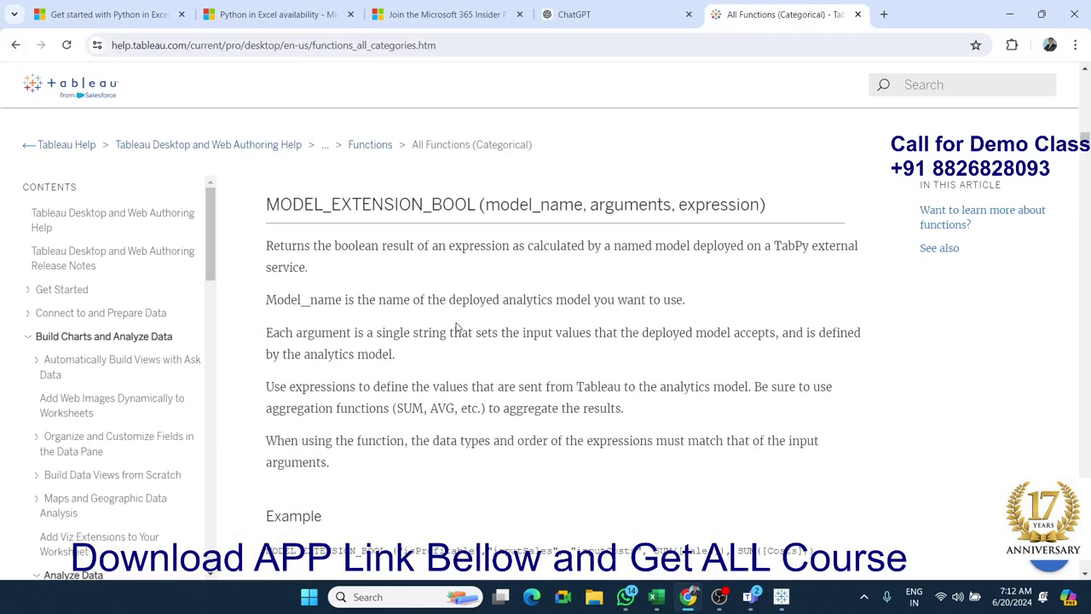
{"action": "scroll", "coordinate": [456, 326], "scroll_direction": "up", "scroll_amount": 1}
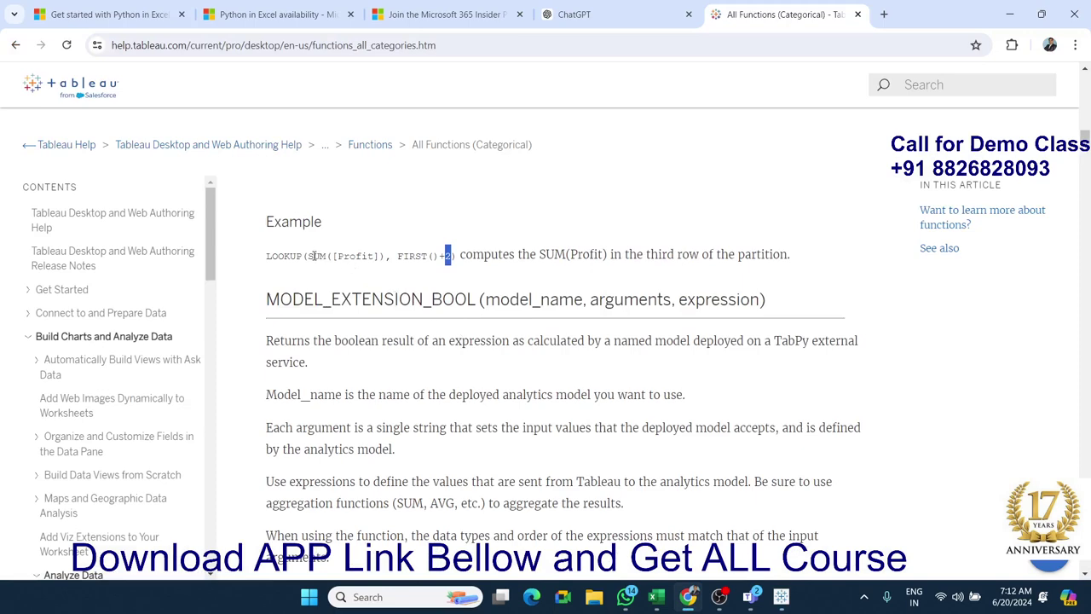
{"action": "left_click_drag", "start_coordinate": [314, 256], "coordinate": [381, 266]}
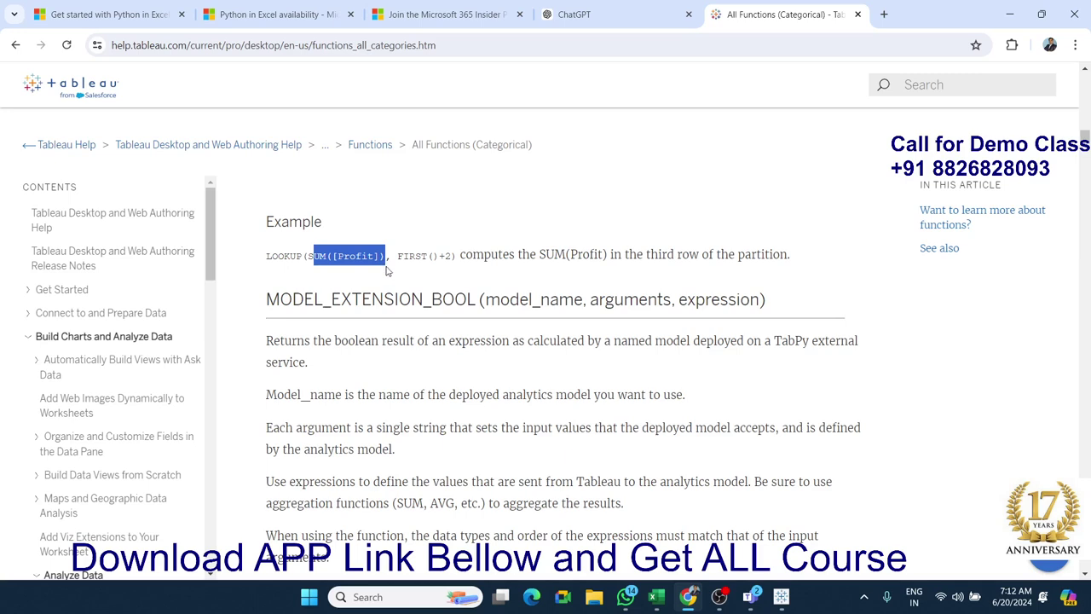
{"action": "triple_click", "coordinate": [417, 257]}
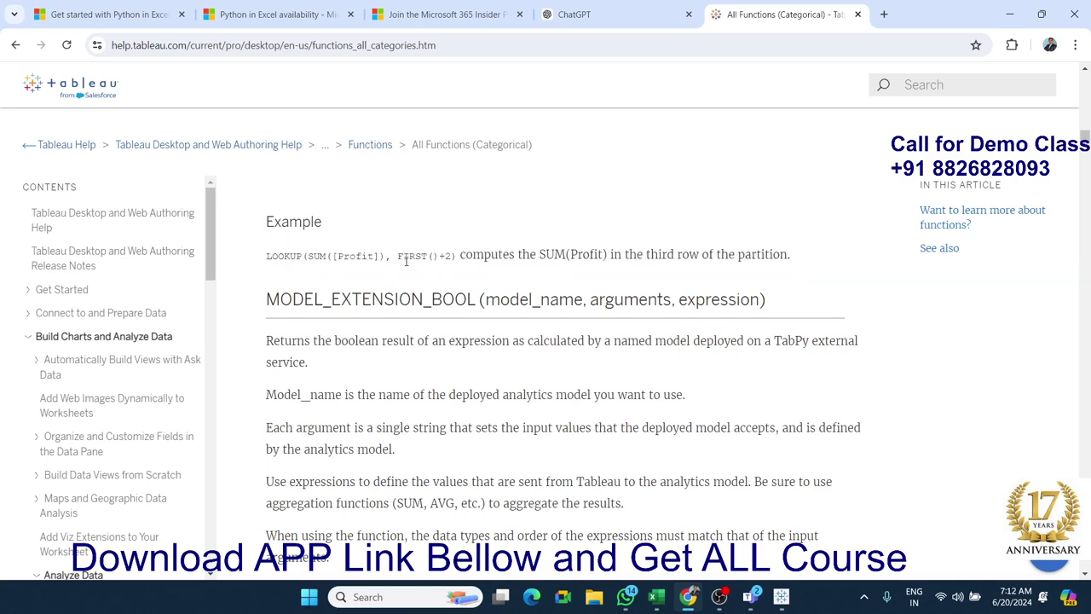
{"action": "left_click_drag", "start_coordinate": [397, 257], "coordinate": [453, 268]}
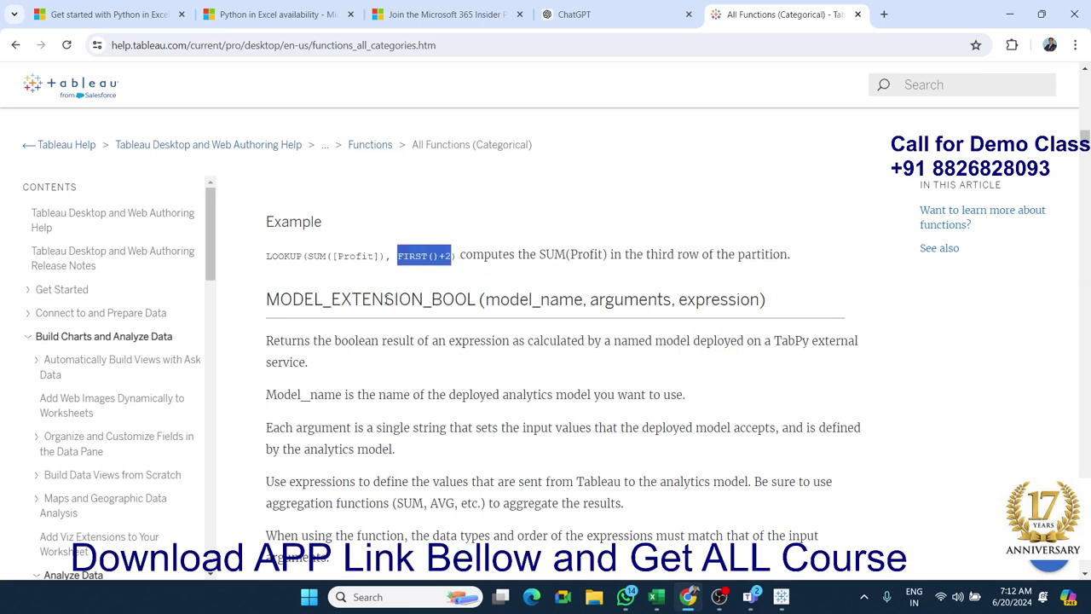
{"action": "key", "text": "alt+Tab"}
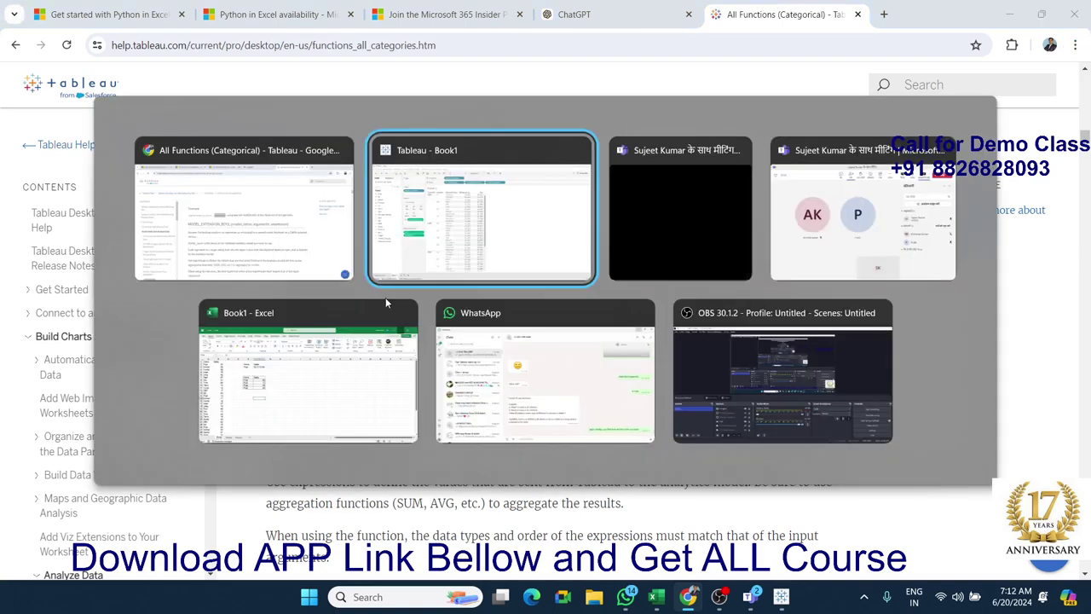
{"action": "scroll", "coordinate": [414, 333], "scroll_direction": "down", "scroll_amount": 2}
{"action": "scroll", "coordinate": [477, 307], "scroll_direction": "up", "scroll_amount": 2}
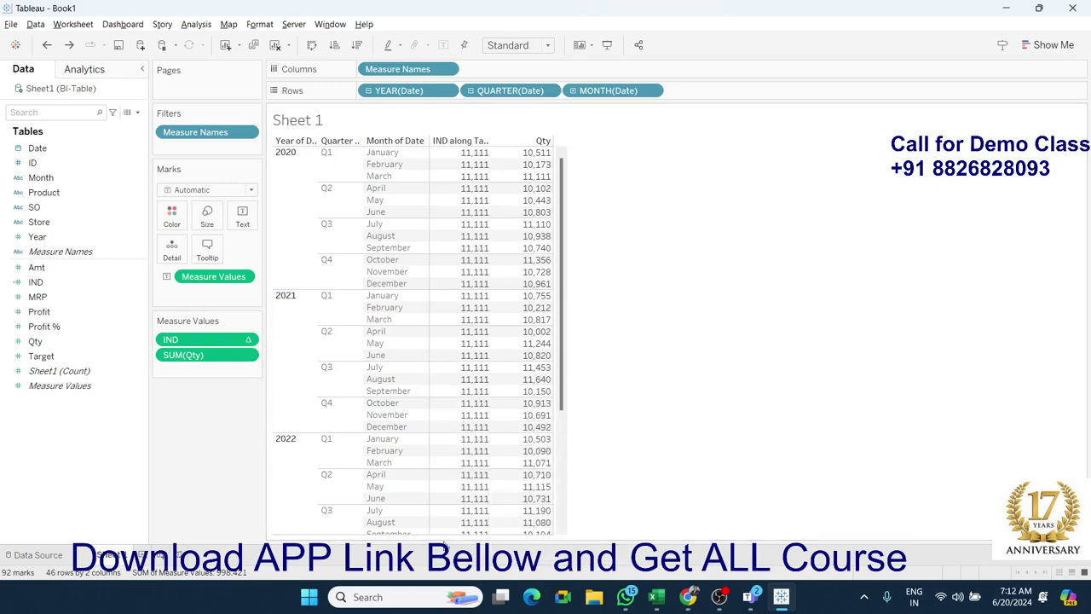
{"action": "scroll", "coordinate": [465, 375], "scroll_direction": "down", "scroll_amount": 2}
{"action": "scroll", "coordinate": [464, 363], "scroll_direction": "down", "scroll_amount": 3}
{"action": "scroll", "coordinate": [471, 366], "scroll_direction": "up", "scroll_amount": 4}
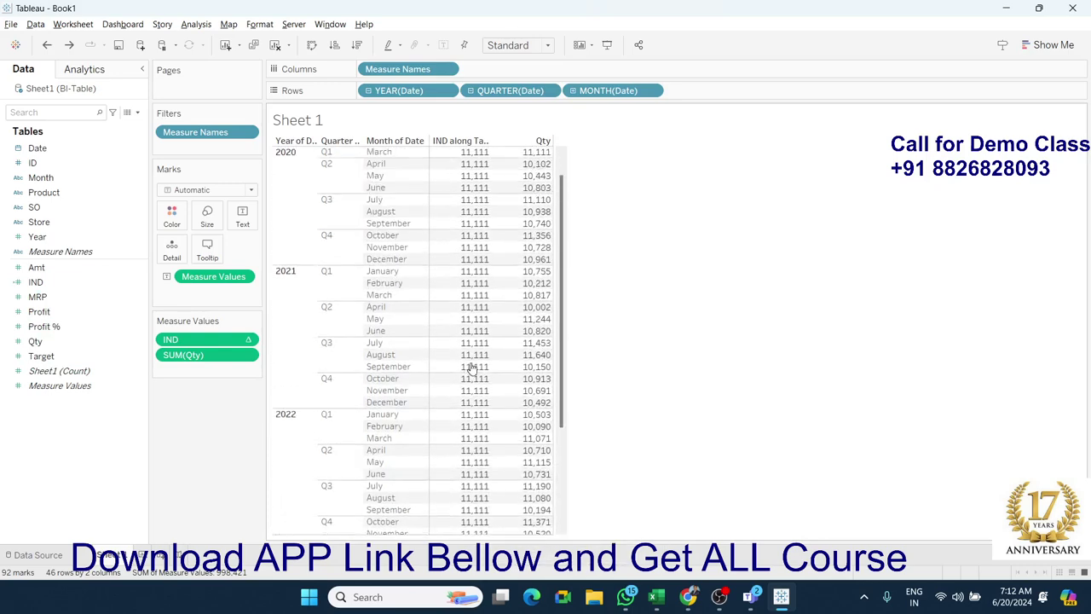
{"action": "scroll", "coordinate": [472, 366], "scroll_direction": "up", "scroll_amount": 1}
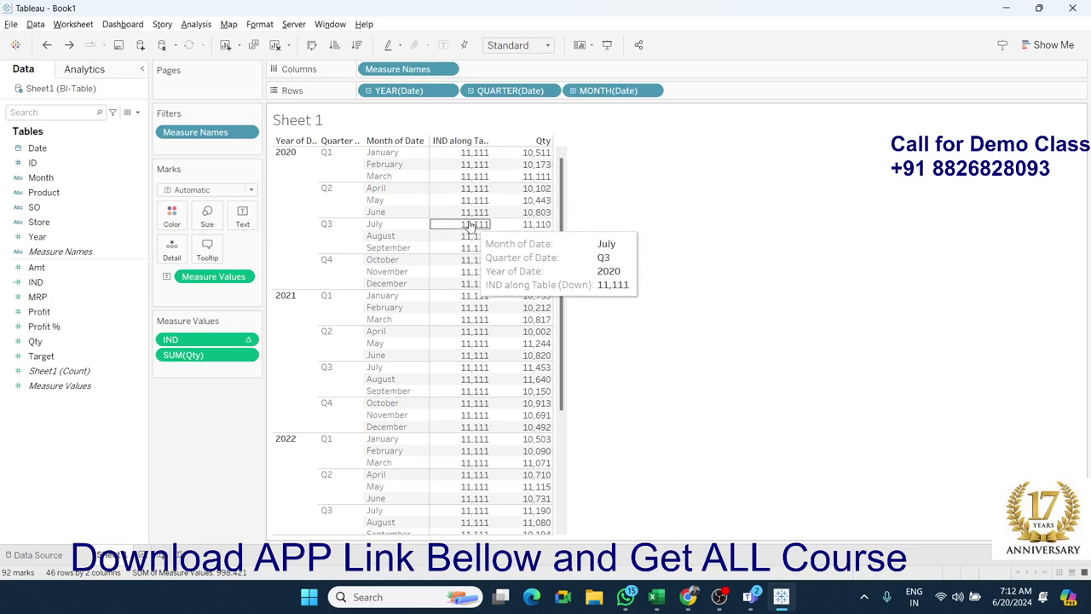
{"action": "scroll", "coordinate": [535, 309], "scroll_direction": "down", "scroll_amount": 4}
{"action": "scroll", "coordinate": [536, 312], "scroll_direction": "up", "scroll_amount": 4}
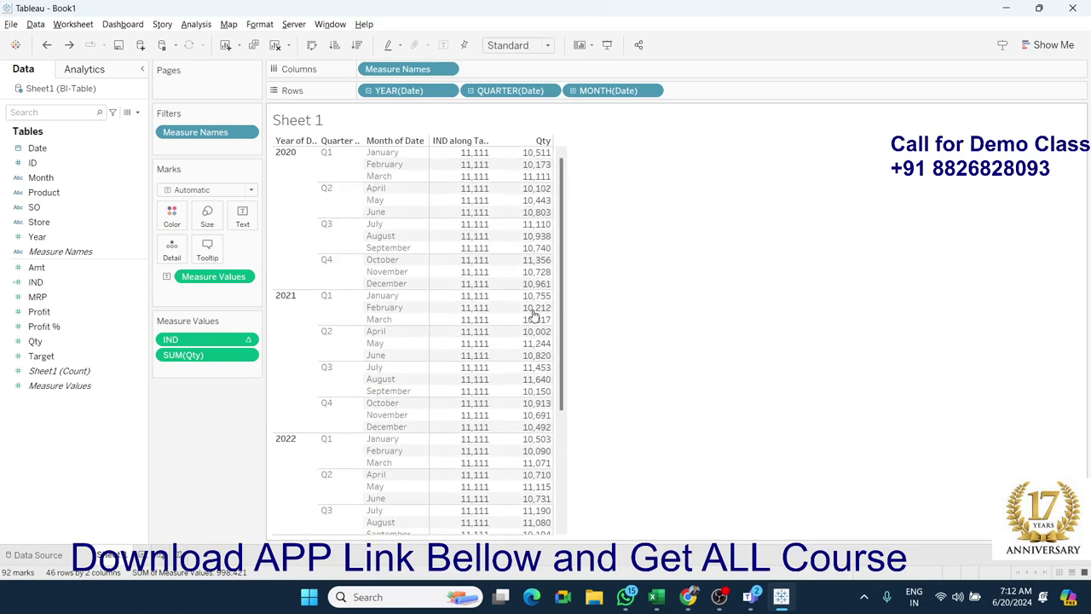
{"action": "scroll", "coordinate": [534, 315], "scroll_direction": "down", "scroll_amount": 5}
{"action": "scroll", "coordinate": [535, 315], "scroll_direction": "up", "scroll_amount": 5}
{"action": "key", "text": "alt+Tab"}
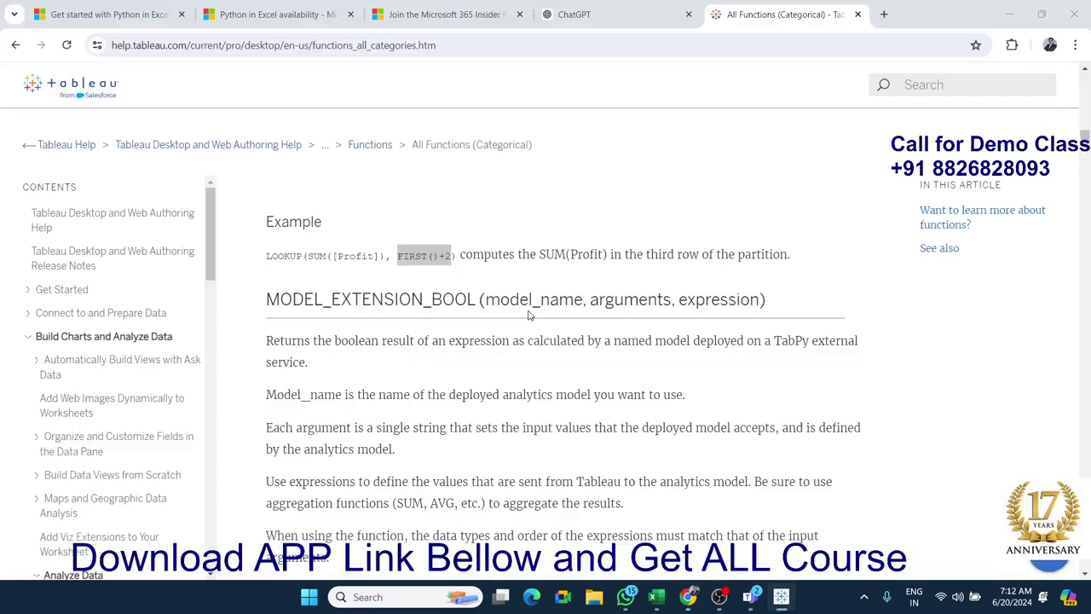
{"action": "scroll", "coordinate": [440, 337], "scroll_direction": "down", "scroll_amount": 1}
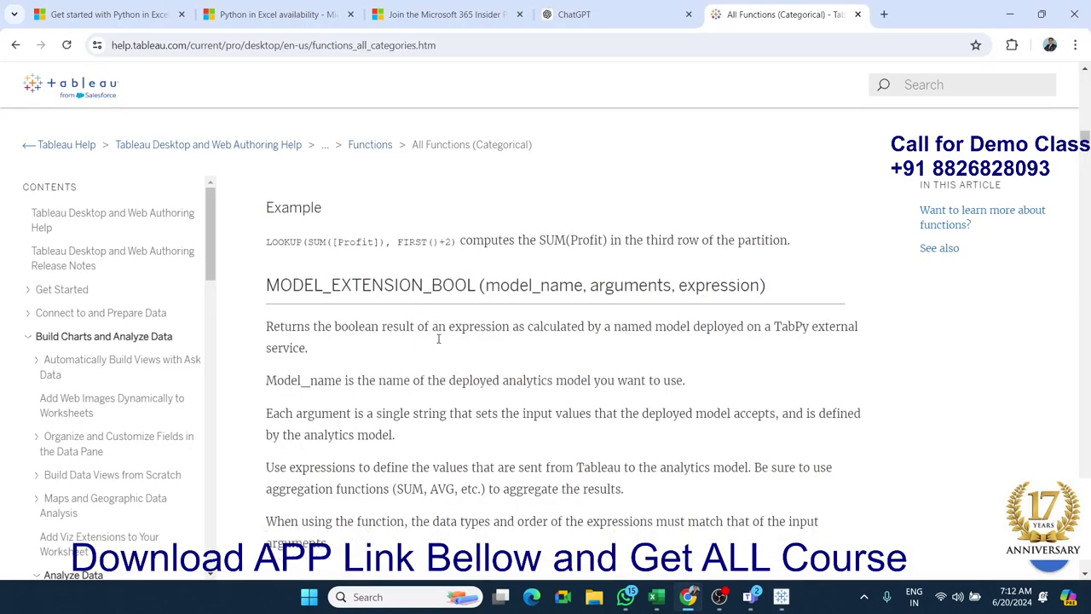
{"action": "key", "text": "alt+Tab"}
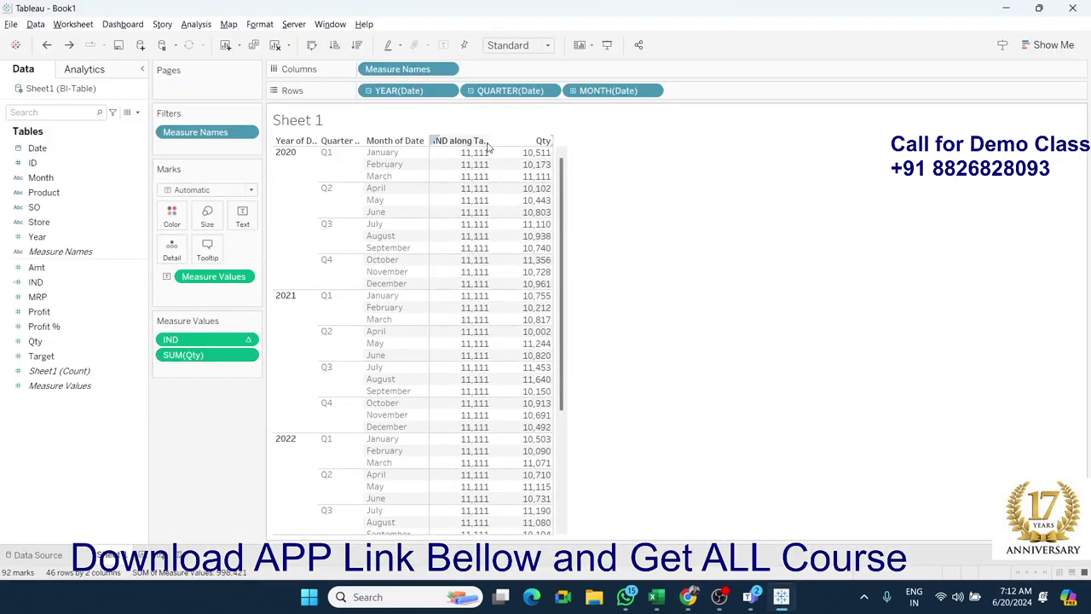
Step: Sort months within each quarter descending by Qty and check January 2020's Qty
{"action": "scroll", "coordinate": [478, 217], "scroll_direction": "down", "scroll_amount": 3}
{"action": "scroll", "coordinate": [478, 294], "scroll_direction": "up", "scroll_amount": 3}
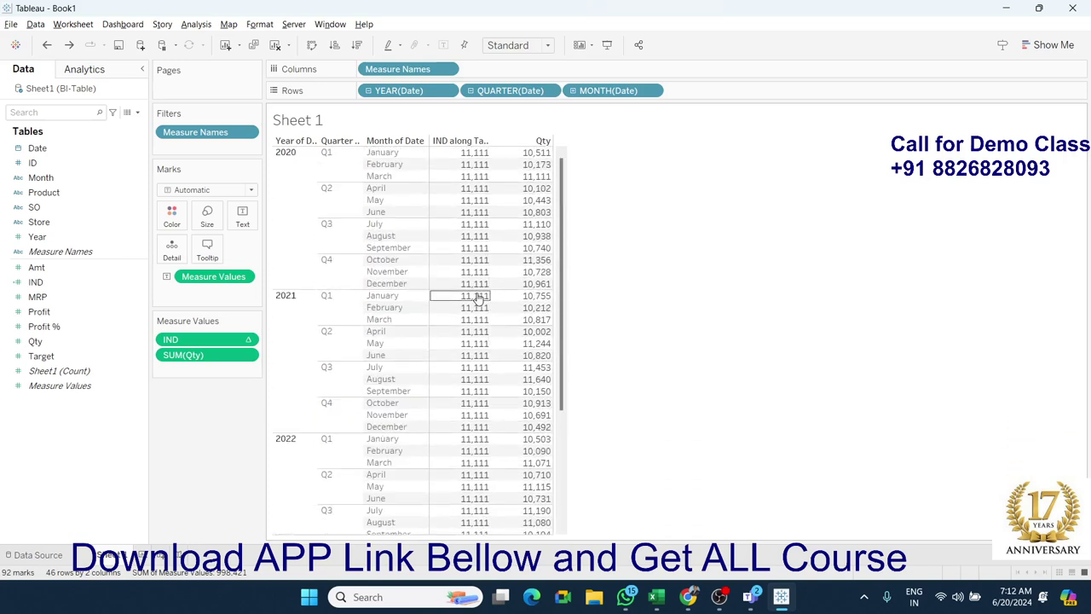
{"action": "mouse_move", "coordinate": [536, 153]}
{"action": "left_click_drag", "start_coordinate": [401, 72], "coordinate": [448, 75]}
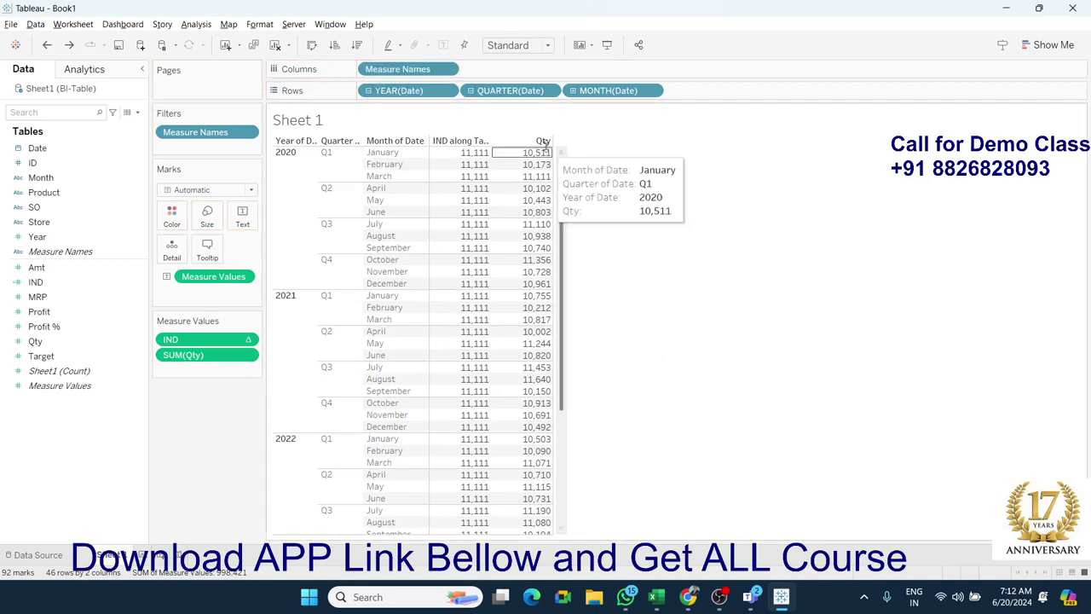
{"action": "left_click", "coordinate": [551, 142]}
{"action": "left_click", "coordinate": [549, 142]}
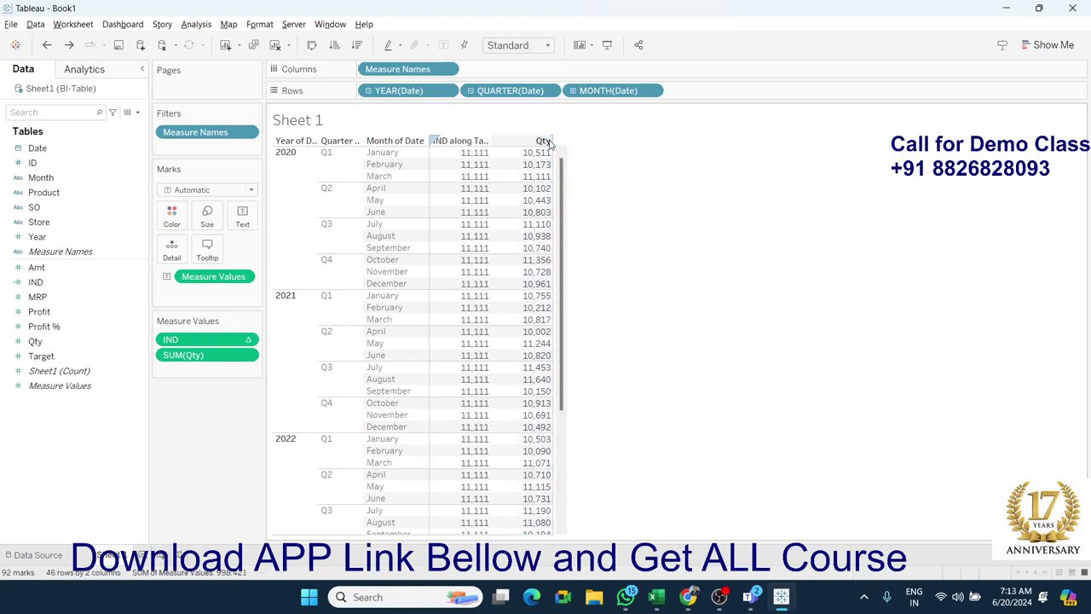
{"action": "left_click", "coordinate": [543, 144]}
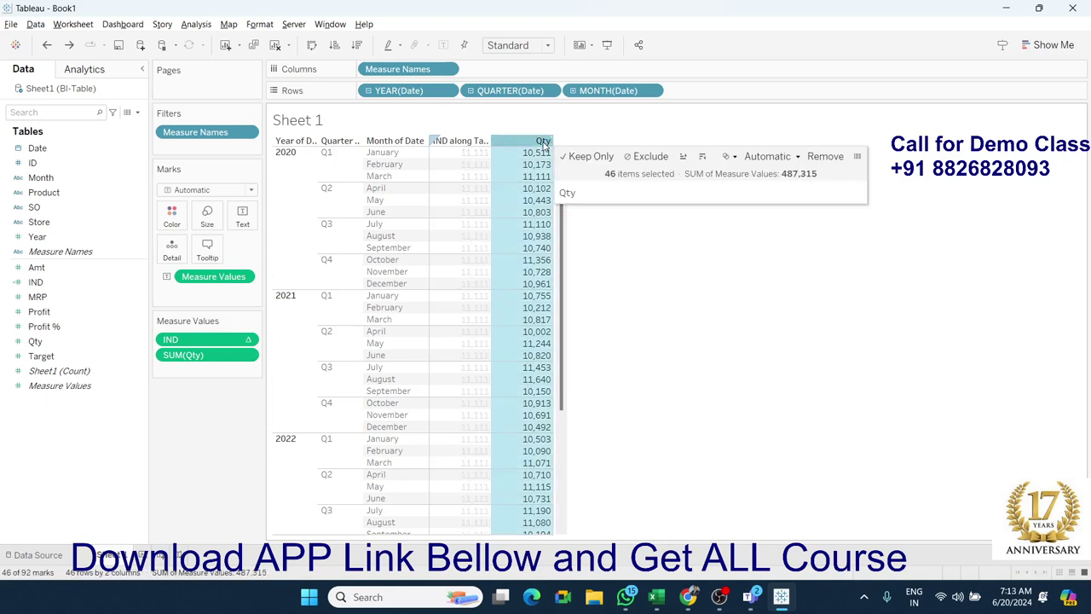
{"action": "right_click", "coordinate": [543, 145]}
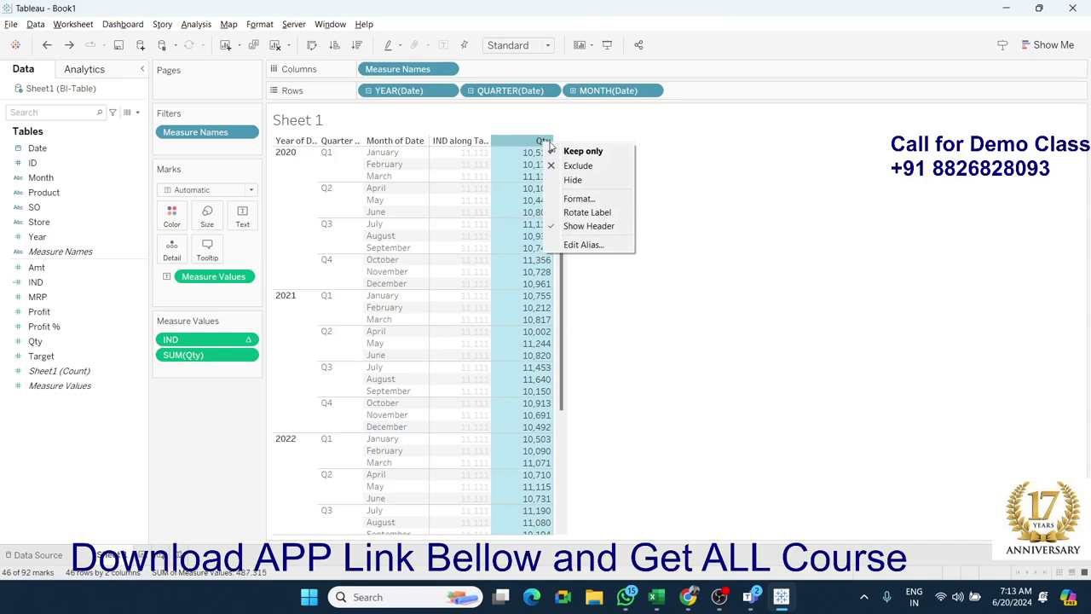
{"action": "left_click", "coordinate": [545, 149]}
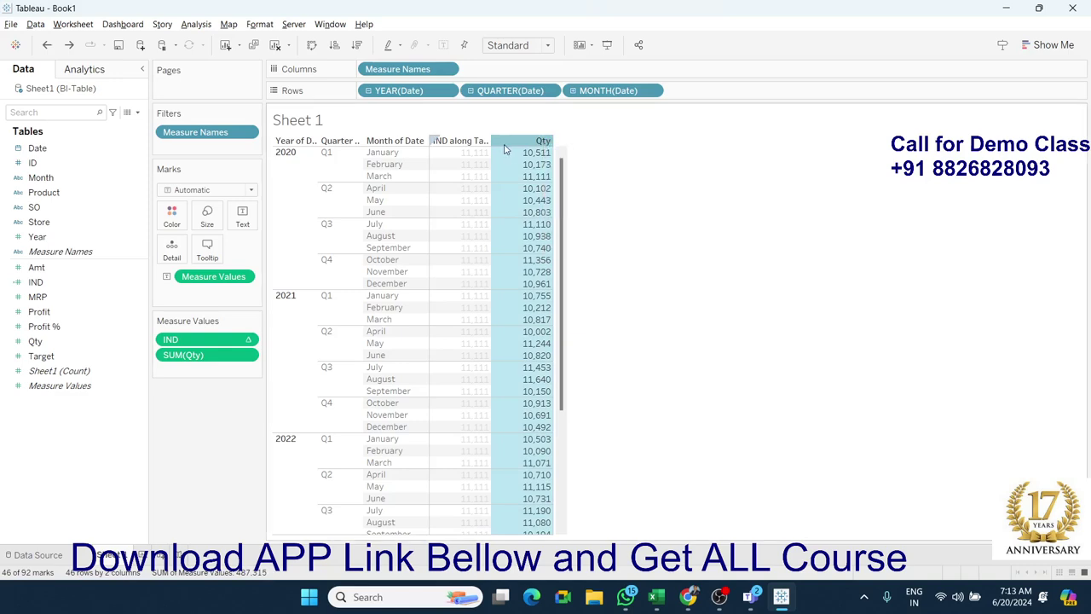
{"action": "left_click", "coordinate": [516, 146]}
{"action": "left_click", "coordinate": [544, 143]}
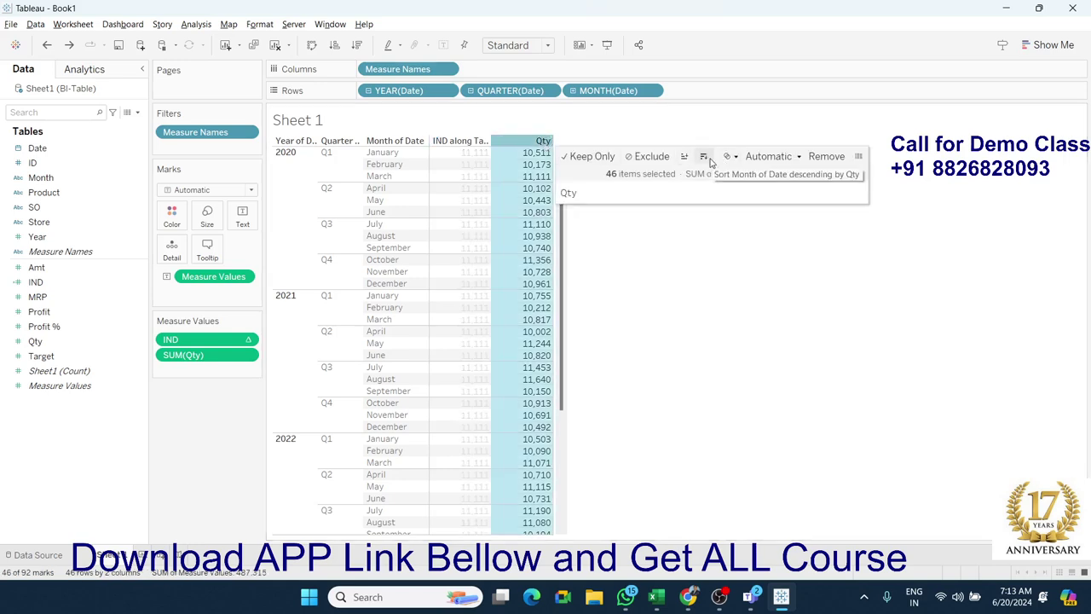
{"action": "left_click", "coordinate": [702, 162]}
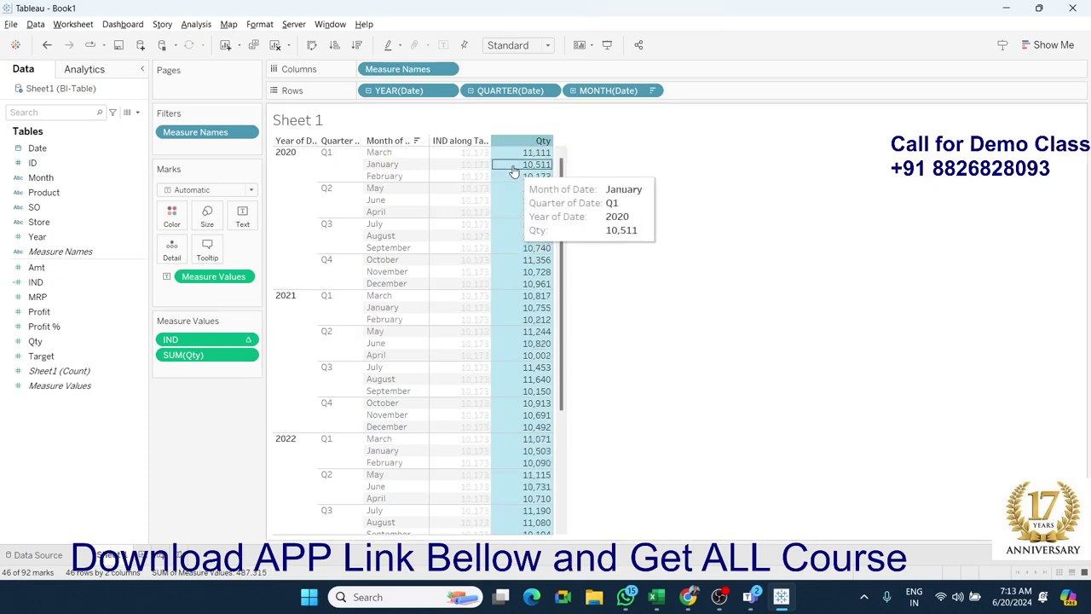
{"action": "left_click", "coordinate": [524, 165]}
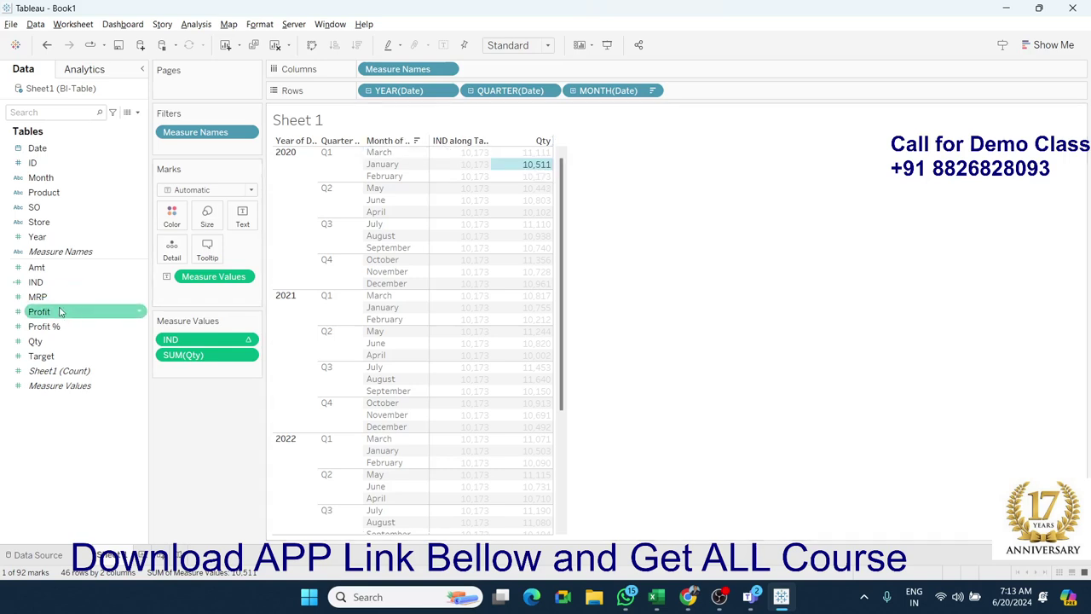
Step: Rewrite IND as INDEX(), save it, and review rows numbered 1 through 46
{"action": "right_click", "coordinate": [134, 282]}
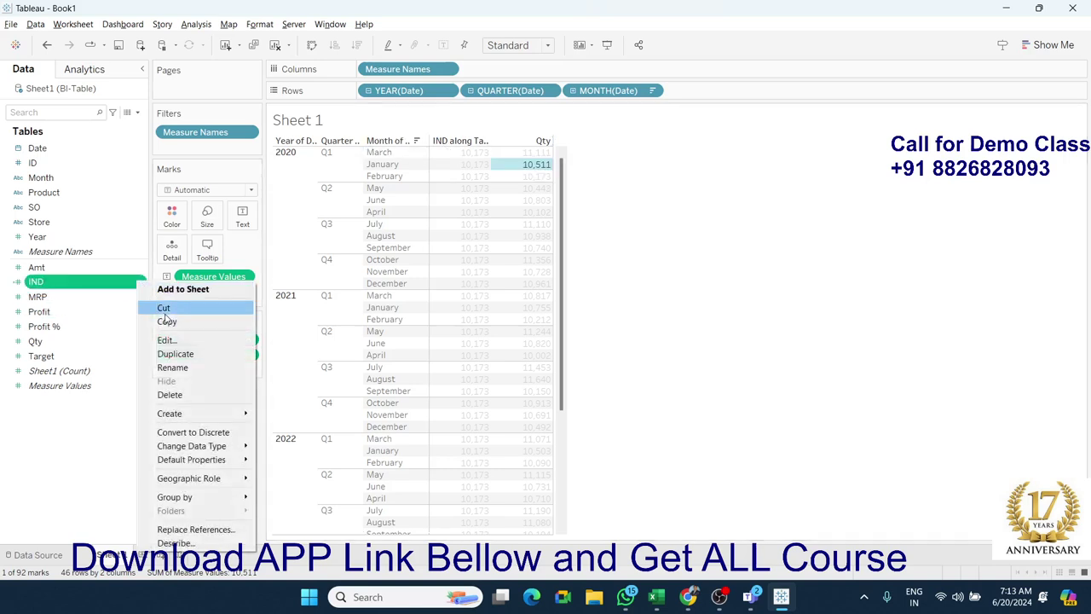
{"action": "left_click", "coordinate": [179, 340]}
{"action": "left_click_drag", "start_coordinate": [764, 232], "coordinate": [476, 239]}
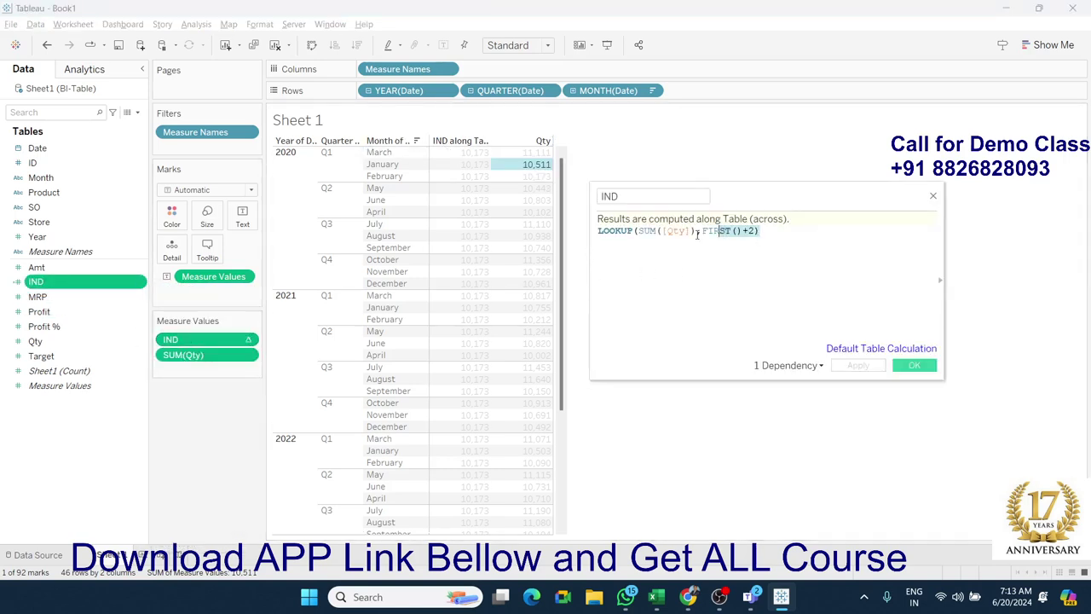
{"action": "type", "text": "INDE"}
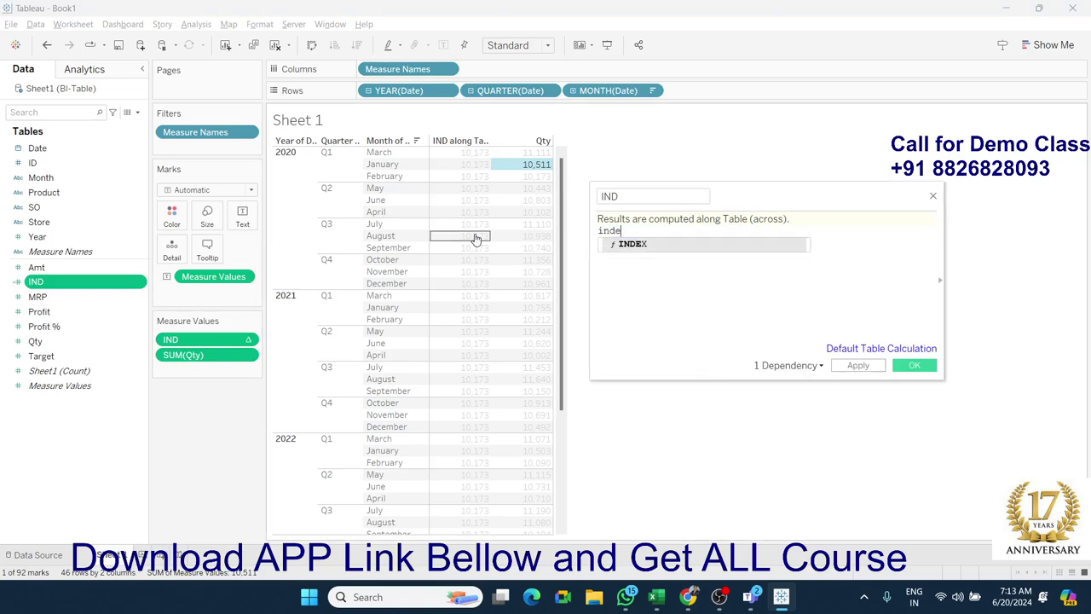
{"action": "type", "text": "X()"}
{"action": "left_click", "coordinate": [858, 365]}
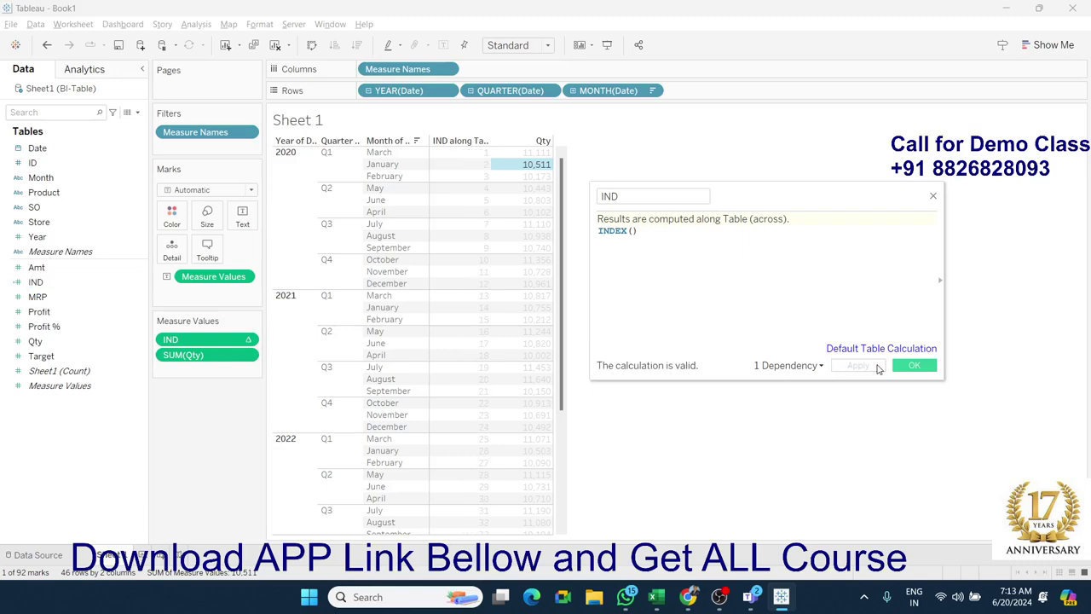
{"action": "left_click", "coordinate": [912, 366]}
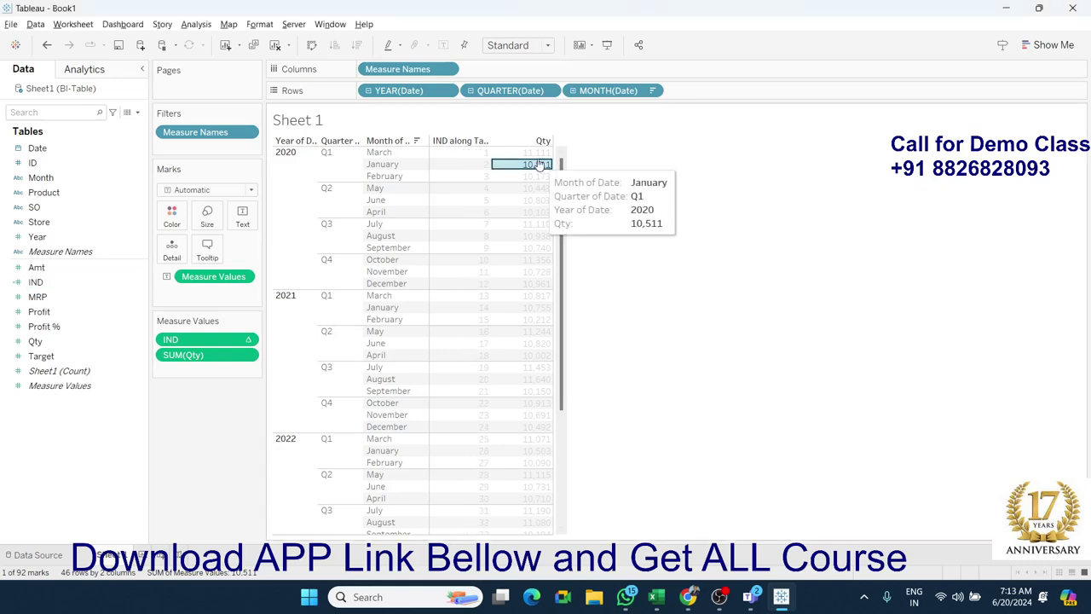
{"action": "left_click", "coordinate": [631, 171]}
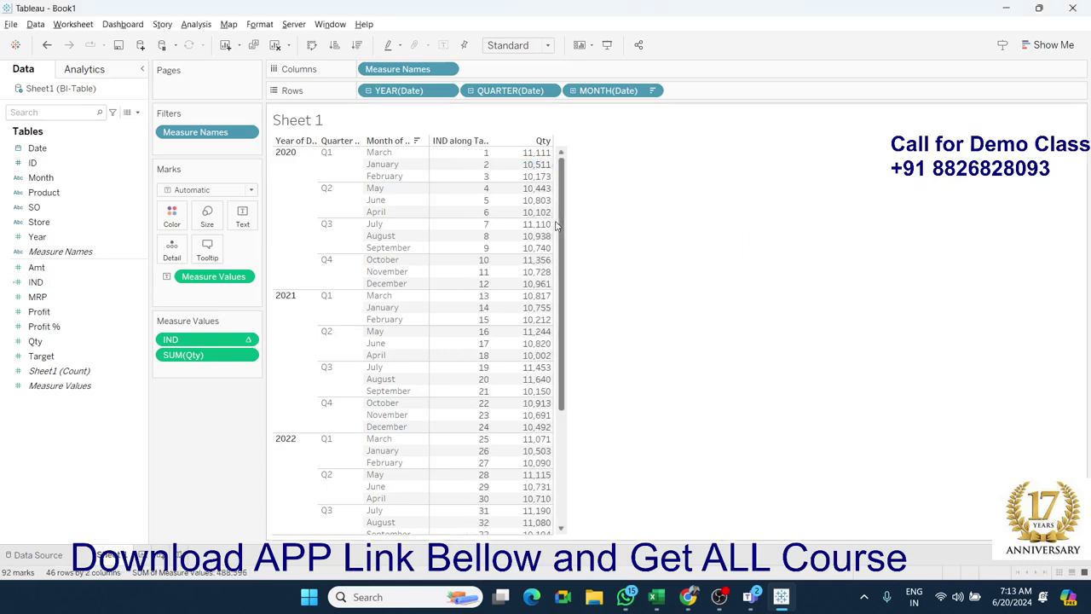
{"action": "scroll", "coordinate": [558, 226], "scroll_direction": "down", "scroll_amount": 5}
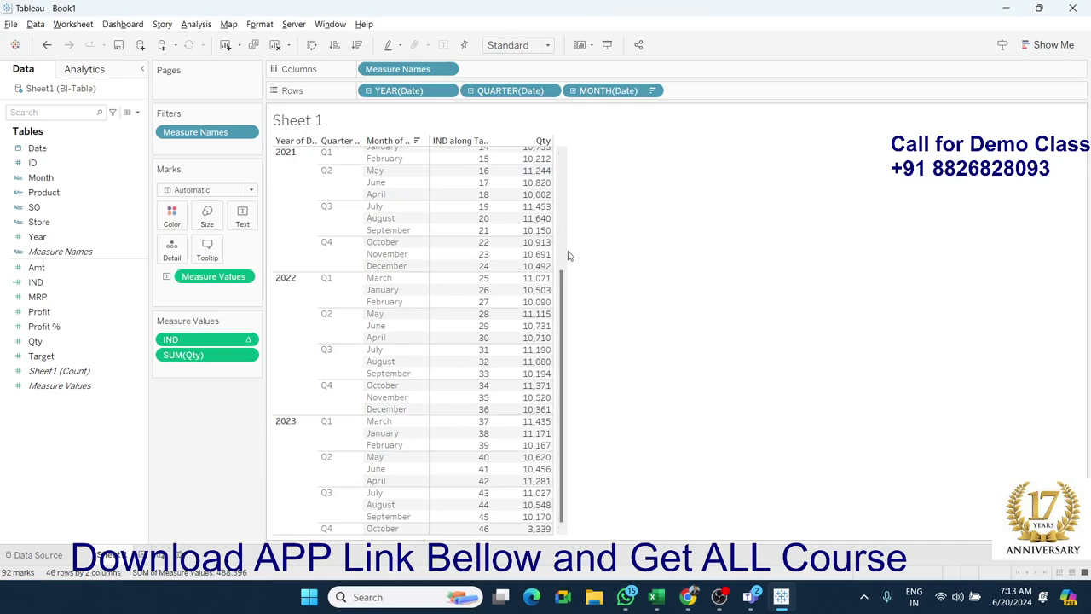
{"action": "scroll", "coordinate": [569, 255], "scroll_direction": "up", "scroll_amount": 5}
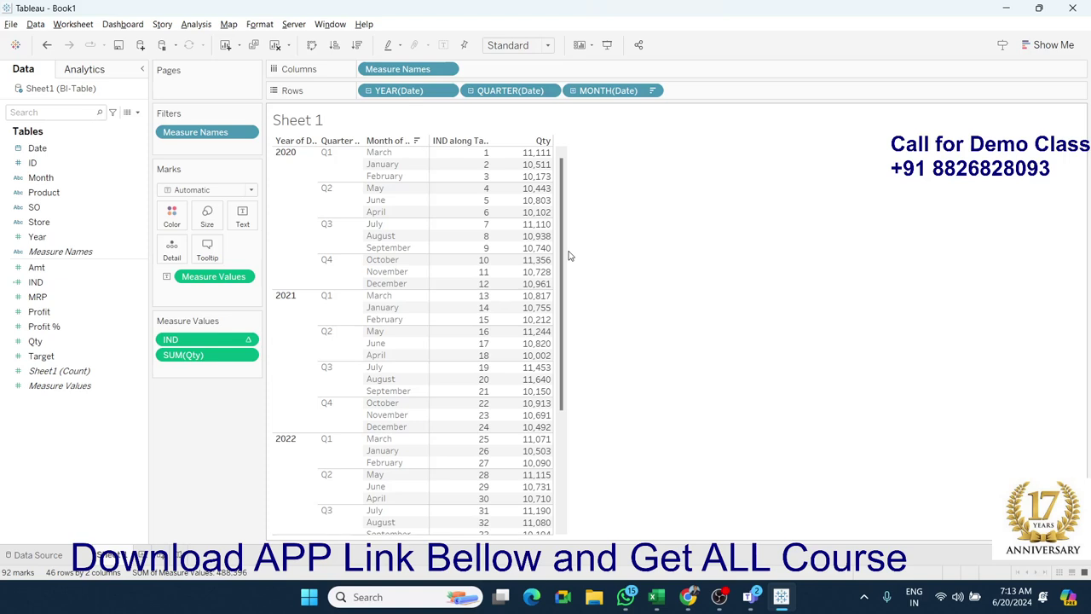
{"action": "mouse_move", "coordinate": [401, 91]}
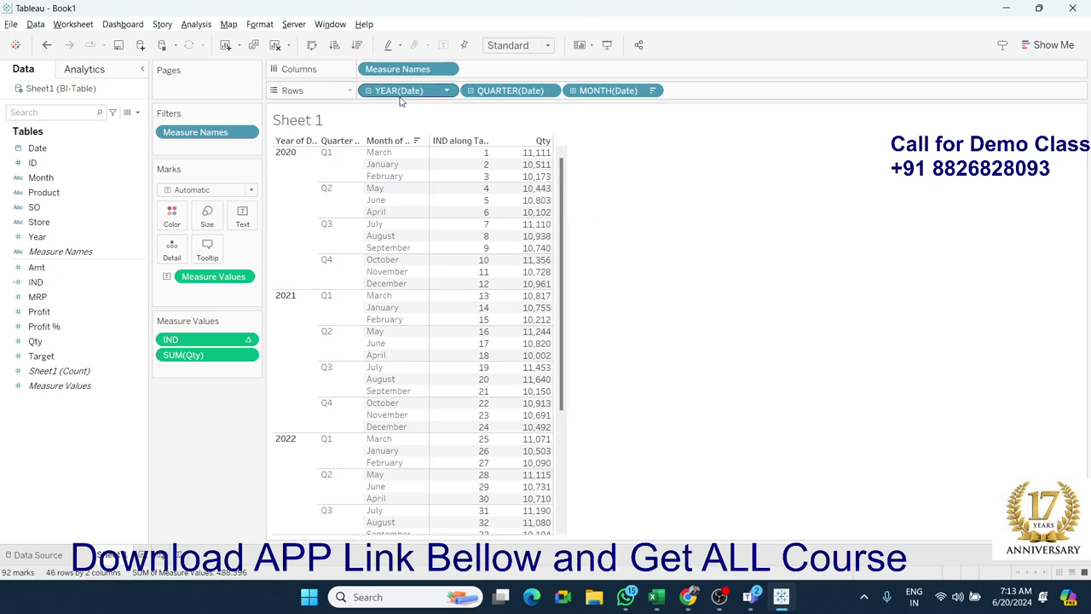
Step: Remove YEAR, QUARTER and MONTH(Date) from the Rows shelf
{"action": "left_click_drag", "start_coordinate": [399, 90], "coordinate": [29, 90]}
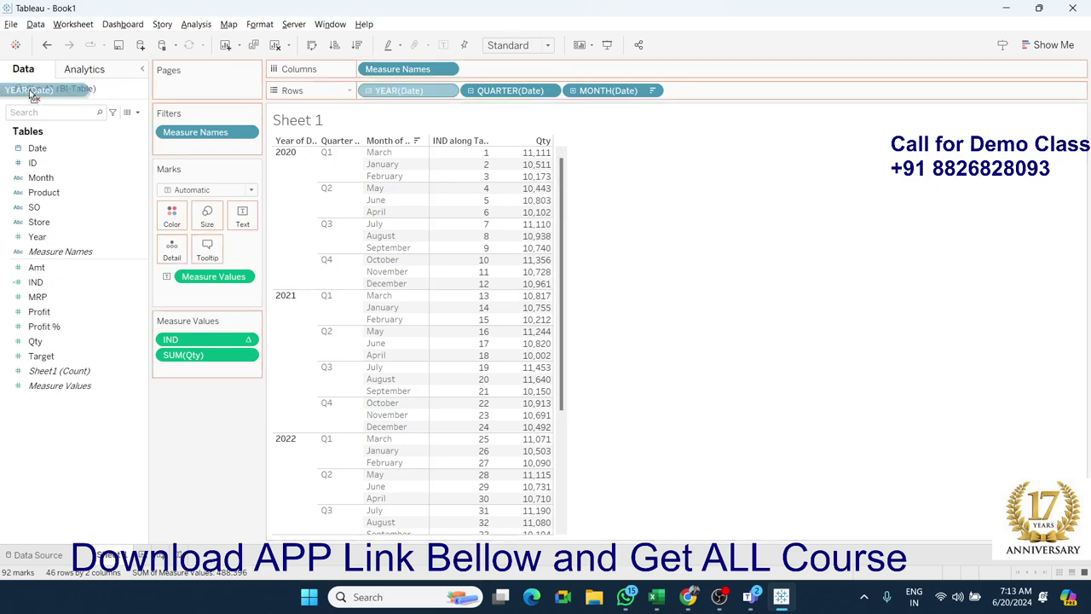
{"action": "left_click_drag", "start_coordinate": [406, 91], "coordinate": [73, 92]}
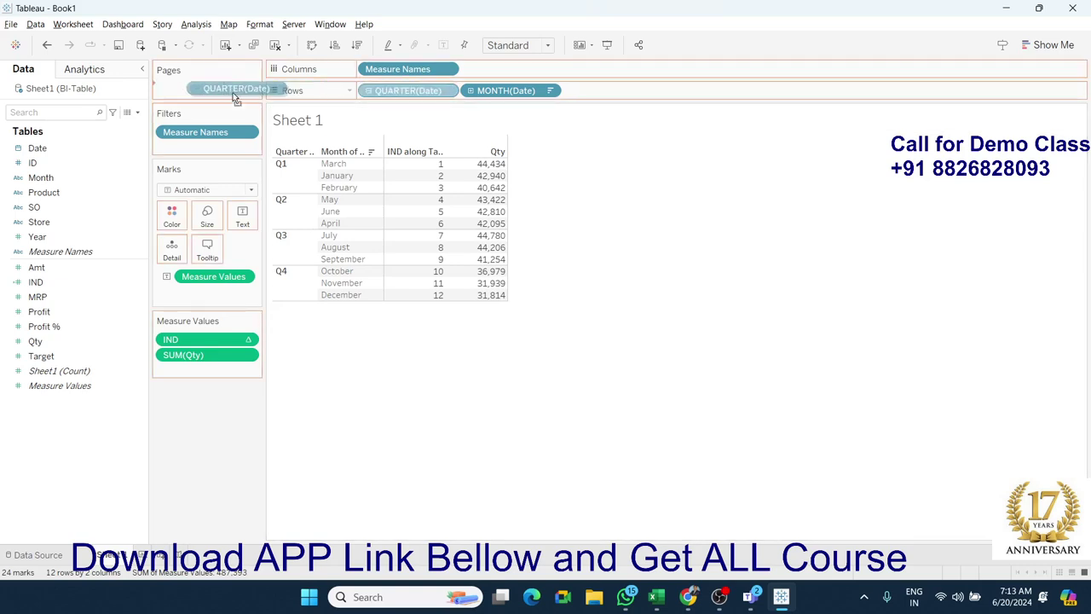
{"action": "left_click_drag", "start_coordinate": [403, 91], "coordinate": [34, 98]}
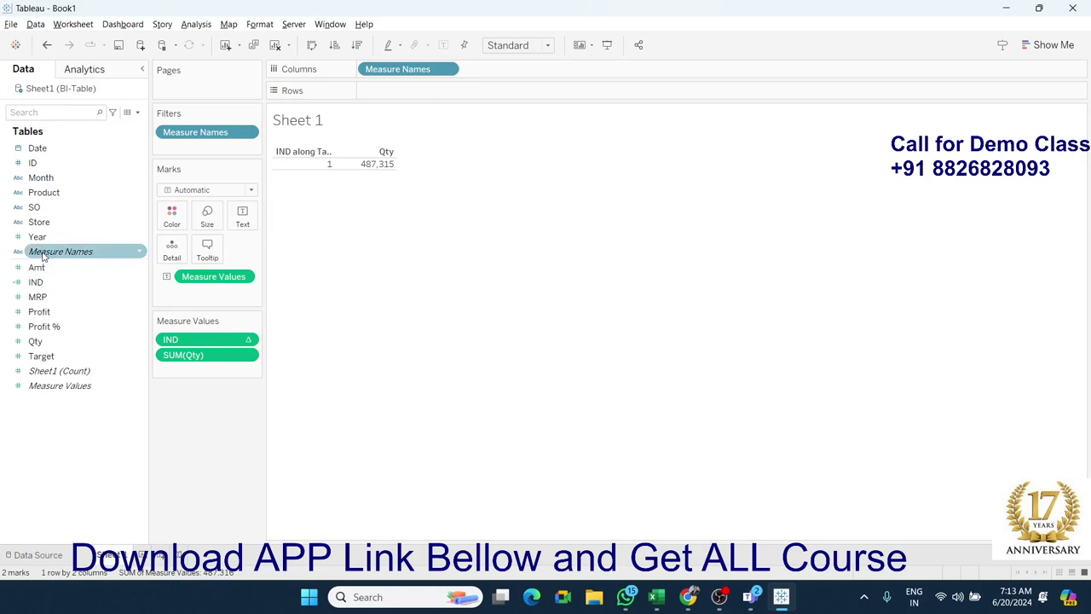
Step: Place Month then Year on Rows, with IND numbering 1 to 46 beside Qty
{"action": "mouse_move", "coordinate": [46, 239]}
{"action": "left_mouse_down"}
{"action": "mouse_move", "coordinate": [409, 111]}
{"action": "mouse_move", "coordinate": [397, 90]}
{"action": "left_mouse_up"}
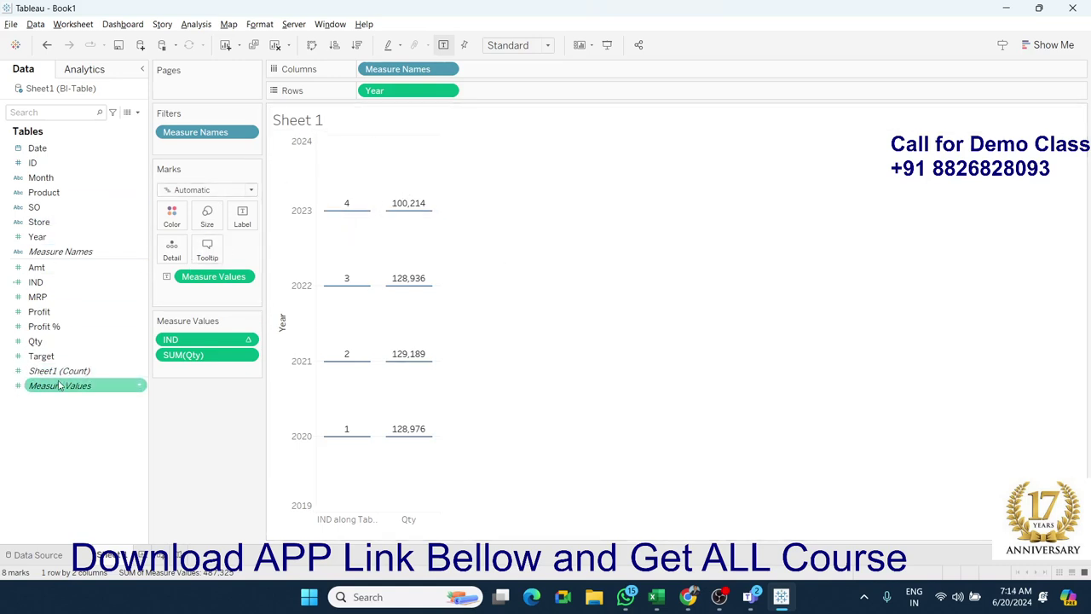
{"action": "left_click_drag", "start_coordinate": [41, 177], "coordinate": [522, 94]}
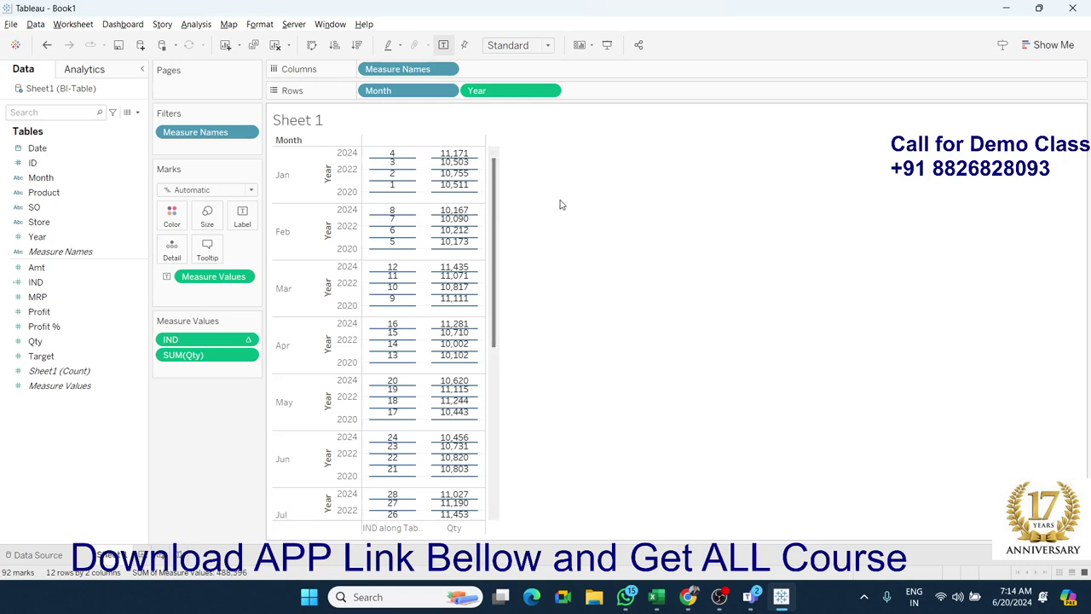
{"action": "mouse_move", "coordinate": [464, 281]}
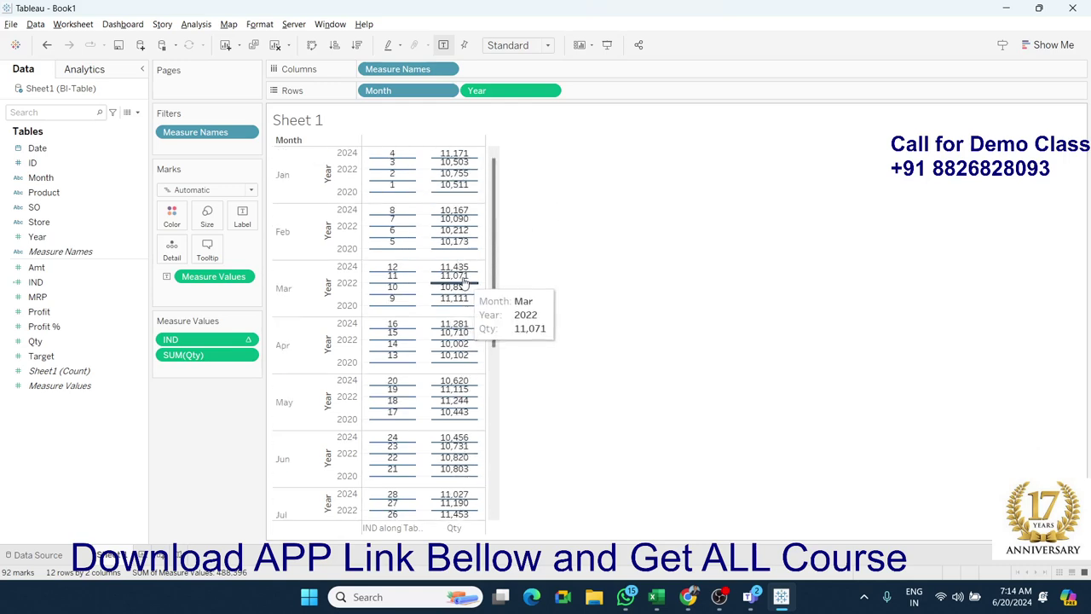
{"action": "mouse_move", "coordinate": [454, 219]}
{"action": "scroll", "coordinate": [467, 231], "scroll_direction": "down", "scroll_amount": 5}
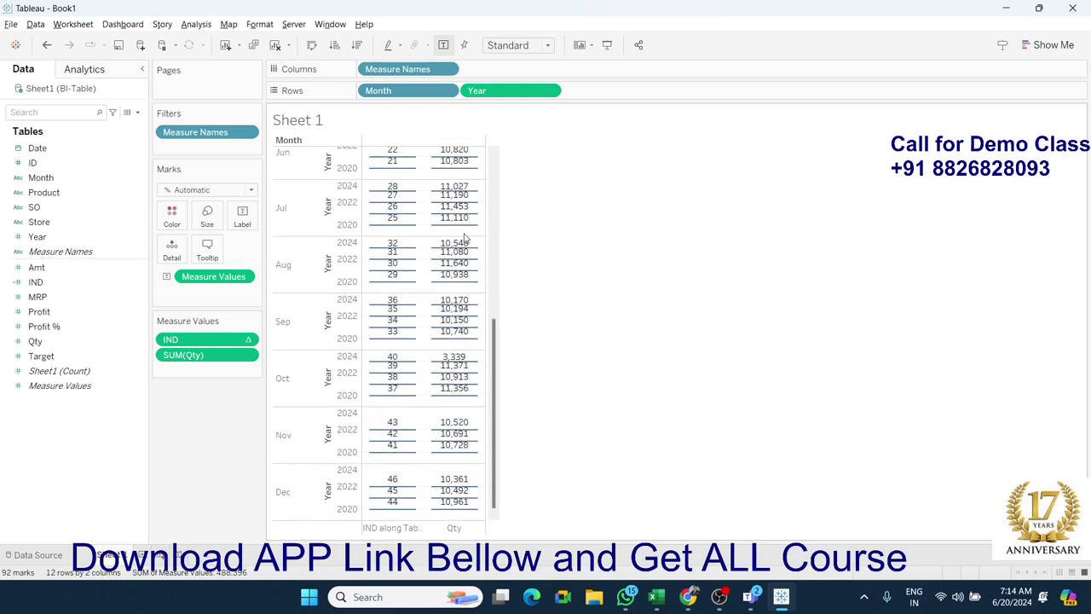
{"action": "scroll", "coordinate": [465, 238], "scroll_direction": "up", "scroll_amount": 3}
{"action": "scroll", "coordinate": [465, 239], "scroll_direction": "up", "scroll_amount": 2}
{"action": "mouse_move", "coordinate": [477, 91]}
{"action": "left_mouse_down"}
{"action": "mouse_move", "coordinate": [383, 106]}
{"action": "mouse_move", "coordinate": [393, 97]}
{"action": "mouse_move", "coordinate": [621, 96]}
{"action": "left_mouse_up"}
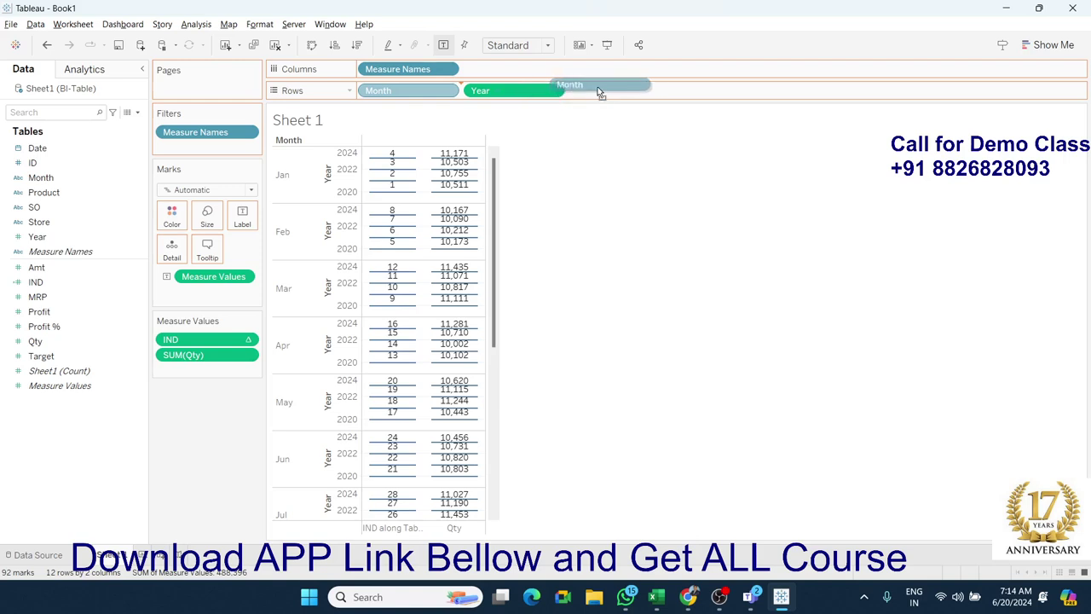
{"action": "left_click_drag", "start_coordinate": [455, 92], "coordinate": [625, 92]}
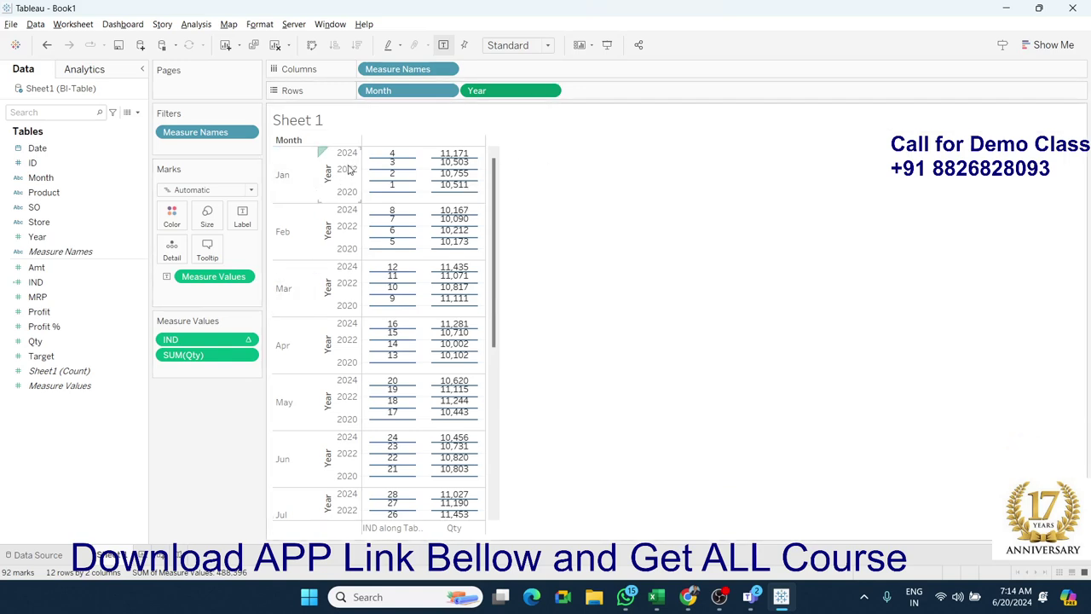
{"action": "left_click_drag", "start_coordinate": [396, 90], "coordinate": [667, 93]}
{"action": "left_click_drag", "start_coordinate": [400, 91], "coordinate": [400, 91]}
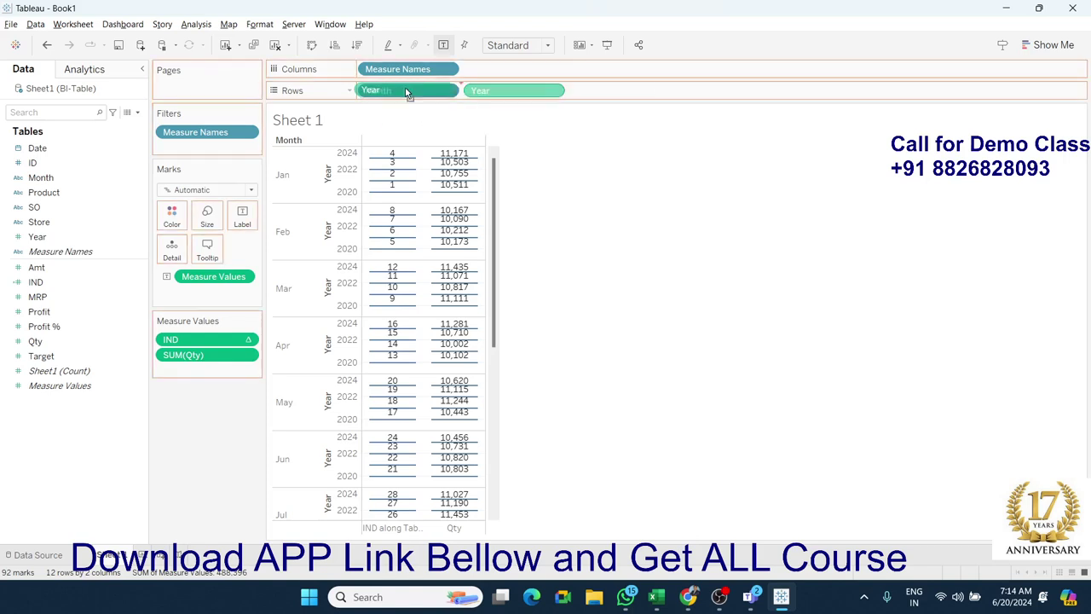
{"action": "left_click_drag", "start_coordinate": [477, 90], "coordinate": [162, 134]}
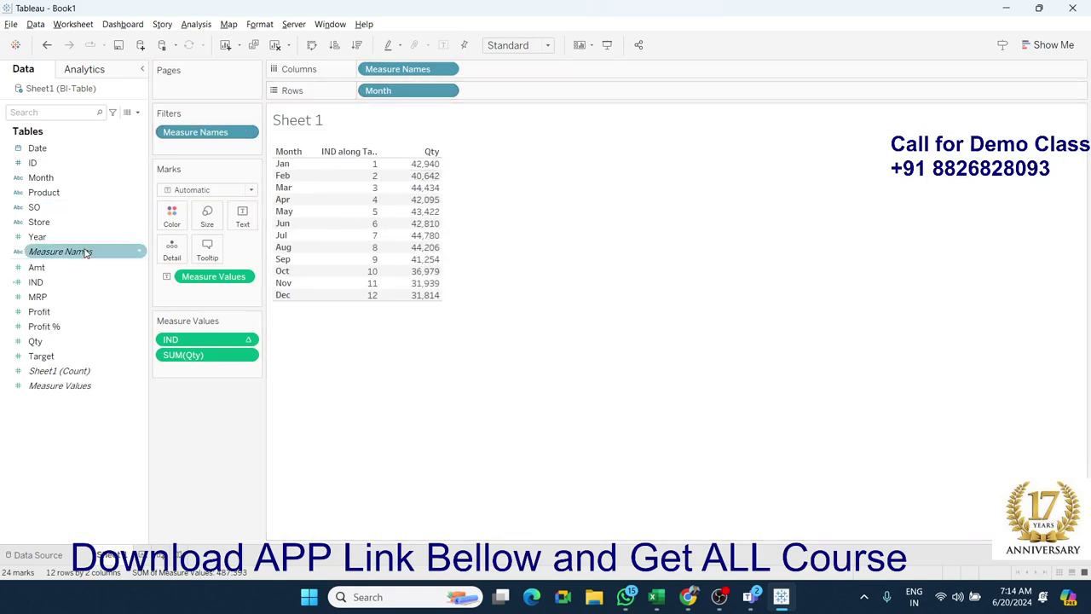
{"action": "left_click_drag", "start_coordinate": [413, 91], "coordinate": [67, 185]}
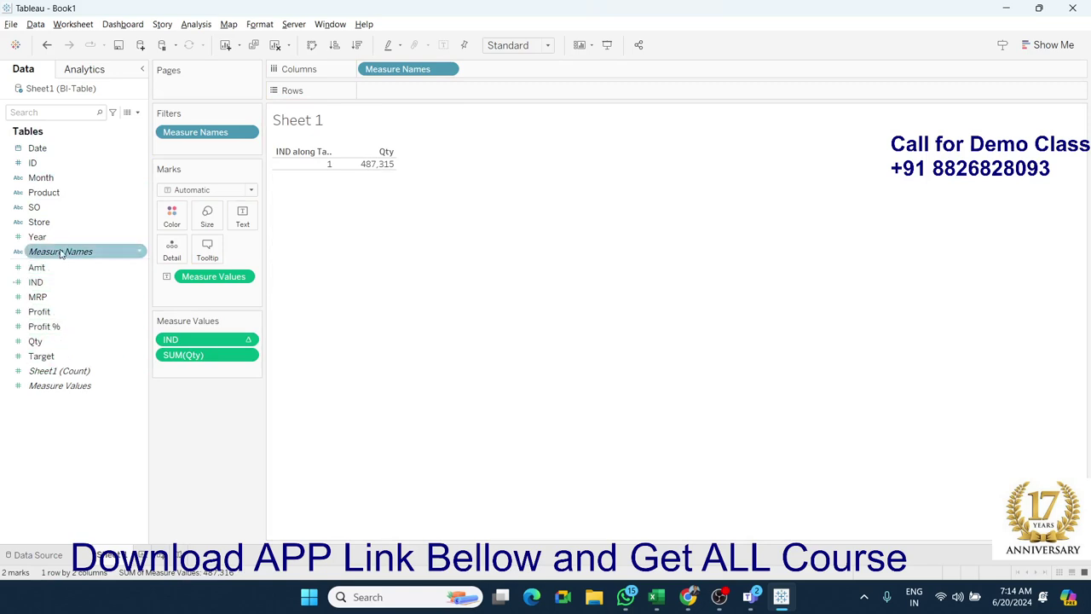
{"action": "left_click_drag", "start_coordinate": [60, 242], "coordinate": [417, 92]}
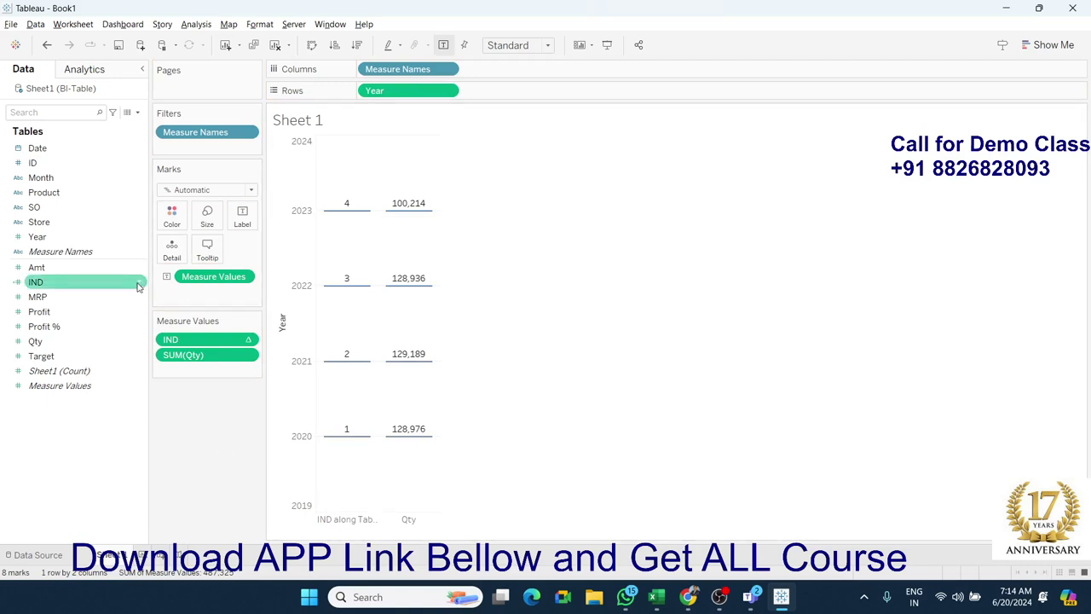
{"action": "left_click", "coordinate": [91, 269]}
{"action": "mouse_move", "coordinate": [92, 268]}
{"action": "left_mouse_down"}
{"action": "mouse_move", "coordinate": [439, 181]}
{"action": "mouse_move", "coordinate": [633, 94]}
{"action": "mouse_move", "coordinate": [491, 96]}
{"action": "mouse_move", "coordinate": [545, 74]}
{"action": "mouse_move", "coordinate": [545, 96]}
{"action": "left_mouse_up"}
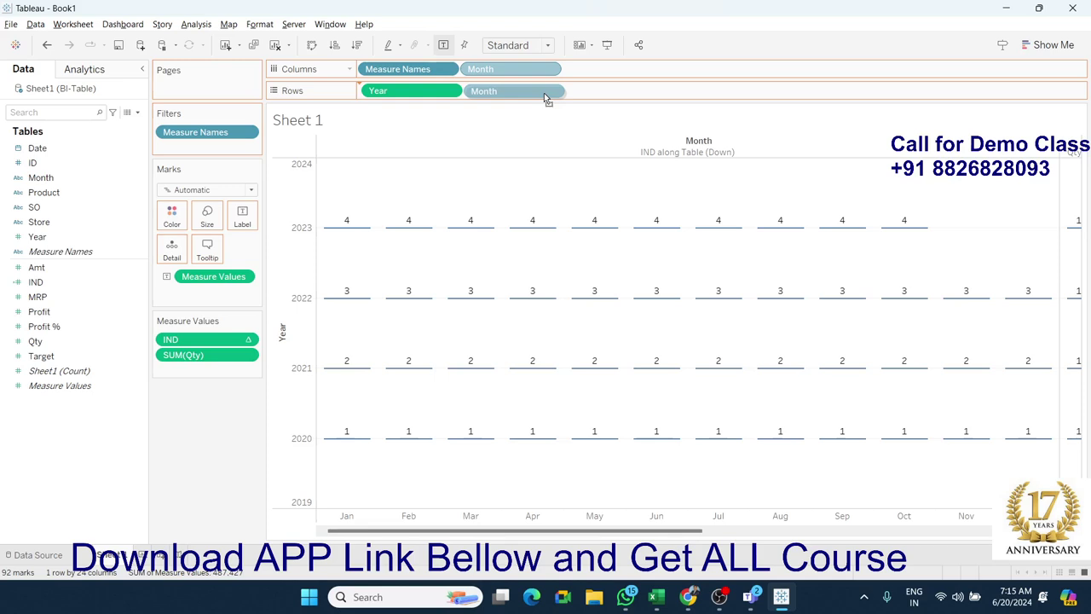
{"action": "left_click_drag", "start_coordinate": [397, 91], "coordinate": [630, 90]}
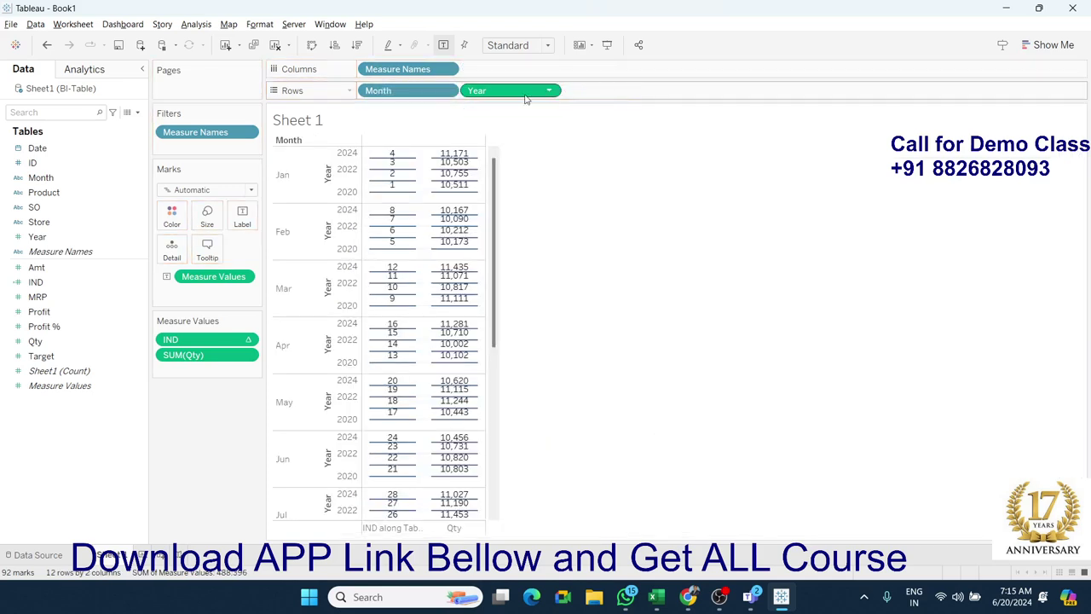
Step: Change Year's data type to String and rebuild Rows as Year then Month
{"action": "left_click", "coordinate": [21, 237]}
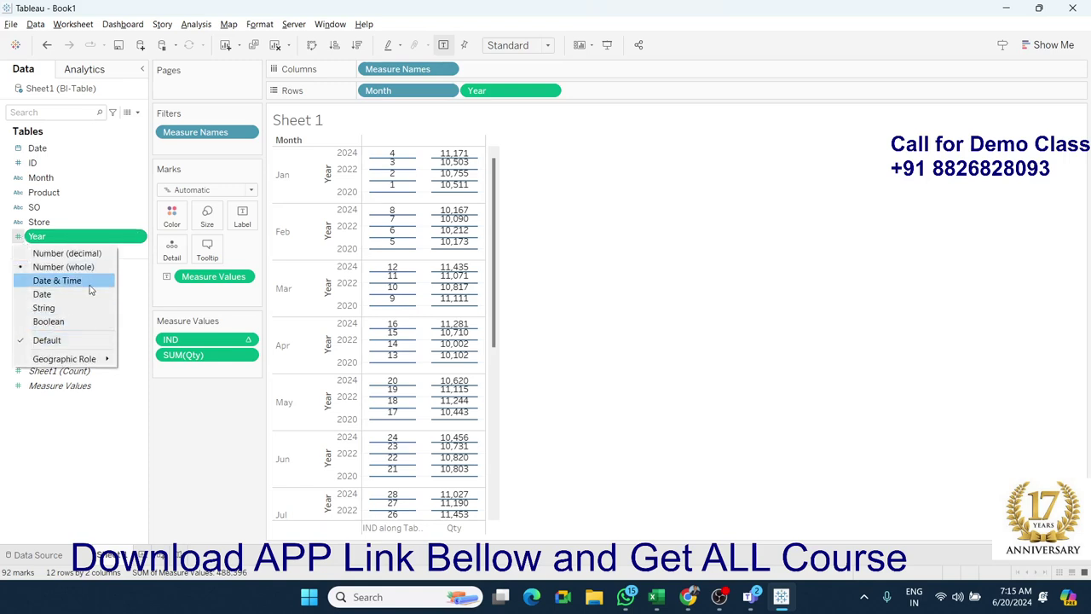
{"action": "left_click", "coordinate": [60, 307]}
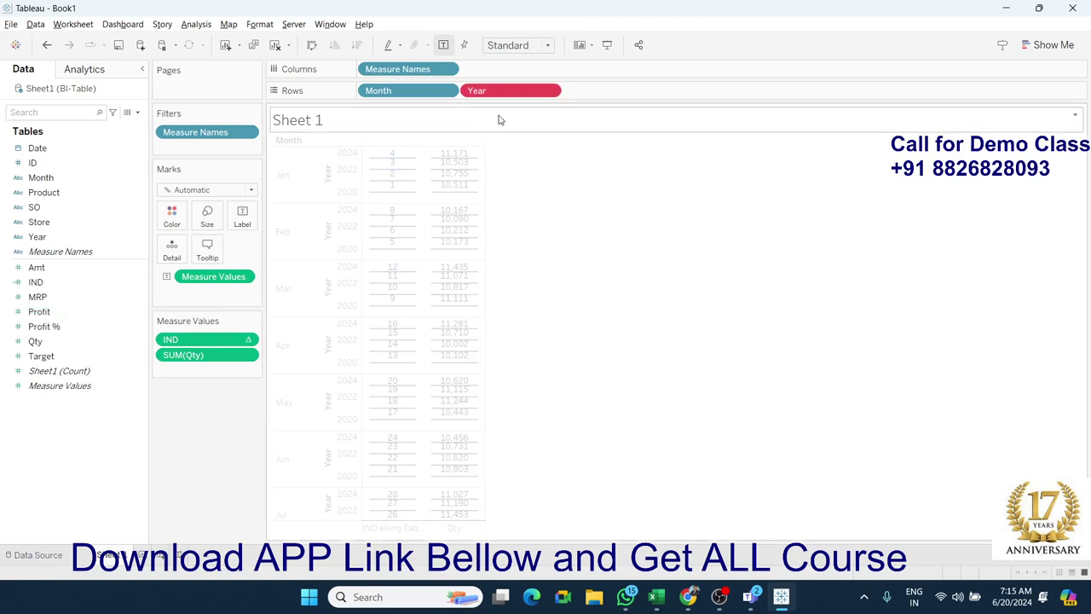
{"action": "left_click_drag", "start_coordinate": [510, 90], "coordinate": [133, 142]}
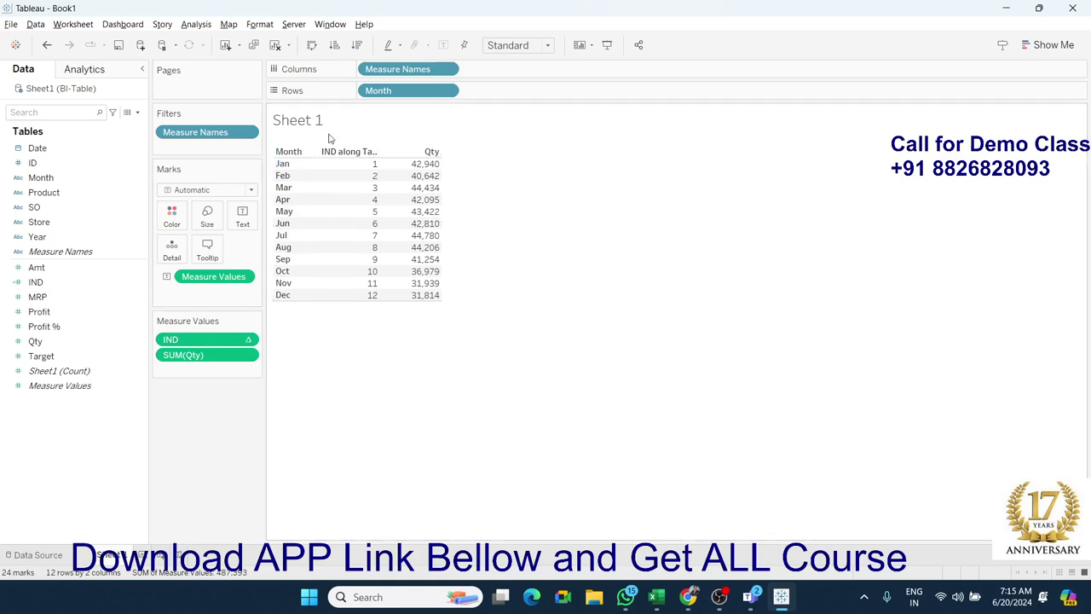
{"action": "left_click_drag", "start_coordinate": [377, 91], "coordinate": [128, 223]}
{"action": "mouse_move", "coordinate": [36, 236]}
{"action": "left_mouse_down"}
{"action": "mouse_move", "coordinate": [262, 267]}
{"action": "mouse_move", "coordinate": [416, 94]}
{"action": "left_mouse_up"}
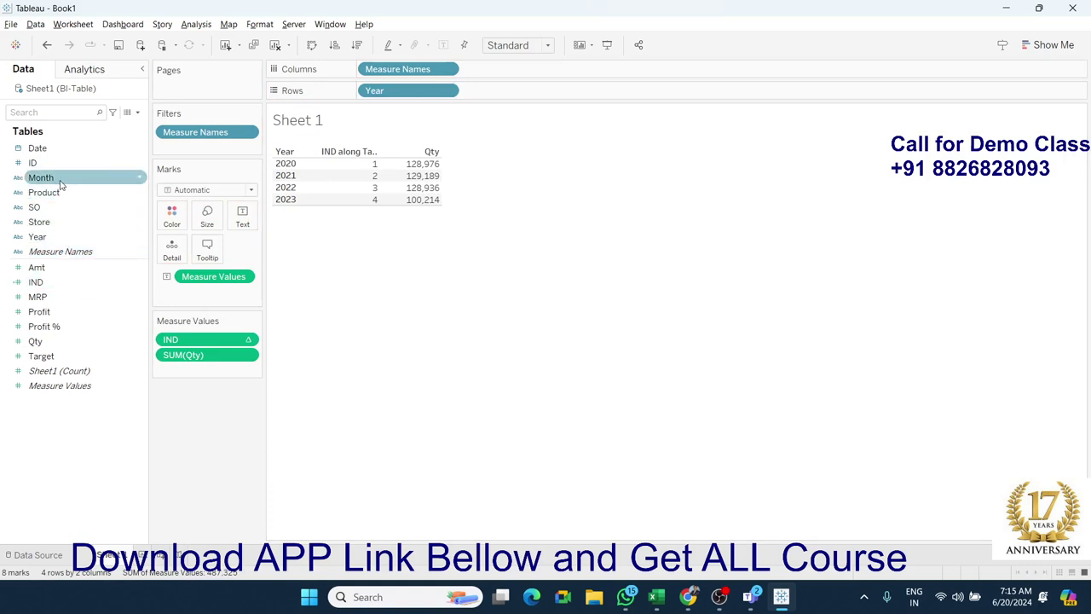
{"action": "left_click_drag", "start_coordinate": [59, 183], "coordinate": [562, 92]}
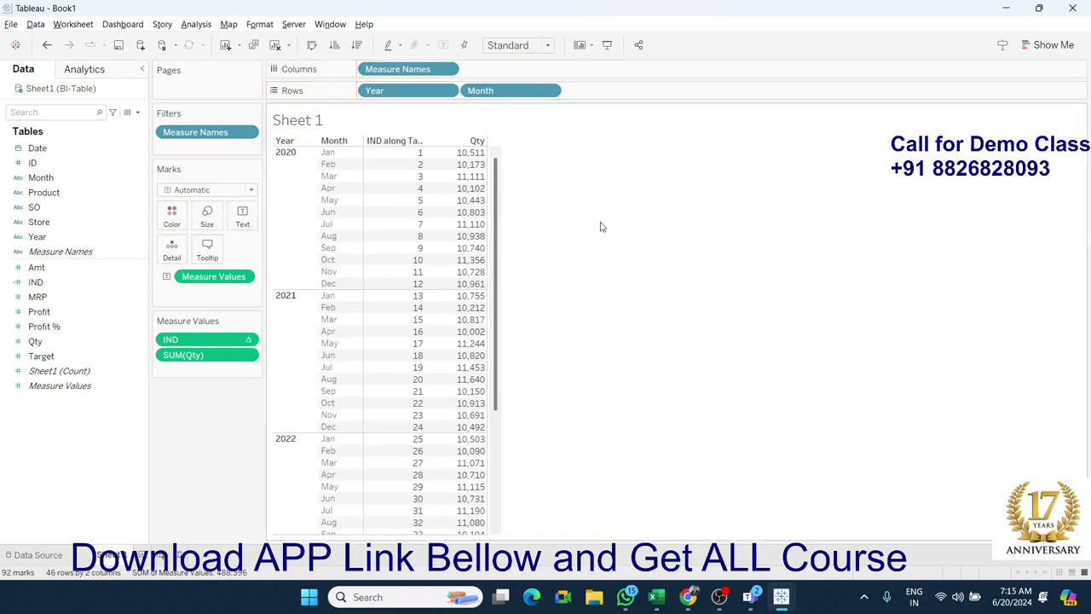
{"action": "scroll", "coordinate": [451, 256], "scroll_direction": "down", "scroll_amount": 1}
{"action": "scroll", "coordinate": [451, 255], "scroll_direction": "up", "scroll_amount": 1}
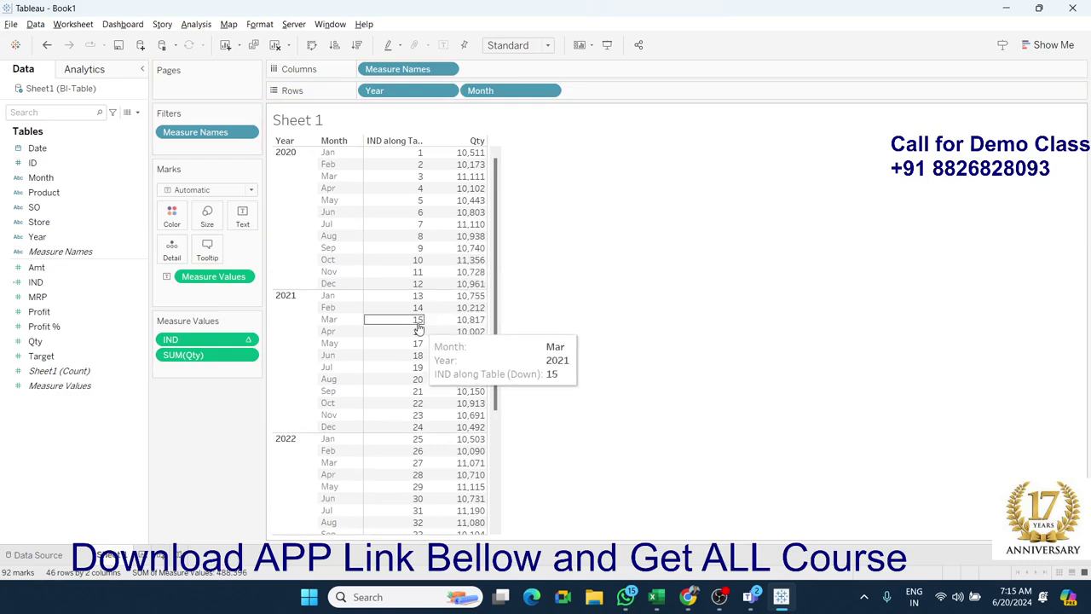
{"action": "scroll", "coordinate": [418, 328], "scroll_direction": "down", "scroll_amount": 5}
{"action": "scroll", "coordinate": [418, 328], "scroll_direction": "down", "scroll_amount": 3}
{"action": "scroll", "coordinate": [417, 328], "scroll_direction": "up", "scroll_amount": 8}
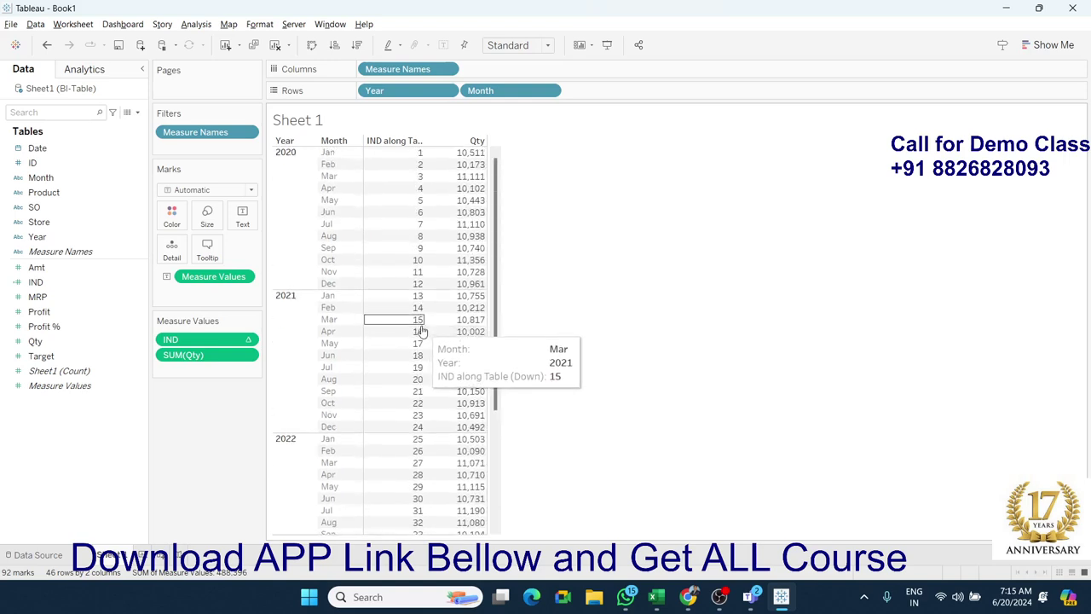
{"action": "scroll", "coordinate": [421, 331], "scroll_direction": "down", "scroll_amount": 1}
{"action": "scroll", "coordinate": [421, 330], "scroll_direction": "up", "scroll_amount": 1}
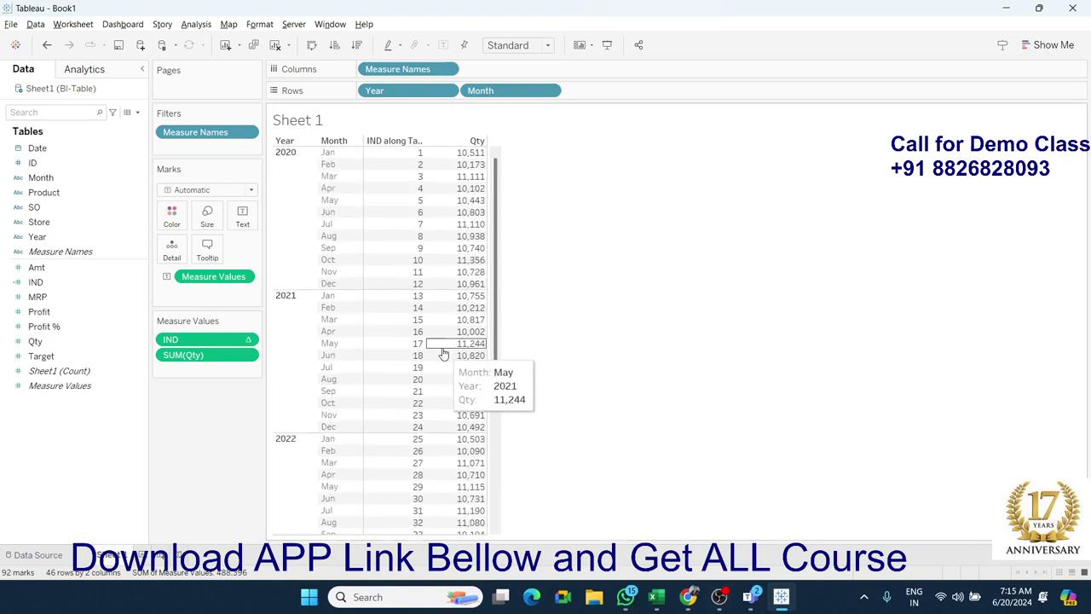
{"action": "scroll", "coordinate": [449, 344], "scroll_direction": "down", "scroll_amount": 4}
{"action": "scroll", "coordinate": [449, 344], "scroll_direction": "up", "scroll_amount": 4}
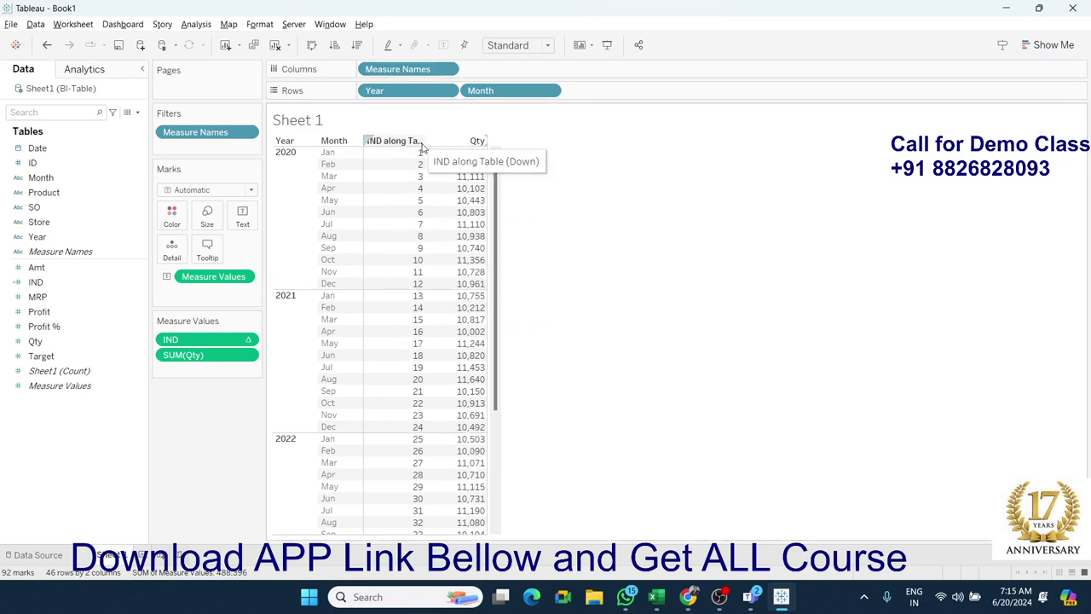
{"action": "left_click", "coordinate": [68, 286]}
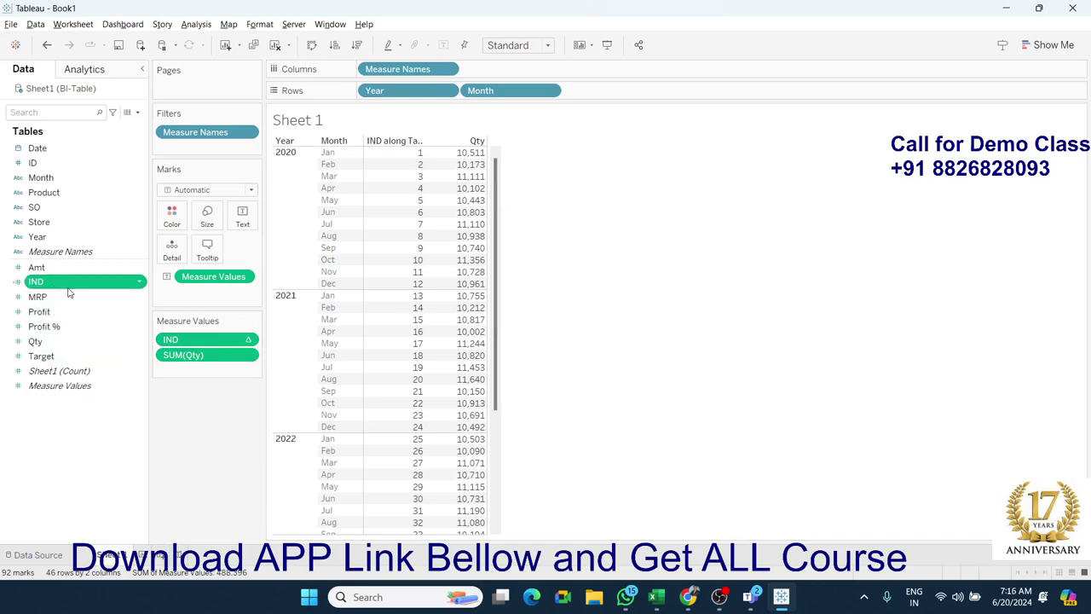
{"action": "left_click", "coordinate": [139, 282]}
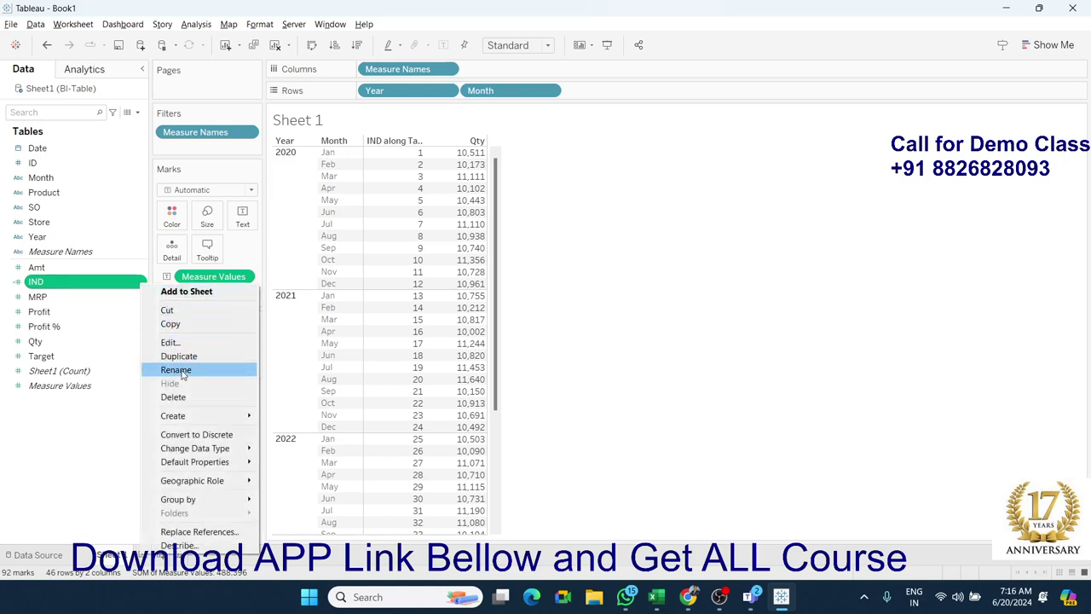
{"action": "left_click", "coordinate": [179, 342]}
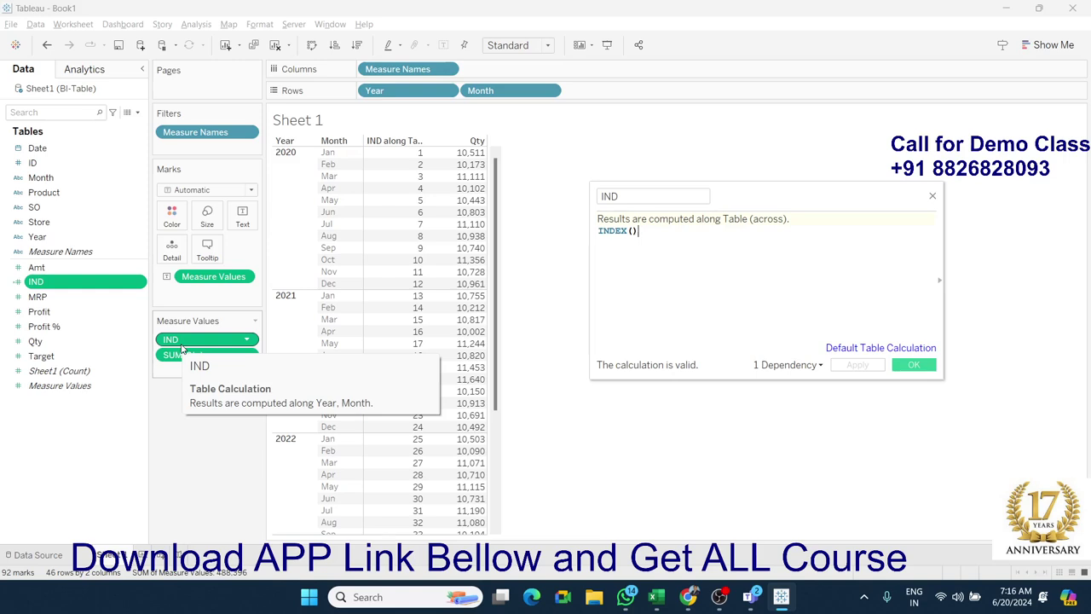
{"action": "left_click", "coordinate": [632, 230]}
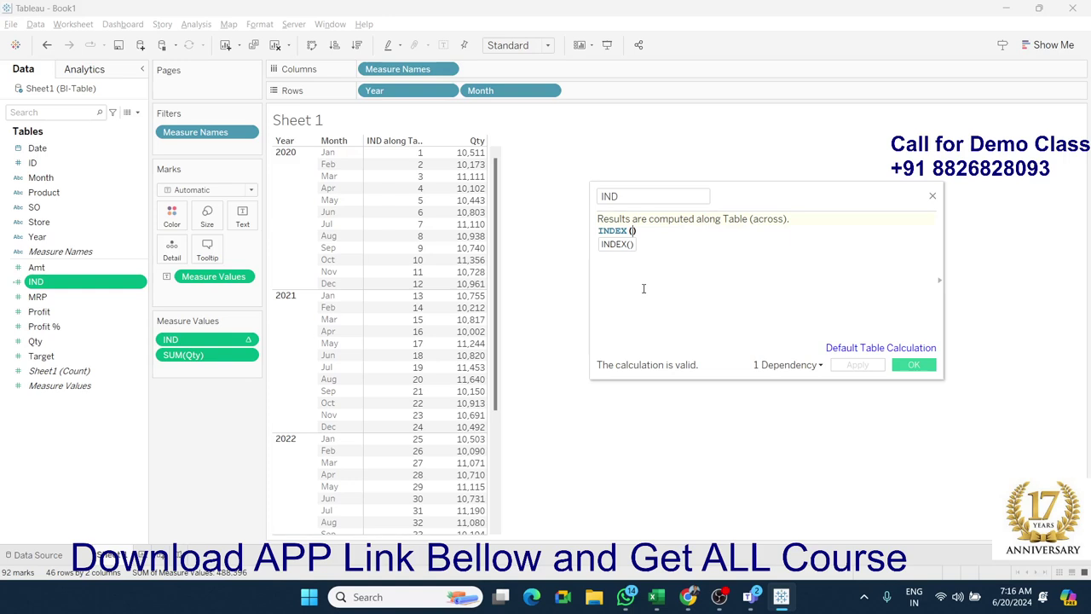
{"action": "type", "text": "ye"}
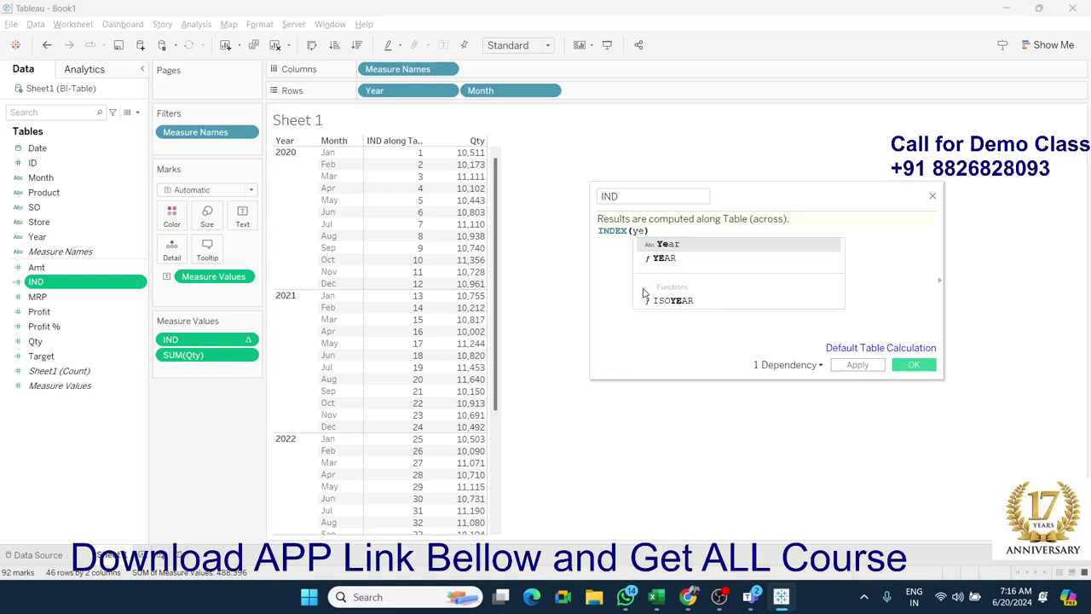
{"action": "key", "text": "Return"}
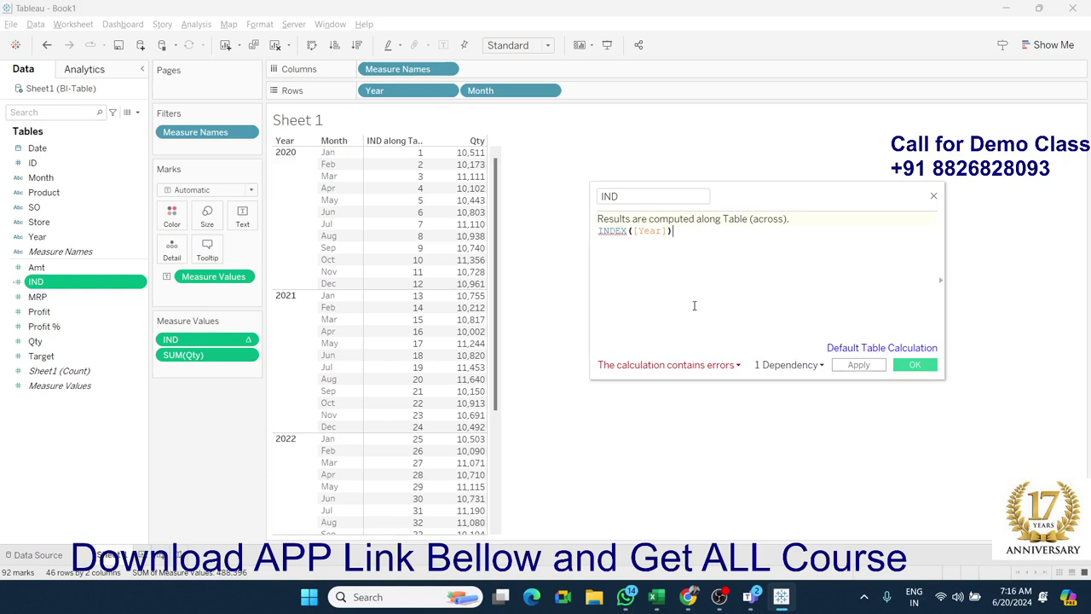
{"action": "key", "text": "BackSpace"}
{"action": "key", "text": "BackSpace"}
{"action": "key", "text": "BackSpace"}
{"action": "key", "text": "BackSpace"}
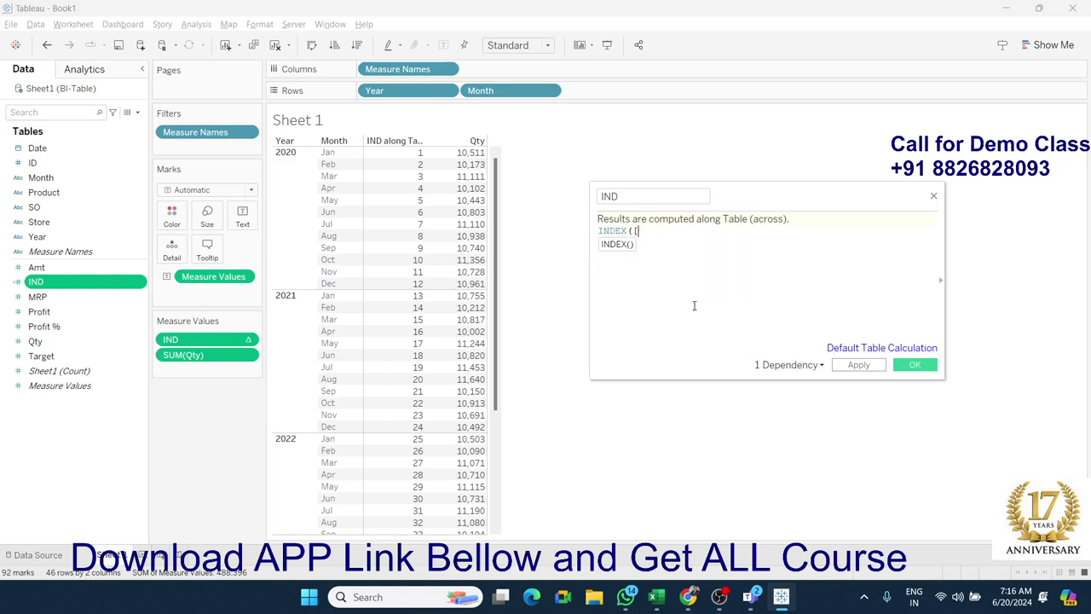
{"action": "key", "text": "BackSpace"}
{"action": "type", "text": ")"}
{"action": "left_click", "coordinate": [868, 367]}
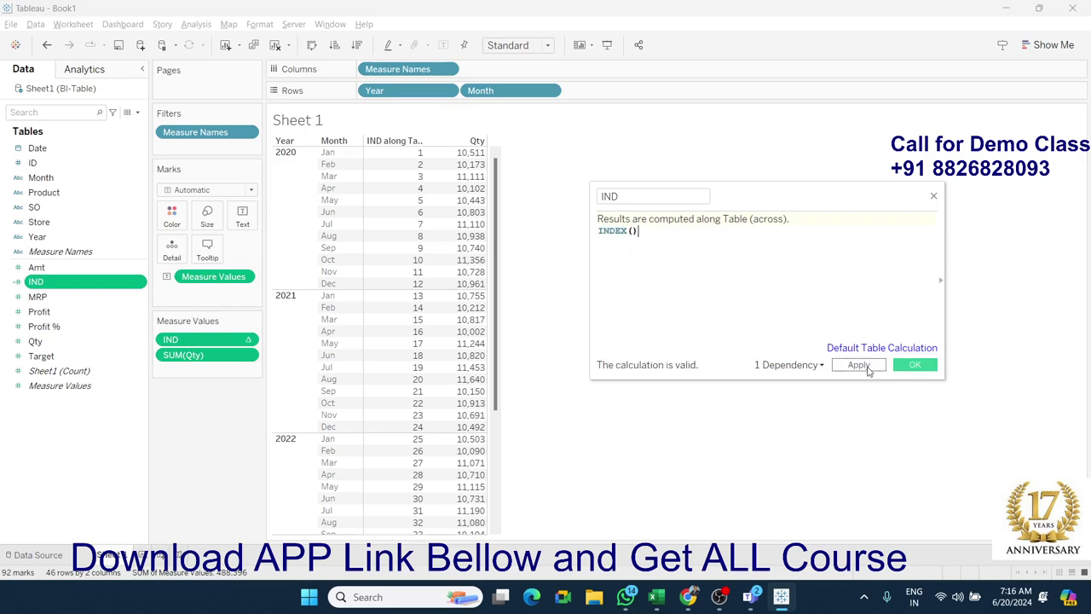
{"action": "left_click", "coordinate": [905, 369]}
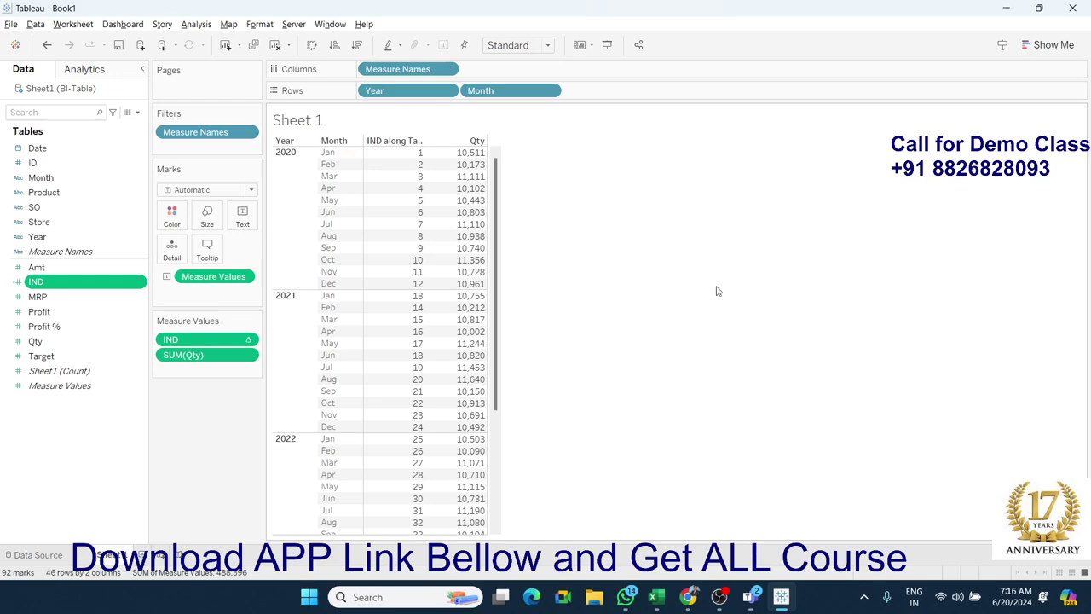
{"action": "key", "text": "alt+Tab"}
{"action": "scroll", "coordinate": [434, 305], "scroll_direction": "down", "scroll_amount": 1}
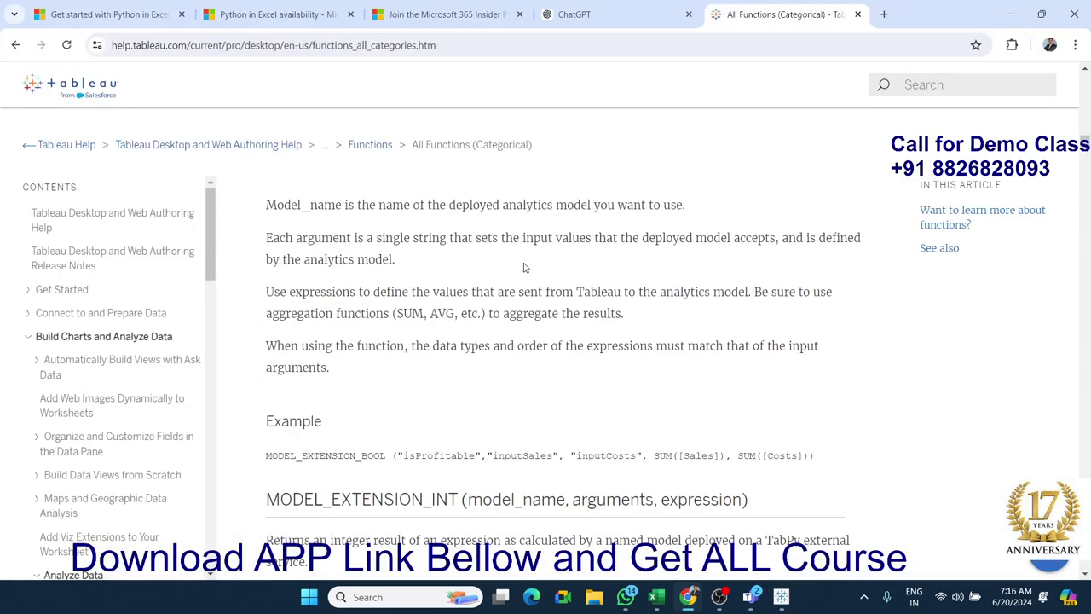
{"action": "scroll", "coordinate": [525, 268], "scroll_direction": "up", "scroll_amount": 1}
{"action": "scroll", "coordinate": [573, 348], "scroll_direction": "down", "scroll_amount": 2}
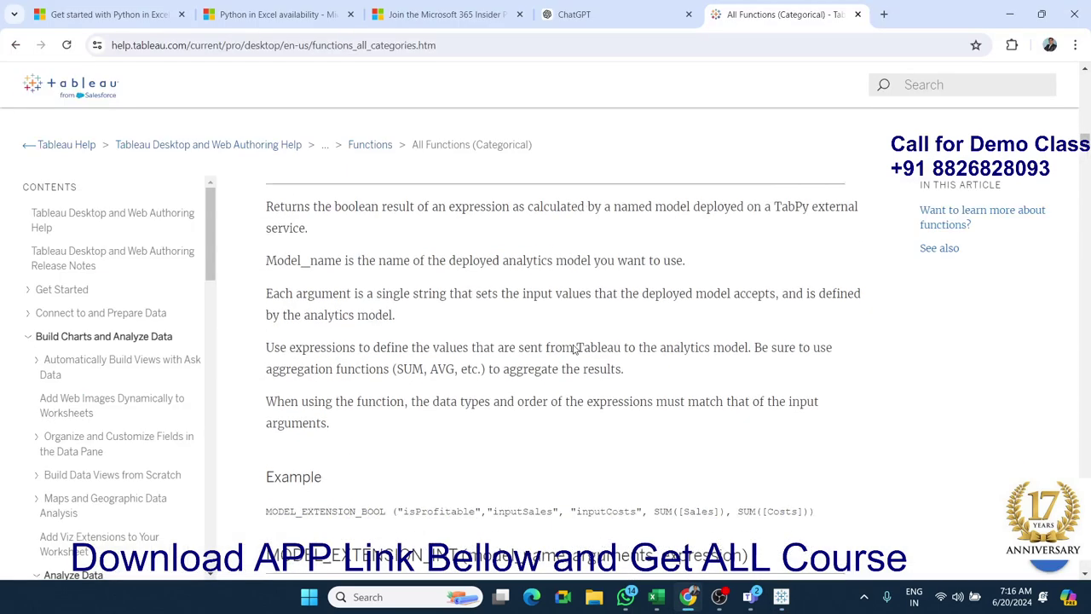
{"action": "scroll", "coordinate": [573, 348], "scroll_direction": "down", "scroll_amount": 4}
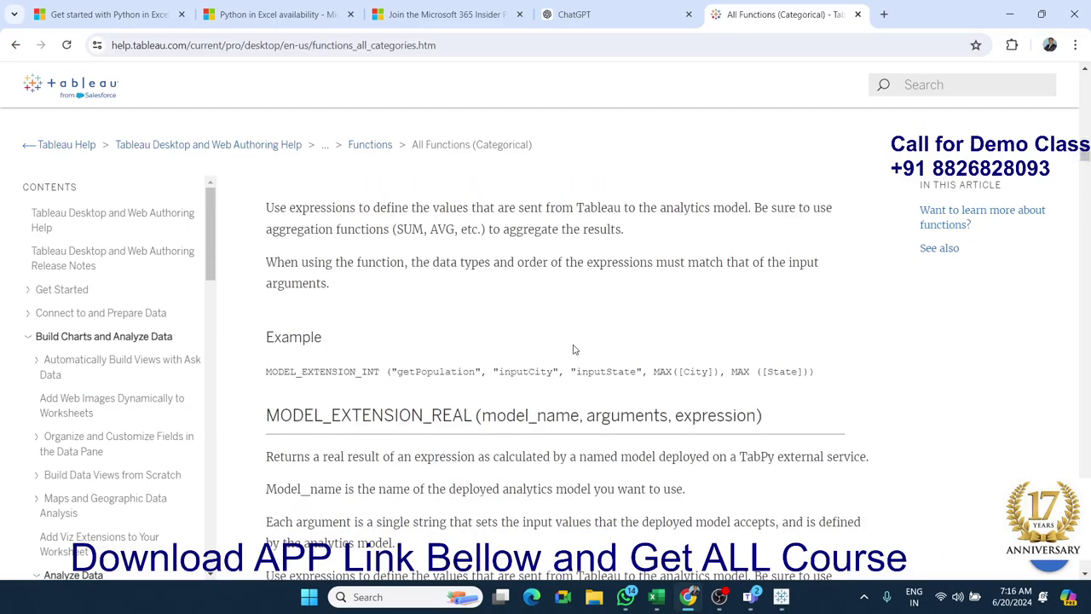
{"action": "scroll", "coordinate": [574, 349], "scroll_direction": "down", "scroll_amount": 5}
{"action": "scroll", "coordinate": [573, 349], "scroll_direction": "down", "scroll_amount": 5}
{"action": "scroll", "coordinate": [573, 349], "scroll_direction": "down", "scroll_amount": 6}
{"action": "scroll", "coordinate": [574, 349], "scroll_direction": "down", "scroll_amount": 8}
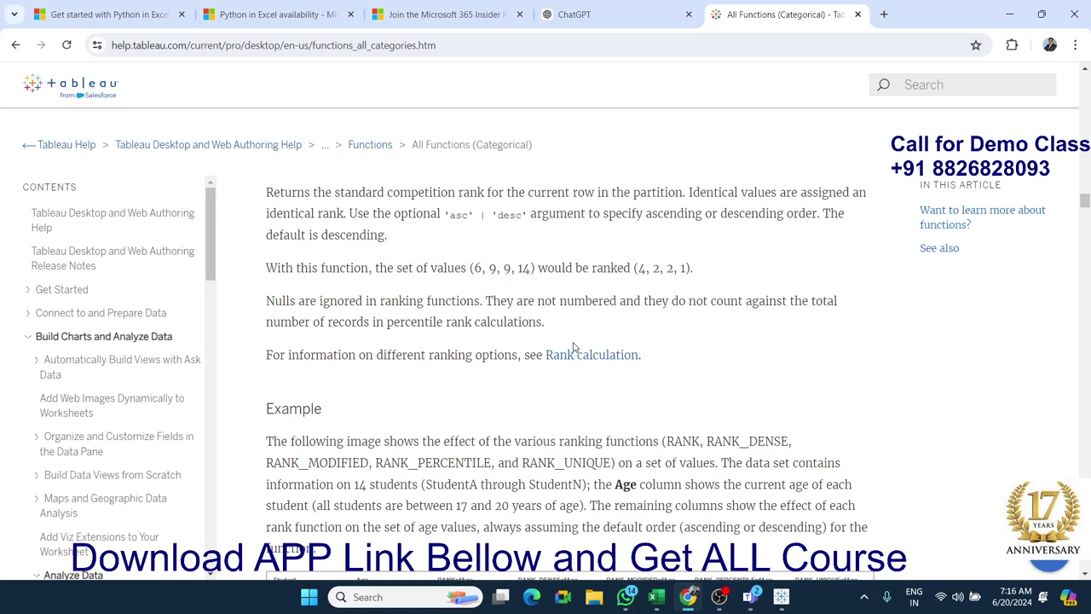
{"action": "scroll", "coordinate": [574, 349], "scroll_direction": "up", "scroll_amount": 1}
{"action": "scroll", "coordinate": [573, 349], "scroll_direction": "up", "scroll_amount": 1}
{"action": "scroll", "coordinate": [574, 348], "scroll_direction": "down", "scroll_amount": 1}
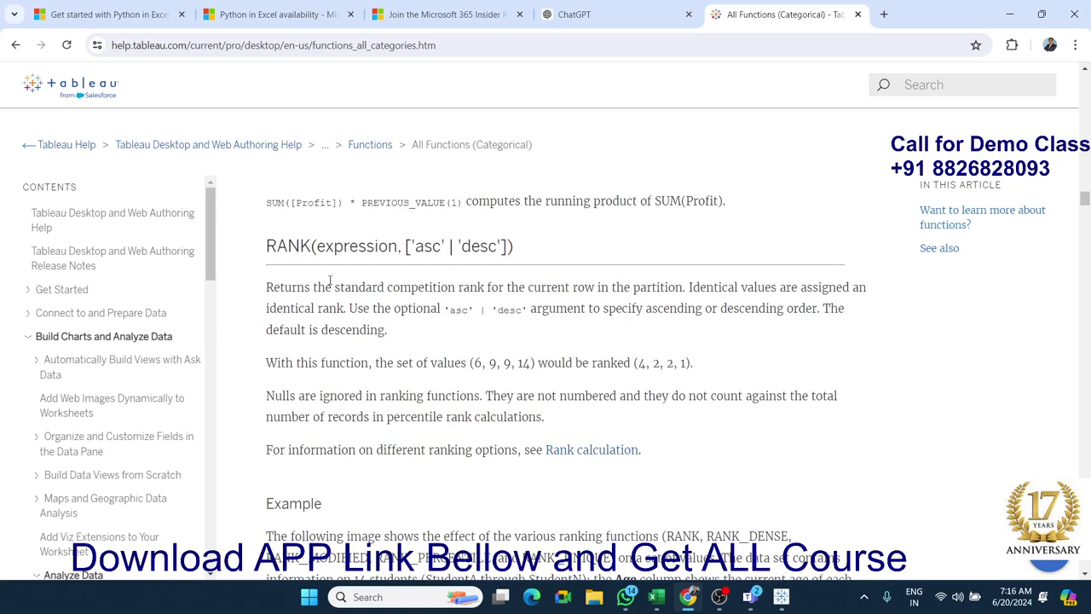
{"action": "double_click", "coordinate": [289, 246]}
{"action": "scroll", "coordinate": [362, 370], "scroll_direction": "down", "scroll_amount": 1}
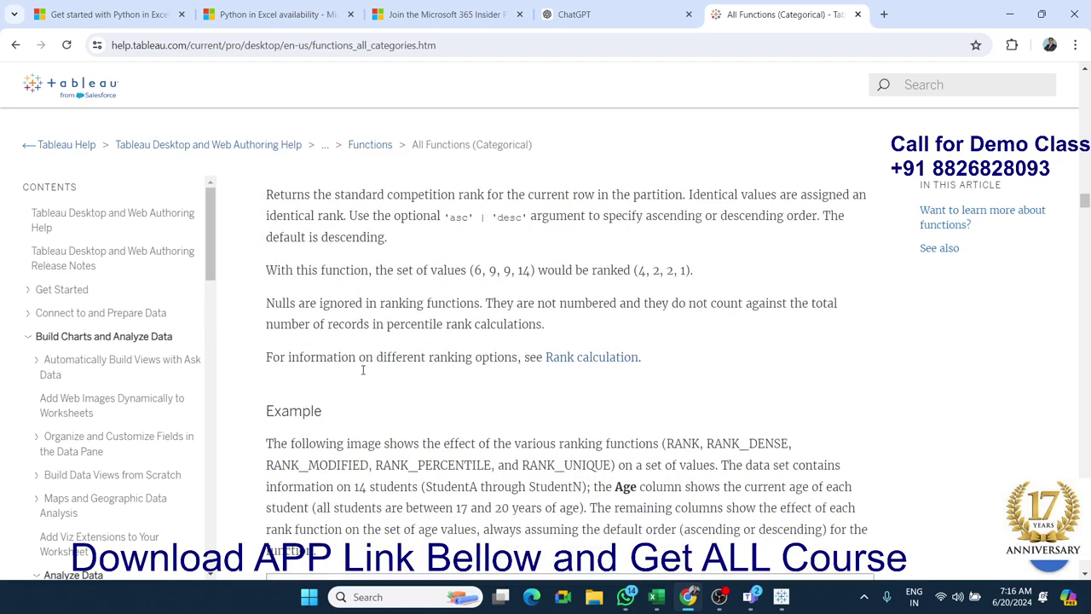
{"action": "scroll", "coordinate": [362, 370], "scroll_direction": "down", "scroll_amount": 1}
{"action": "scroll", "coordinate": [362, 370], "scroll_direction": "down", "scroll_amount": 1}
{"action": "key", "text": "alt+Tab"}
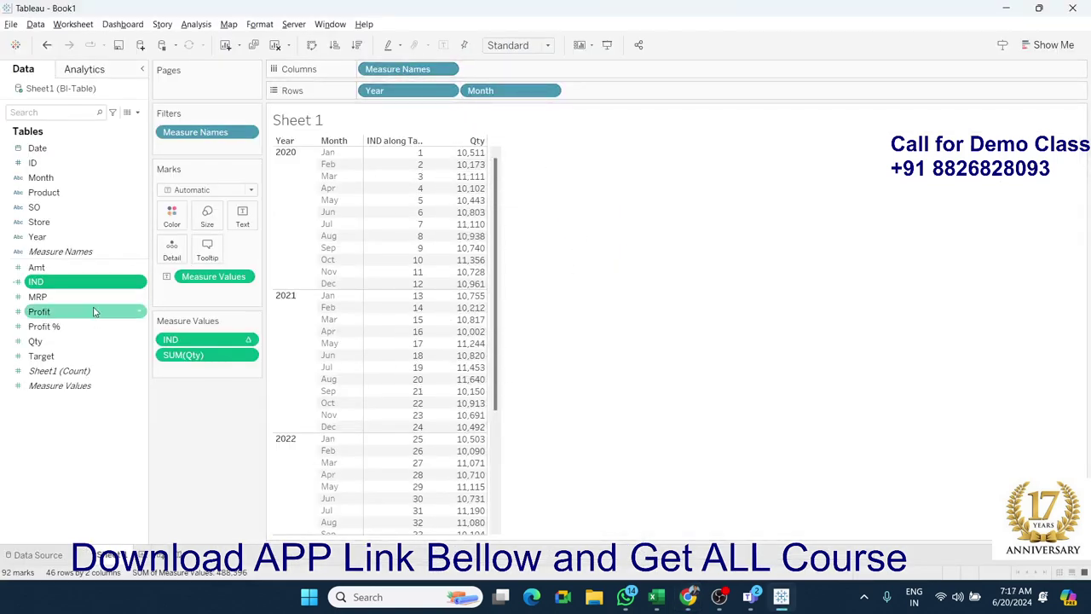
Step: Open the IND calculation for editing from the field's context menu
{"action": "left_click", "coordinate": [136, 284]}
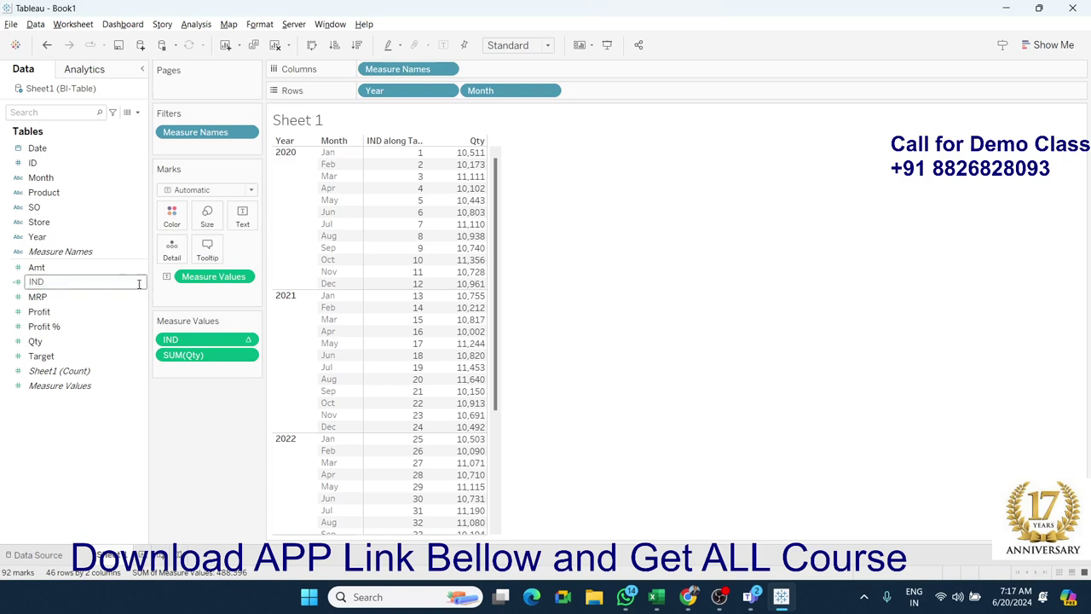
{"action": "left_click", "coordinate": [139, 282]}
{"action": "key", "text": "Return"}
{"action": "right_click", "coordinate": [145, 286]}
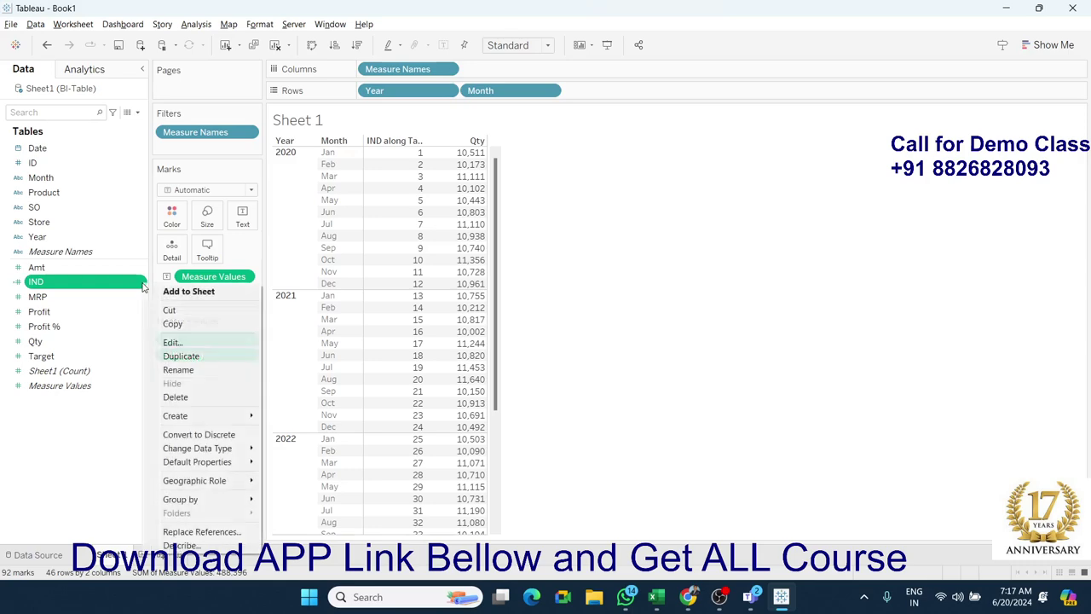
{"action": "left_click", "coordinate": [173, 342]}
Step: Replace the INDEX() formula with =RANK of the Qty field using autocomplete
{"action": "left_click_drag", "start_coordinate": [715, 242], "coordinate": [430, 235]}
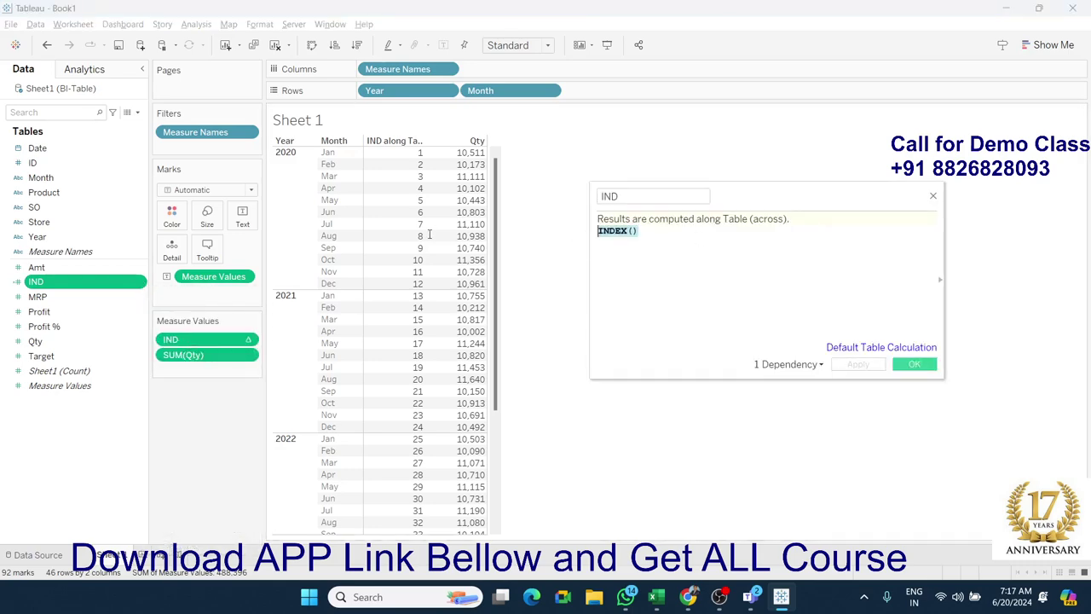
{"action": "type", "text": "=ra"}
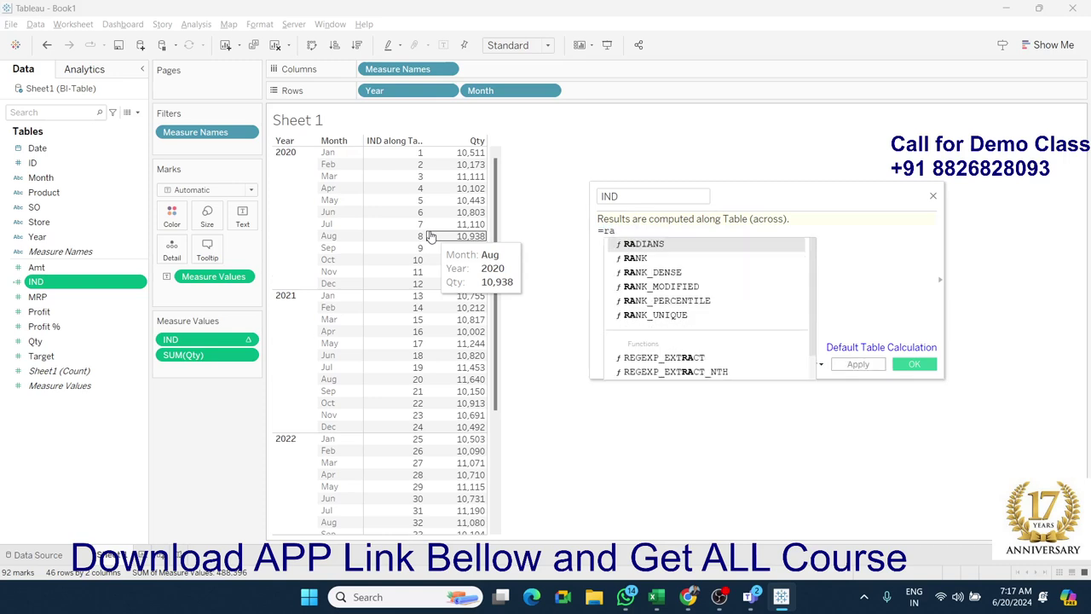
{"action": "key", "text": "Down"}
{"action": "key", "text": "Return"}
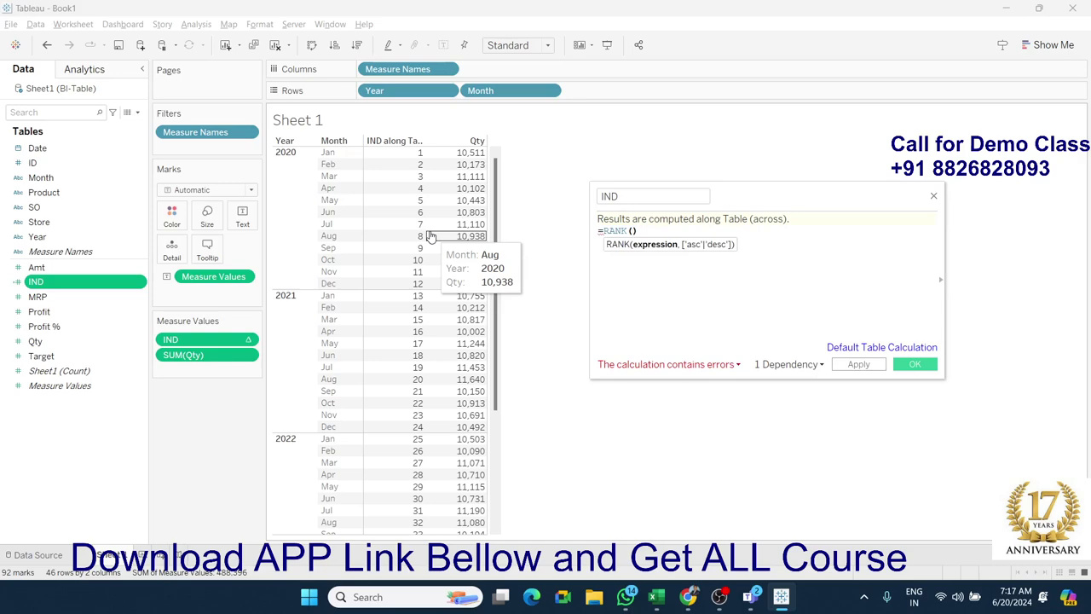
{"action": "type", "text": "qty"}
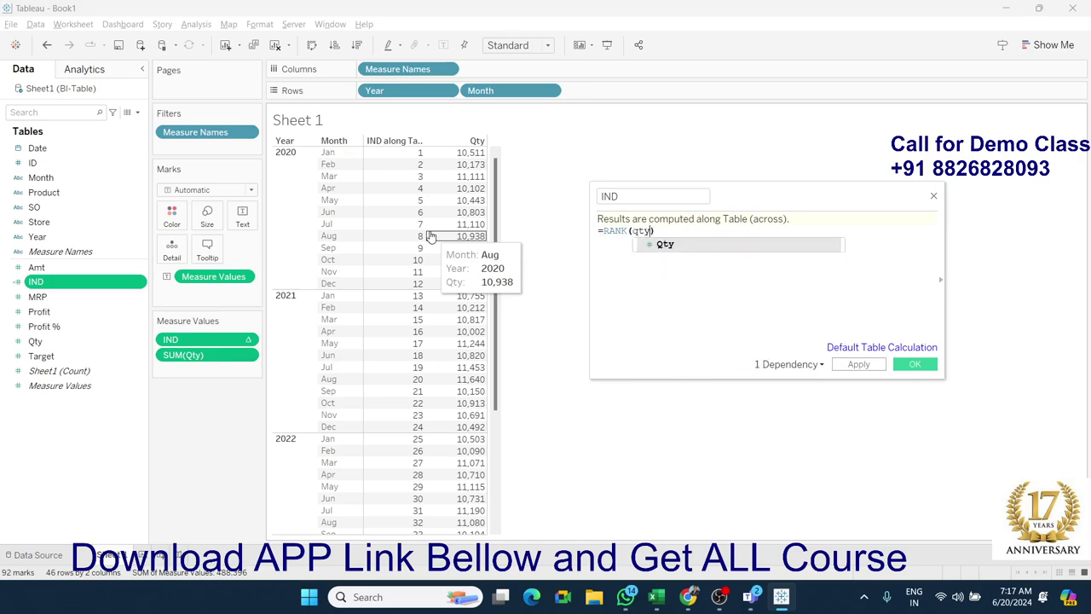
{"action": "key", "text": "Return"}
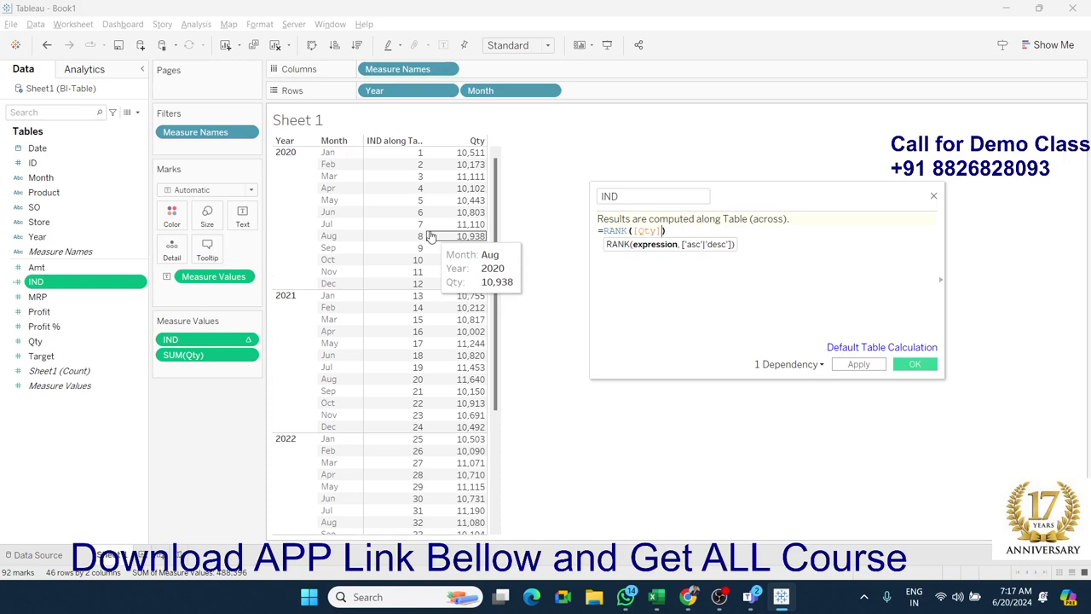
Step: Add an 'asc' sort argument to RANK and wrap it in brackets as [asc]
{"action": "type", "text": ","}
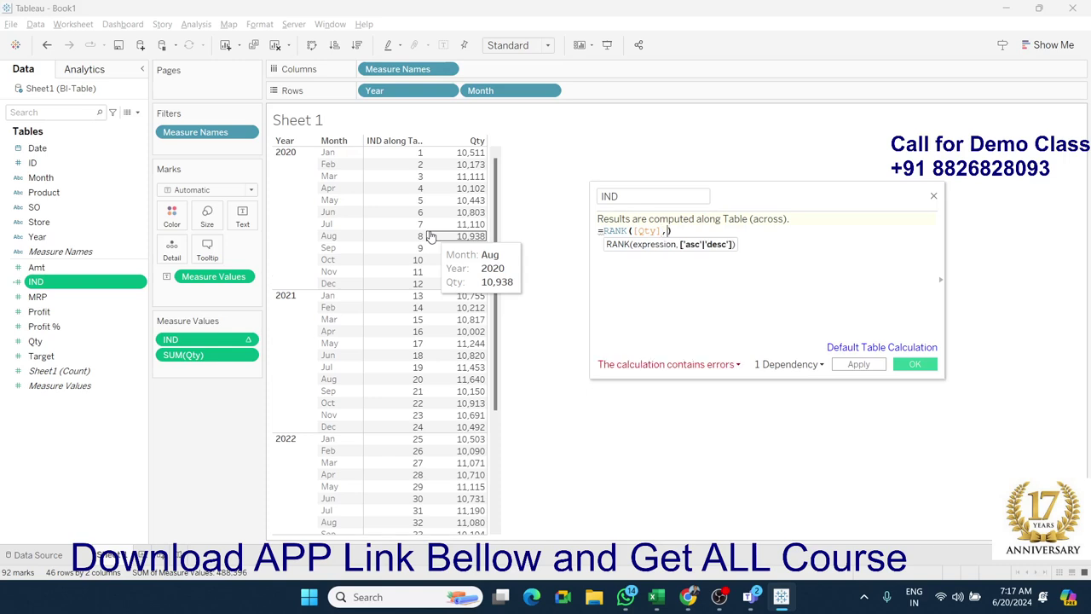
{"action": "type", "text": " '"}
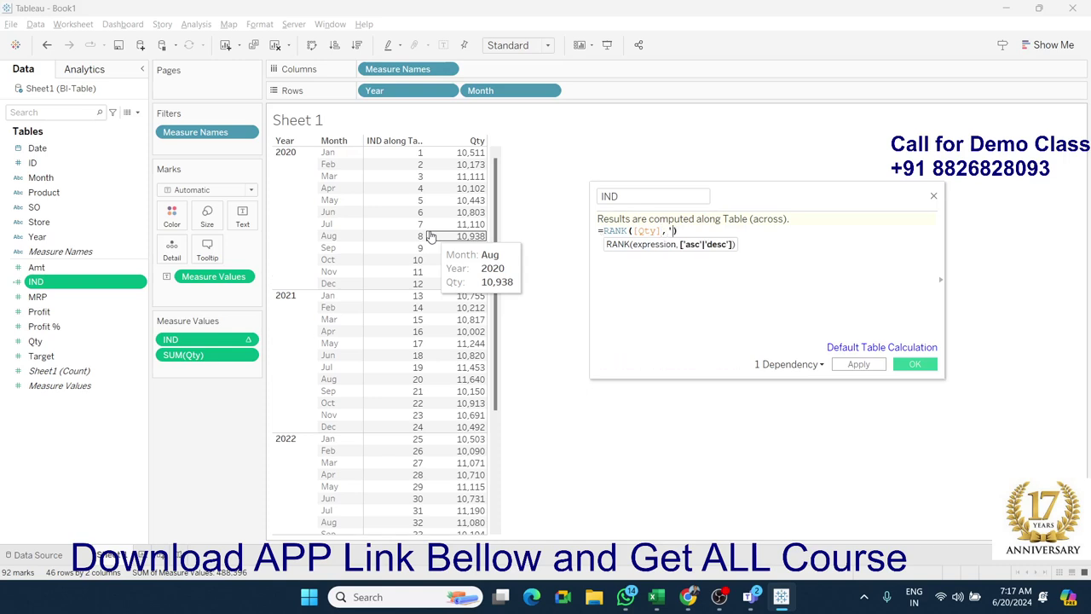
{"action": "type", "text": "as"}
{"action": "type", "text": "c'"}
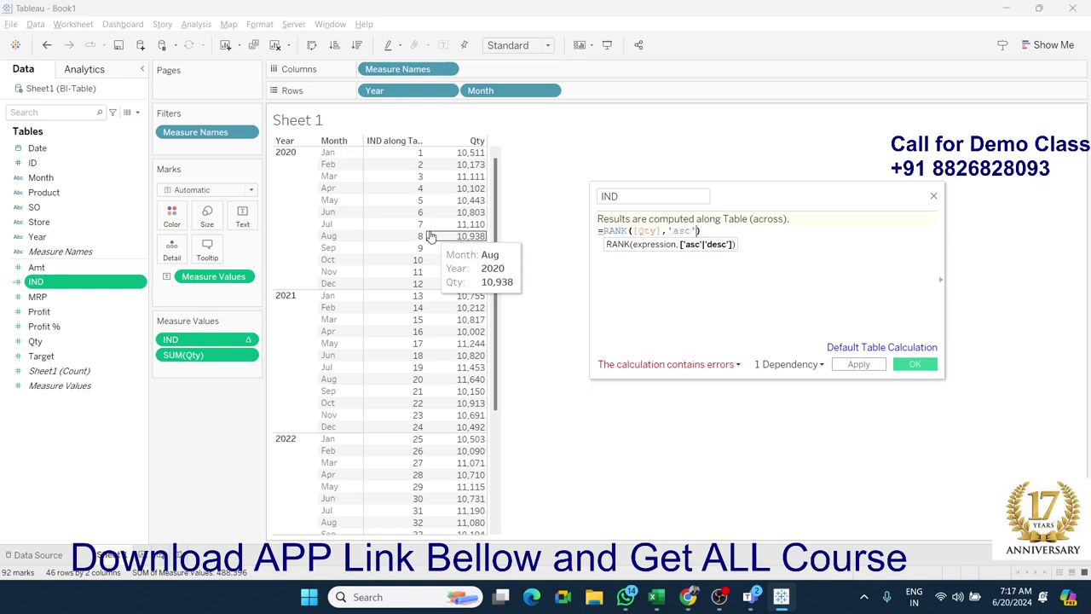
{"action": "key", "text": "Left"}
{"action": "type", "text": "["}
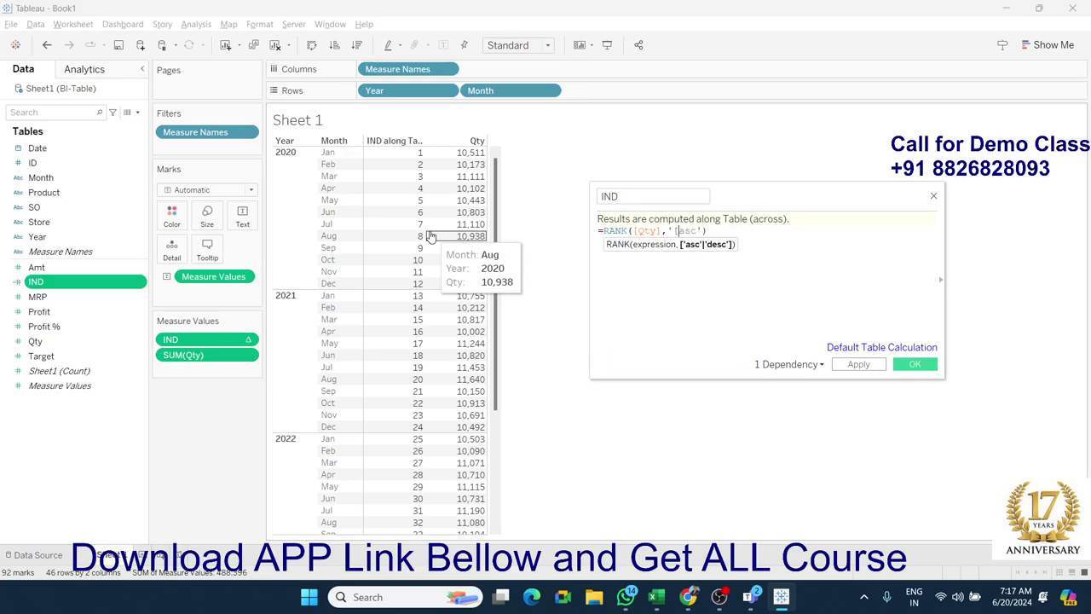
{"action": "key", "text": "Right"}
{"action": "key", "text": "Right"}
{"action": "key", "text": "Right"}
{"action": "type", "text": "]"}
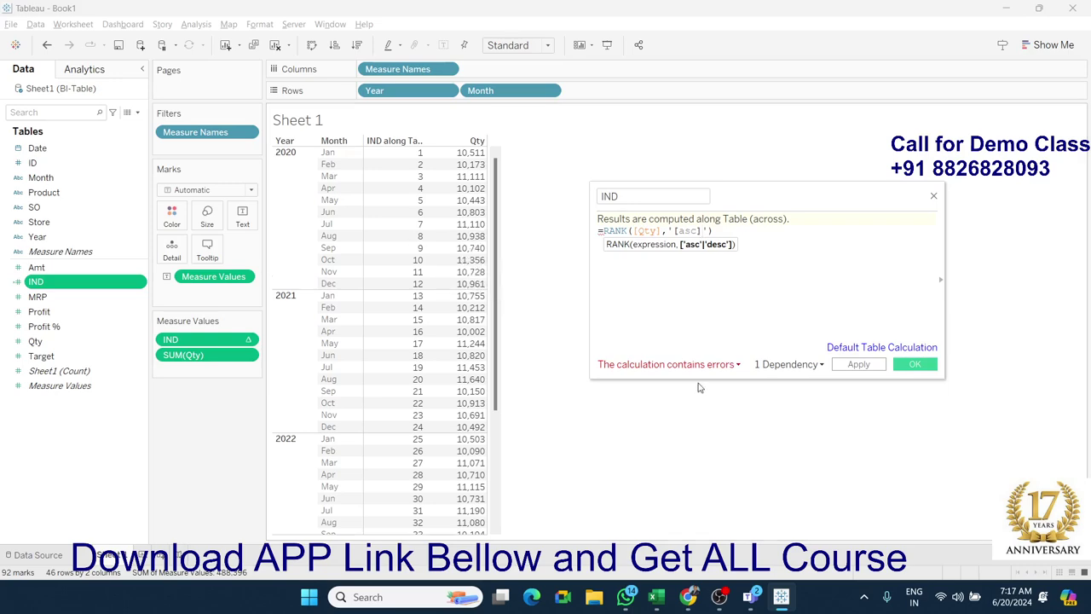
Step: Check the calculation errors and rewrite the sort argument as plain ASC
{"action": "left_click", "coordinate": [738, 365]}
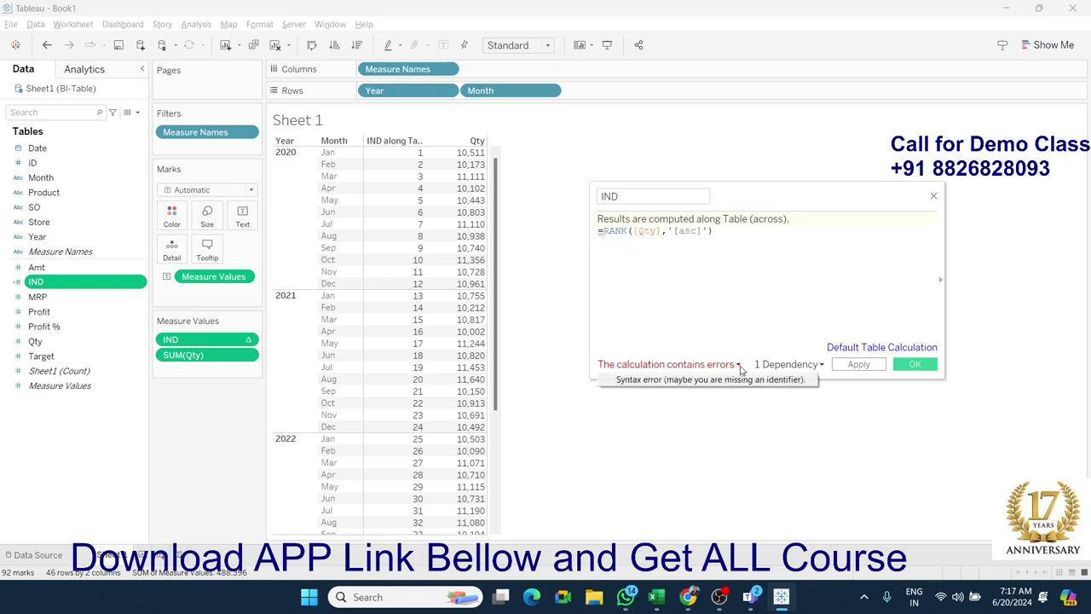
{"action": "left_click", "coordinate": [699, 231]}
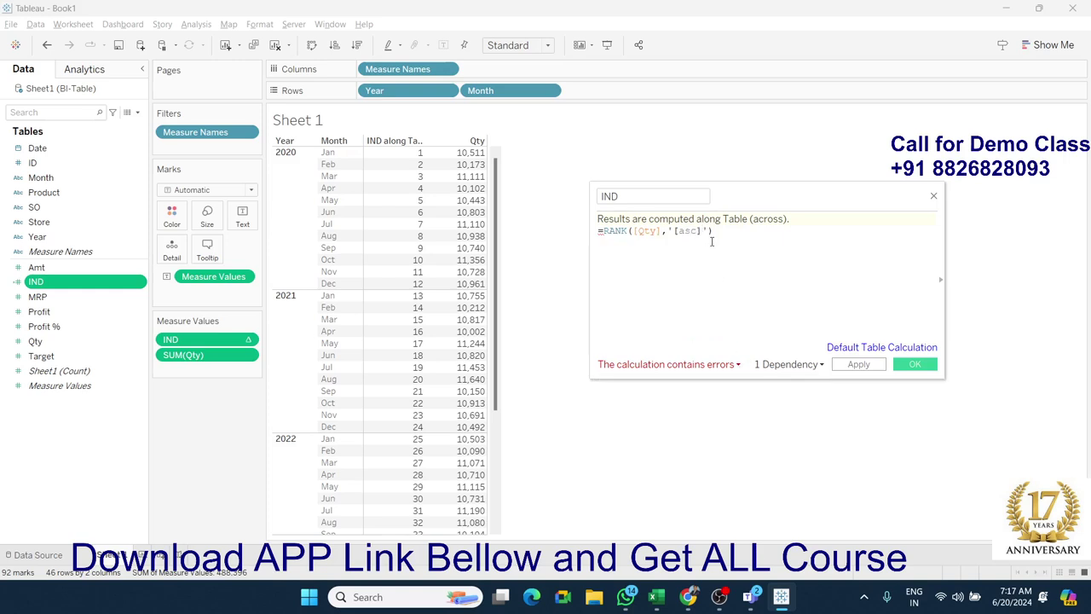
{"action": "key", "text": "BackSpace"}
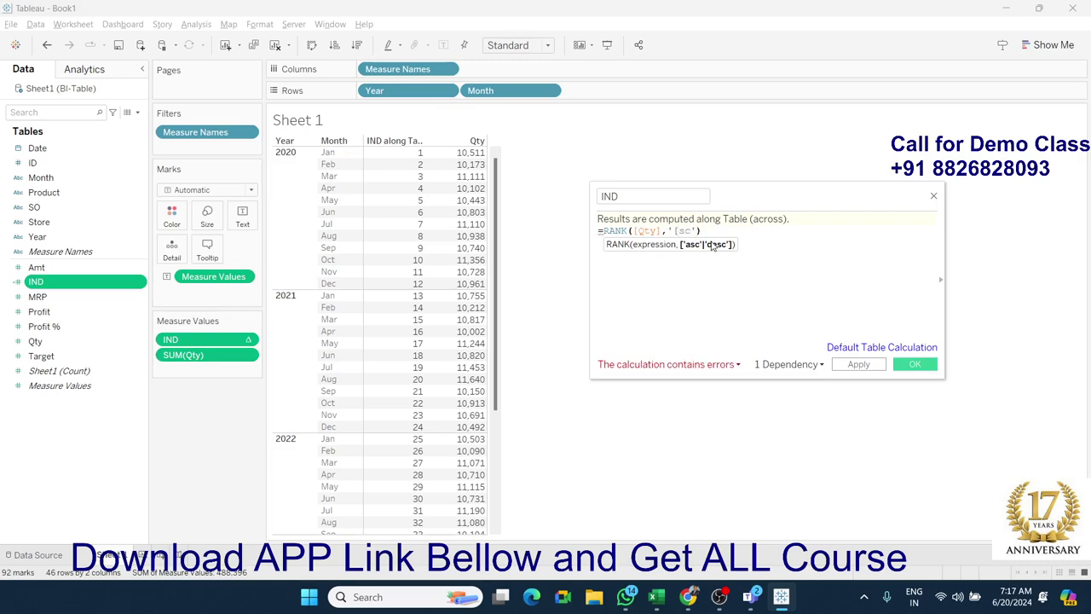
{"action": "key", "text": "BackSpace"}
{"action": "key", "text": "BackSpace"}
{"action": "key", "text": "BackSpace"}
{"action": "type", "text": "\""}
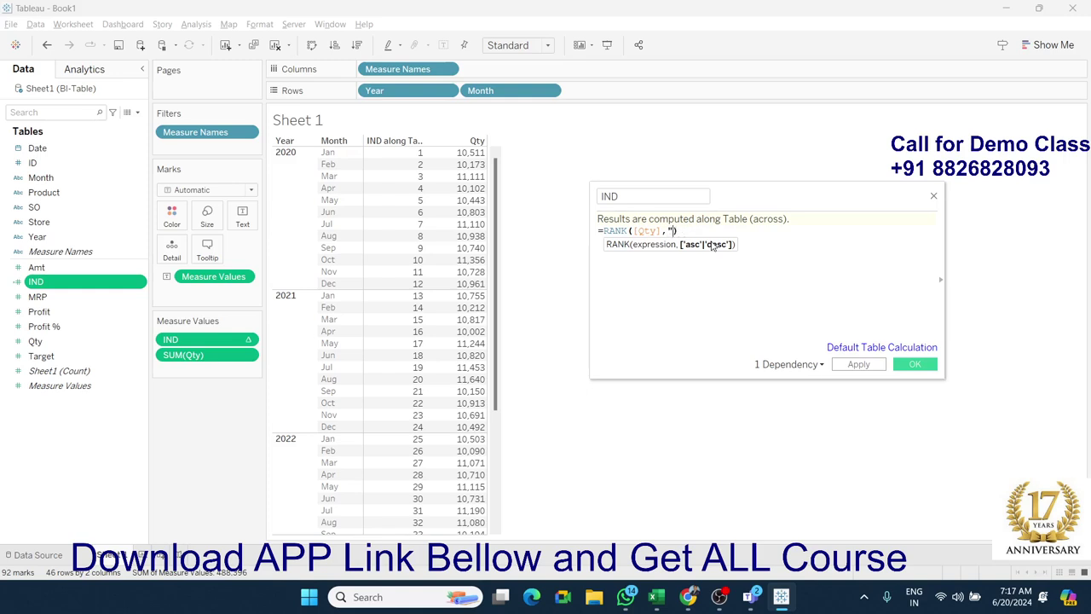
{"action": "type", "text": "ASC"}
{"action": "type", "text": "\""}
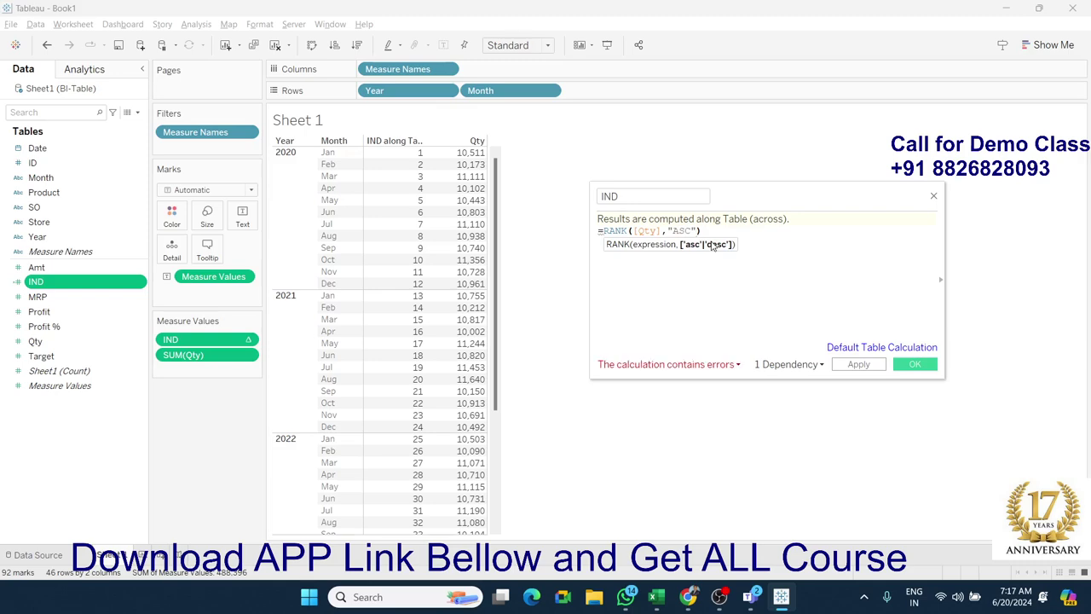
{"action": "key", "text": "BackSpace"}
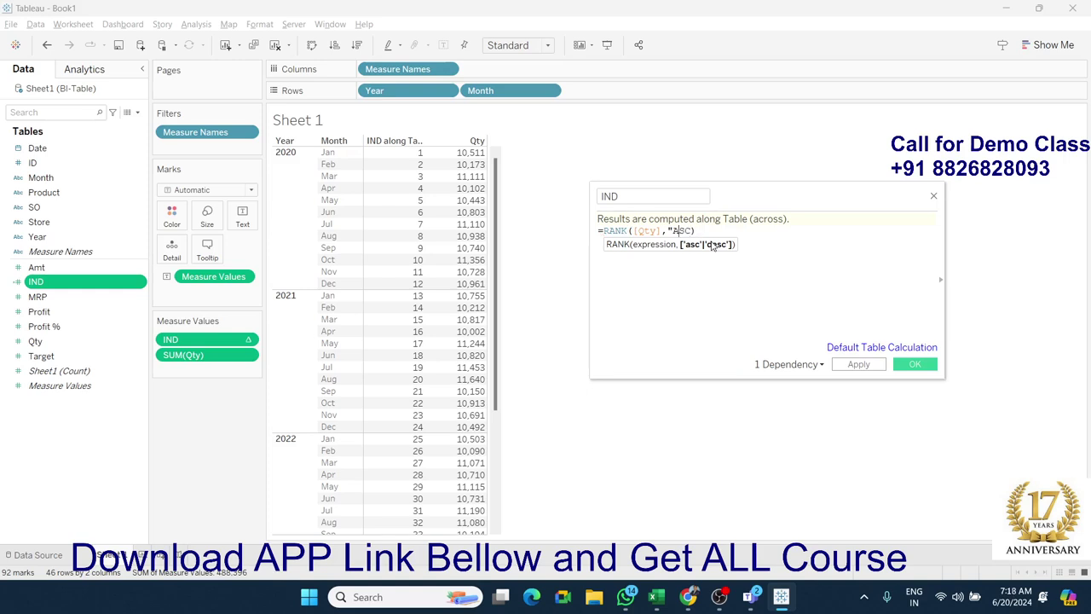
{"action": "key", "text": "BackSpace"}
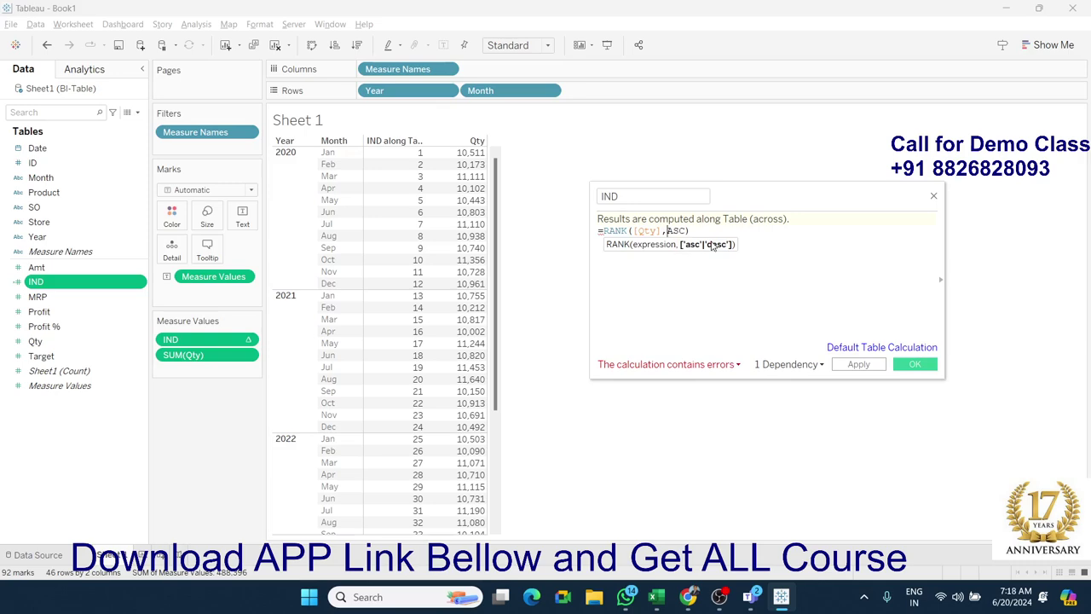
{"action": "key", "text": "alt+Tab"}
Step: Scroll to the RANK help entry and inspect its asc argument
{"action": "scroll", "coordinate": [499, 356], "scroll_direction": "down", "scroll_amount": 3}
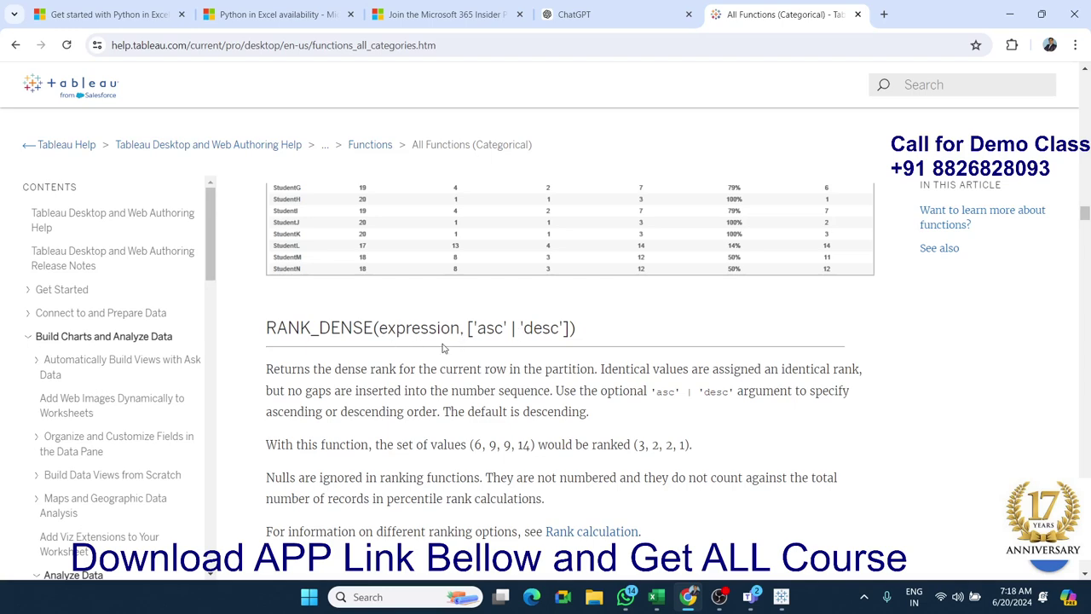
{"action": "scroll", "coordinate": [445, 348], "scroll_direction": "down", "scroll_amount": 1}
{"action": "scroll", "coordinate": [392, 376], "scroll_direction": "down", "scroll_amount": 1}
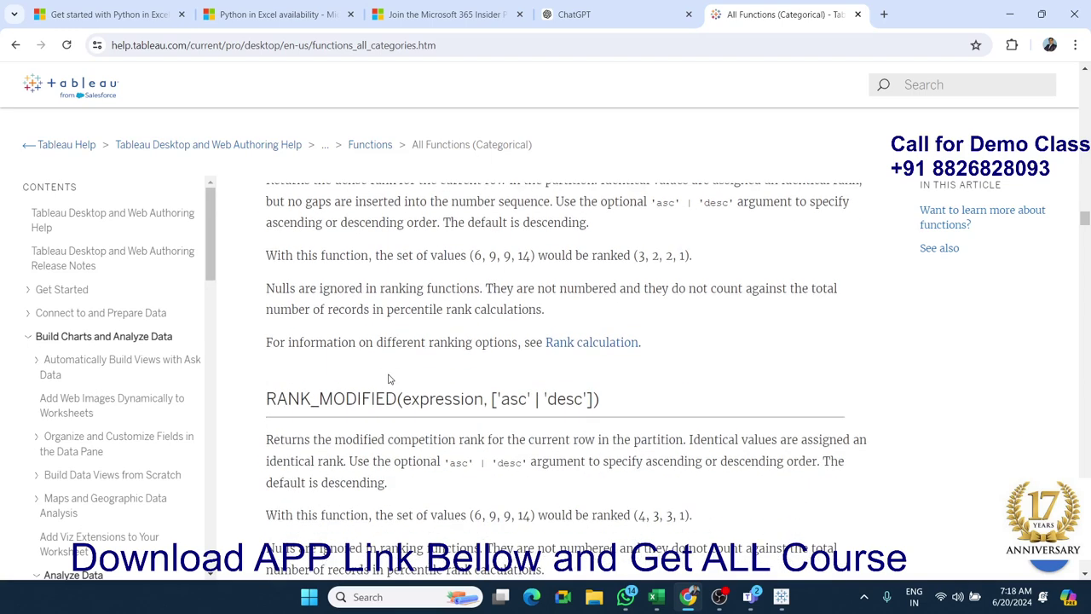
{"action": "scroll", "coordinate": [501, 389], "scroll_direction": "down", "scroll_amount": 3}
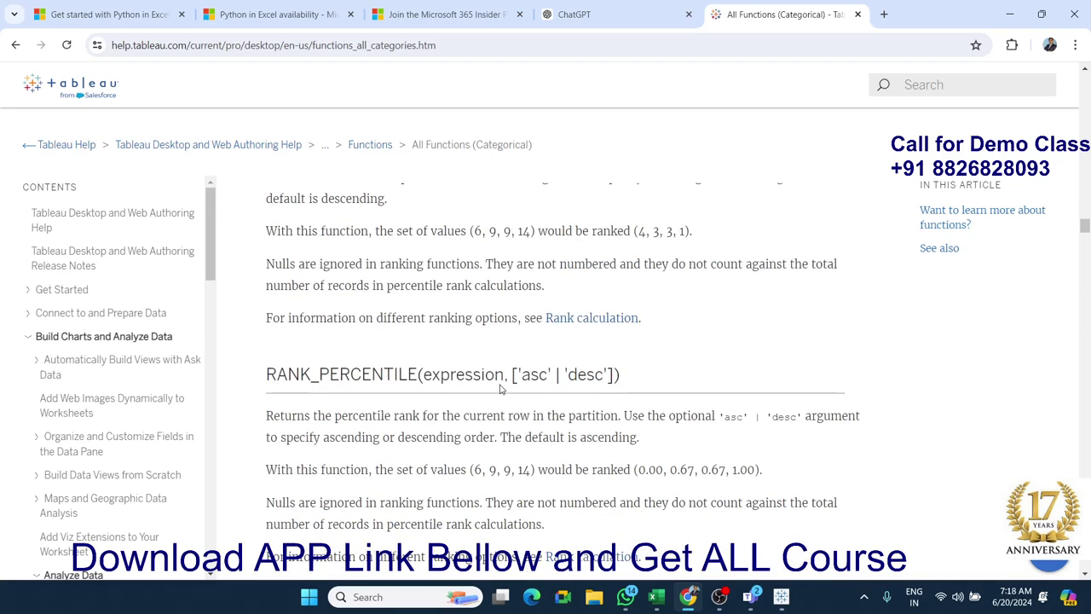
{"action": "scroll", "coordinate": [501, 389], "scroll_direction": "down", "scroll_amount": 2}
{"action": "scroll", "coordinate": [501, 389], "scroll_direction": "down", "scroll_amount": 6}
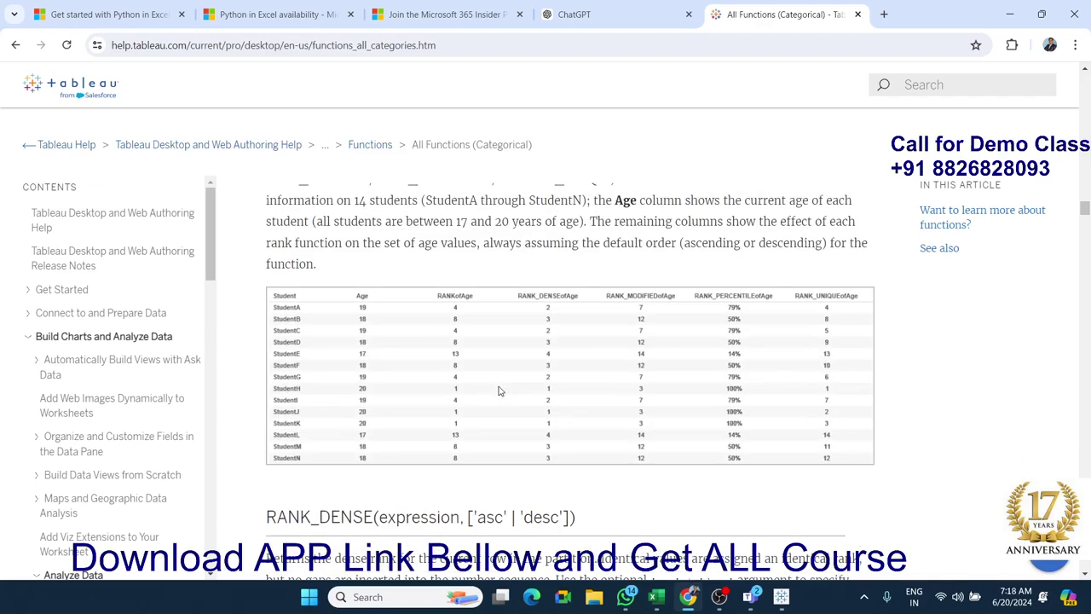
{"action": "scroll", "coordinate": [501, 388], "scroll_direction": "up", "scroll_amount": 2}
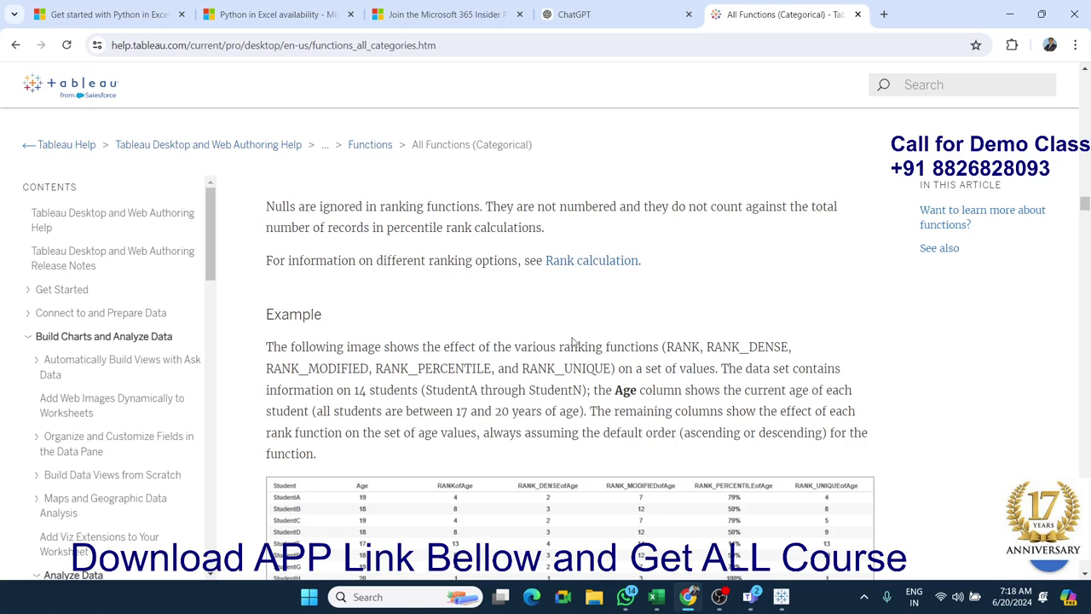
{"action": "scroll", "coordinate": [572, 353], "scroll_direction": "up", "scroll_amount": 3}
{"action": "scroll", "coordinate": [572, 348], "scroll_direction": "down", "scroll_amount": 1}
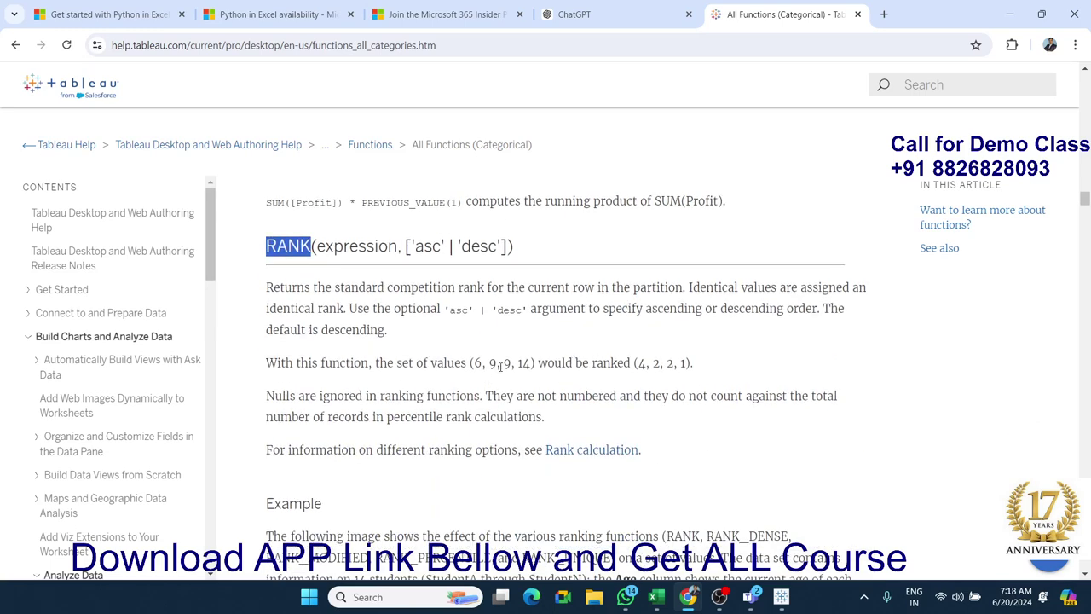
{"action": "double_click", "coordinate": [458, 309]}
{"action": "left_click", "coordinate": [462, 343]}
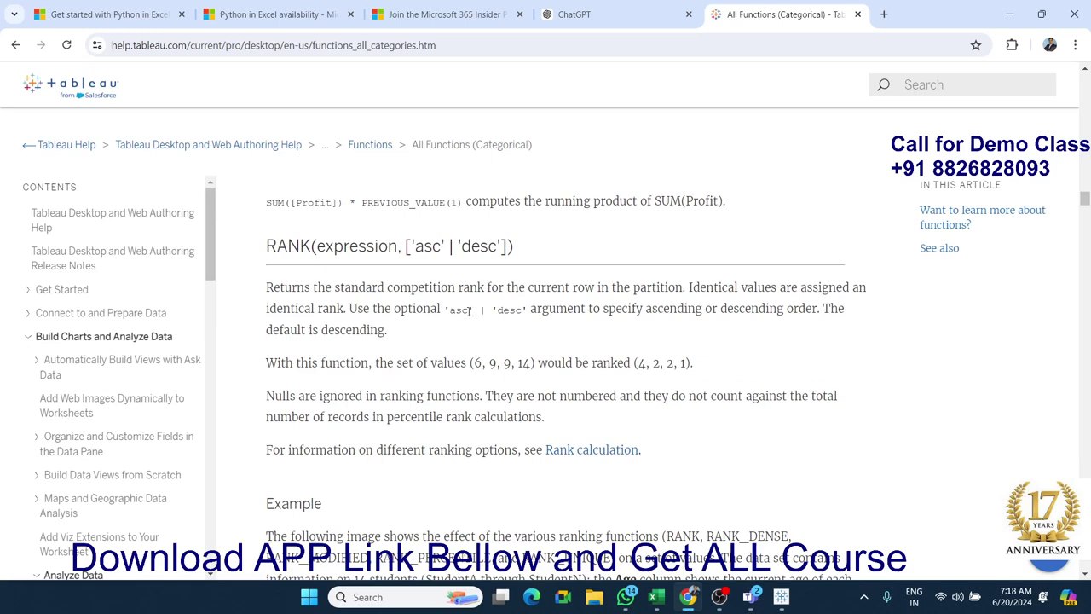
Step: Read the RANK_DENSE, RANK_MODIFIED, RANK_PERCENTILE and RANK_UNIQUE entries, then return to Tableau
{"action": "scroll", "coordinate": [588, 367], "scroll_direction": "down", "scroll_amount": 1}
{"action": "scroll", "coordinate": [588, 369], "scroll_direction": "down", "scroll_amount": 1}
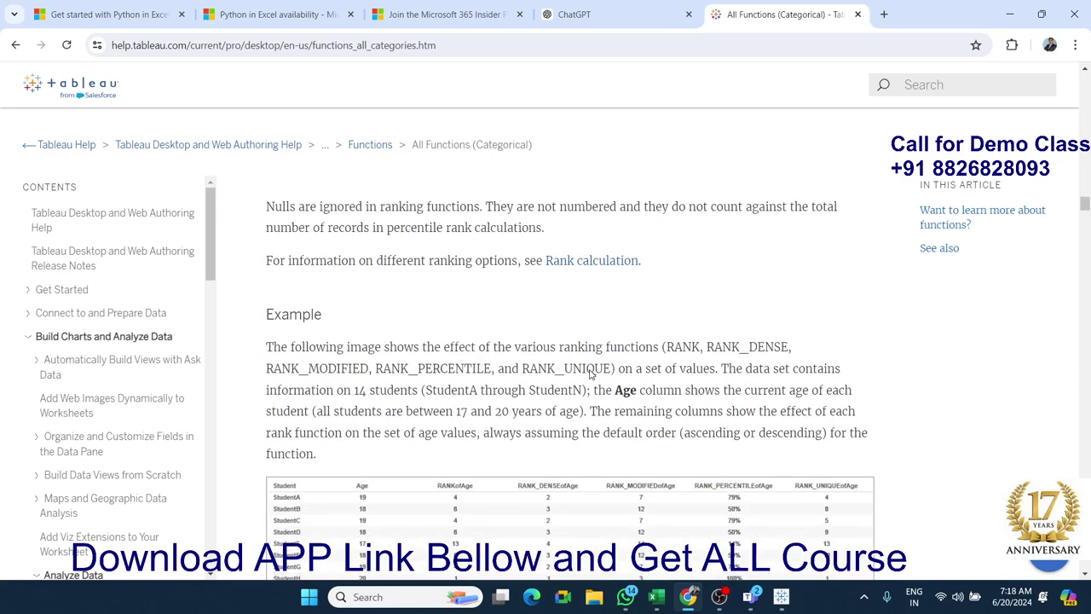
{"action": "scroll", "coordinate": [587, 369], "scroll_direction": "down", "scroll_amount": 1}
{"action": "scroll", "coordinate": [588, 369], "scroll_direction": "down", "scroll_amount": 1}
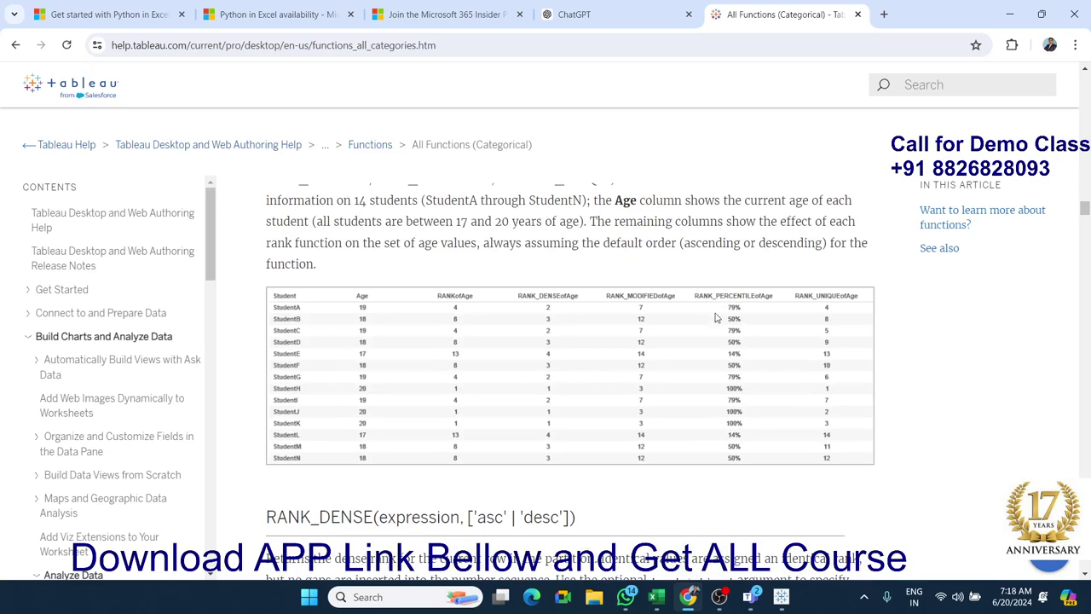
{"action": "scroll", "coordinate": [676, 355], "scroll_direction": "down", "scroll_amount": 2}
{"action": "scroll", "coordinate": [662, 367], "scroll_direction": "down", "scroll_amount": 1}
{"action": "scroll", "coordinate": [662, 363], "scroll_direction": "down", "scroll_amount": 1}
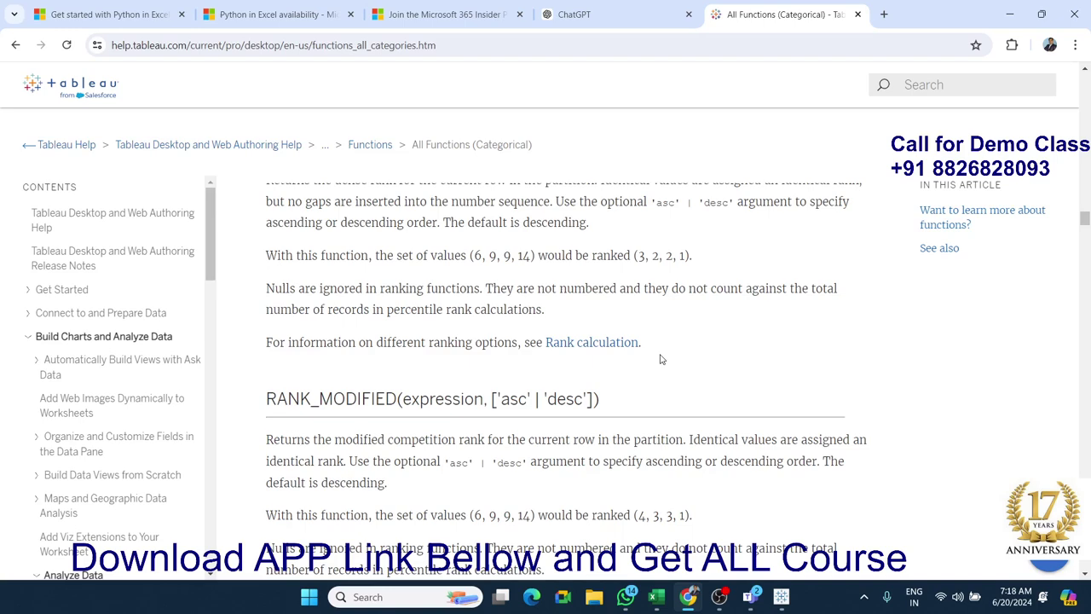
{"action": "scroll", "coordinate": [640, 358], "scroll_direction": "down", "scroll_amount": 2}
{"action": "scroll", "coordinate": [640, 358], "scroll_direction": "down", "scroll_amount": 2}
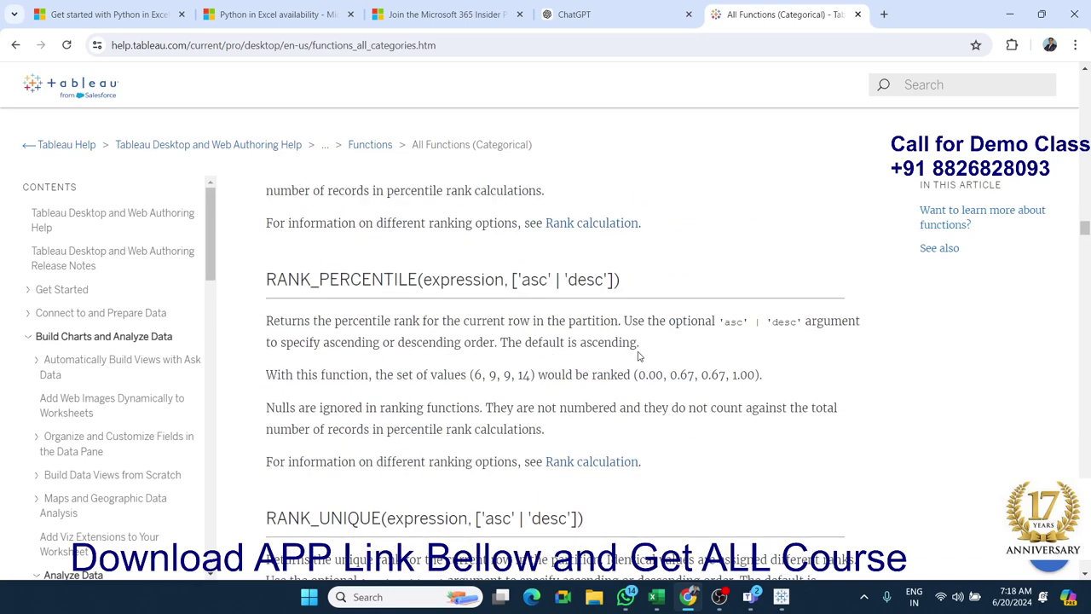
{"action": "scroll", "coordinate": [639, 356], "scroll_direction": "down", "scroll_amount": 2}
{"action": "scroll", "coordinate": [639, 355], "scroll_direction": "down", "scroll_amount": 4}
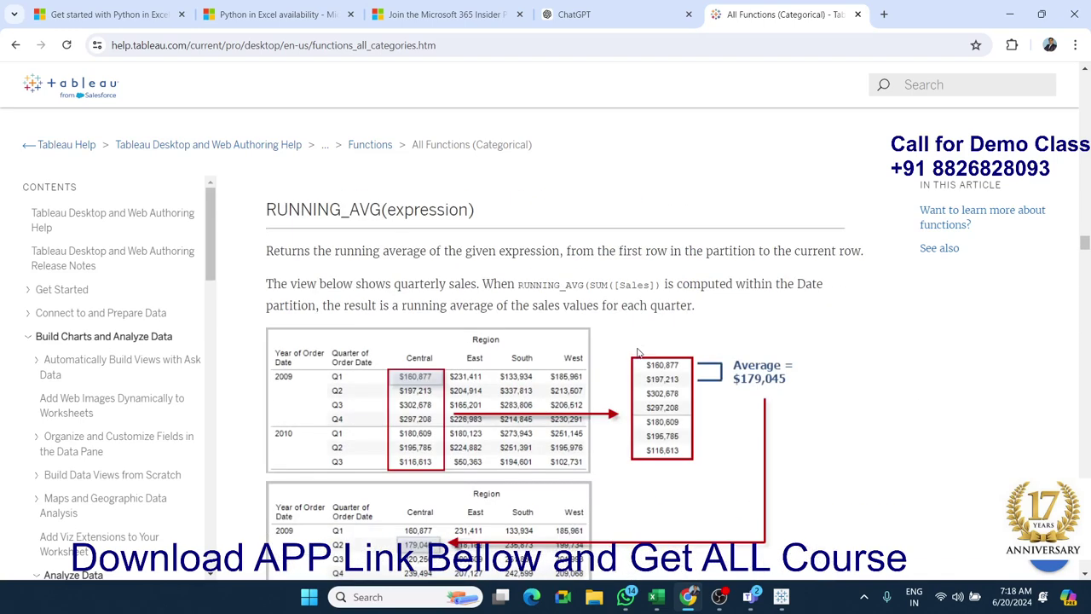
{"action": "scroll", "coordinate": [639, 352], "scroll_direction": "down", "scroll_amount": 1}
{"action": "scroll", "coordinate": [639, 352], "scroll_direction": "down", "scroll_amount": 2}
{"action": "scroll", "coordinate": [639, 351], "scroll_direction": "up", "scroll_amount": 1}
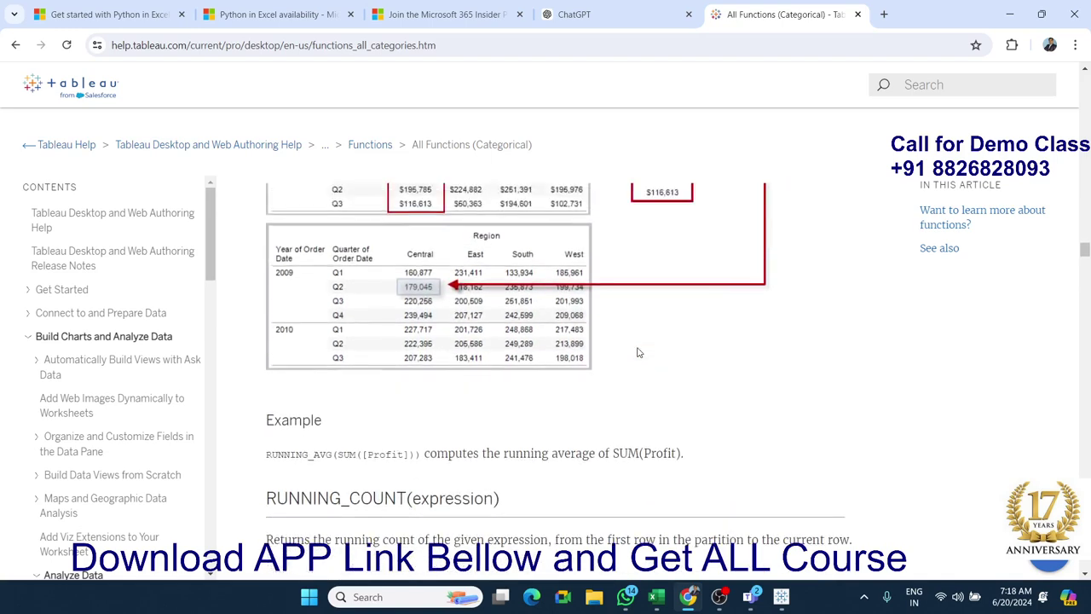
{"action": "scroll", "coordinate": [639, 352], "scroll_direction": "up", "scroll_amount": 2}
{"action": "scroll", "coordinate": [638, 351], "scroll_direction": "up", "scroll_amount": 2}
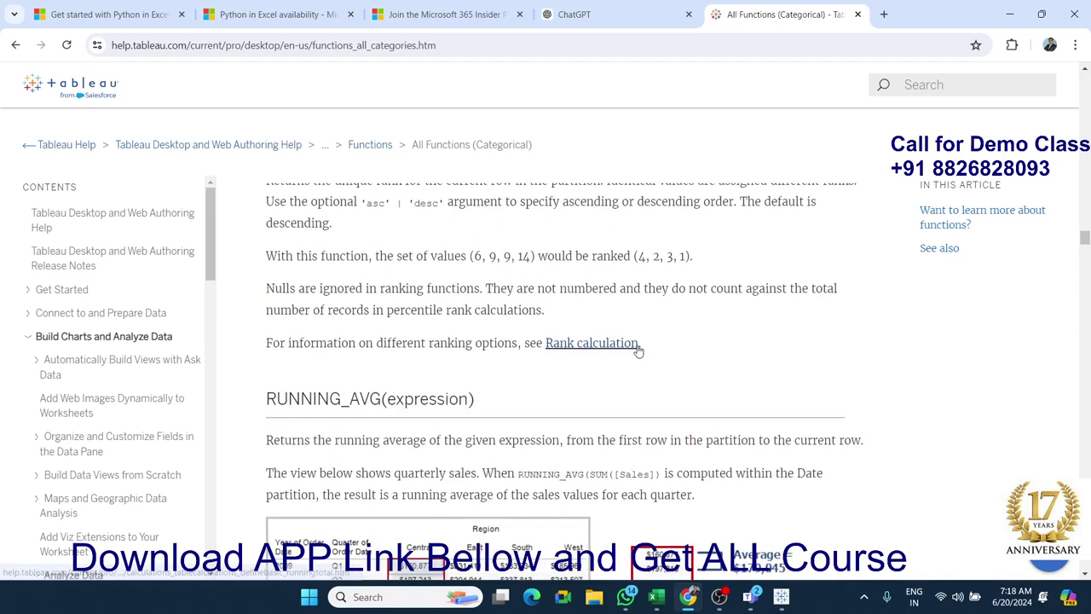
{"action": "key", "text": "alt+Tab"}
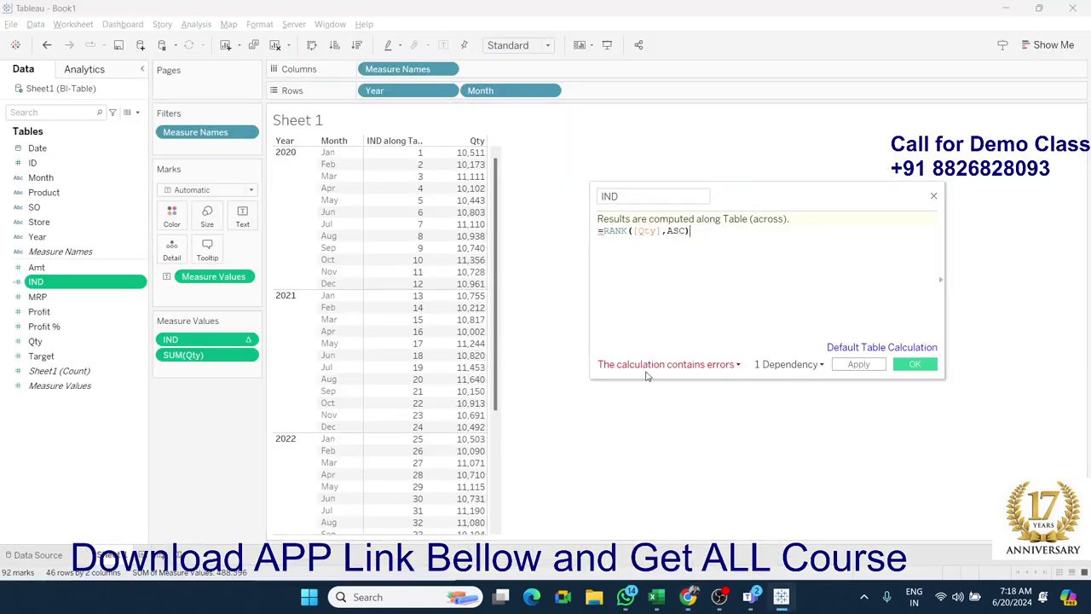
{"action": "mouse_move", "coordinate": [665, 363]}
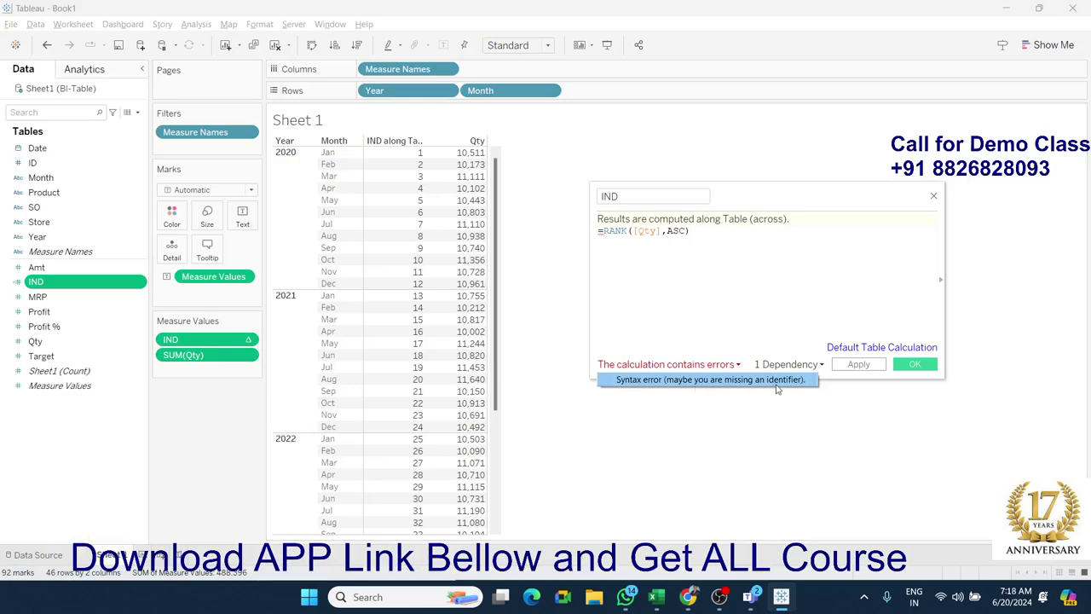
Step: Change the RANK argument to SUM([Qty]) using autocomplete
{"action": "left_click", "coordinate": [728, 238]}
{"action": "key", "text": "BackSpace"}
{"action": "key", "text": "BackSpace"}
{"action": "key", "text": "BackSpace"}
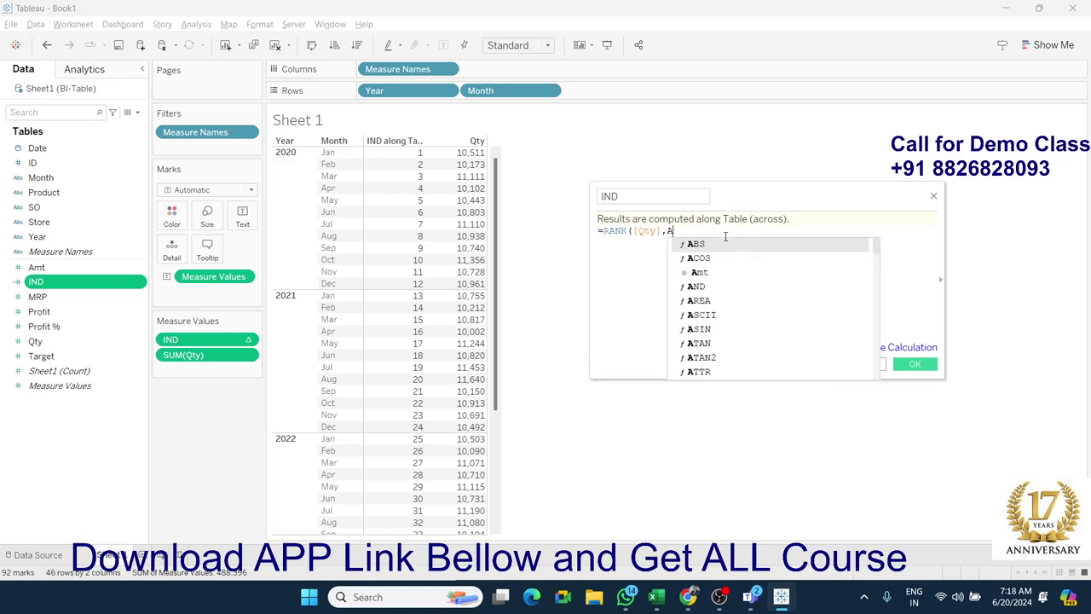
{"action": "key", "text": "BackSpace"}
{"action": "key", "text": "BackSpace"}
{"action": "key", "text": "BackSpace"}
{"action": "key", "text": "BackSpace"}
{"action": "key", "text": "BackSpace"}
{"action": "key", "text": "BackSpace"}
{"action": "type", "text": "S"}
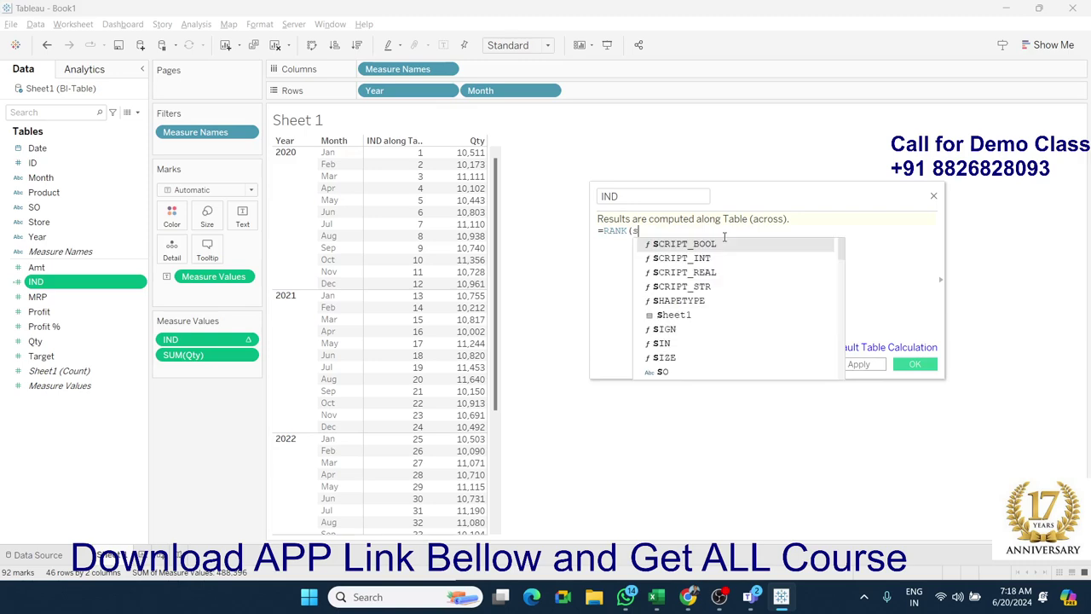
{"action": "type", "text": "UM"}
{"action": "key", "text": "Return"}
{"action": "type", "text": "Q"}
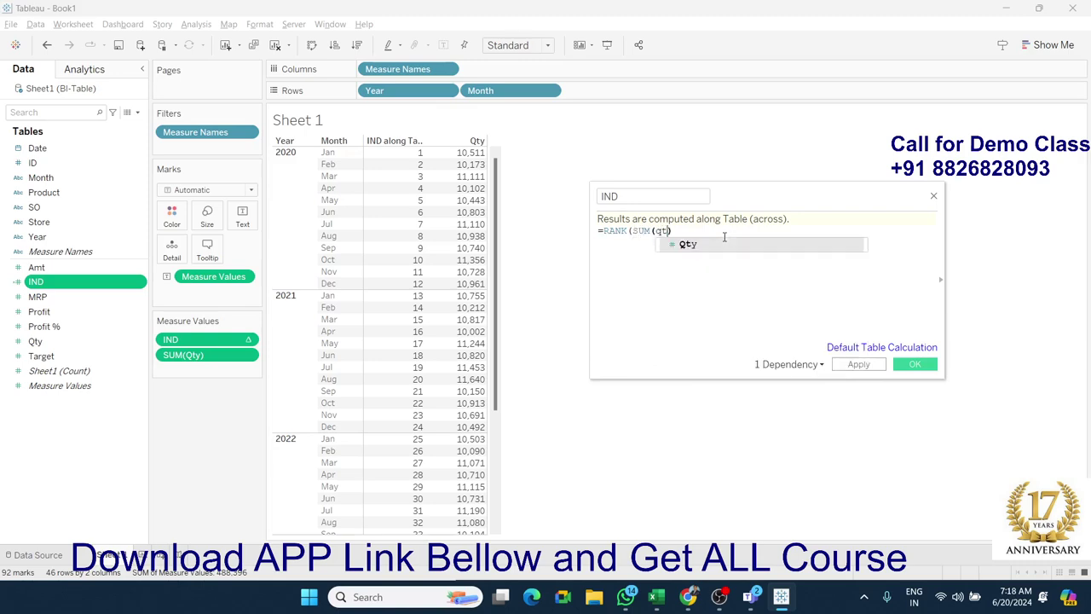
{"action": "type", "text": "t"}
{"action": "key", "text": "Return"}
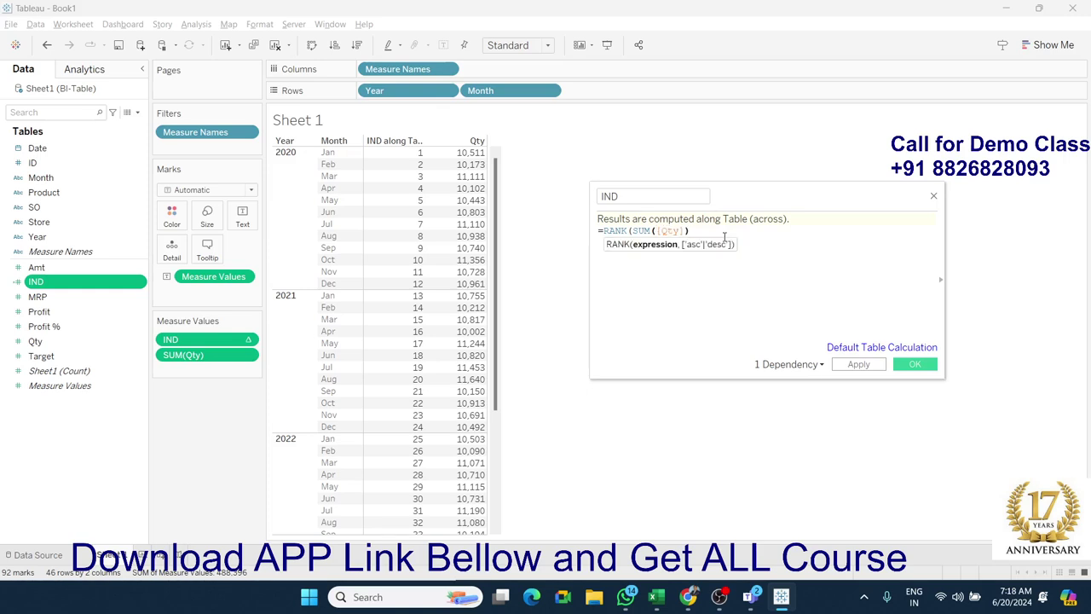
Step: Append an 'asc' sort argument after SUM([Qty]), then retype it as '[asc]
{"action": "key", "text": "Left"}
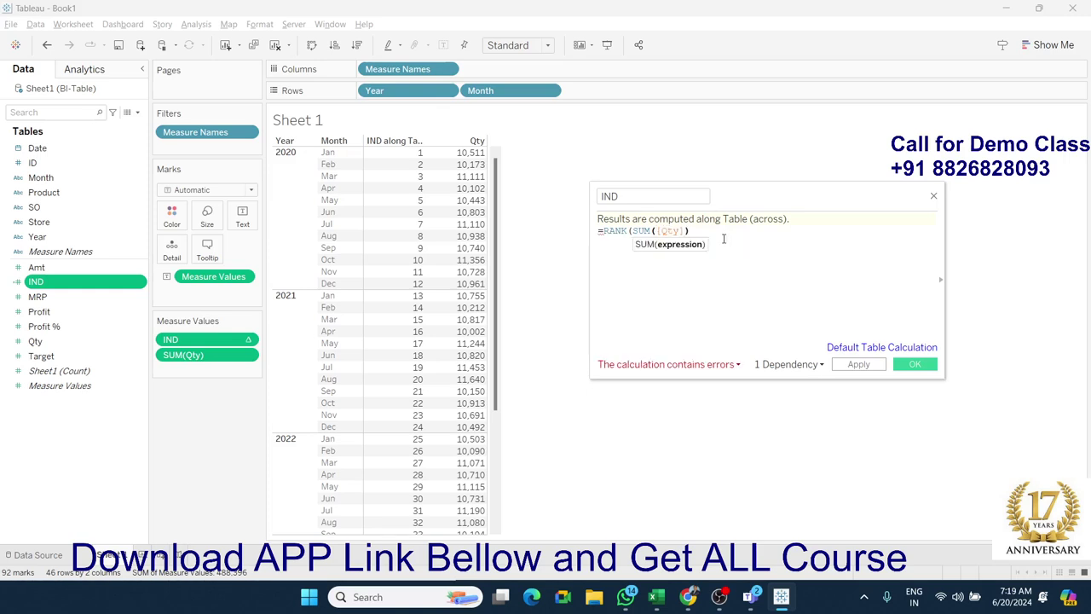
{"action": "key", "text": "Right"}
{"action": "type", "text": ","}
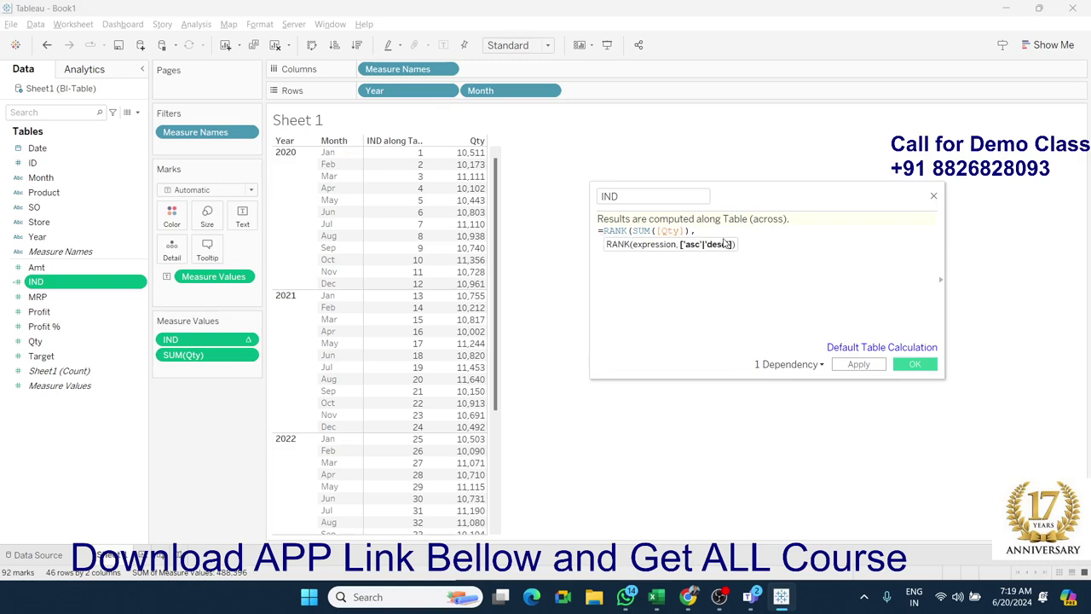
{"action": "type", "text": "'asc"}
{"action": "type", "text": "')"}
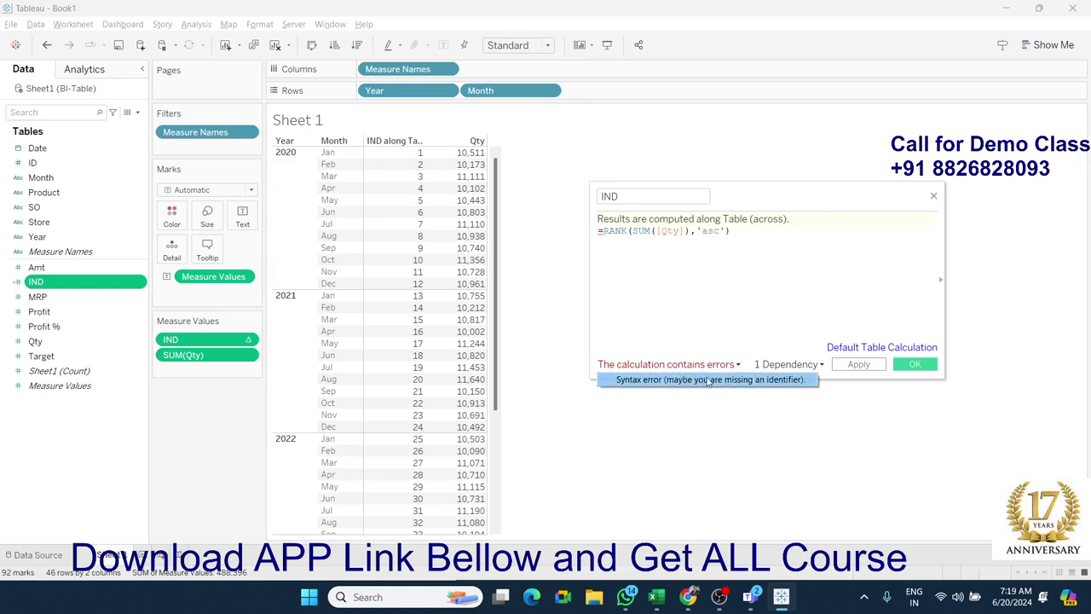
{"action": "left_click", "coordinate": [700, 231]}
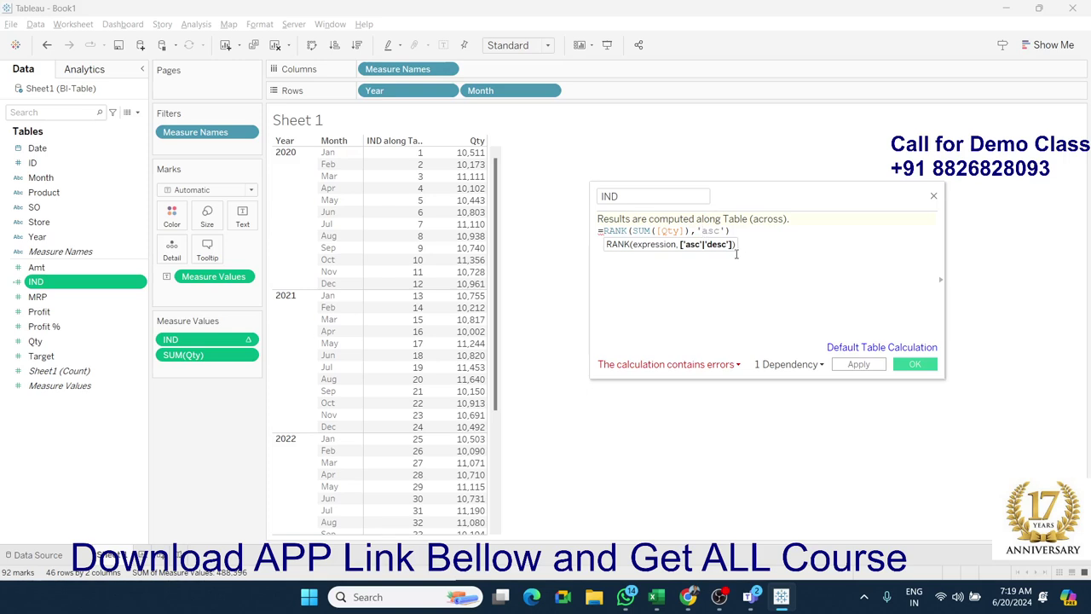
{"action": "type", "text": "'[asc"}
{"action": "type", "text": "]"}
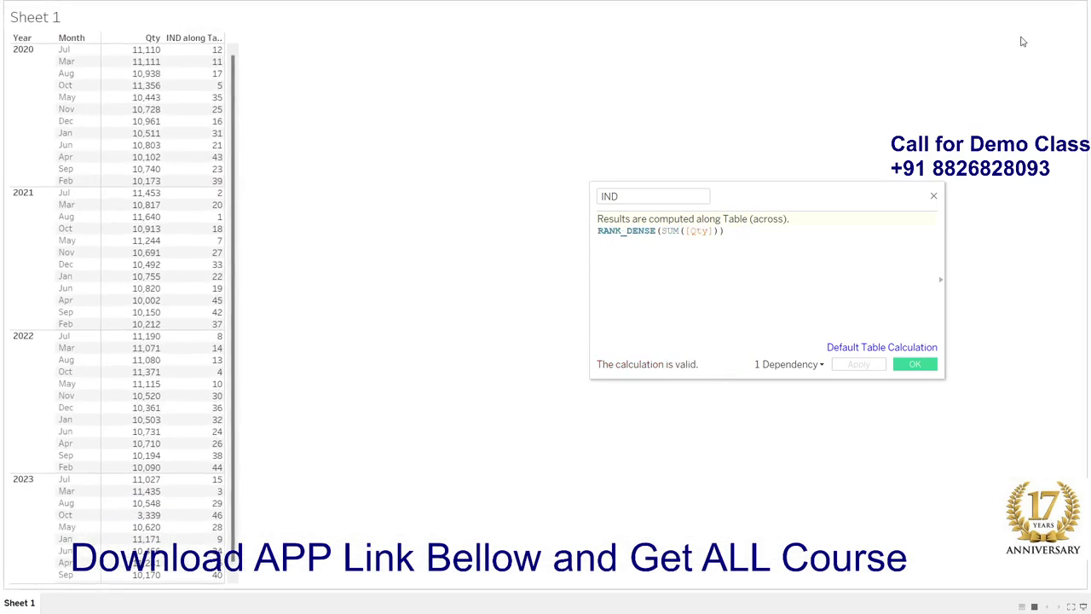
{"action": "key", "text": "Escape"}
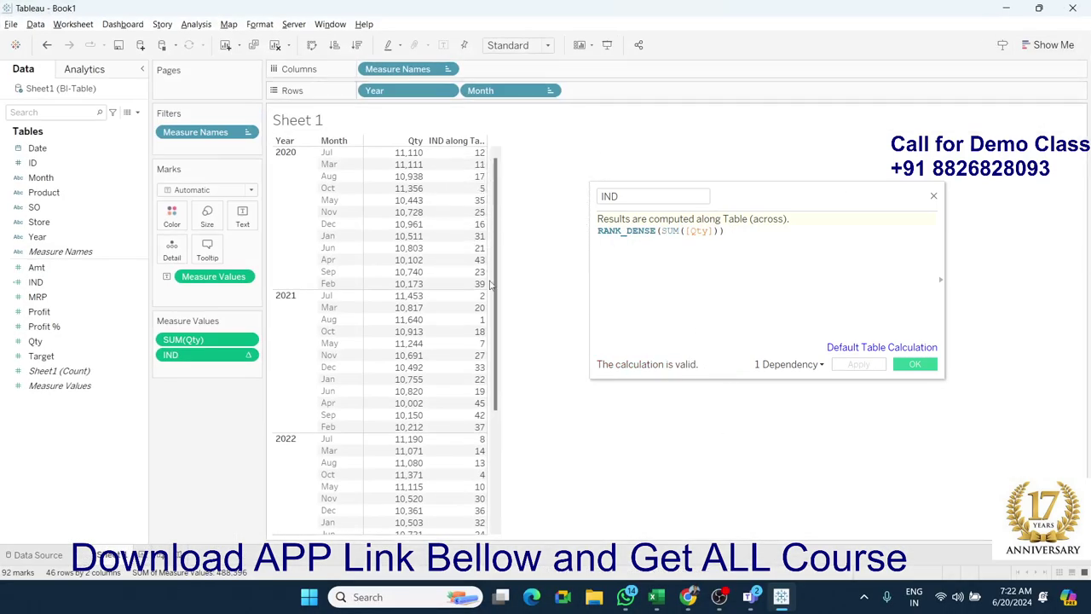
{"action": "scroll", "coordinate": [484, 276], "scroll_direction": "down", "scroll_amount": 3}
{"action": "scroll", "coordinate": [484, 276], "scroll_direction": "up", "scroll_amount": 3}
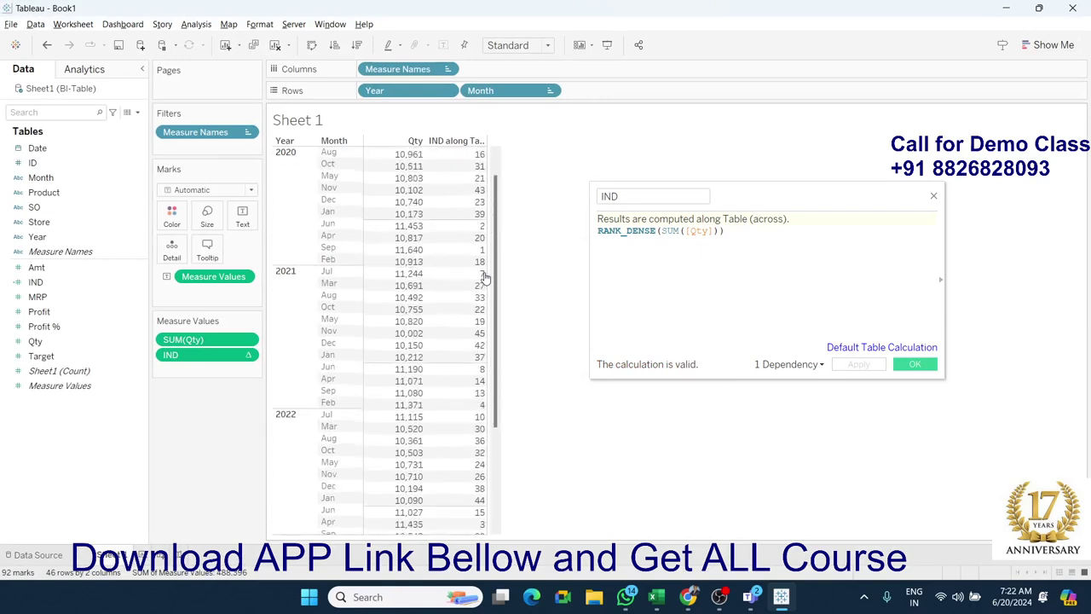
{"action": "scroll", "coordinate": [411, 340], "scroll_direction": "down", "scroll_amount": 3}
{"action": "scroll", "coordinate": [396, 358], "scroll_direction": "up", "scroll_amount": 3}
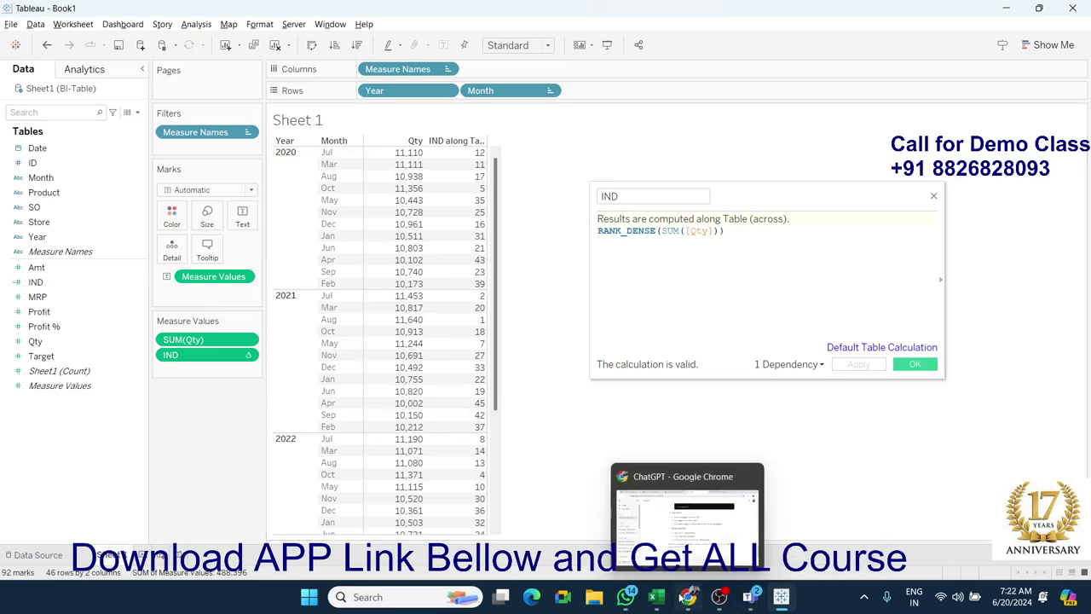
{"action": "left_click", "coordinate": [681, 597]}
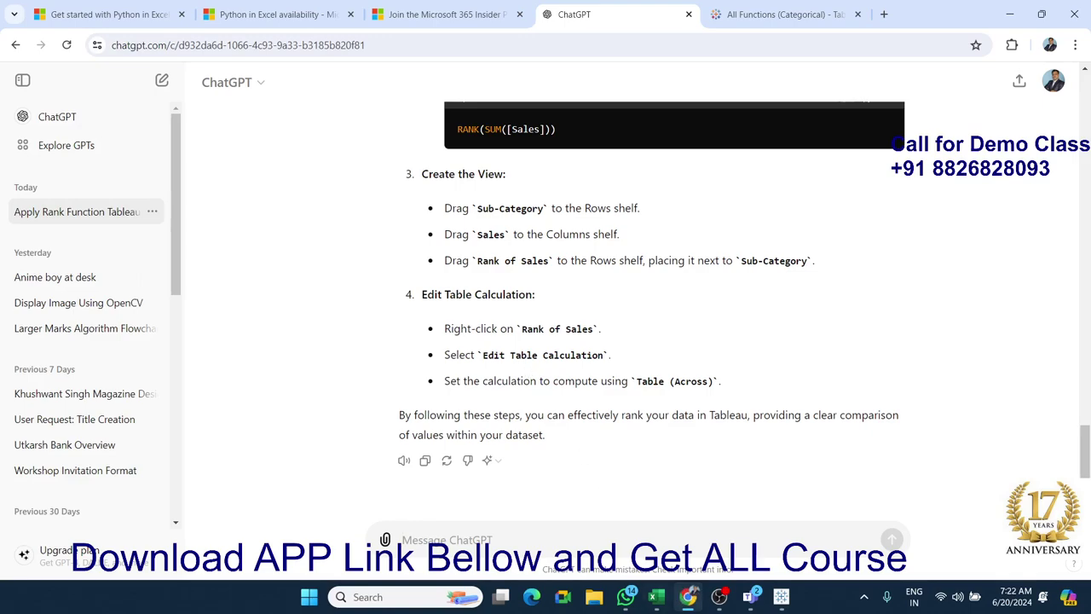
{"action": "left_click", "coordinate": [754, 23]}
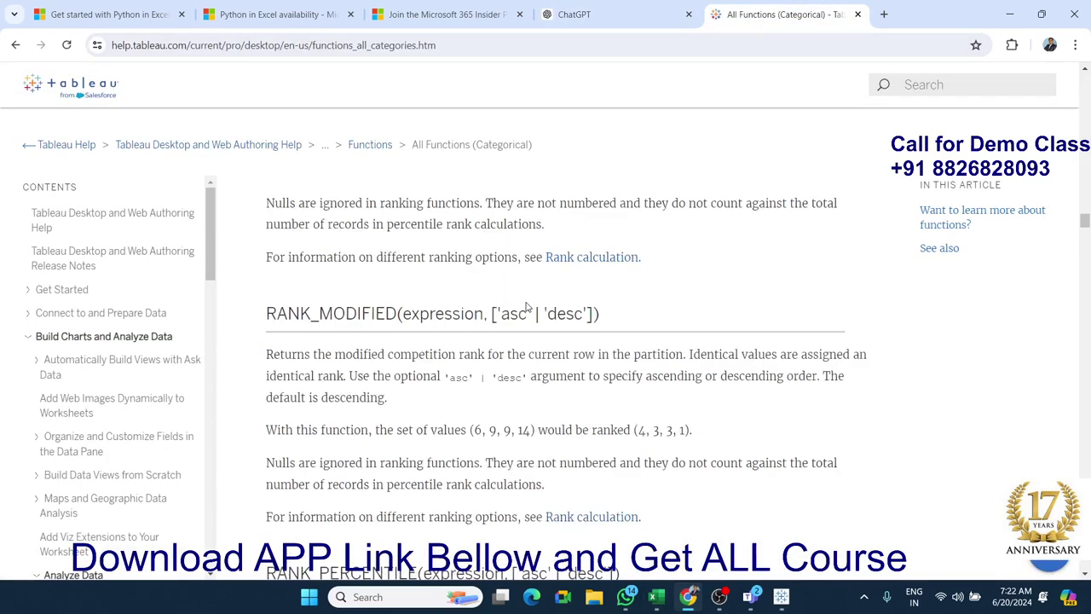
{"action": "scroll", "coordinate": [526, 307], "scroll_direction": "up", "scroll_amount": 3}
{"action": "scroll", "coordinate": [526, 306], "scroll_direction": "up", "scroll_amount": 3}
{"action": "scroll", "coordinate": [526, 307], "scroll_direction": "down", "scroll_amount": 3}
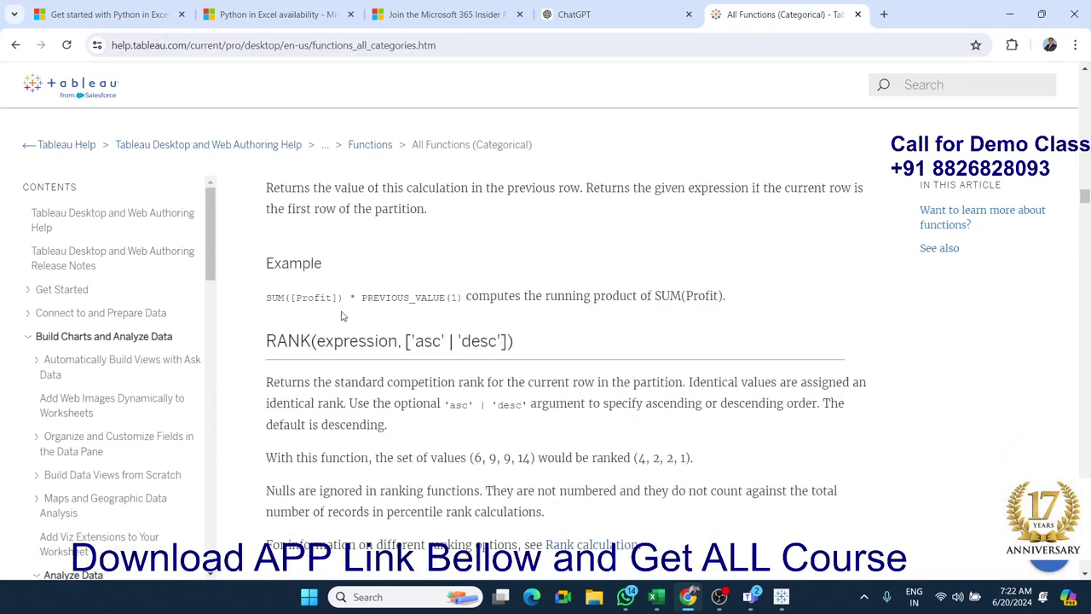
{"action": "double_click", "coordinate": [345, 341]}
{"action": "scroll", "coordinate": [345, 339], "scroll_direction": "down", "scroll_amount": 5}
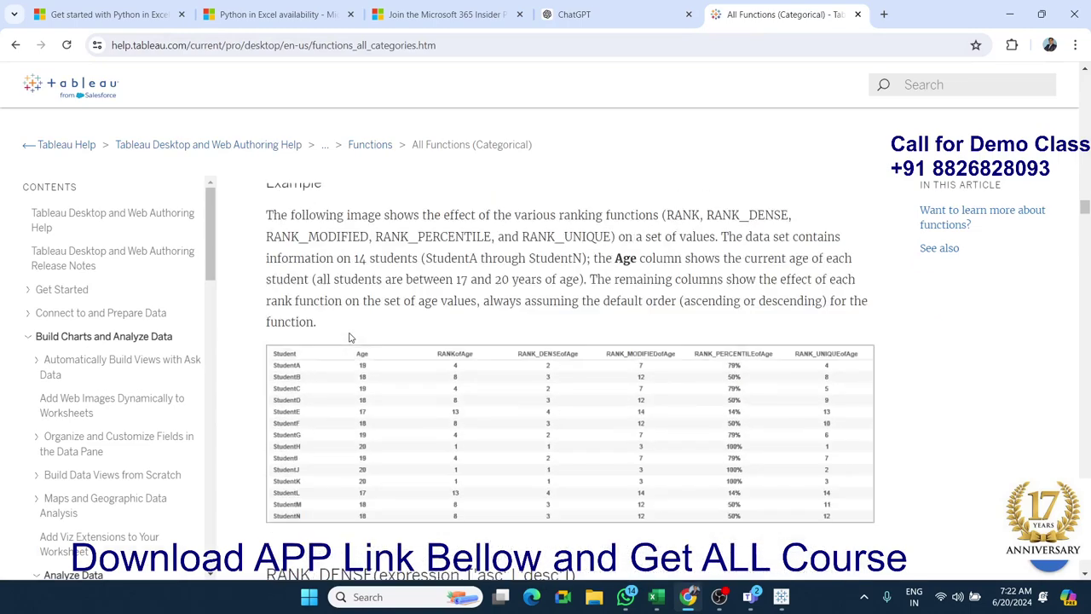
{"action": "scroll", "coordinate": [348, 337], "scroll_direction": "down", "scroll_amount": 3}
{"action": "scroll", "coordinate": [349, 338], "scroll_direction": "down", "scroll_amount": 2}
{"action": "double_click", "coordinate": [344, 233]}
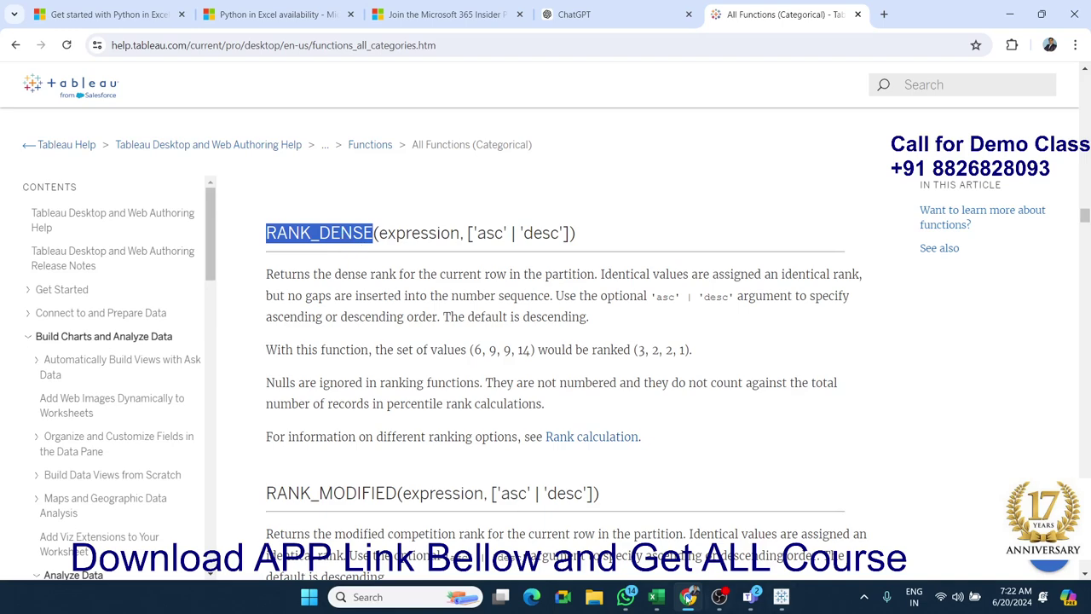
{"action": "left_click", "coordinate": [781, 596]}
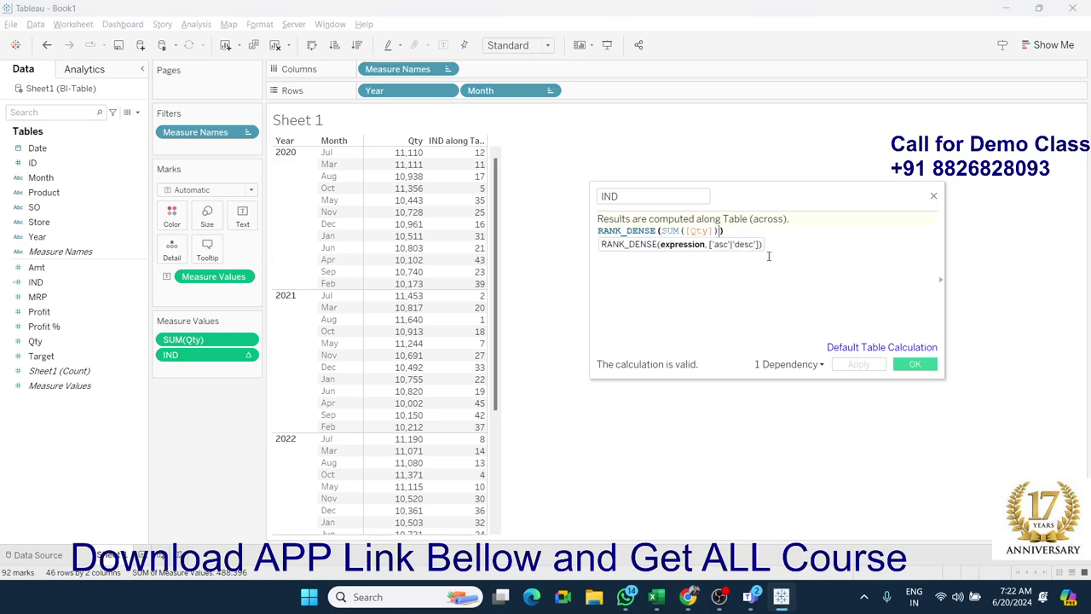
Step: Wrap the inner expression in RANK and balance the closing parentheses
{"action": "key", "text": "Left"}
{"action": "key", "text": "Left"}
{"action": "key", "text": "Left"}
{"action": "key", "text": "Left"}
{"action": "type", "text": "ran"}
{"action": "key", "text": "Return"}
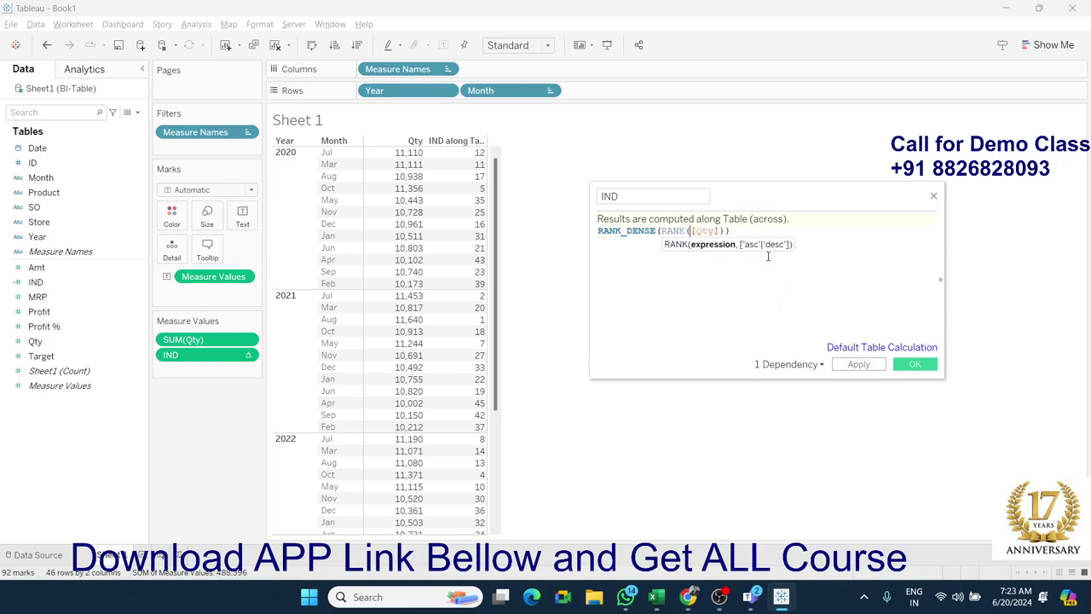
{"action": "key", "text": "Right"}
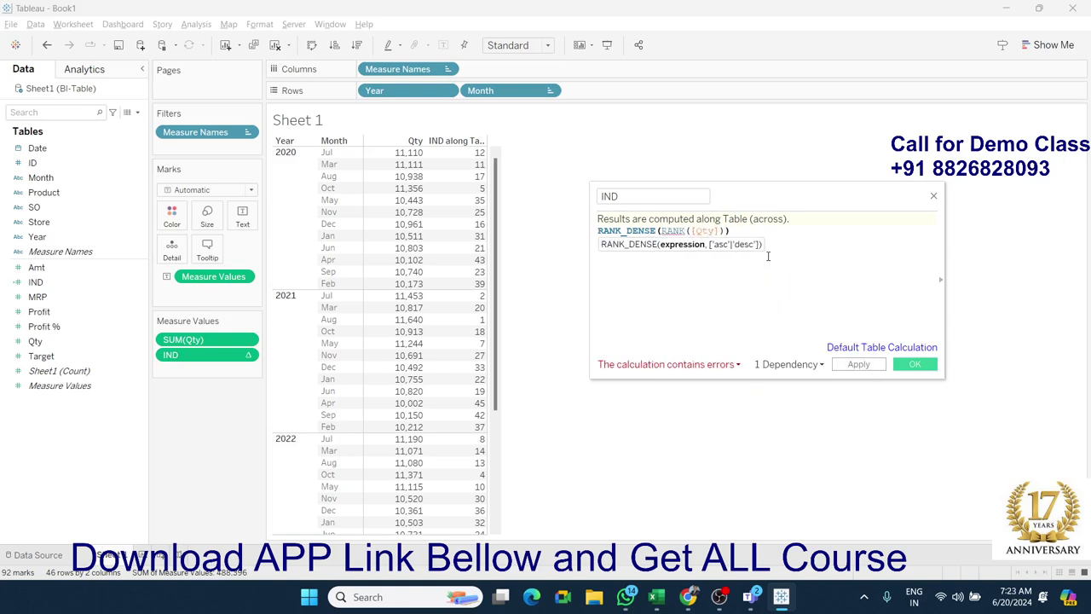
{"action": "type", "text": "))"}
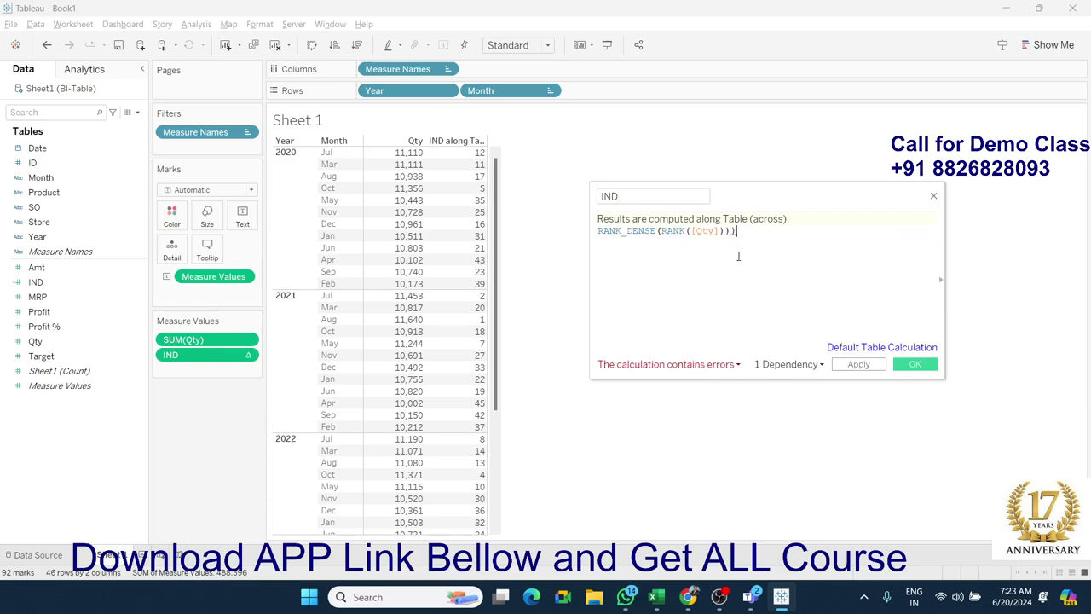
{"action": "key", "text": "BackSpace"}
{"action": "key", "text": "Left"}
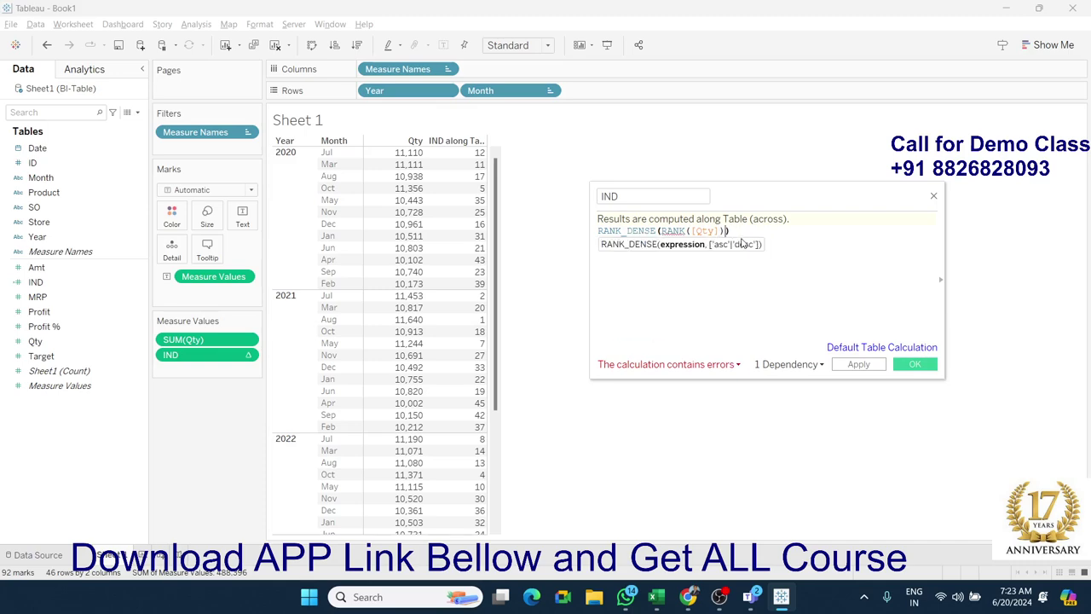
{"action": "type", "text": ")"}
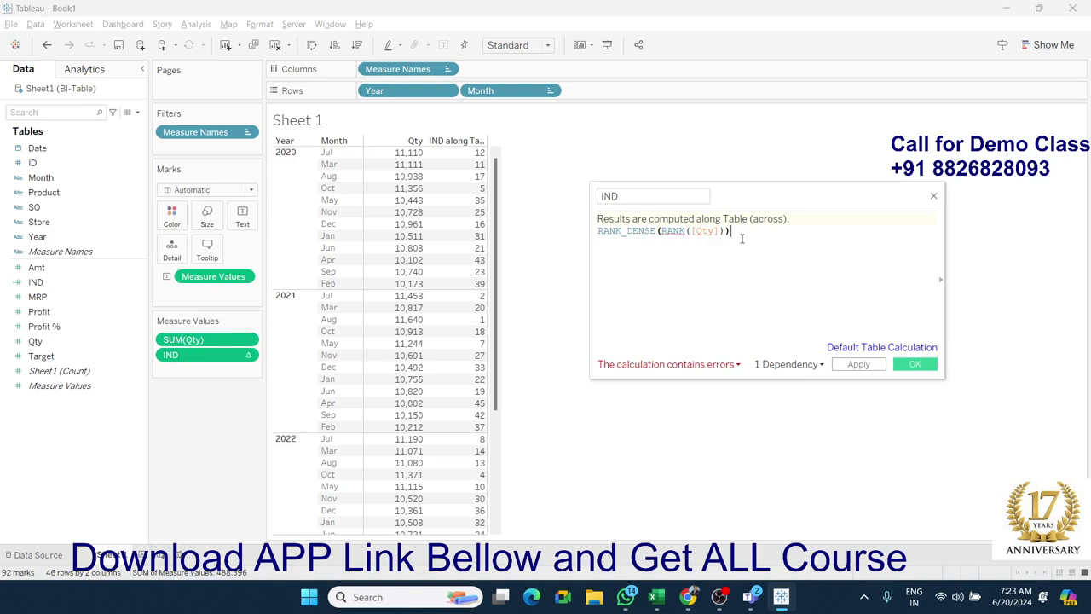
Step: Restore SUM around Qty so the formula reads RANK_DENSE(RANK(SUM([Qty])))
{"action": "key", "text": "Left"}
{"action": "key", "text": "Left"}
{"action": "key", "text": "Left"}
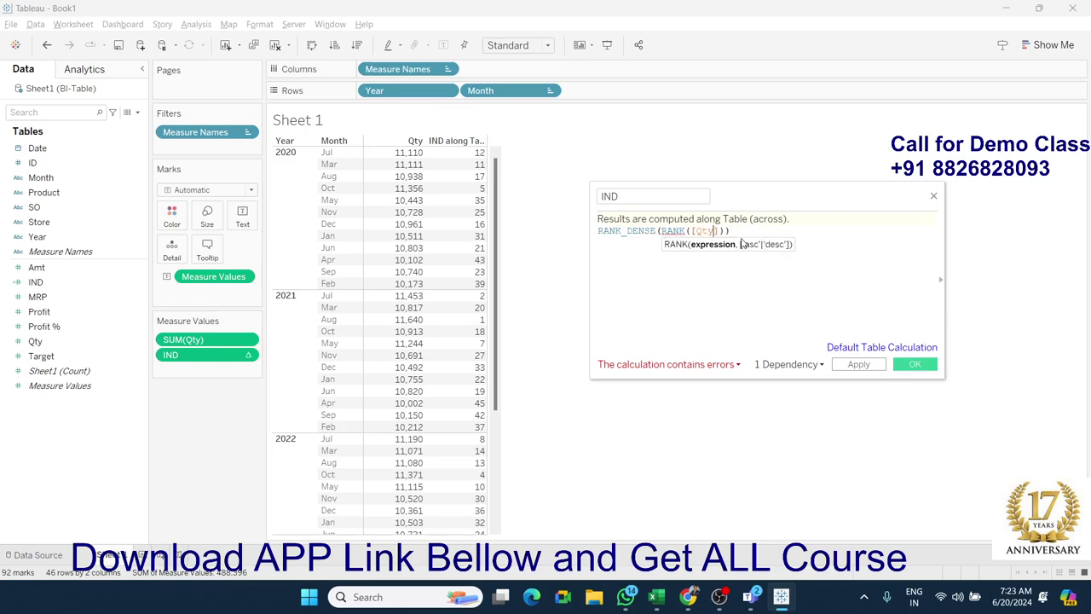
{"action": "type", "text": "SU"}
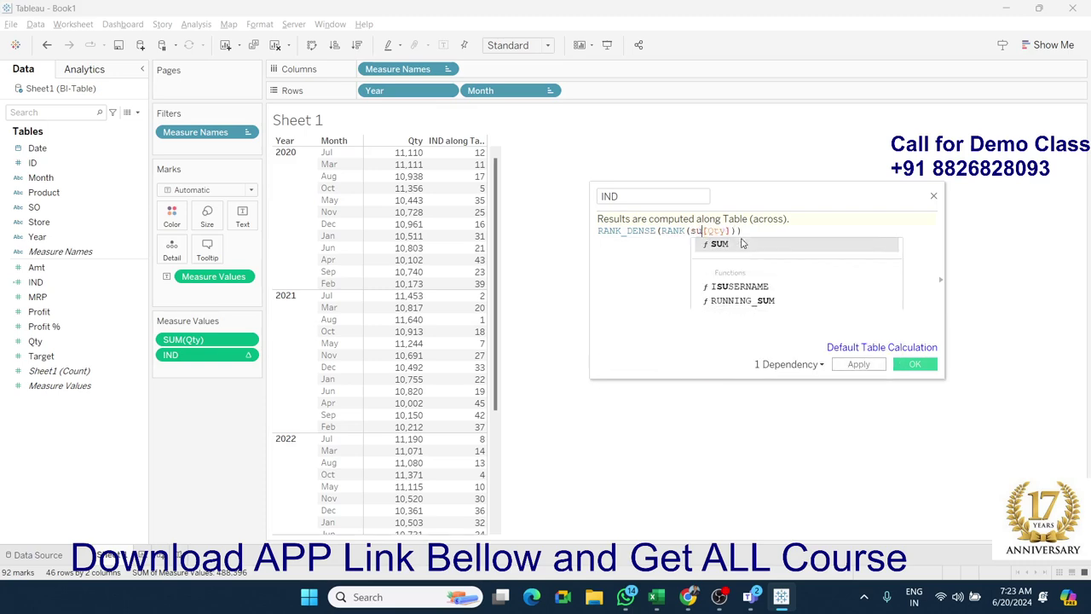
{"action": "type", "text": "M"}
{"action": "key", "text": "Return"}
{"action": "key", "text": "Delete"}
{"action": "key", "text": "Delete"}
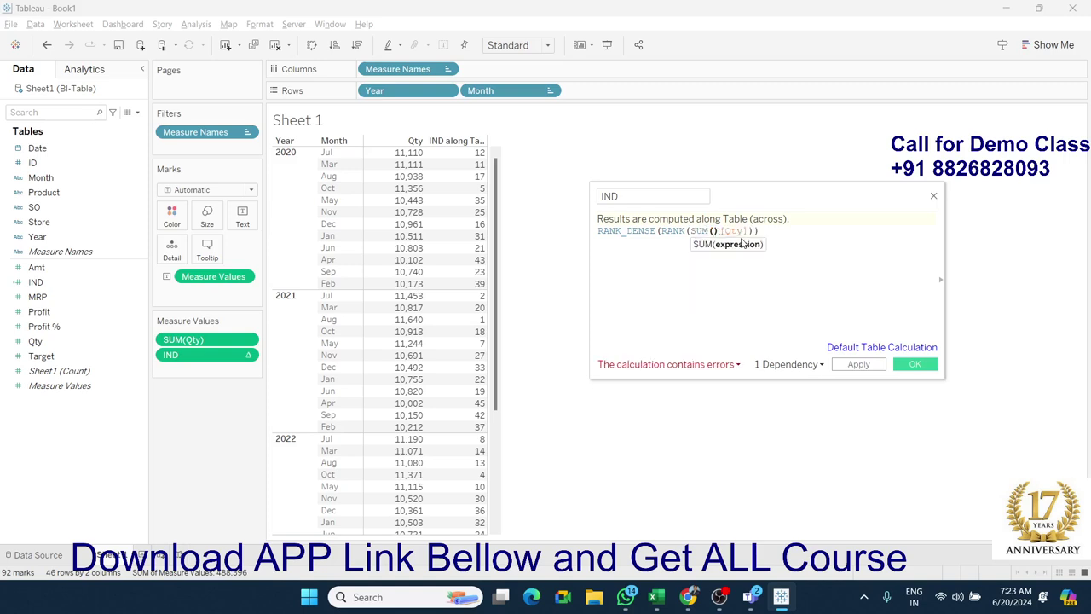
{"action": "left_click", "coordinate": [759, 232]}
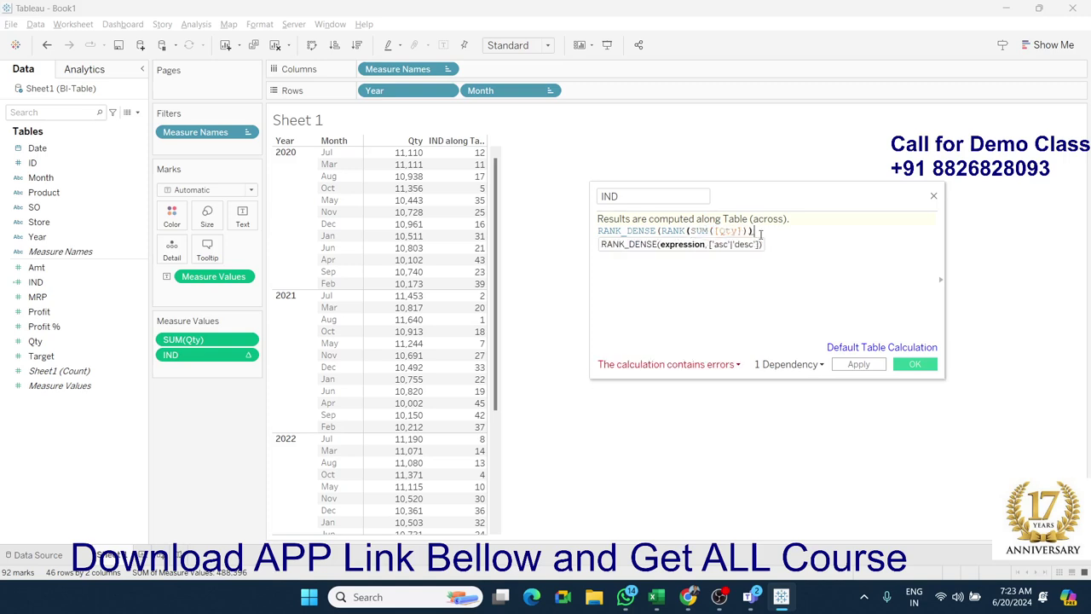
{"action": "type", "text": ",)"}
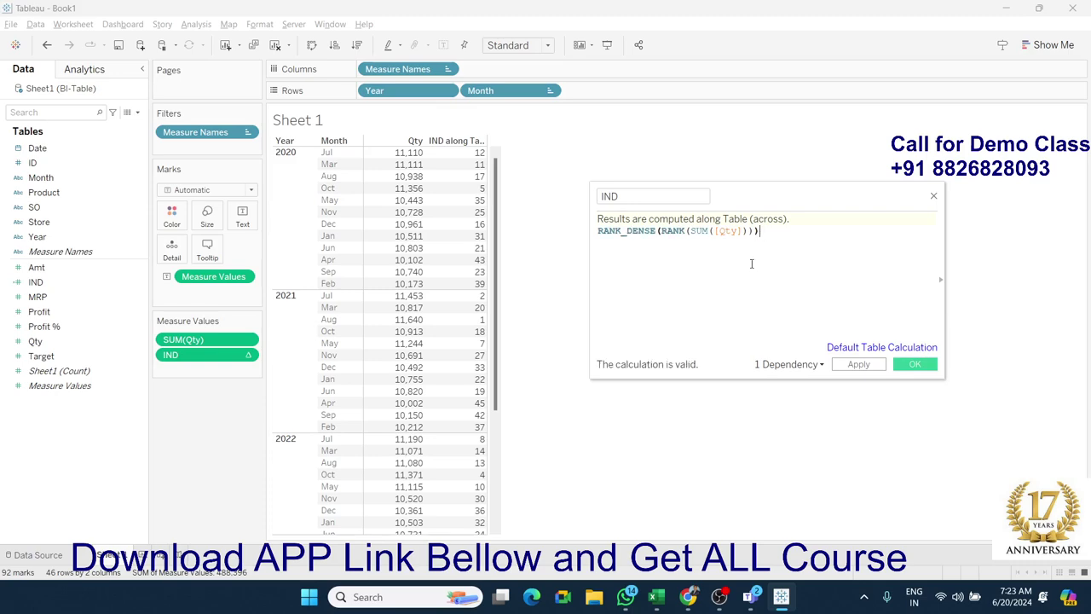
Step: Apply the formula and scroll the IND column to check the recomputed ranks
{"action": "left_click", "coordinate": [859, 365]}
{"action": "mouse_move", "coordinate": [496, 375]}
{"action": "left_mouse_down"}
{"action": "mouse_move", "coordinate": [495, 492]}
{"action": "mouse_move", "coordinate": [502, 259]}
{"action": "left_mouse_up"}
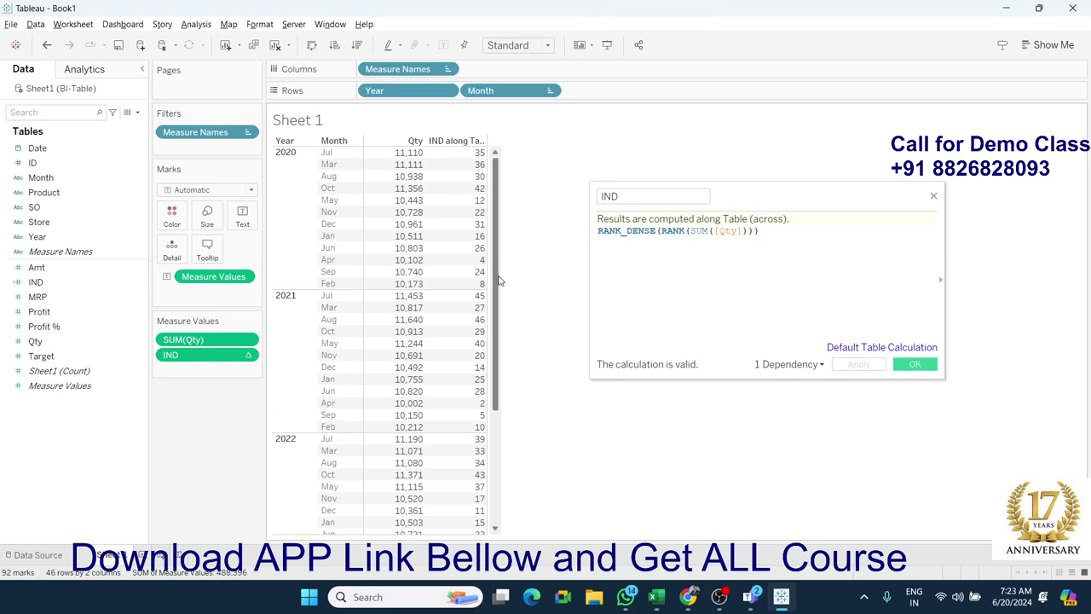
{"action": "scroll", "coordinate": [500, 359], "scroll_direction": "down", "scroll_amount": 1}
{"action": "scroll", "coordinate": [500, 359], "scroll_direction": "down", "scroll_amount": 3}
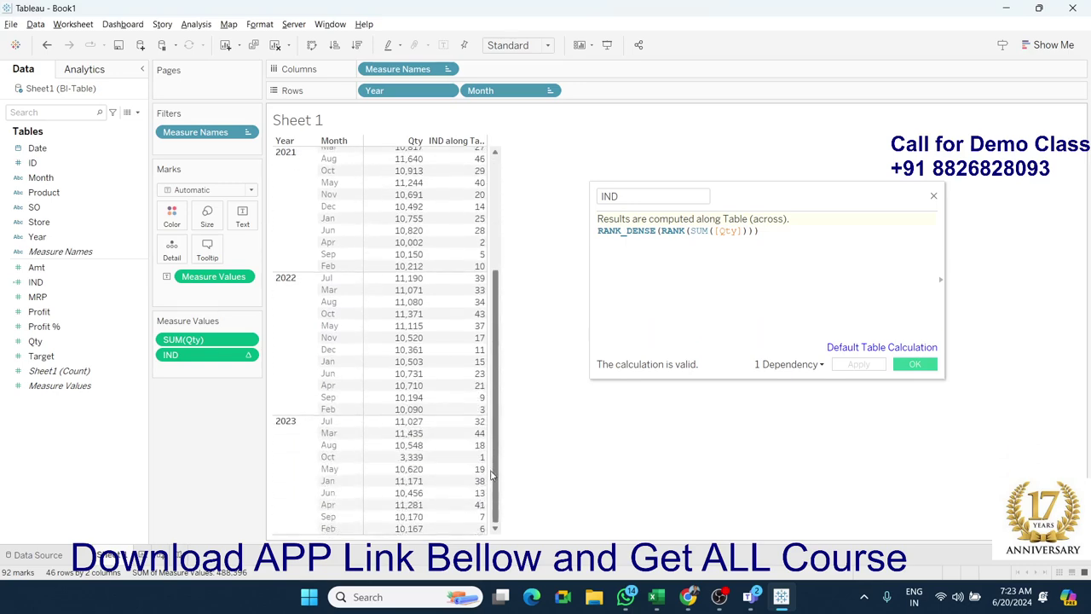
{"action": "scroll", "coordinate": [491, 476], "scroll_direction": "up", "scroll_amount": 5}
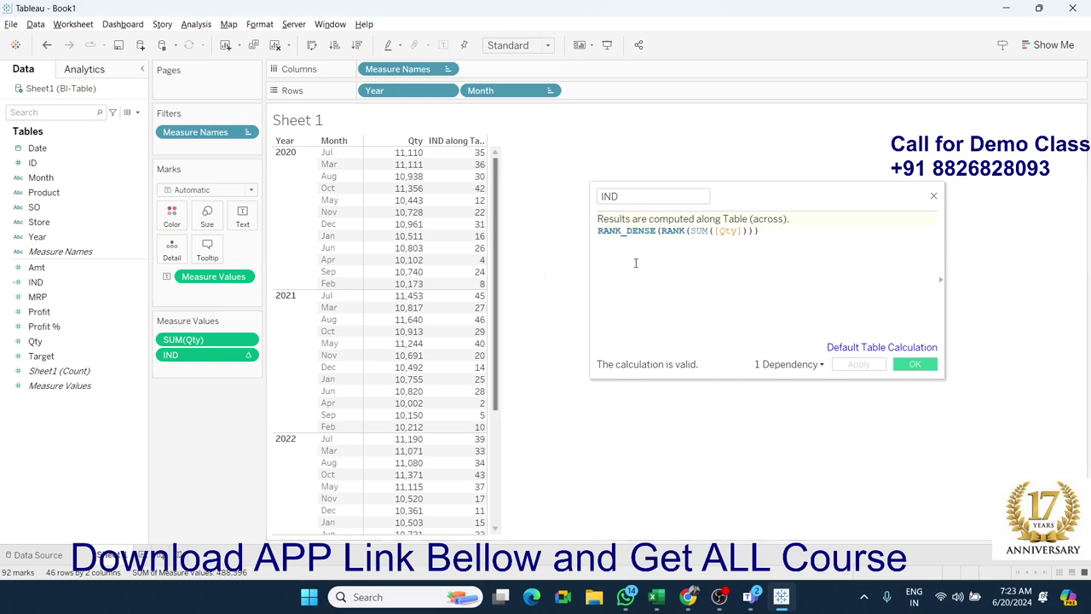
{"action": "left_click", "coordinate": [806, 256]}
{"action": "key", "text": "alt+Tab"}
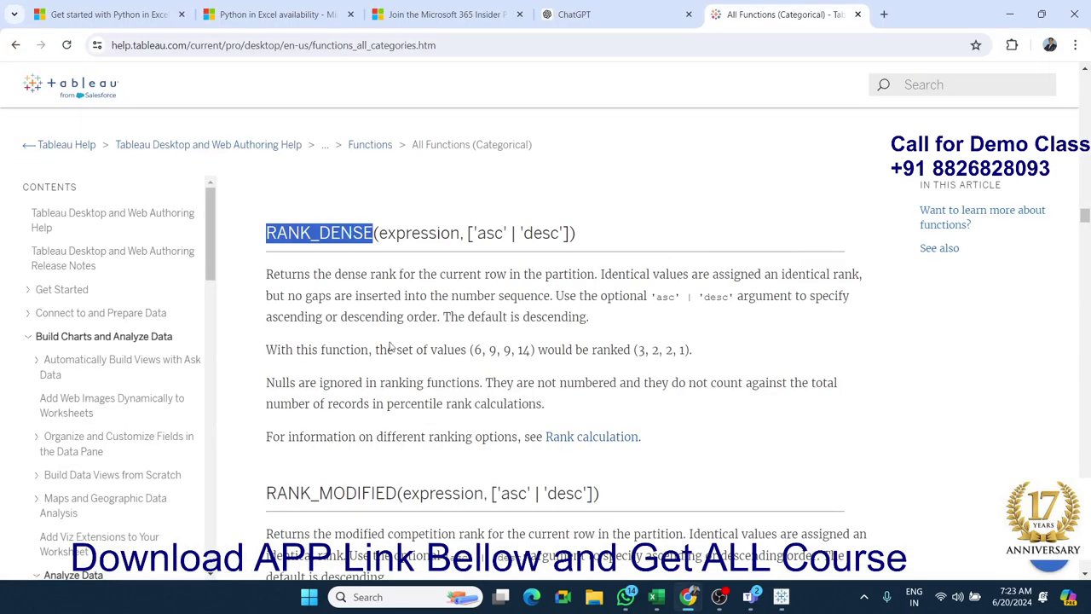
Step: Scroll to RANK_MODIFIED and highlight its name and example ranking
{"action": "scroll", "coordinate": [433, 383], "scroll_direction": "down", "scroll_amount": 3}
{"action": "double_click", "coordinate": [359, 305]}
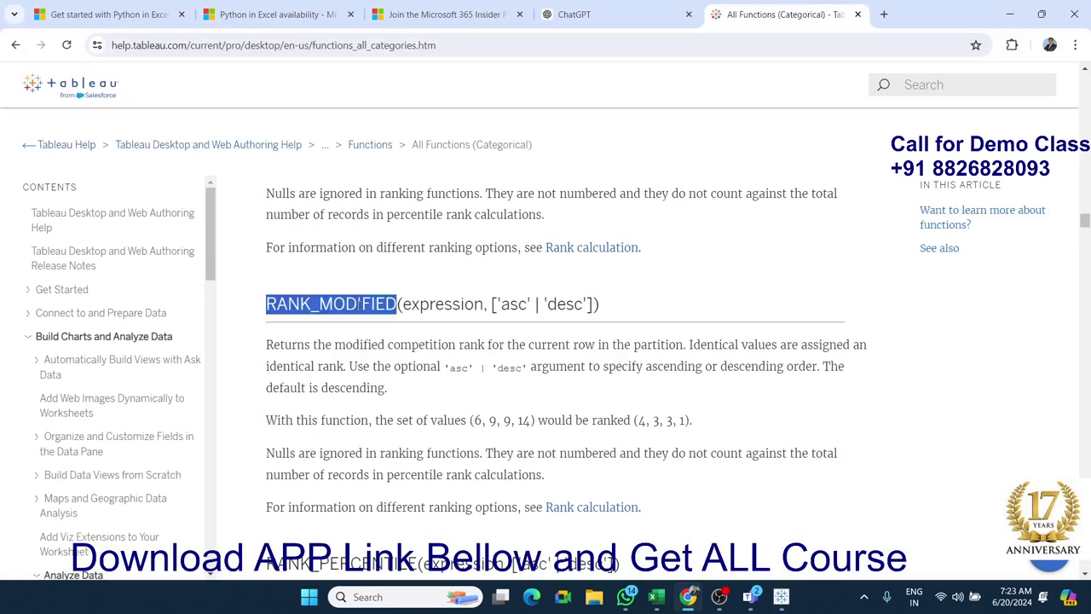
{"action": "scroll", "coordinate": [387, 373], "scroll_direction": "down", "scroll_amount": 1}
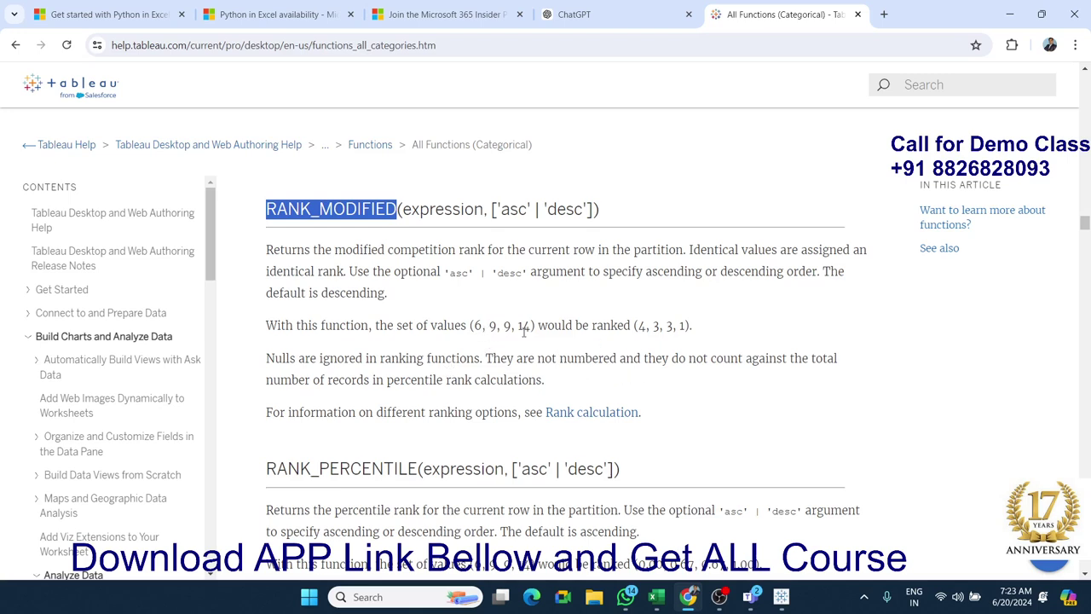
{"action": "left_click_drag", "start_coordinate": [638, 327], "coordinate": [653, 324]}
Step: Scroll on to RANK_UNIQUE, highlight its example result 4, 2, 3, 1, and return to Tableau
{"action": "scroll", "coordinate": [687, 327], "scroll_direction": "up", "scroll_amount": 3}
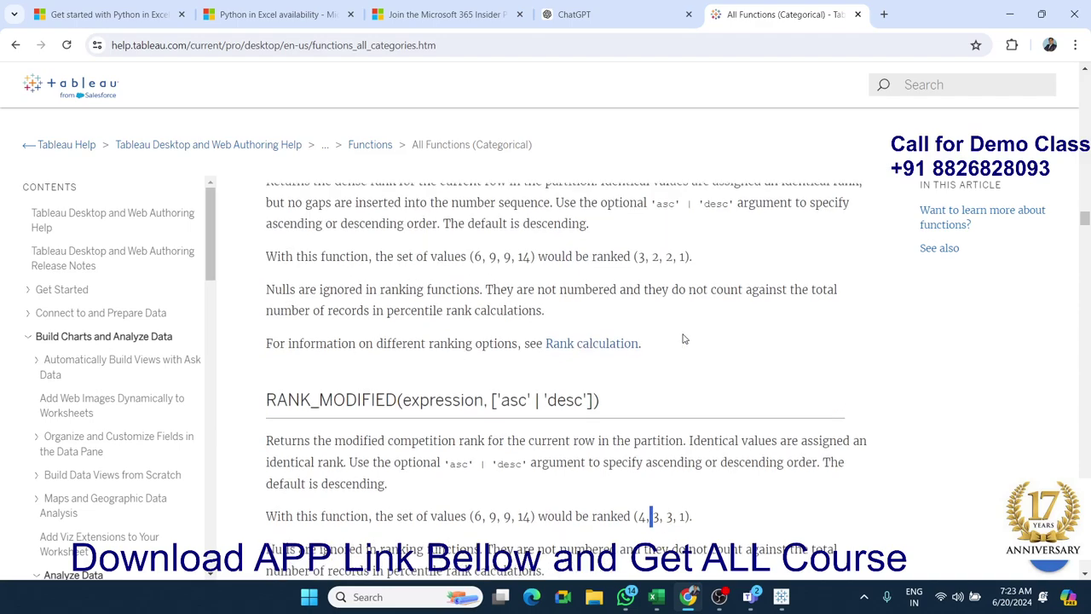
{"action": "scroll", "coordinate": [683, 340], "scroll_direction": "down", "scroll_amount": 2}
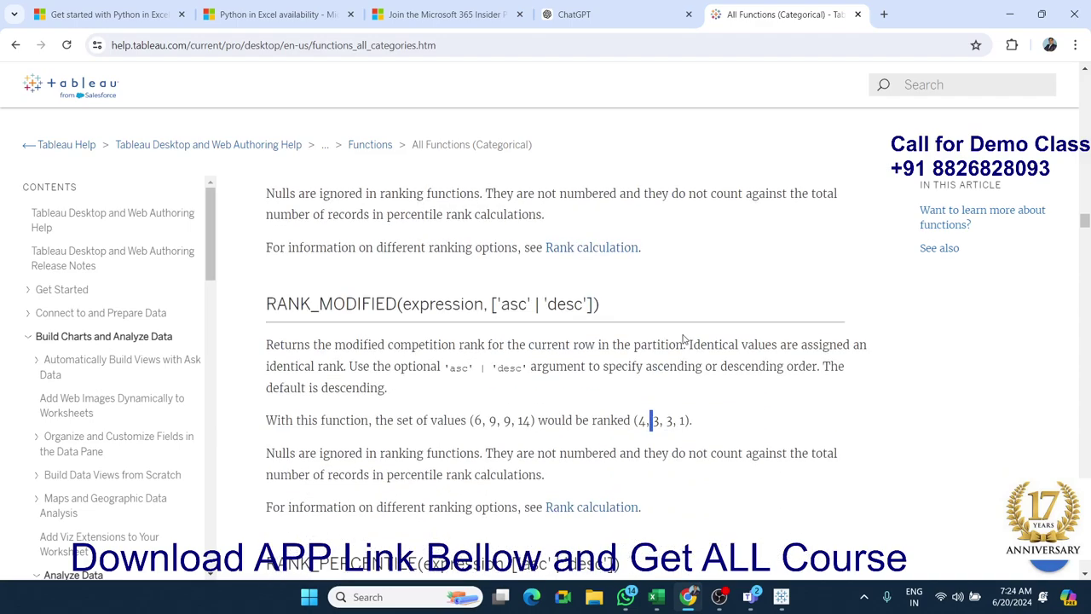
{"action": "scroll", "coordinate": [684, 340], "scroll_direction": "up", "scroll_amount": 2}
{"action": "scroll", "coordinate": [684, 340], "scroll_direction": "down", "scroll_amount": 6}
{"action": "scroll", "coordinate": [683, 339], "scroll_direction": "down", "scroll_amount": 1}
{"action": "scroll", "coordinate": [684, 341], "scroll_direction": "down", "scroll_amount": 1}
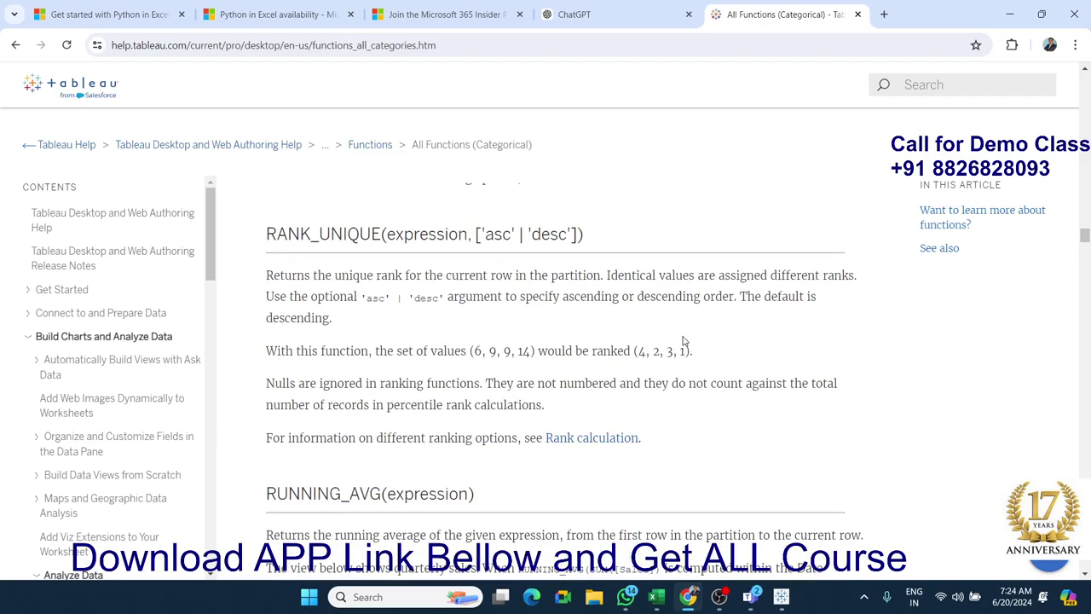
{"action": "scroll", "coordinate": [684, 341], "scroll_direction": "down", "scroll_amount": 1}
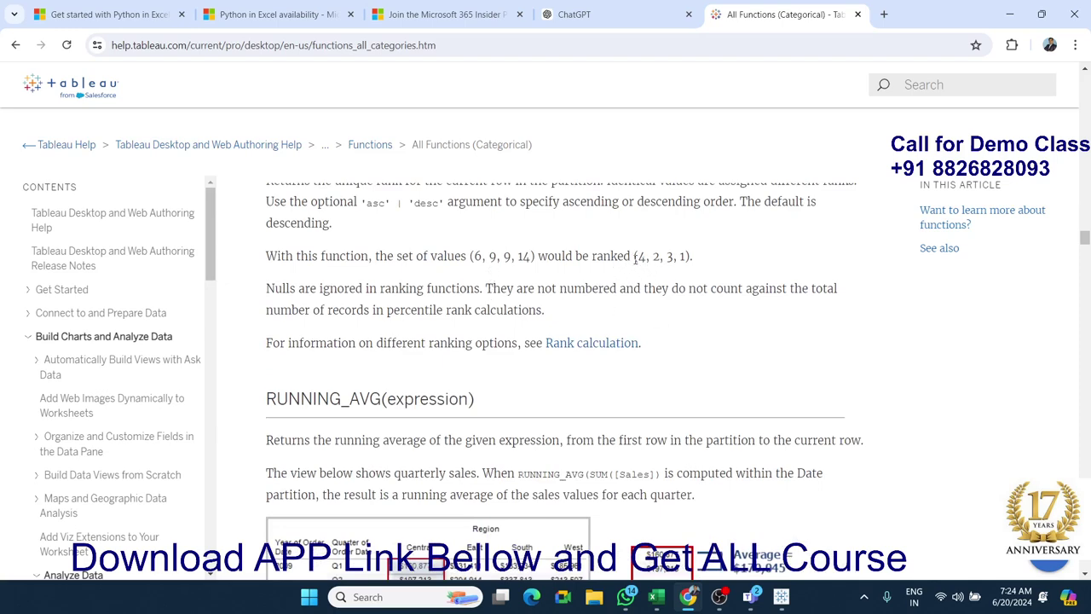
{"action": "left_click_drag", "start_coordinate": [635, 258], "coordinate": [686, 258]}
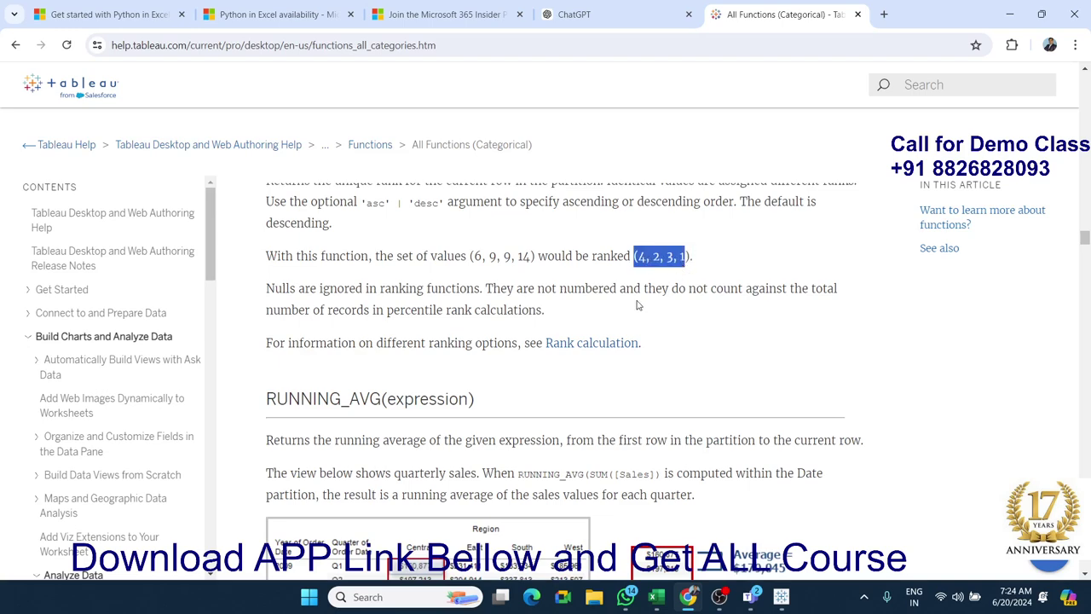
{"action": "key", "text": "alt+Tab"}
Step: Replace the RANK_DENSE formula with RANK_UNIQUE(SUM([Qty])) via autocomplete and apply it
{"action": "left_click_drag", "start_coordinate": [766, 231], "coordinate": [571, 219]}
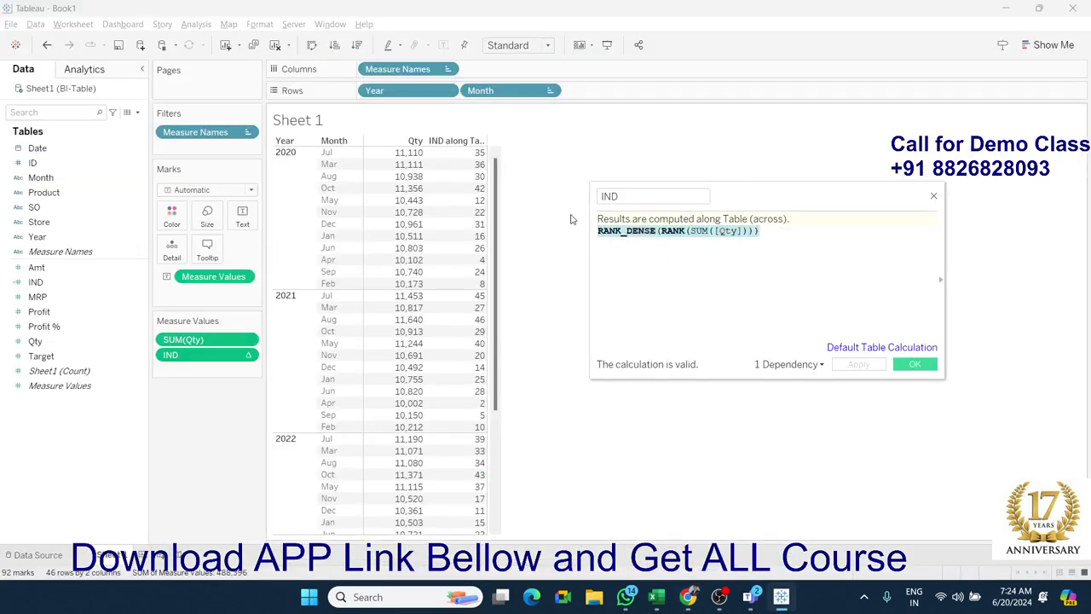
{"action": "type", "text": "ranh"}
{"action": "key", "text": "BackSpace"}
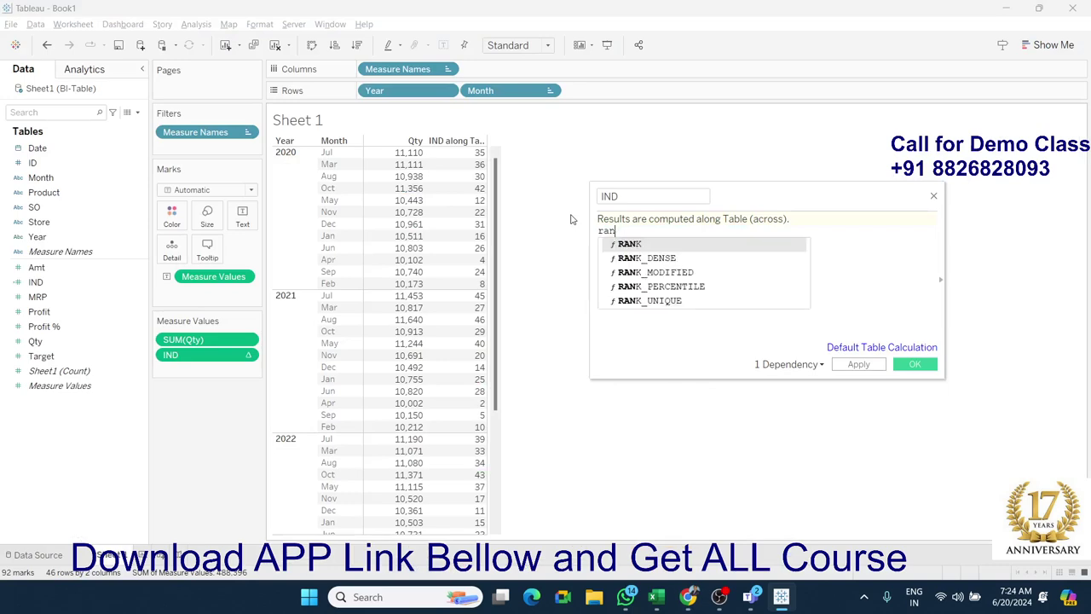
{"action": "key", "text": "Down"}
{"action": "key", "text": "Down"}
{"action": "key", "text": "Down"}
{"action": "key", "text": "Down"}
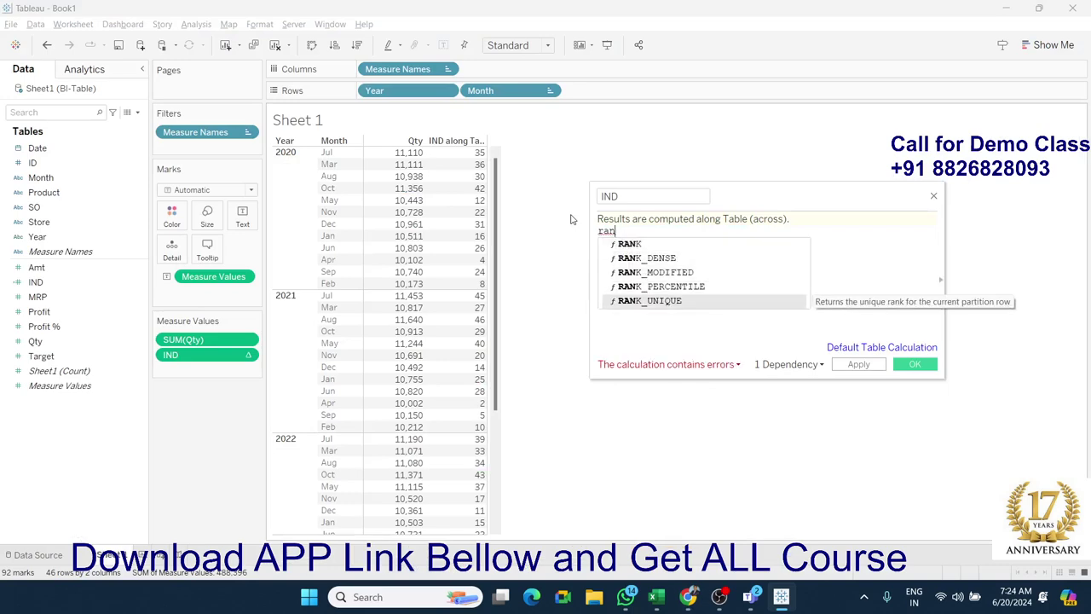
{"action": "key", "text": "Return"}
{"action": "type", "text": "sum"}
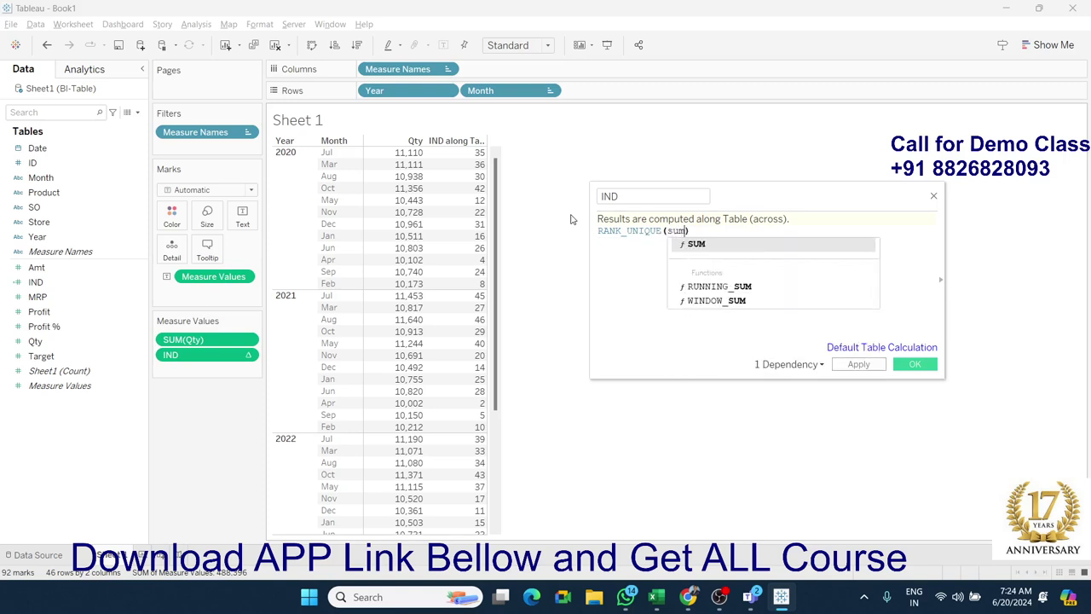
{"action": "key", "text": "Return"}
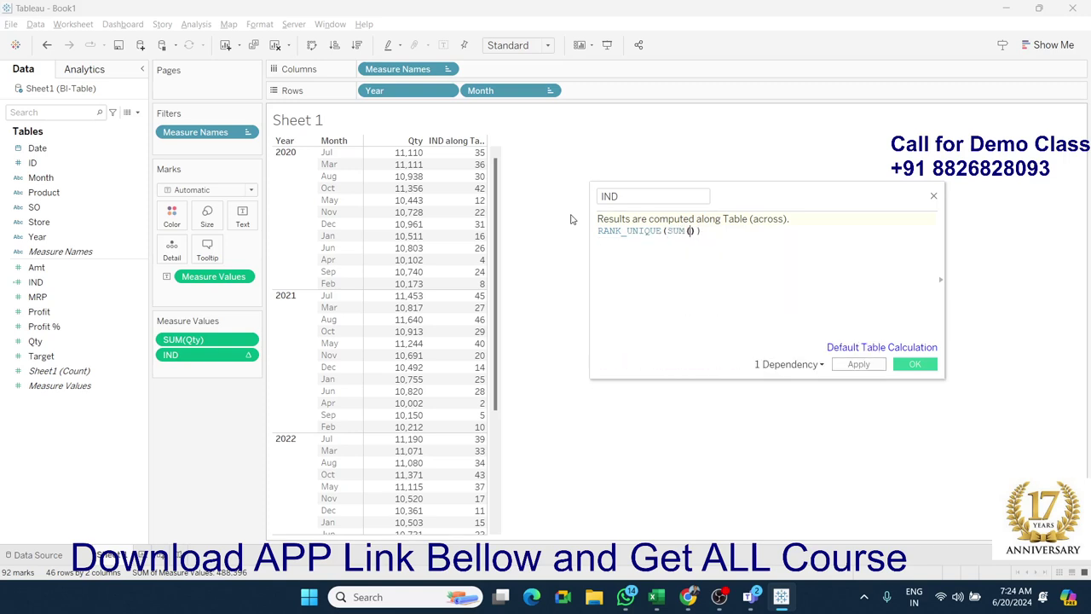
{"action": "type", "text": "qty"}
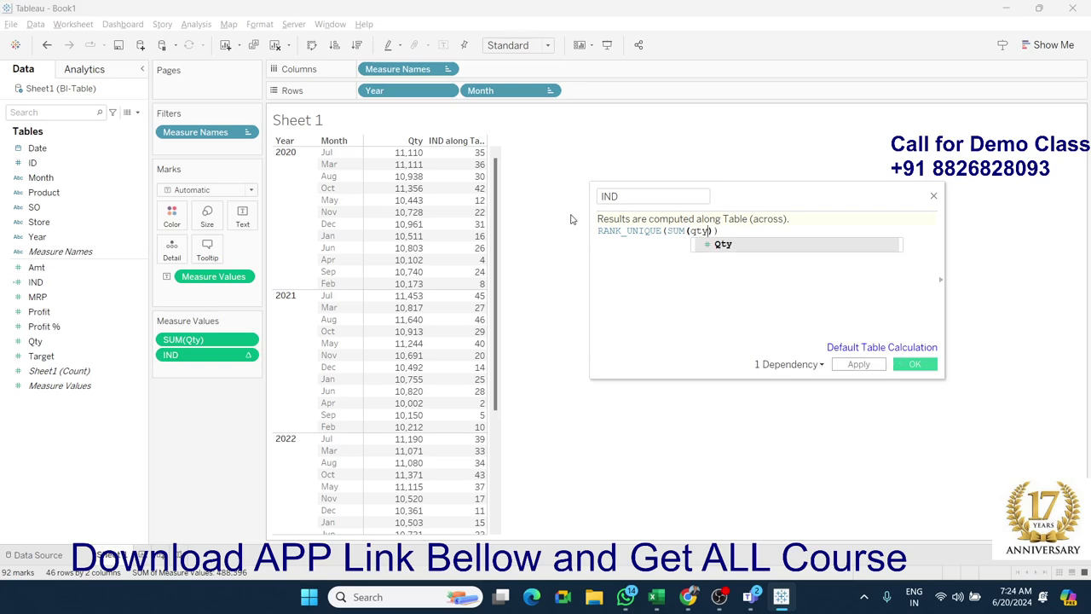
{"action": "key", "text": "Return"}
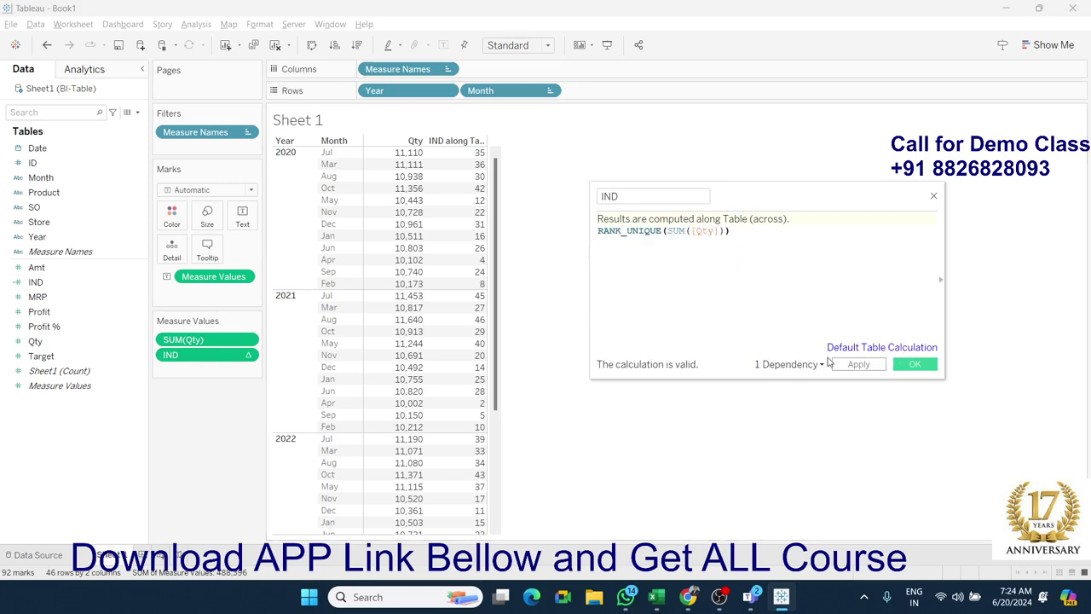
{"action": "left_click", "coordinate": [857, 365]}
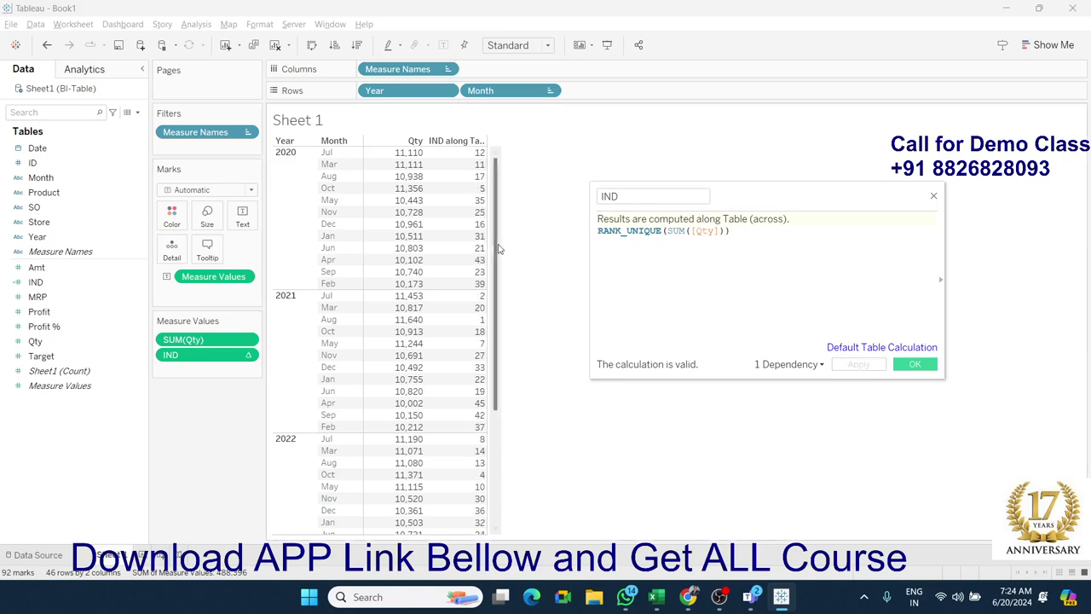
{"action": "mouse_move", "coordinate": [497, 244]}
{"action": "left_mouse_down"}
{"action": "mouse_move", "coordinate": [507, 368]}
{"action": "mouse_move", "coordinate": [510, 179]}
{"action": "left_mouse_up"}
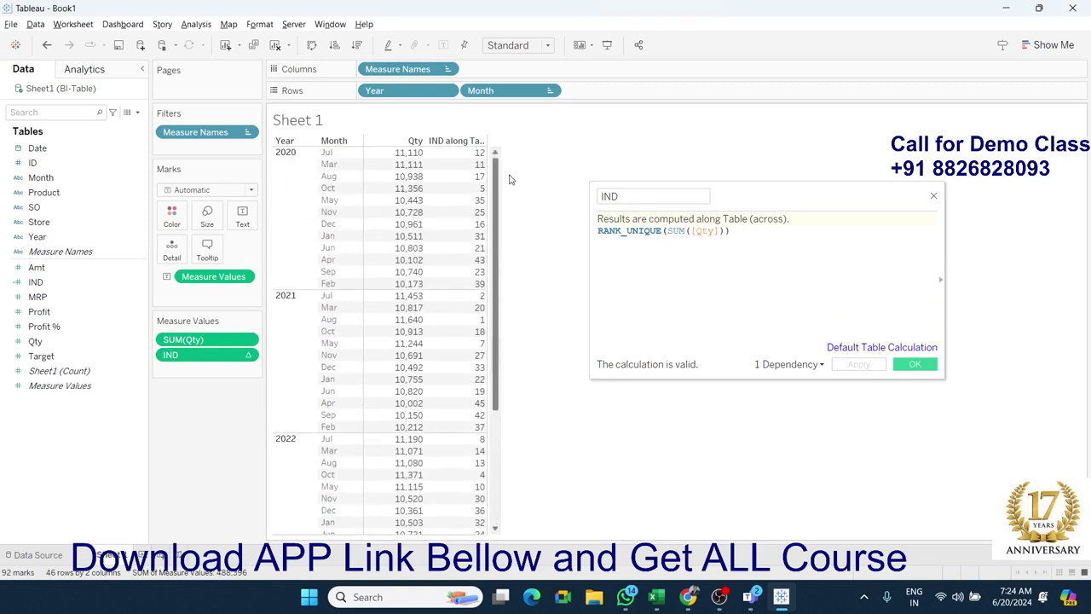
Step: Scroll the help page past RUNNING_AVG to RUNNING_COUNT, then select the IND formula in Tableau
{"action": "key", "text": "alt+Tab"}
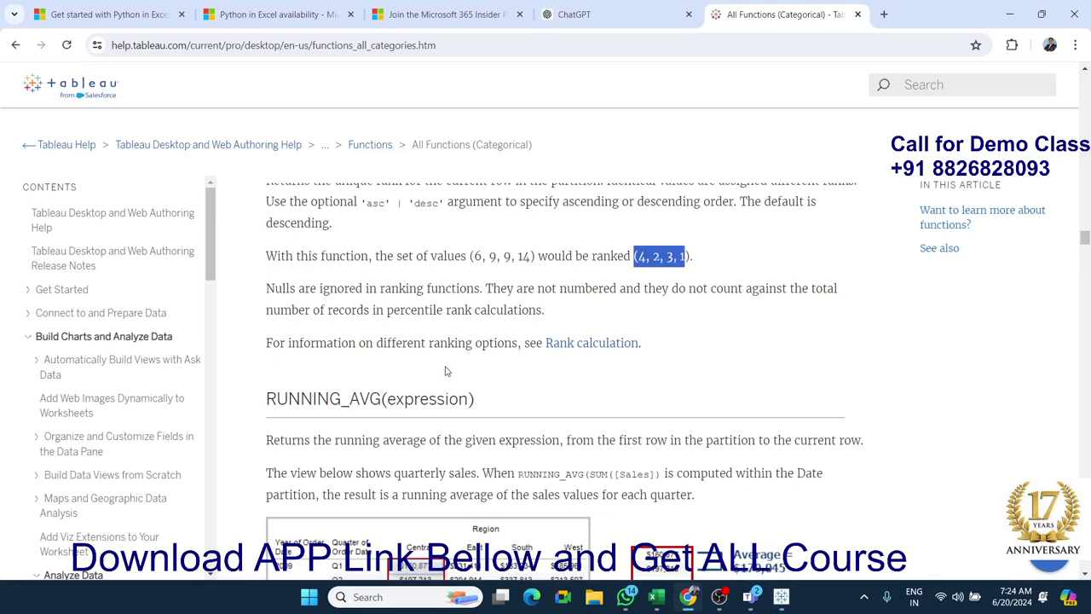
{"action": "left_click", "coordinate": [580, 417]}
{"action": "scroll", "coordinate": [580, 416], "scroll_direction": "down", "scroll_amount": 3}
{"action": "scroll", "coordinate": [580, 417], "scroll_direction": "up", "scroll_amount": 2}
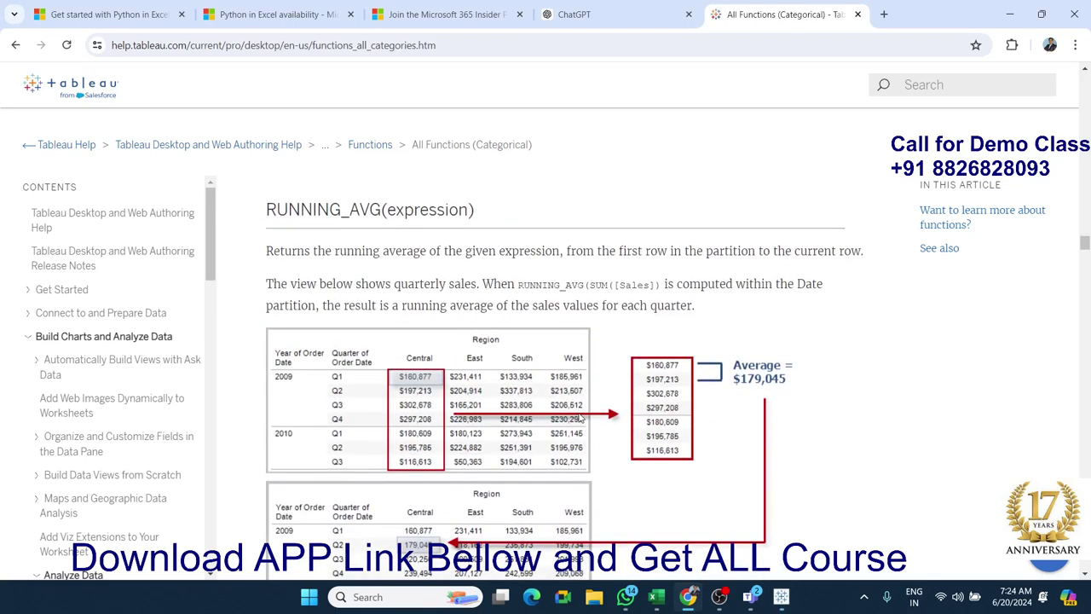
{"action": "scroll", "coordinate": [579, 416], "scroll_direction": "down", "scroll_amount": 1}
{"action": "scroll", "coordinate": [407, 383], "scroll_direction": "up", "scroll_amount": 2}
{"action": "scroll", "coordinate": [418, 391], "scroll_direction": "down", "scroll_amount": 2}
{"action": "scroll", "coordinate": [430, 393], "scroll_direction": "up", "scroll_amount": 2}
{"action": "scroll", "coordinate": [459, 332], "scroll_direction": "down", "scroll_amount": 2}
{"action": "scroll", "coordinate": [460, 349], "scroll_direction": "down", "scroll_amount": 1}
{"action": "scroll", "coordinate": [460, 349], "scroll_direction": "down", "scroll_amount": 2}
{"action": "scroll", "coordinate": [460, 350], "scroll_direction": "down", "scroll_amount": 1}
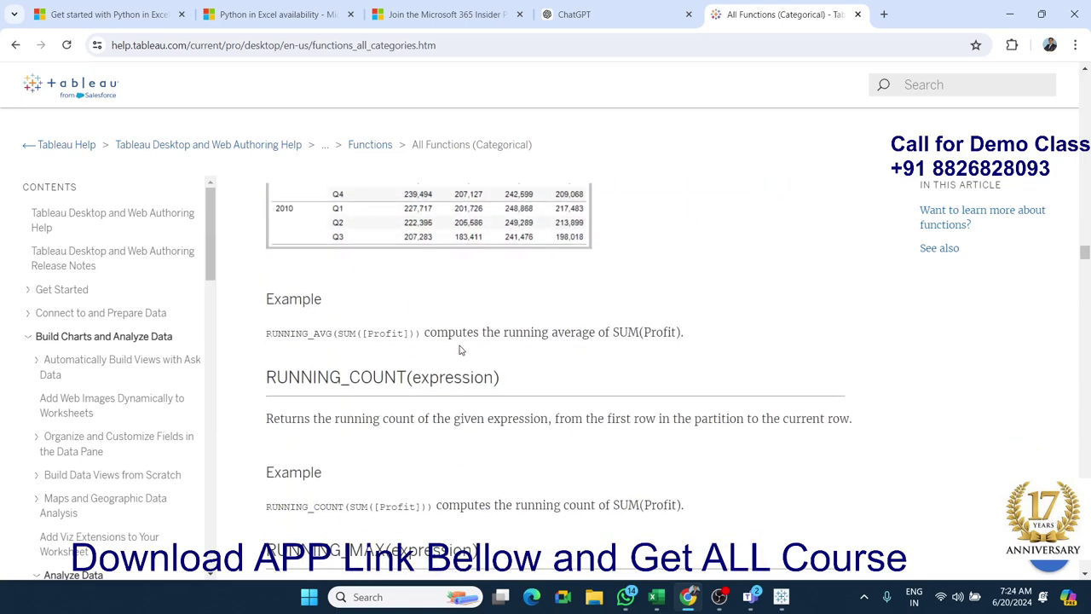
{"action": "scroll", "coordinate": [461, 349], "scroll_direction": "up", "scroll_amount": 1}
{"action": "scroll", "coordinate": [460, 349], "scroll_direction": "down", "scroll_amount": 2}
{"action": "scroll", "coordinate": [458, 349], "scroll_direction": "down", "scroll_amount": 1}
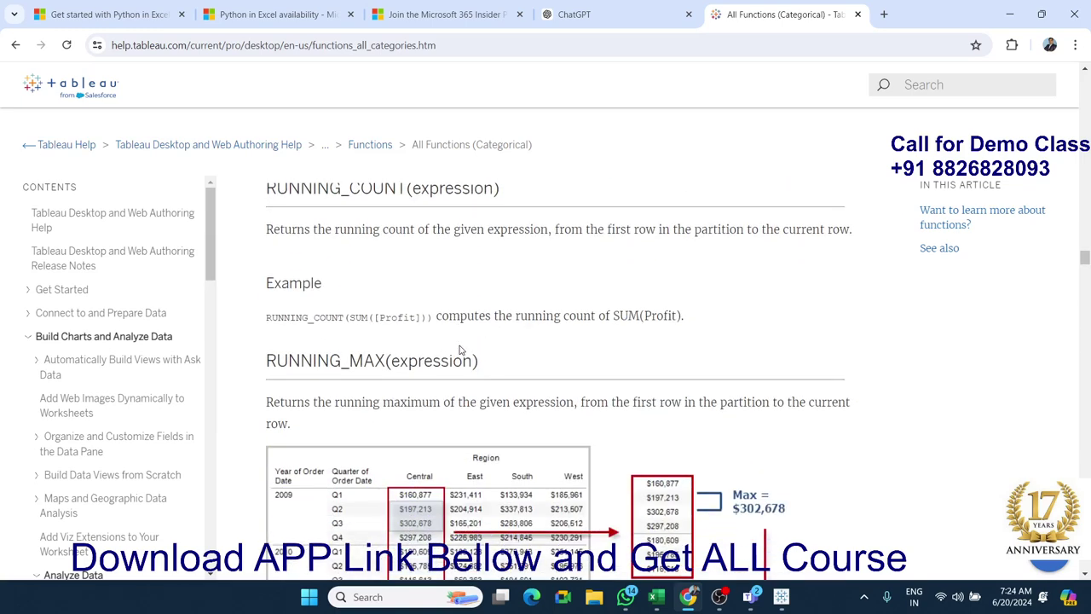
{"action": "scroll", "coordinate": [457, 336], "scroll_direction": "up", "scroll_amount": 1}
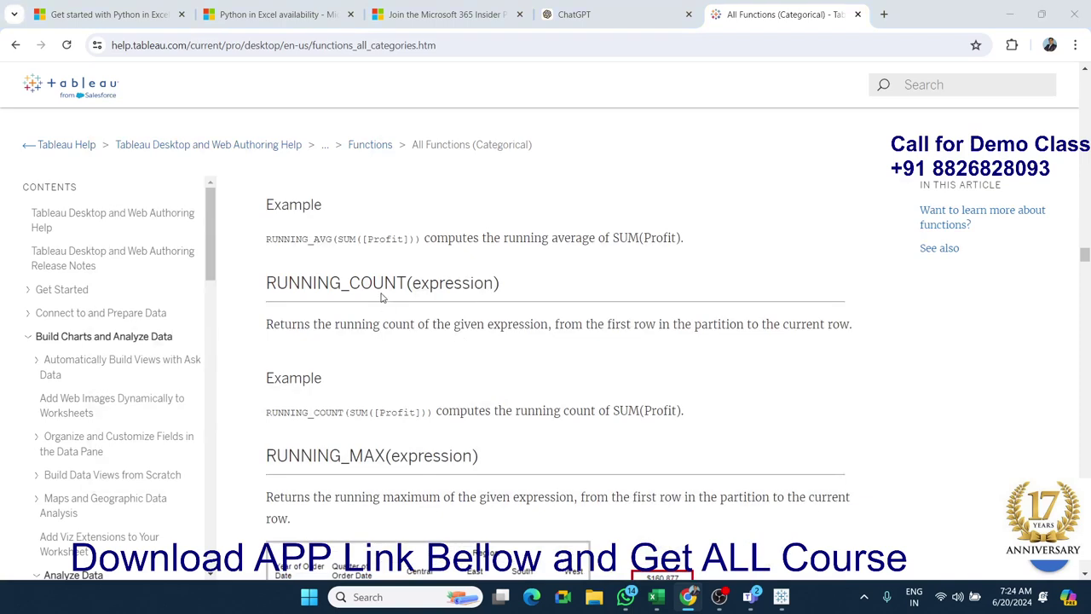
{"action": "key", "text": "alt+Tab"}
{"action": "left_click_drag", "start_coordinate": [739, 228], "coordinate": [518, 236]}
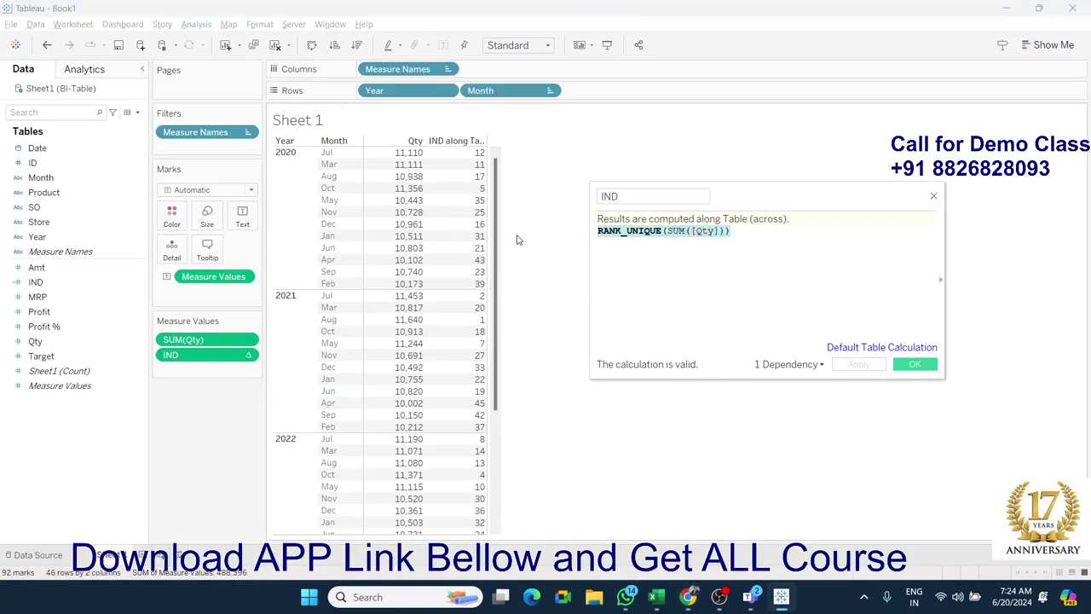
Step: Start the IND formula as RUNNING_COUNT of the Qty field using autocomplete
{"action": "type", "text": "="}
{"action": "type", "text": "r"}
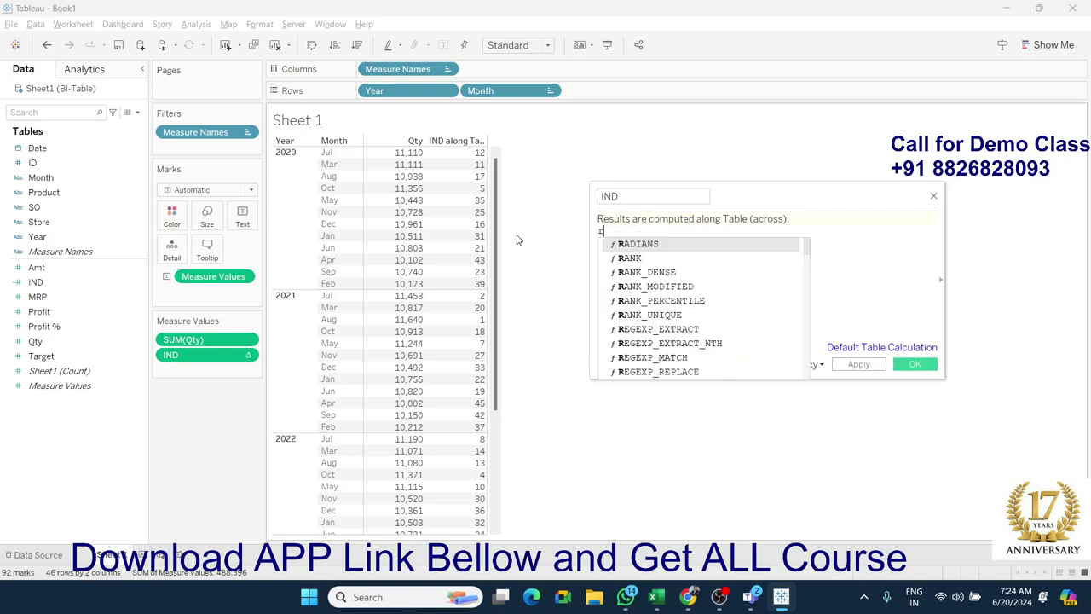
{"action": "type", "text": "n"}
{"action": "key", "text": "BackSpace"}
{"action": "type", "text": "u"}
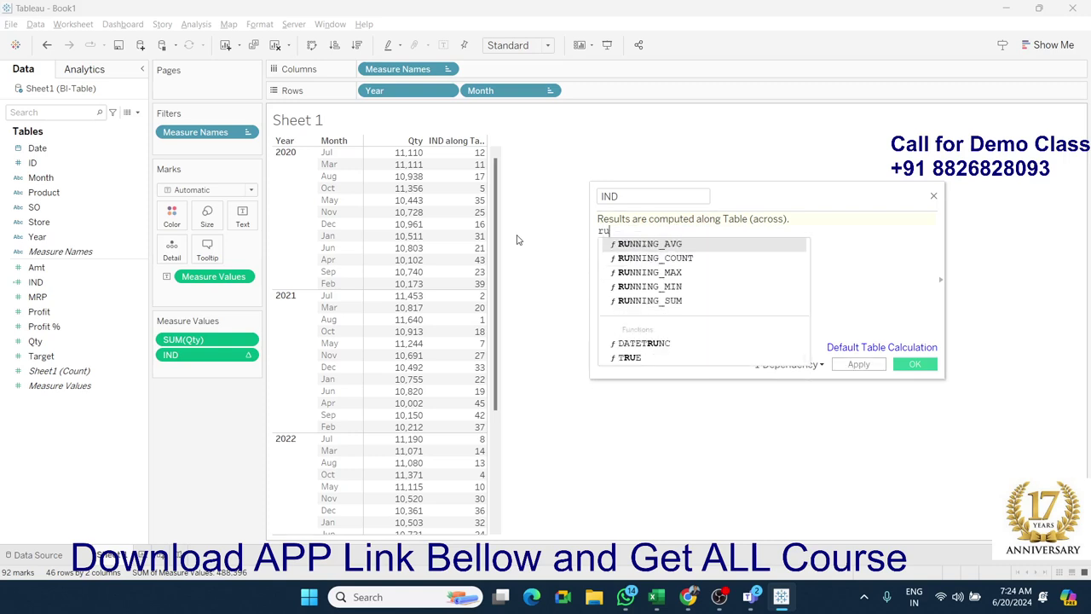
{"action": "type", "text": "n"}
{"action": "key", "text": "Down"}
{"action": "key", "text": "Return"}
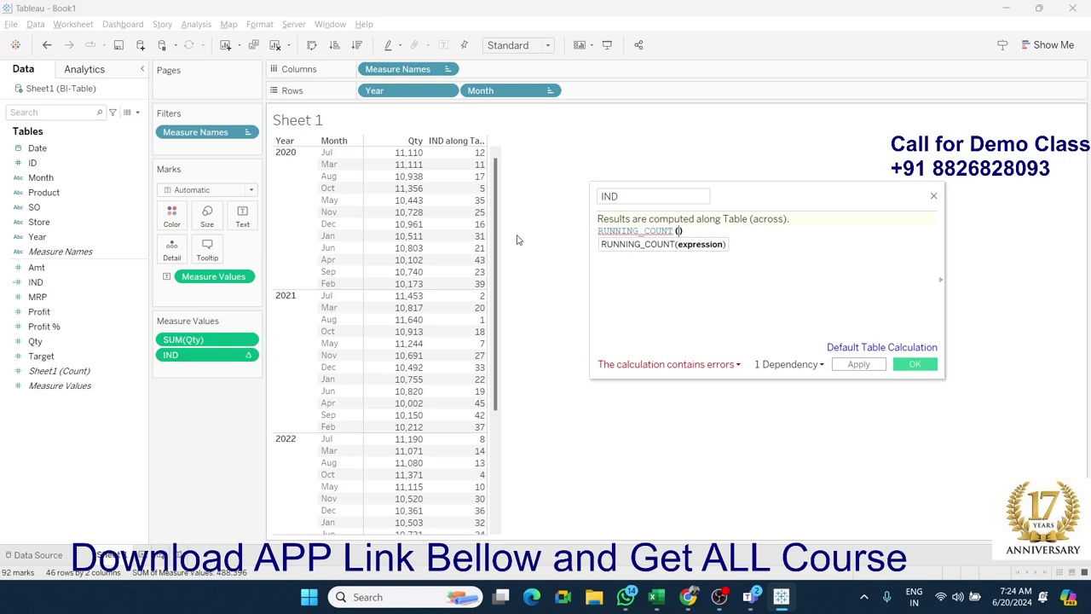
{"action": "type", "text": "q"}
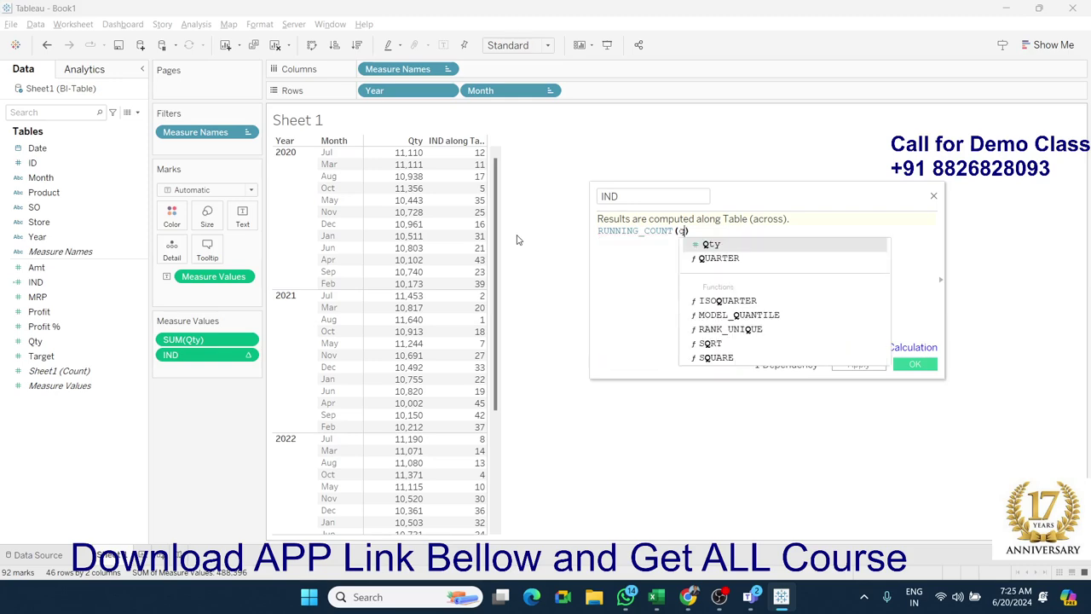
{"action": "type", "text": "ty"}
{"action": "key", "text": "Return"}
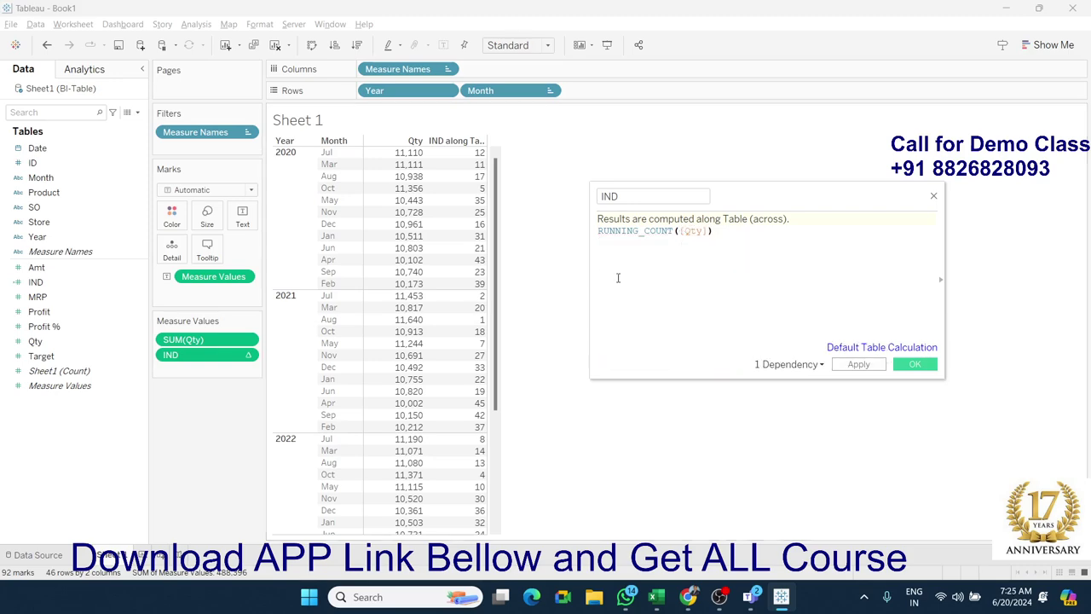
Step: Wrap Qty in SUM, fix the parentheses to RUNNING_COUNT(SUM([Qty])), and apply it
{"action": "left_click", "coordinate": [679, 231]}
{"action": "type", "text": "s"}
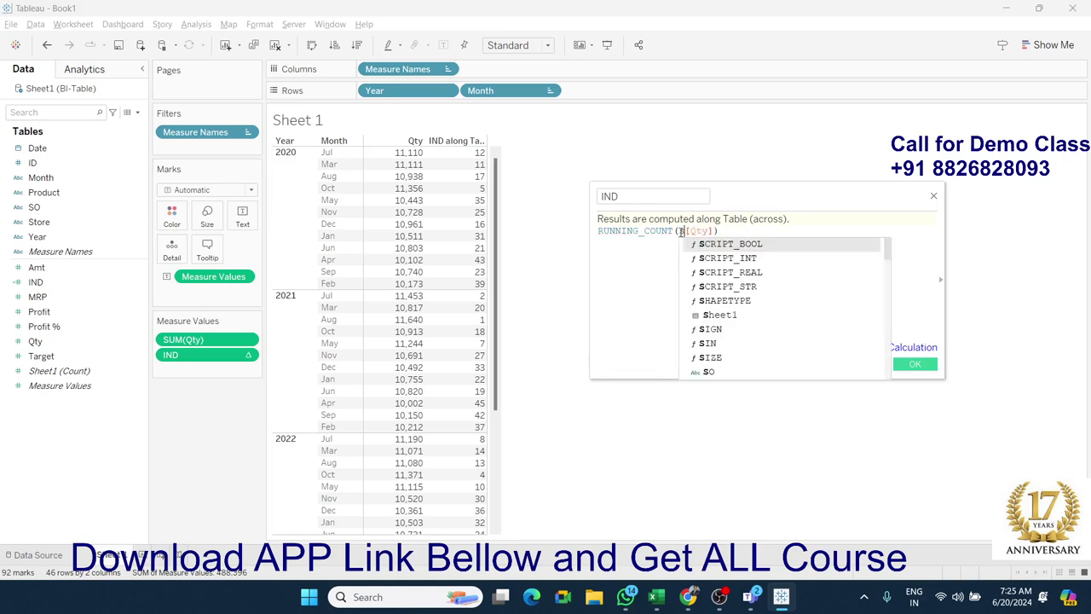
{"action": "type", "text": "um"}
{"action": "key", "text": "Return"}
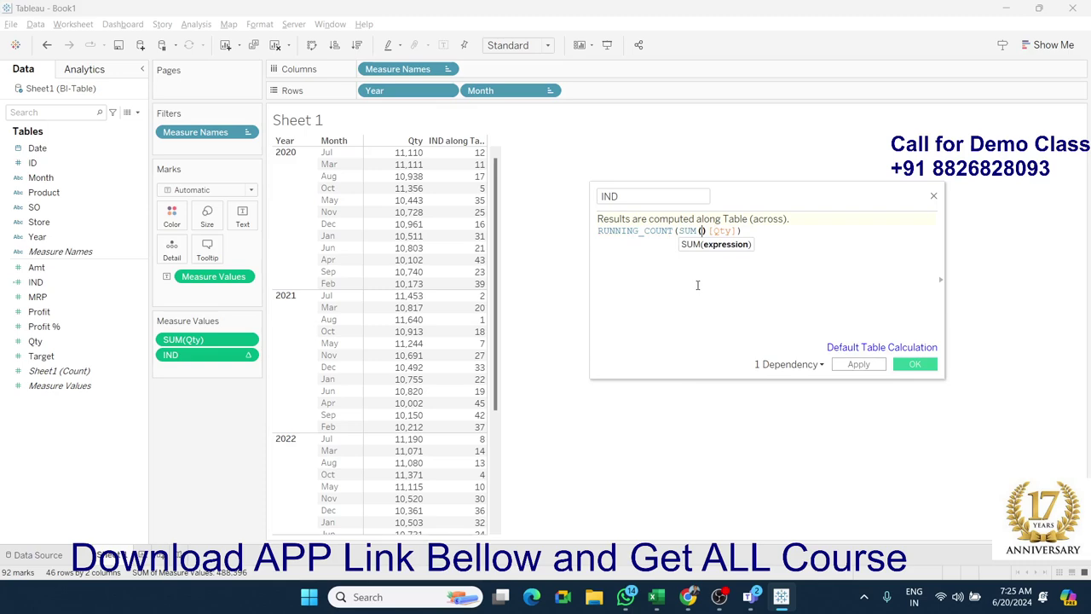
{"action": "key", "text": "Delete"}
{"action": "left_click", "coordinate": [749, 230]}
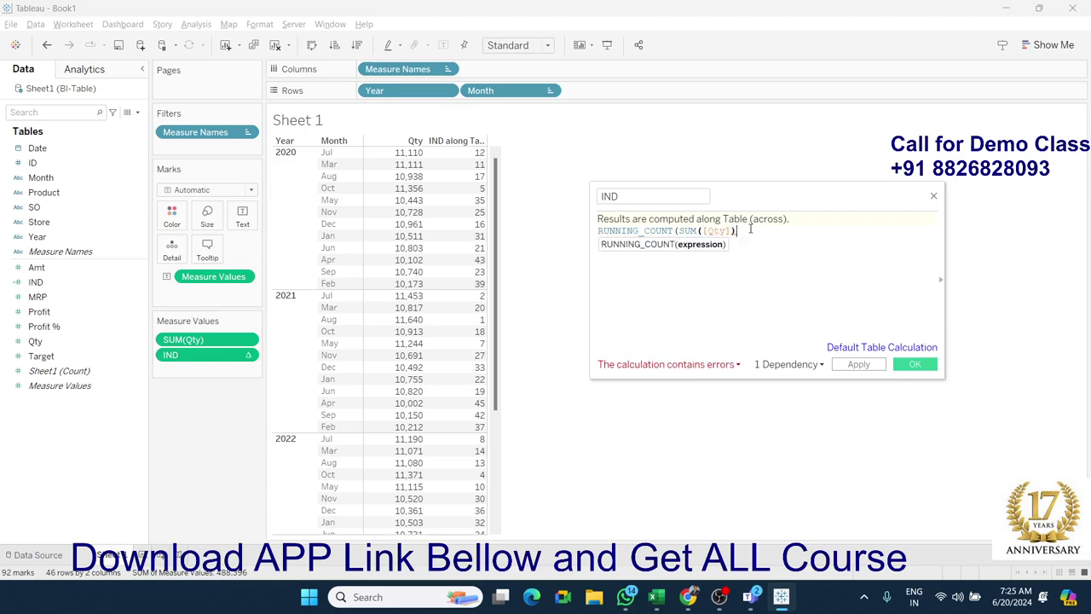
{"action": "type", "text": ")"}
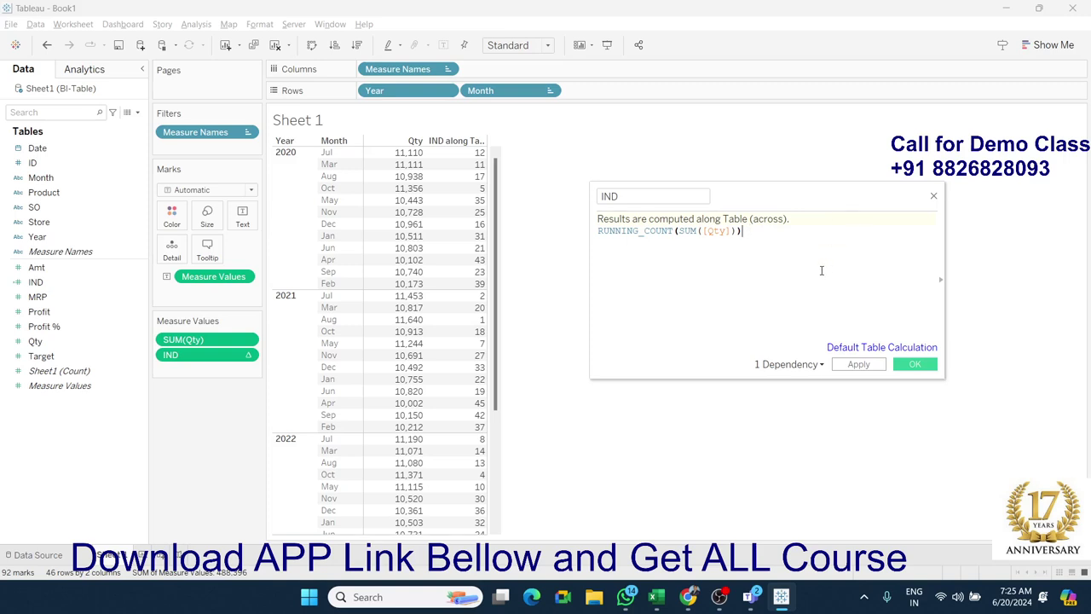
{"action": "left_click", "coordinate": [858, 364]}
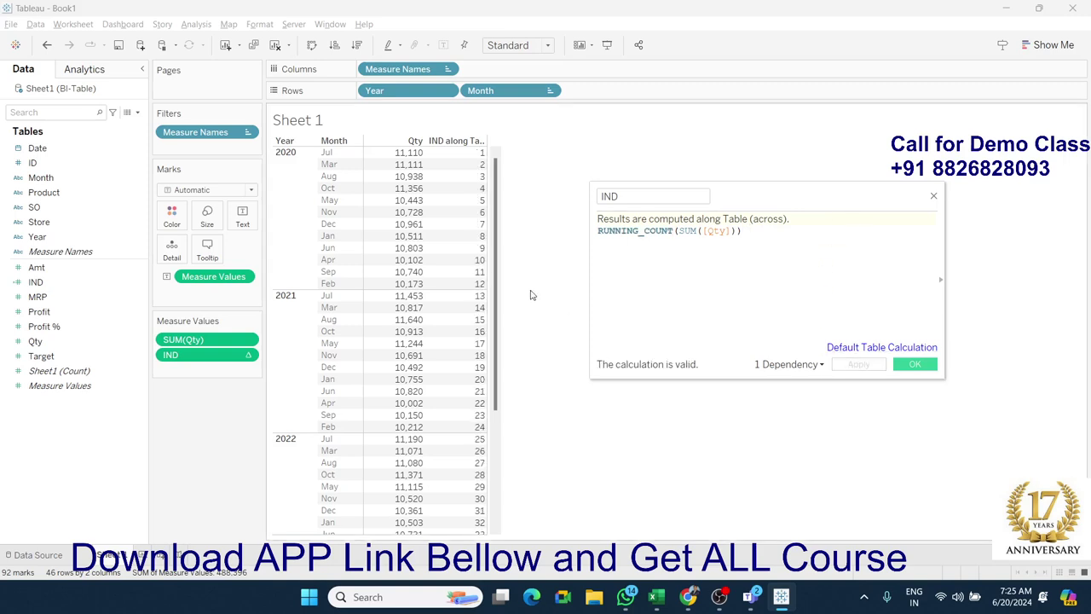
Step: Scroll the table and go back to the Tableau functions help page in Chrome
{"action": "scroll", "coordinate": [491, 297], "scroll_direction": "down", "scroll_amount": 3}
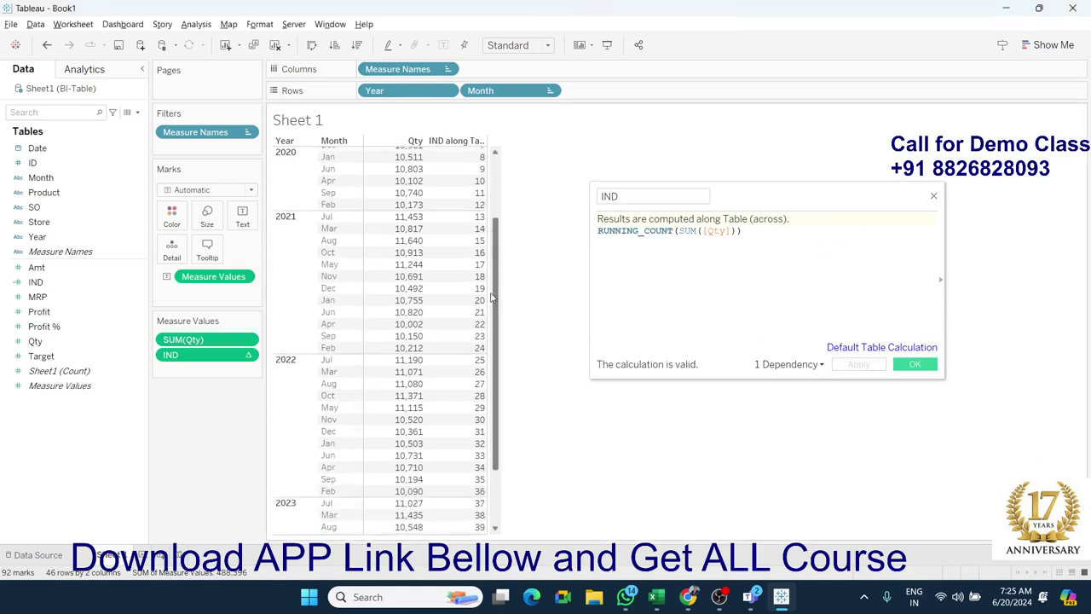
{"action": "scroll", "coordinate": [491, 297], "scroll_direction": "down", "scroll_amount": 5}
{"action": "left_click_drag", "start_coordinate": [492, 407], "coordinate": [498, 204]}
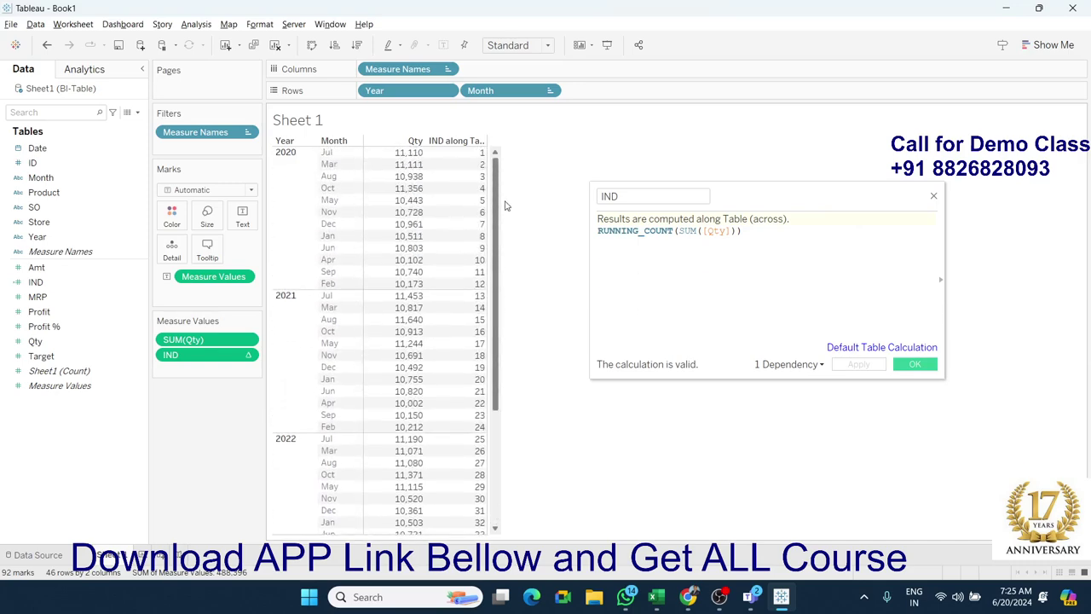
{"action": "key", "text": "alt+Tab"}
{"action": "scroll", "coordinate": [497, 409], "scroll_direction": "down", "scroll_amount": 1}
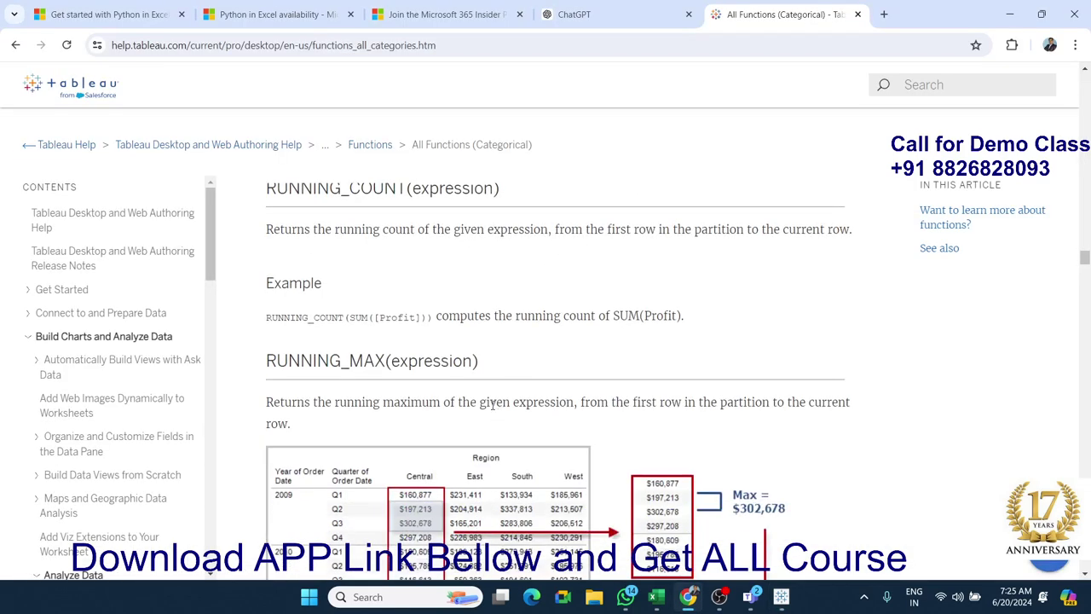
Step: Read down the help page past RUNNING_MAX and RUNNING_MIN to the RUNNING_SUM entry
{"action": "scroll", "coordinate": [492, 404], "scroll_direction": "up", "scroll_amount": 1}
{"action": "scroll", "coordinate": [469, 392], "scroll_direction": "down", "scroll_amount": 1}
{"action": "scroll", "coordinate": [461, 388], "scroll_direction": "down", "scroll_amount": 1}
{"action": "double_click", "coordinate": [365, 360]}
{"action": "scroll", "coordinate": [377, 360], "scroll_direction": "down", "scroll_amount": 2}
{"action": "scroll", "coordinate": [455, 365], "scroll_direction": "down", "scroll_amount": 2}
{"action": "scroll", "coordinate": [455, 362], "scroll_direction": "down", "scroll_amount": 2}
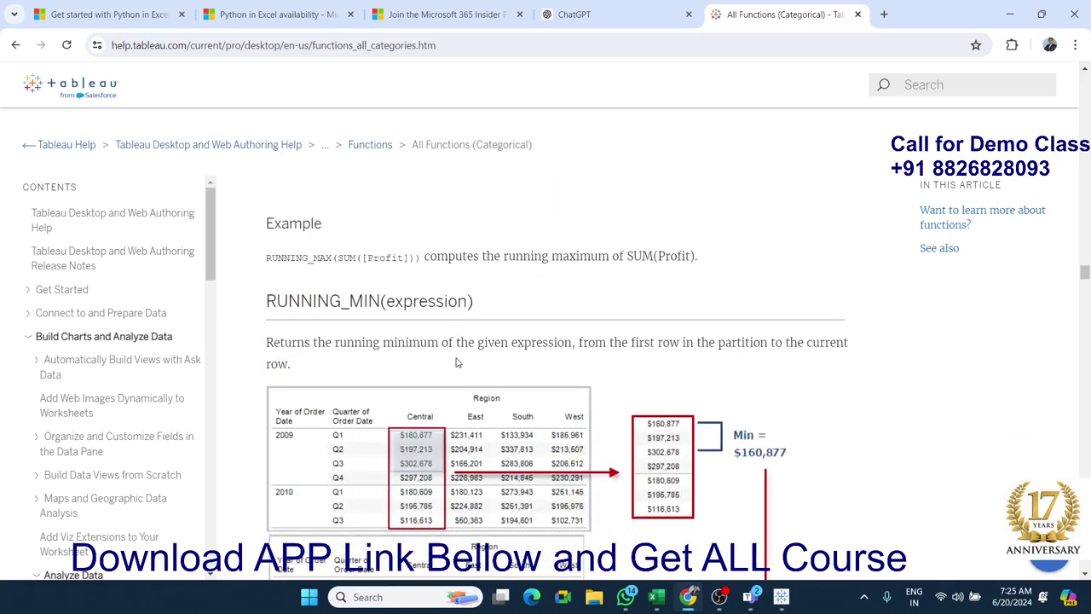
{"action": "scroll", "coordinate": [381, 300], "scroll_direction": "down", "scroll_amount": 2}
{"action": "scroll", "coordinate": [458, 310], "scroll_direction": "down", "scroll_amount": 3}
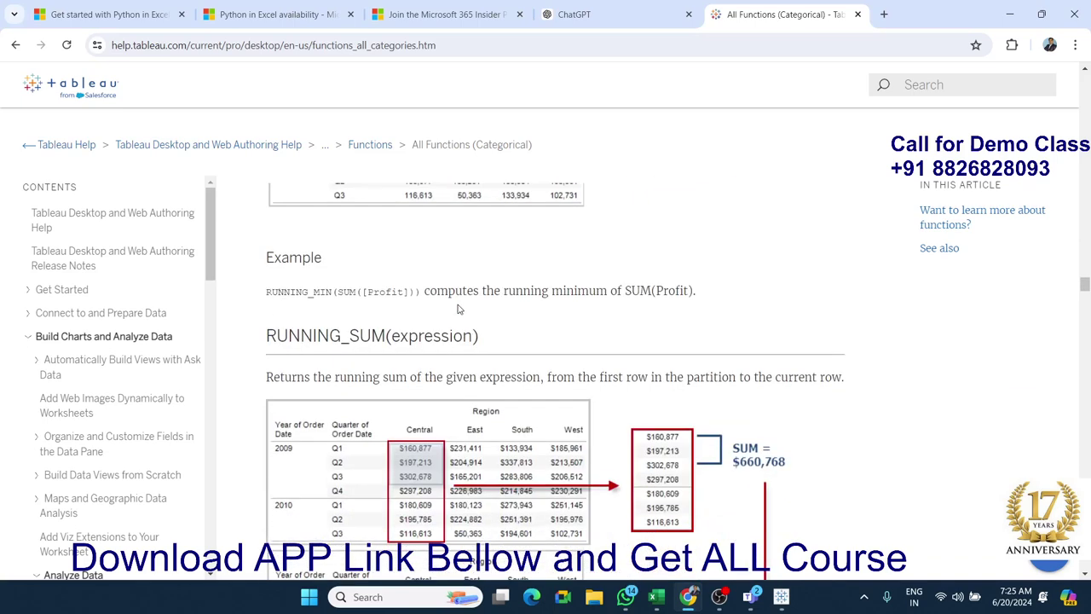
{"action": "double_click", "coordinate": [373, 336]}
Step: Swap RUNNING_COUNT for RUNNING_SUM in the IND formula and apply RUNNING_SUM(SUM([Qty]))
{"action": "key", "text": "alt+Tab"}
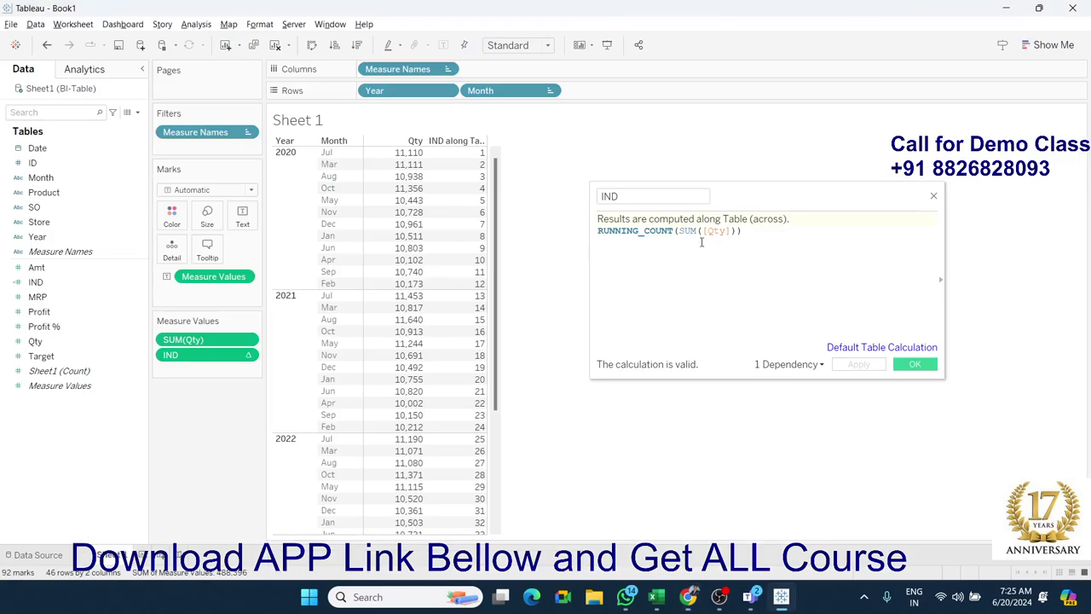
{"action": "double_click", "coordinate": [660, 231]}
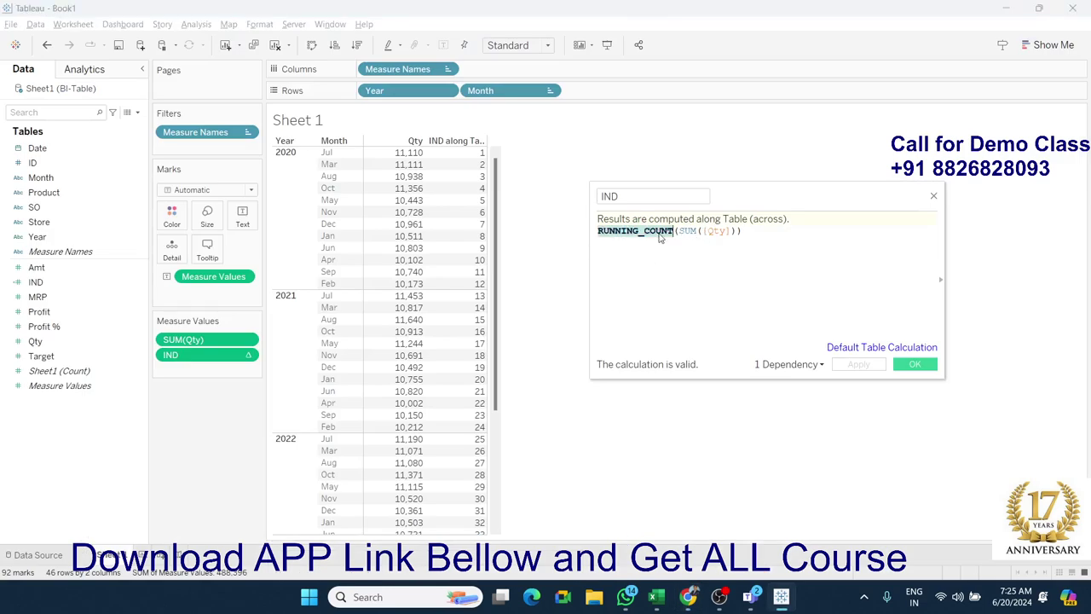
{"action": "type", "text": "run"}
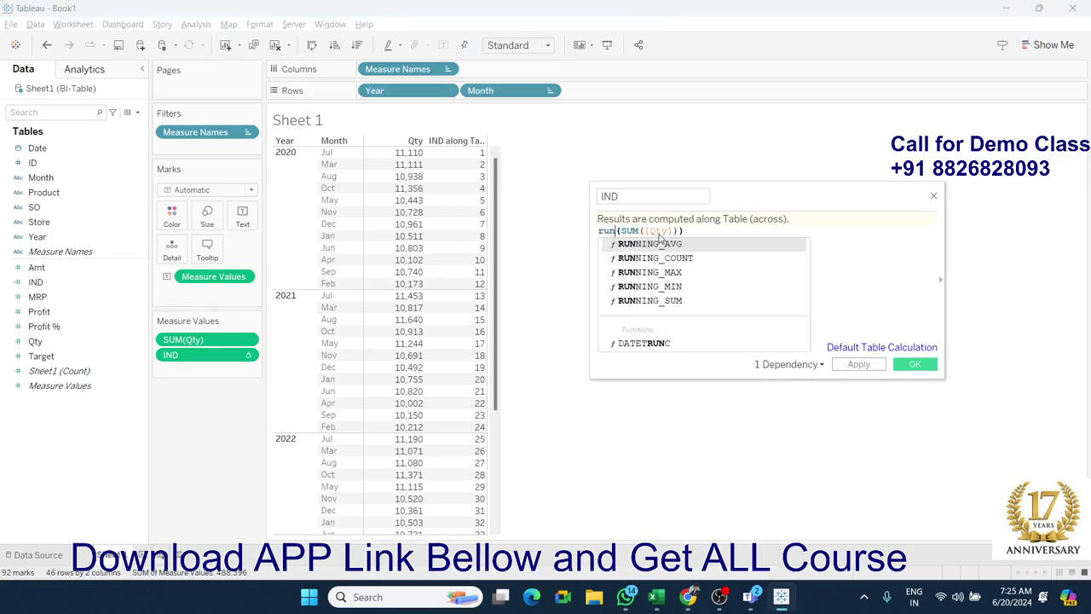
{"action": "key", "text": "Down"}
{"action": "key", "text": "Down"}
{"action": "key", "text": "Down"}
{"action": "key", "text": "Down"}
{"action": "key", "text": "Return"}
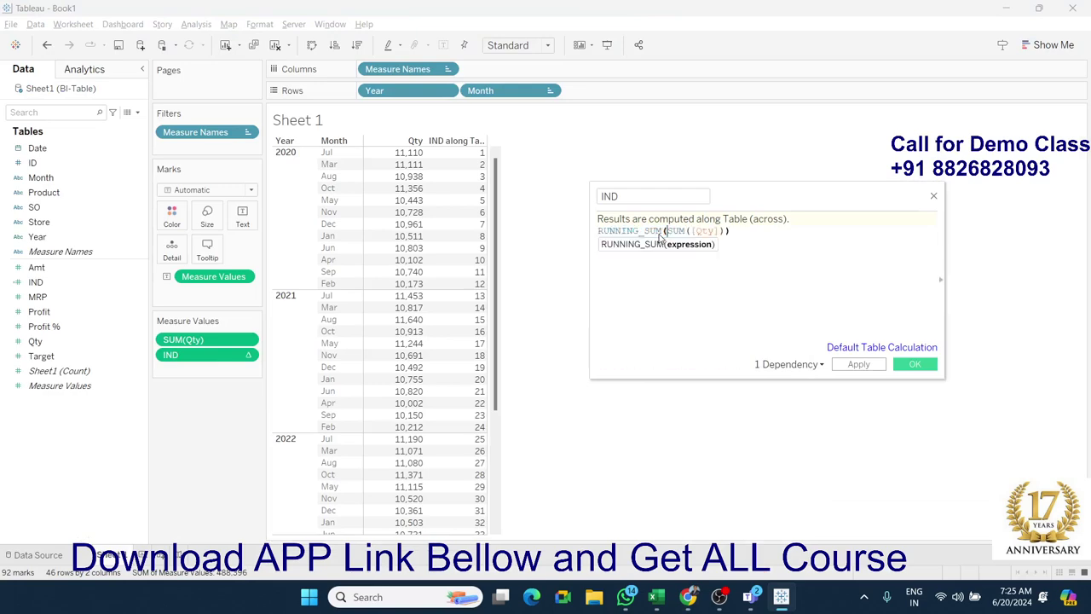
{"action": "left_click", "coordinate": [850, 365]}
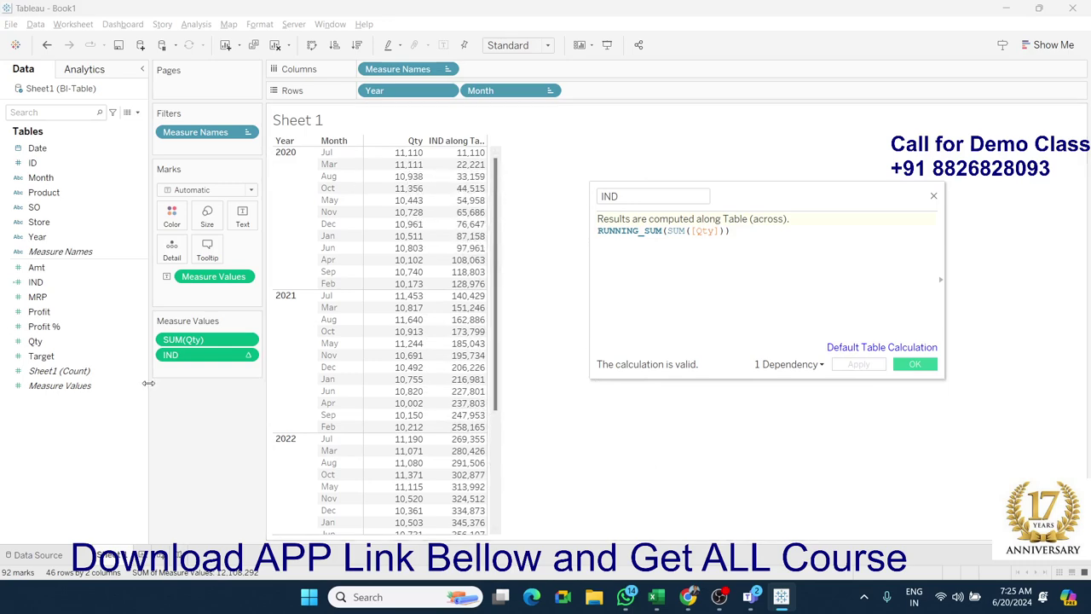
Step: Remove SUM(Qty), switch to horizontal bars in Show Me, then swap rows and columns
{"action": "left_click_drag", "start_coordinate": [181, 339], "coordinate": [56, 339]}
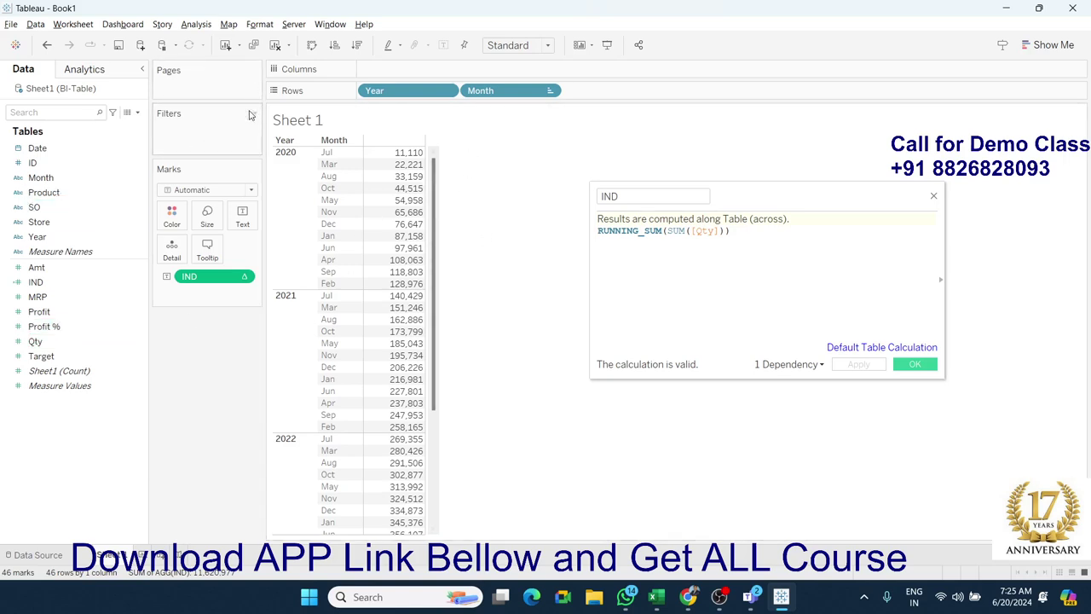
{"action": "left_click", "coordinate": [1031, 45]}
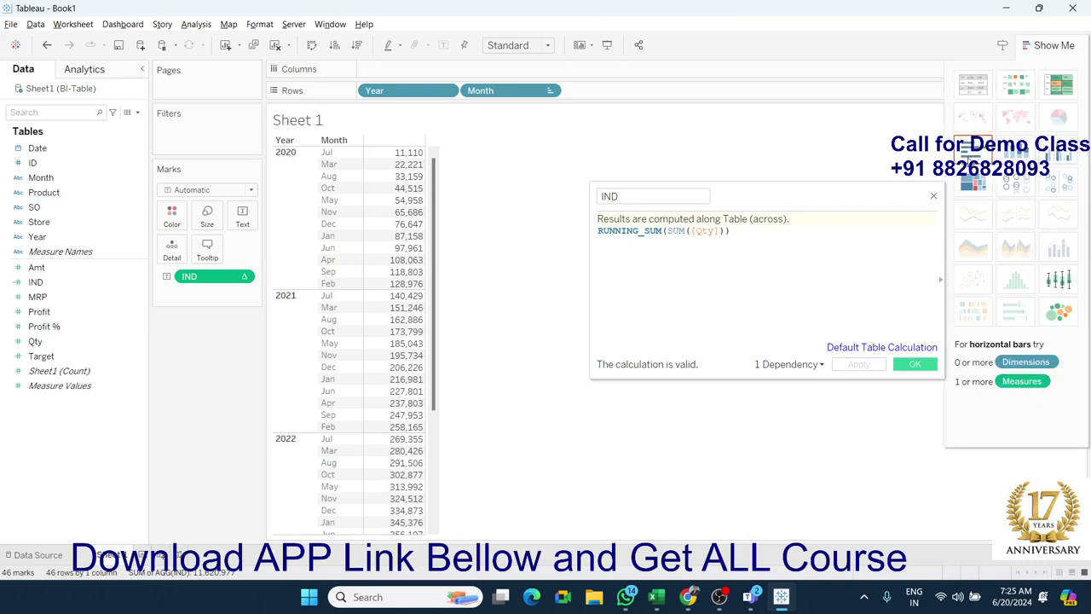
{"action": "left_click", "coordinate": [972, 151]}
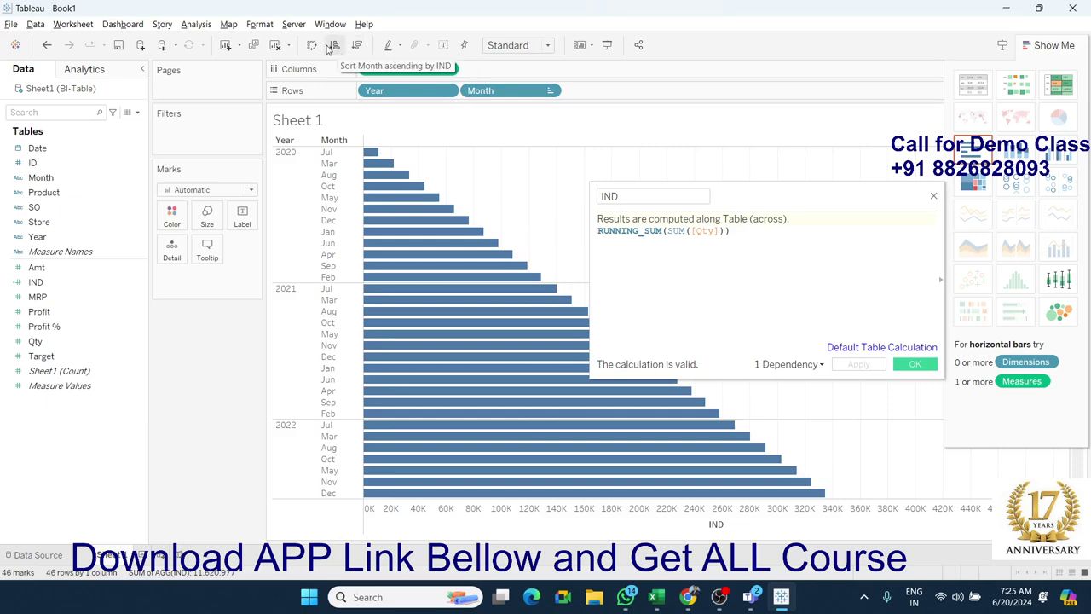
{"action": "left_click", "coordinate": [313, 47]}
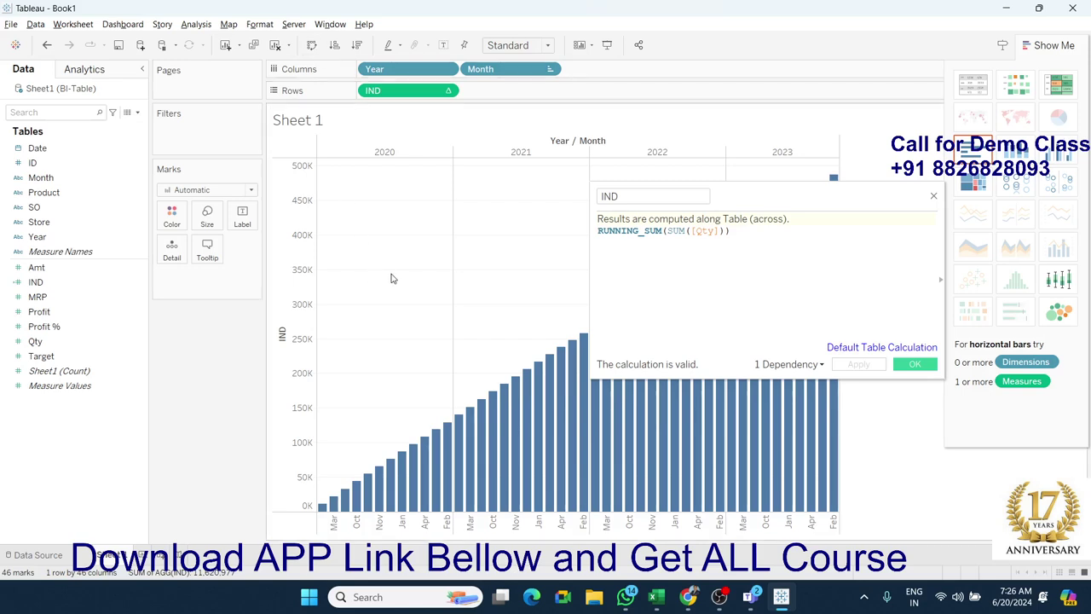
{"action": "left_click_drag", "start_coordinate": [769, 195], "coordinate": [640, 180]}
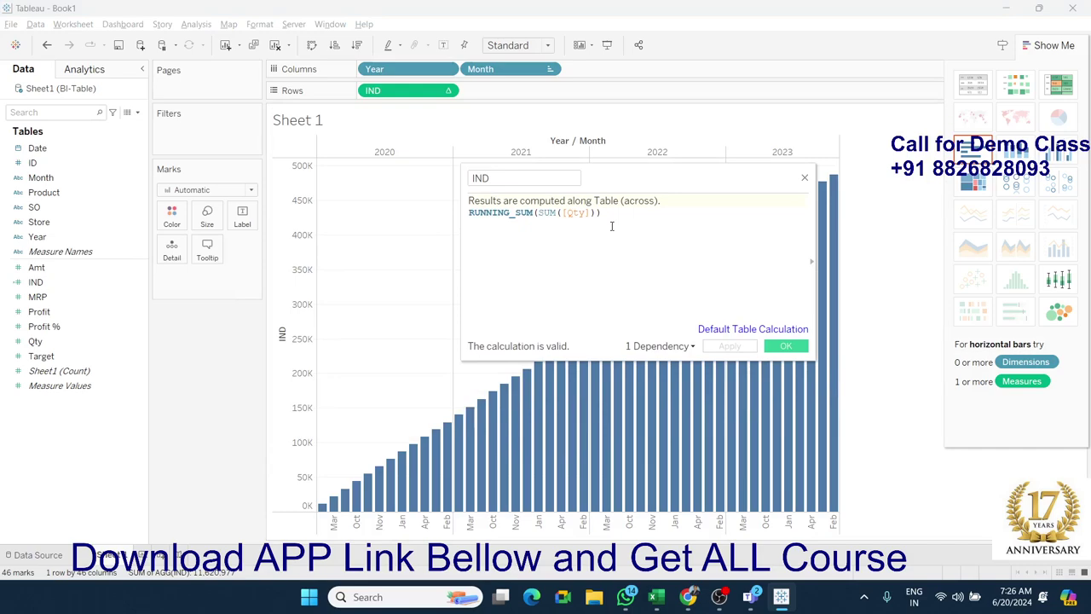
{"action": "key", "text": "alt+Tab"}
Step: Scroll through the RUNNING_MIN, RUNNING_MAX and RUNNING_SUM help entries, then return to Tableau
{"action": "scroll", "coordinate": [495, 320], "scroll_direction": "down", "scroll_amount": 1}
{"action": "scroll", "coordinate": [470, 327], "scroll_direction": "up", "scroll_amount": 3}
{"action": "scroll", "coordinate": [467, 323], "scroll_direction": "down", "scroll_amount": 2}
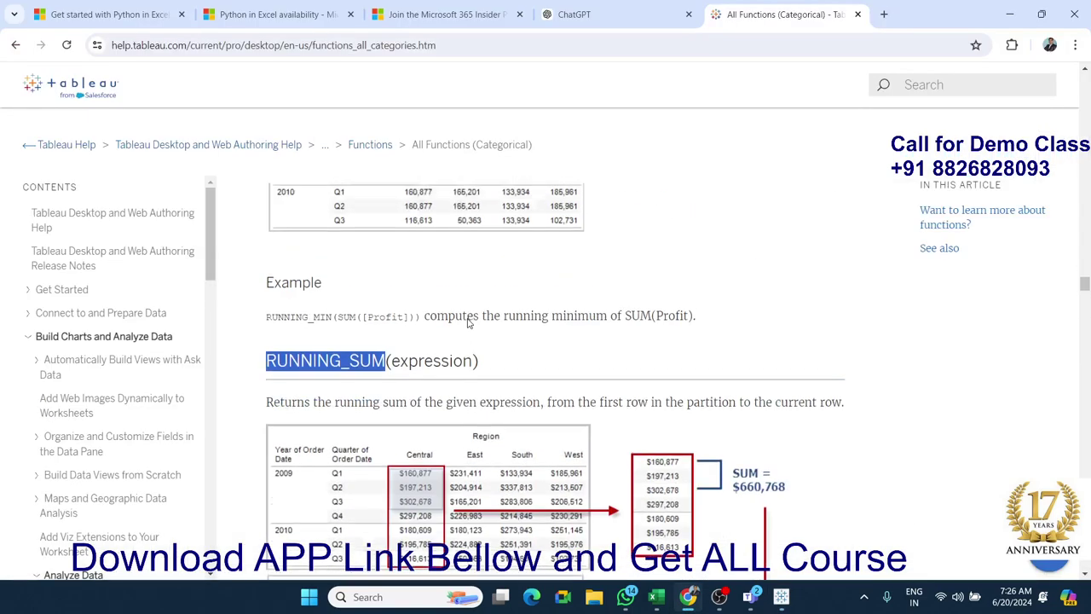
{"action": "scroll", "coordinate": [467, 322], "scroll_direction": "up", "scroll_amount": 3}
{"action": "scroll", "coordinate": [426, 327], "scroll_direction": "up", "scroll_amount": 3}
{"action": "double_click", "coordinate": [349, 301]}
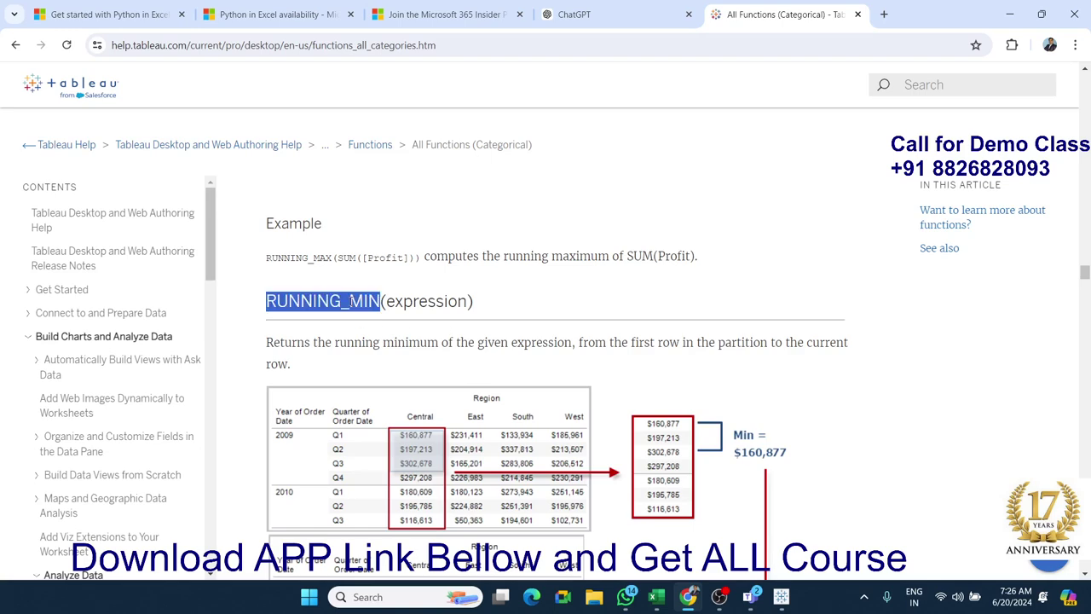
{"action": "scroll", "coordinate": [375, 337], "scroll_direction": "up", "scroll_amount": 3}
{"action": "scroll", "coordinate": [375, 336], "scroll_direction": "up", "scroll_amount": 4}
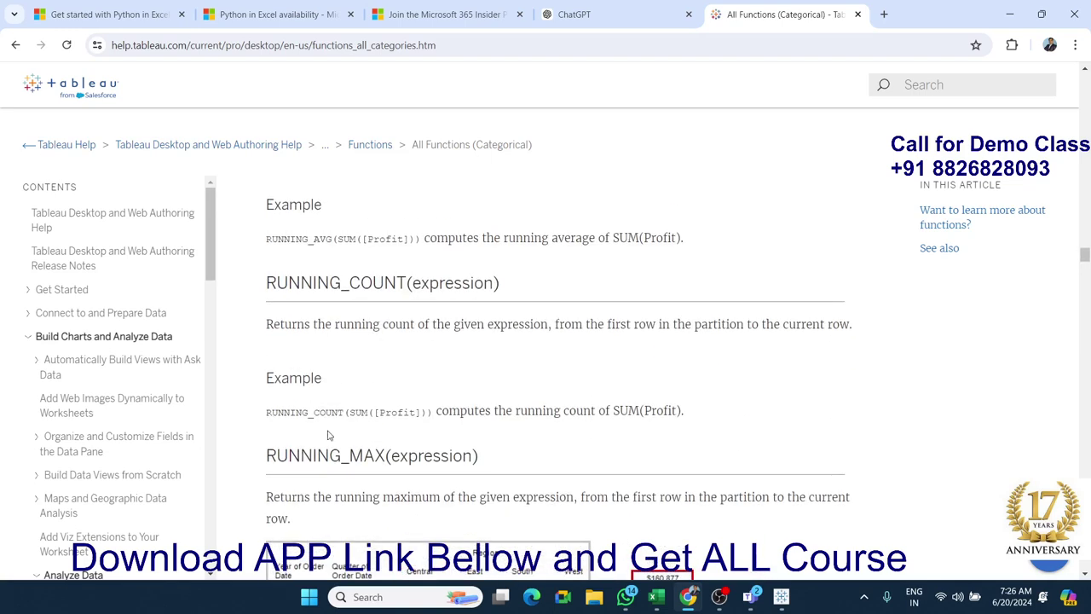
{"action": "left_click_drag", "start_coordinate": [389, 460], "coordinate": [381, 460]}
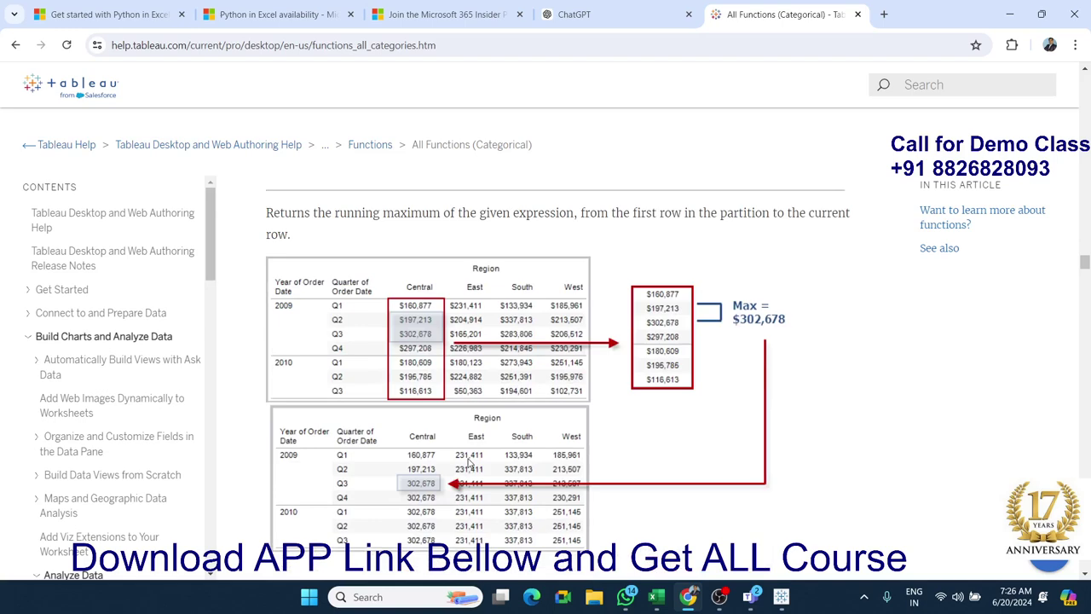
{"action": "scroll", "coordinate": [469, 462], "scroll_direction": "down", "scroll_amount": 2}
{"action": "scroll", "coordinate": [469, 463], "scroll_direction": "down", "scroll_amount": 3}
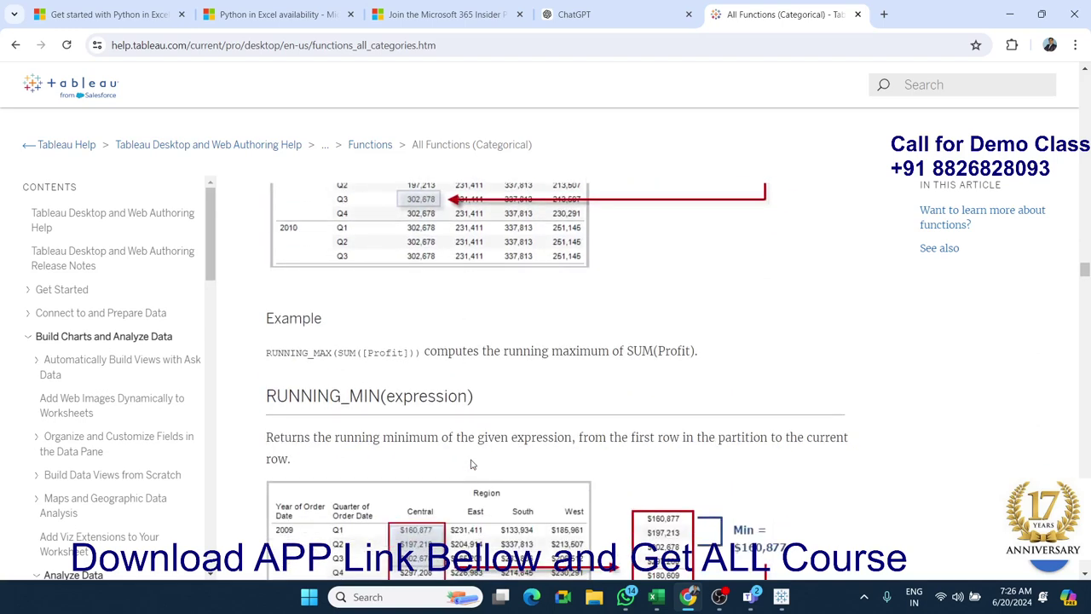
{"action": "scroll", "coordinate": [470, 463], "scroll_direction": "down", "scroll_amount": 3}
{"action": "scroll", "coordinate": [474, 463], "scroll_direction": "down", "scroll_amount": 2}
{"action": "scroll", "coordinate": [474, 462], "scroll_direction": "down", "scroll_amount": 1}
{"action": "scroll", "coordinate": [473, 463], "scroll_direction": "down", "scroll_amount": 1}
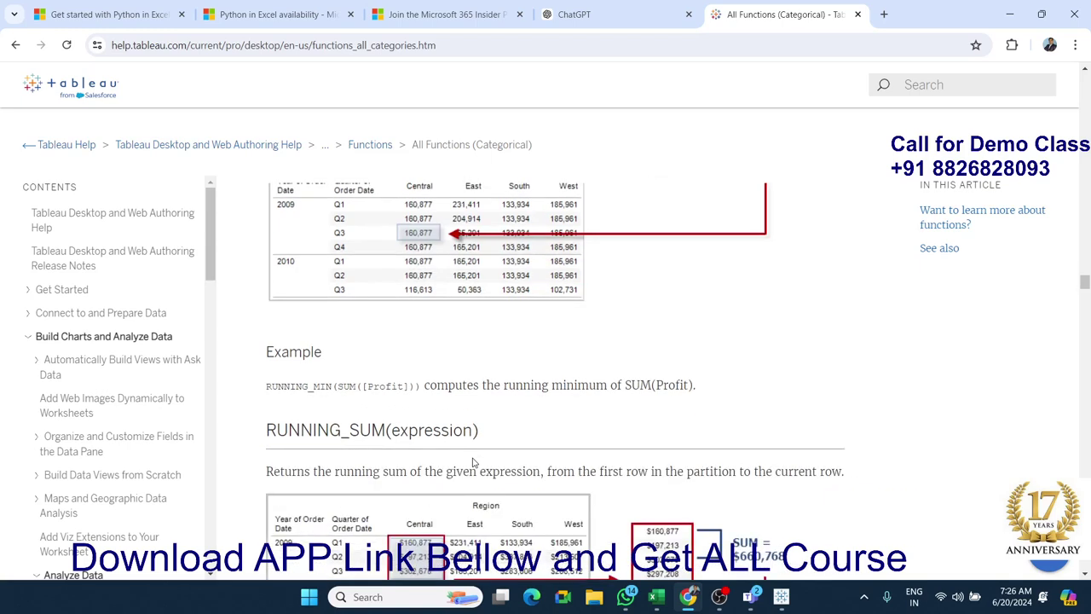
{"action": "key", "text": "alt+Tab"}
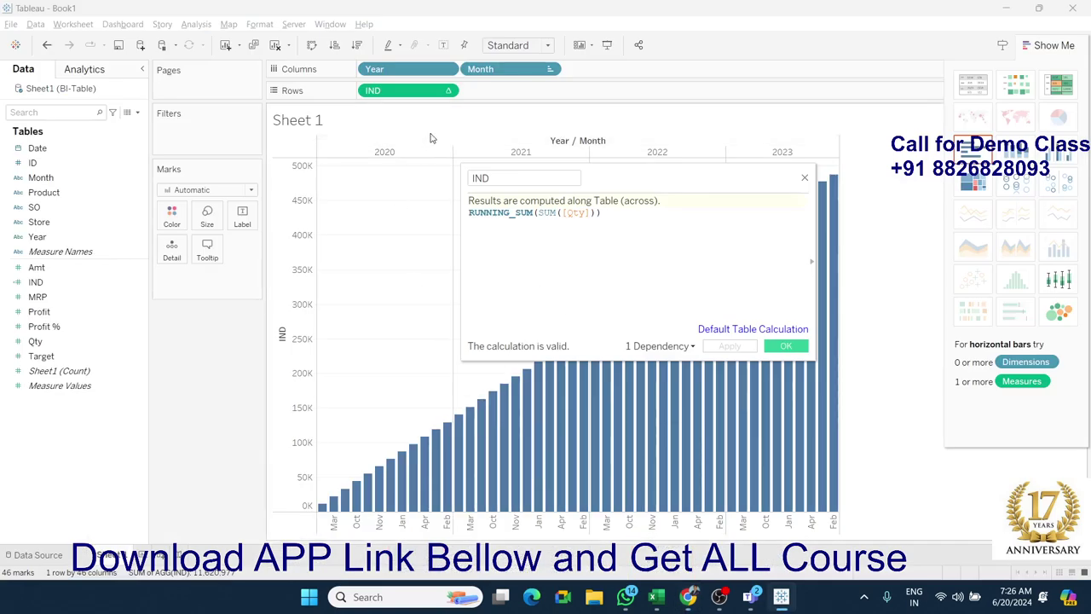
Step: Drag the Month, Year and IND pills off the shelves, undoing one Month removal once
{"action": "left_click_drag", "start_coordinate": [486, 74], "coordinate": [77, 202]}
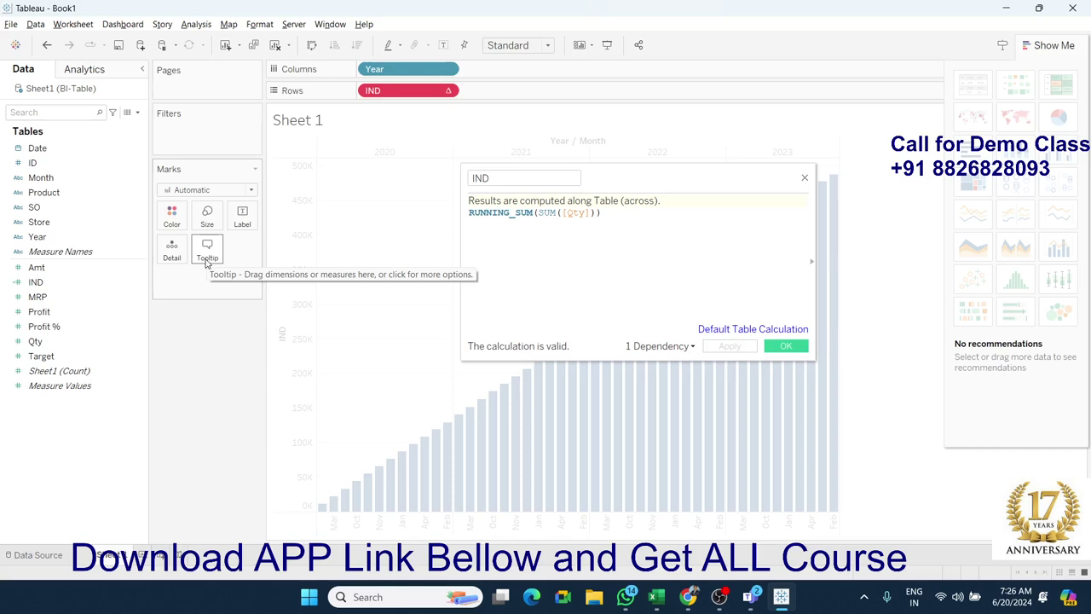
{"action": "key", "text": "ctrl+z"}
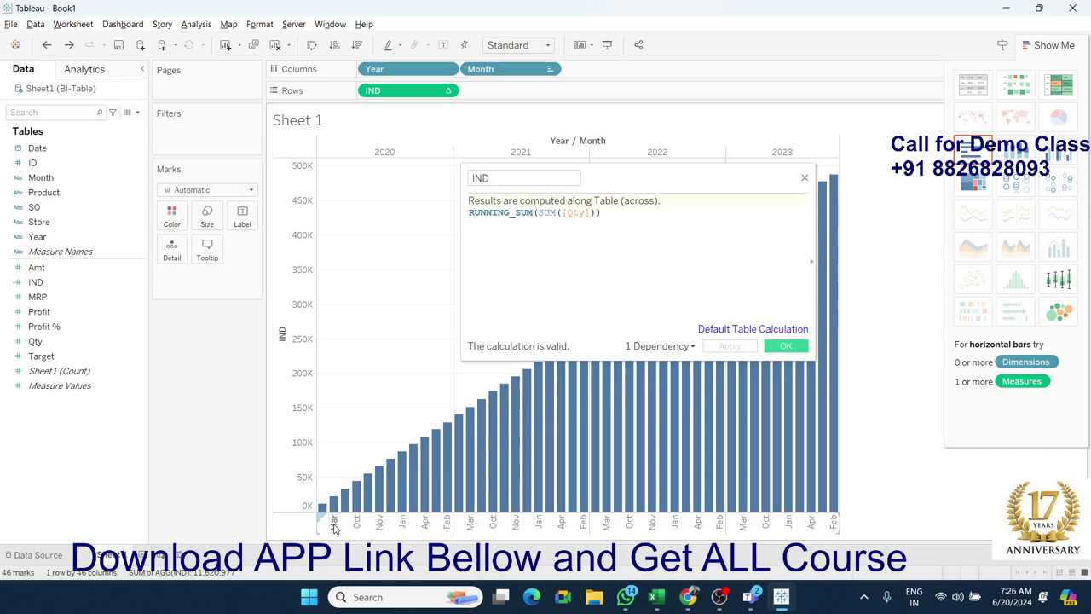
{"action": "mouse_move", "coordinate": [510, 69]}
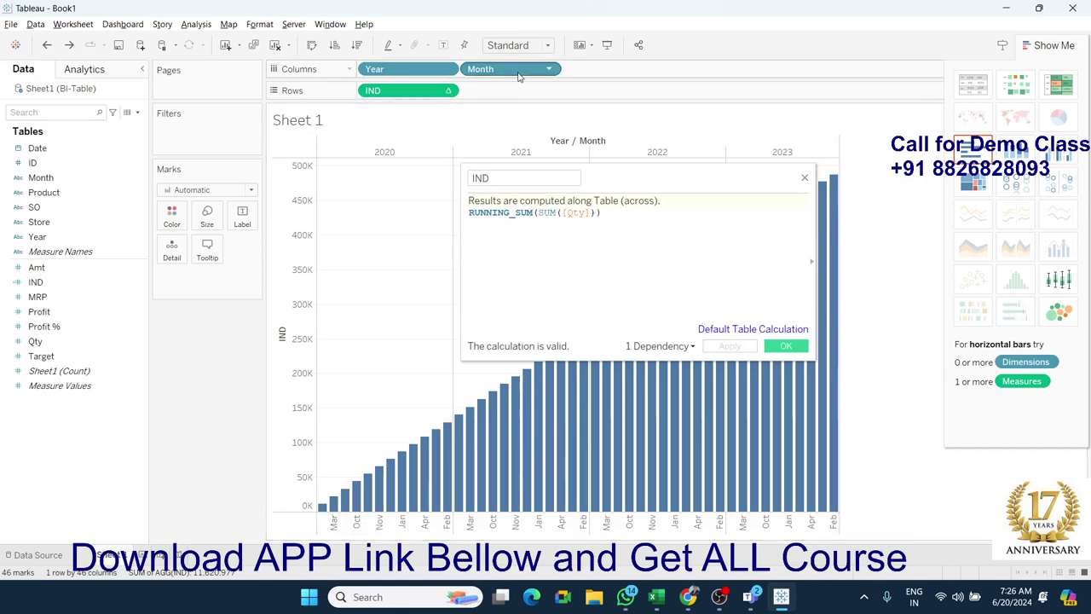
{"action": "mouse_move", "coordinate": [517, 76]}
{"action": "left_mouse_down"}
{"action": "mouse_move", "coordinate": [362, 79]}
{"action": "mouse_move", "coordinate": [104, 110]}
{"action": "left_mouse_up"}
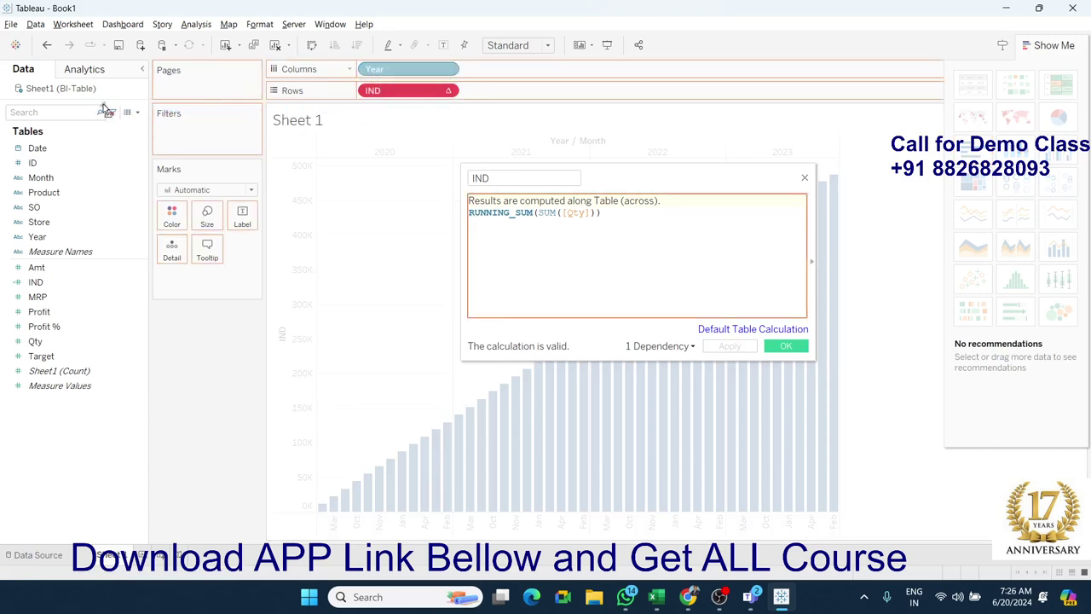
{"action": "mouse_move", "coordinate": [36, 236]}
{"action": "left_mouse_down"}
{"action": "mouse_move", "coordinate": [422, 81]}
{"action": "mouse_move", "coordinate": [102, 173]}
{"action": "left_mouse_up"}
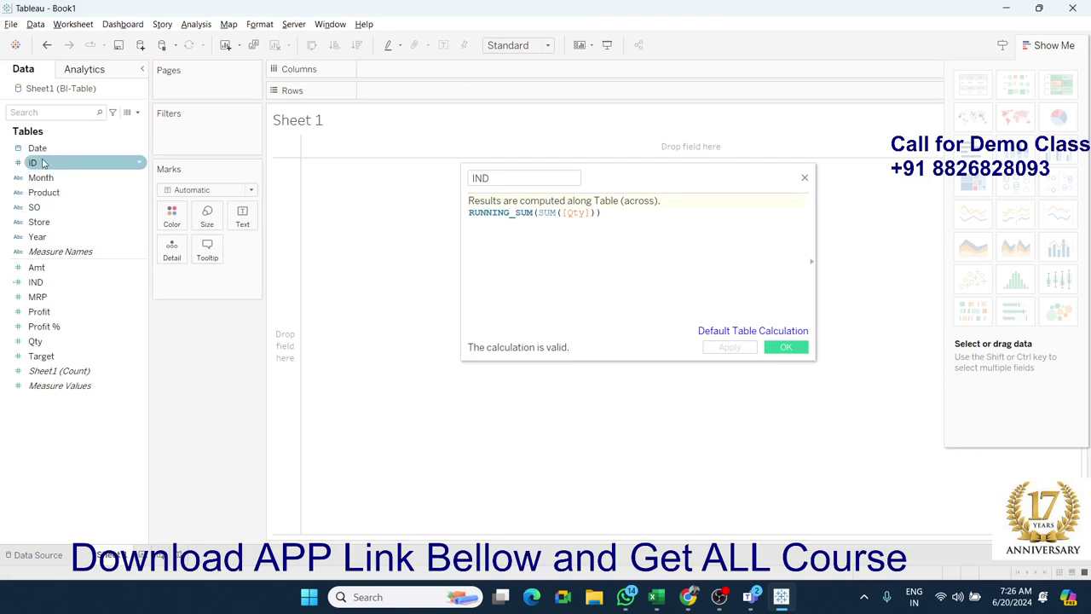
Step: Put Year on Rows and add the IND values beside each year
{"action": "mouse_move", "coordinate": [38, 236]}
{"action": "left_mouse_down"}
{"action": "mouse_move", "coordinate": [409, 96]}
{"action": "mouse_move", "coordinate": [401, 68]}
{"action": "left_mouse_up"}
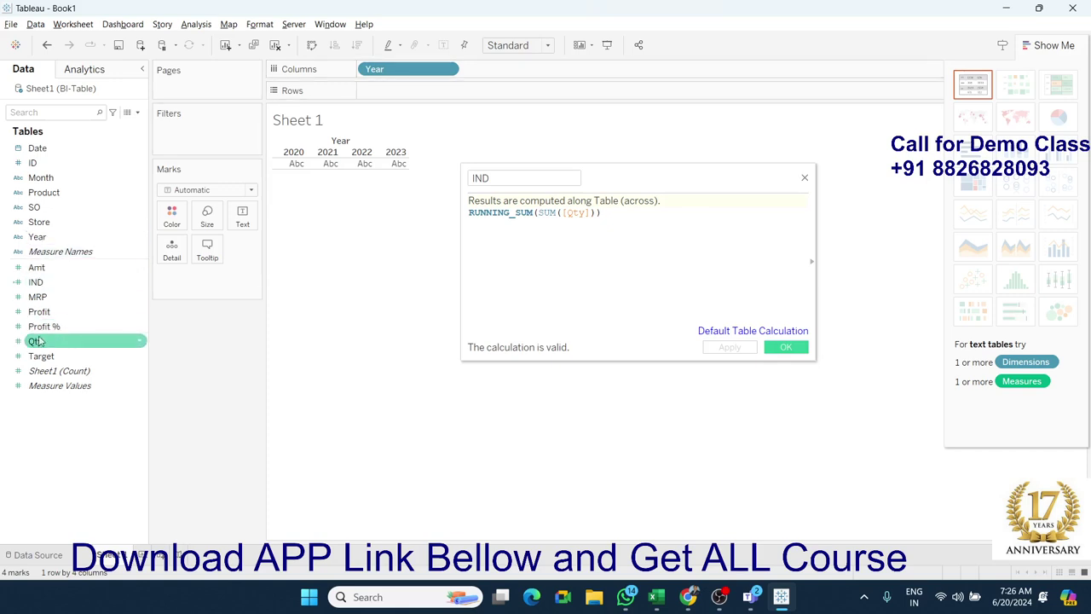
{"action": "left_click", "coordinate": [46, 286]}
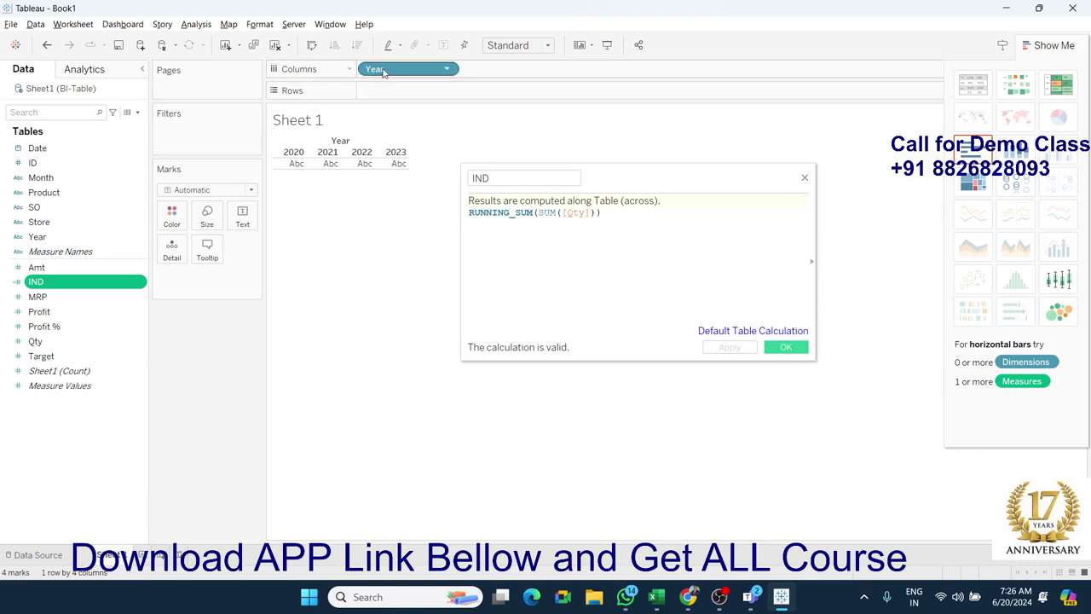
{"action": "left_click_drag", "start_coordinate": [388, 69], "coordinate": [384, 90]}
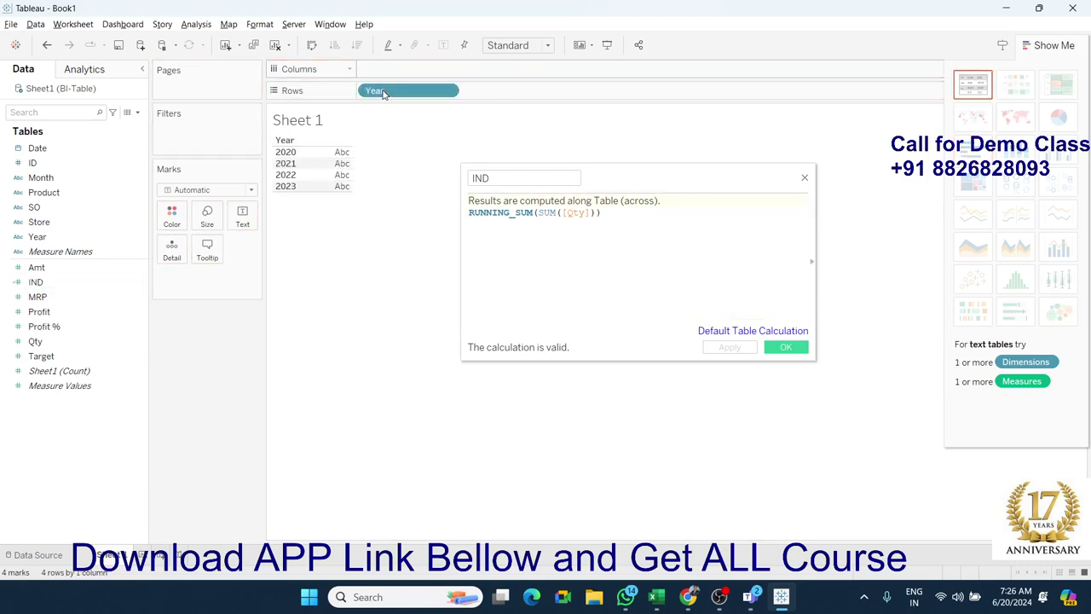
{"action": "left_click", "coordinate": [94, 282]}
{"action": "mouse_move", "coordinate": [50, 291]}
{"action": "left_mouse_down"}
{"action": "mouse_move", "coordinate": [418, 81]}
{"action": "mouse_move", "coordinate": [346, 167]}
{"action": "mouse_move", "coordinate": [338, 205]}
{"action": "left_mouse_up"}
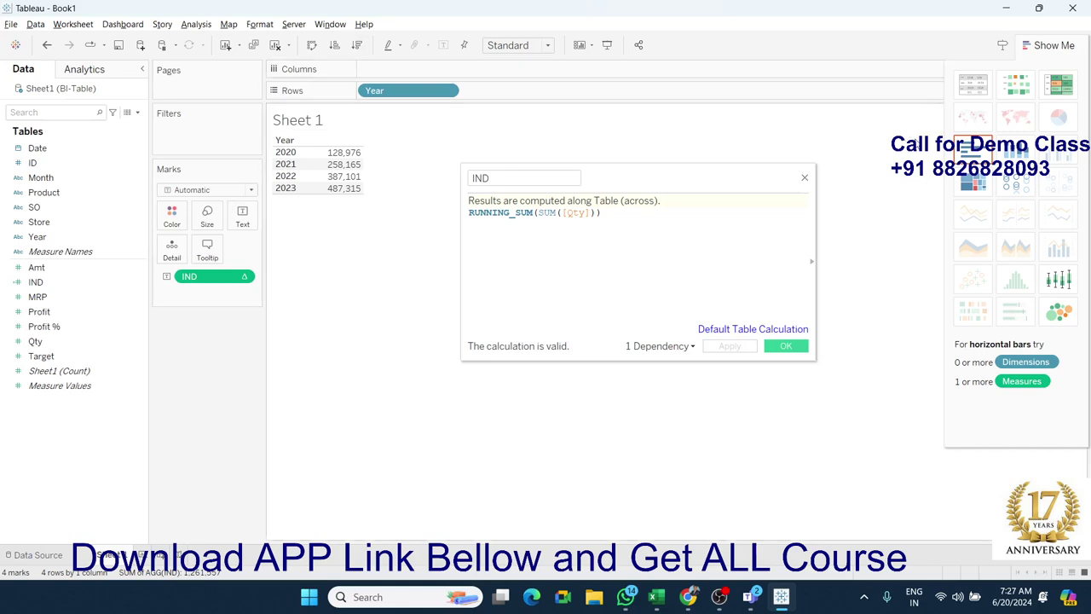
Step: Turn the year table into horizontal bars, then swap axes for vertical columns
{"action": "left_click", "coordinate": [1022, 151]}
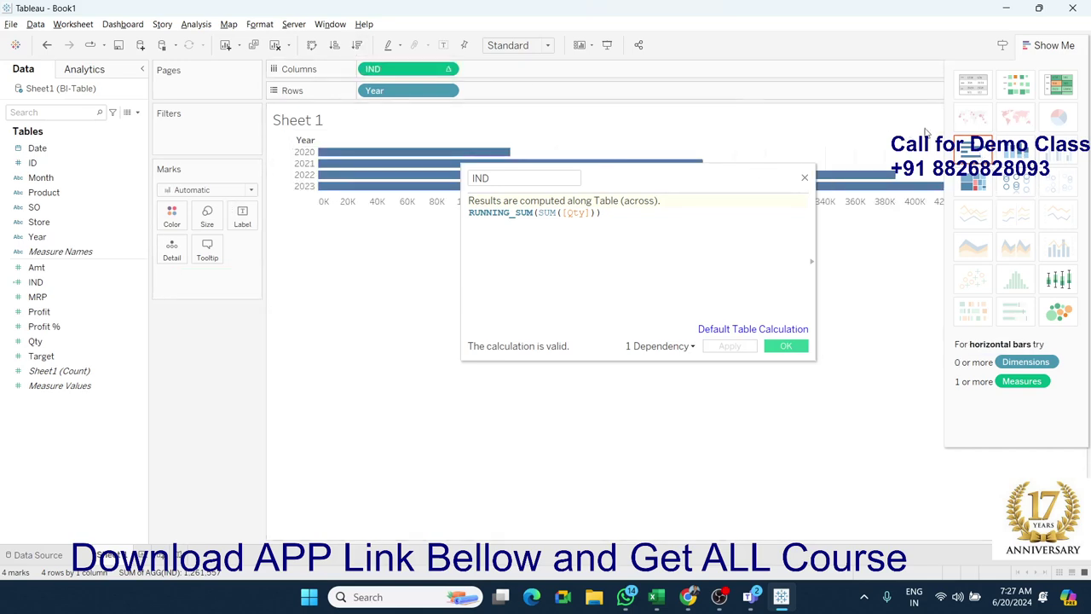
{"action": "left_click", "coordinate": [312, 44]}
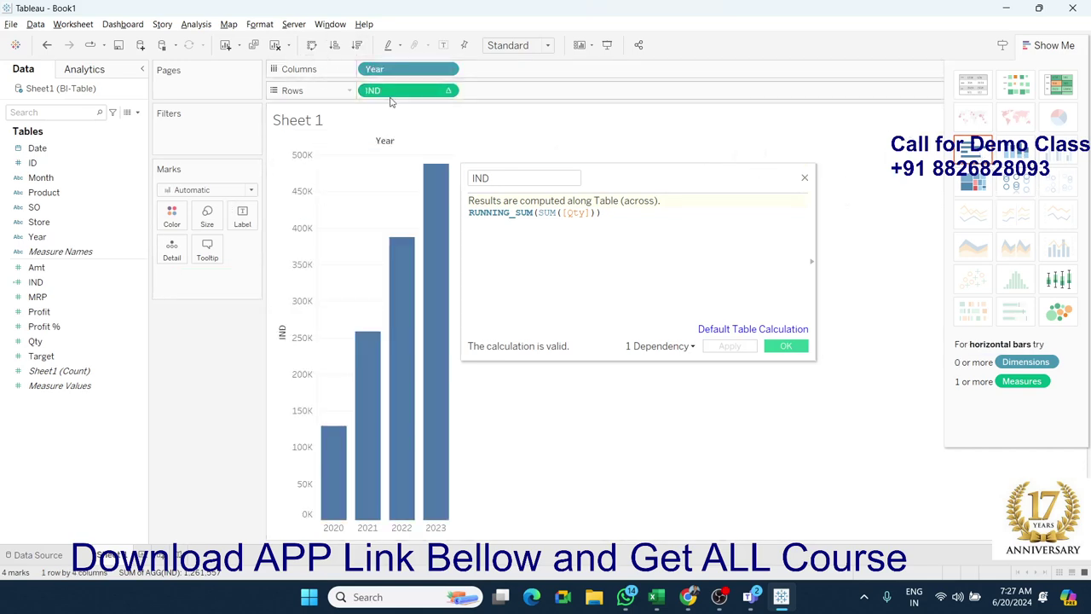
{"action": "left_click_drag", "start_coordinate": [623, 178], "coordinate": [725, 137]}
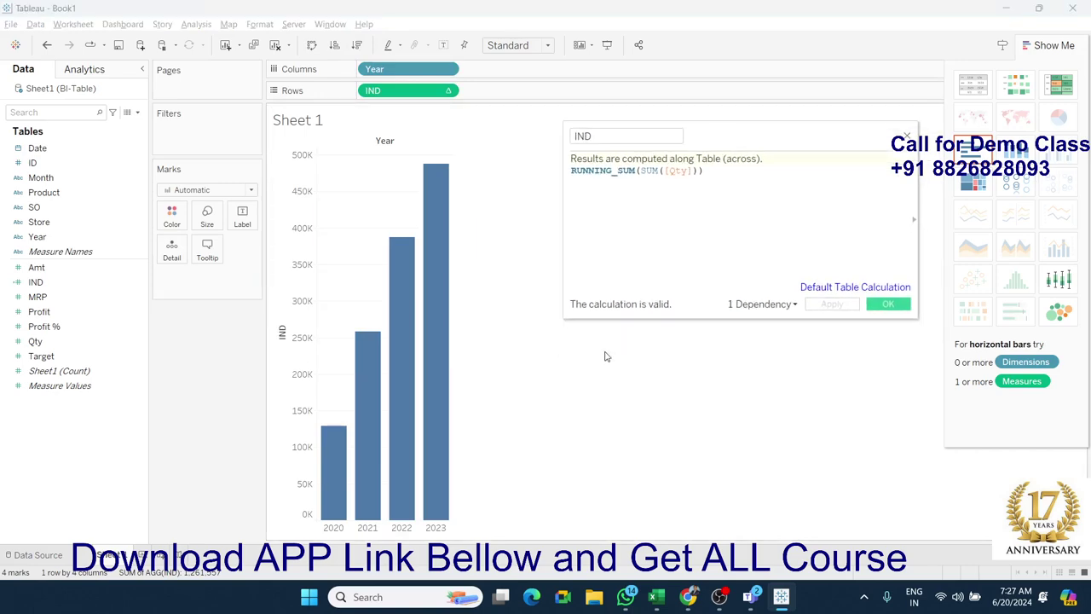
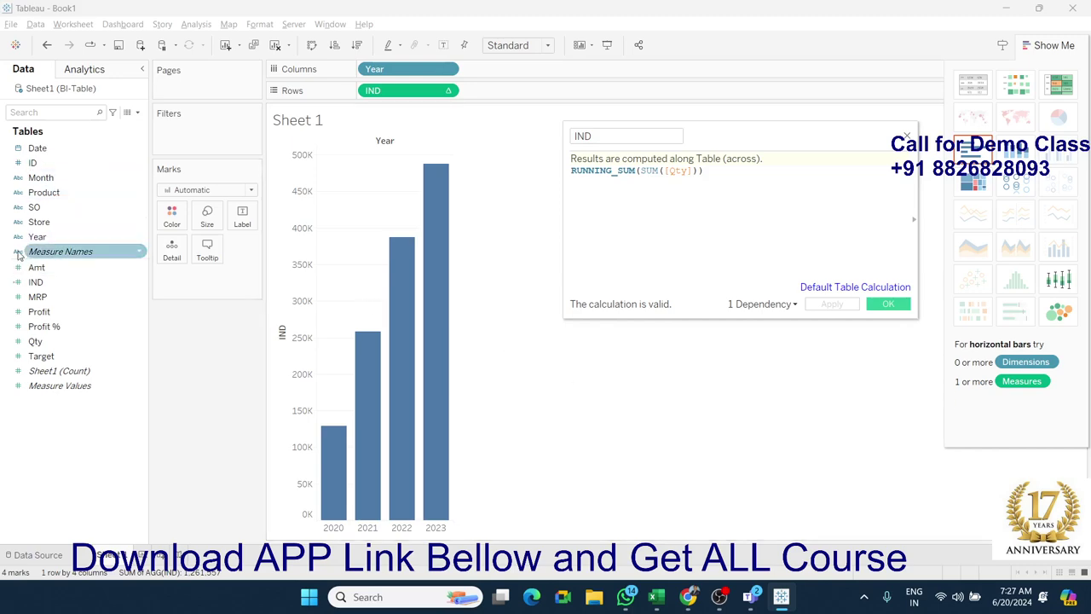
Step: Briefly split the bars by Month, then clear Year and IND so Sheet 1 is empty
{"action": "left_click_drag", "start_coordinate": [41, 177], "coordinate": [497, 74]}
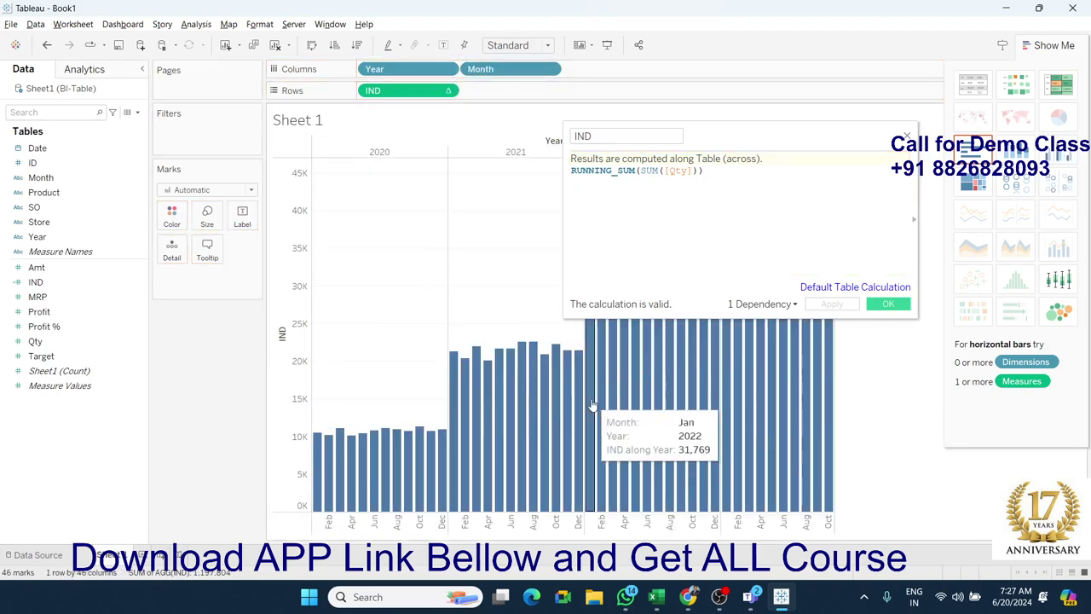
{"action": "mouse_move", "coordinate": [751, 124]}
{"action": "left_mouse_down"}
{"action": "mouse_move", "coordinate": [914, 83]}
{"action": "mouse_move", "coordinate": [948, 105]}
{"action": "left_mouse_up"}
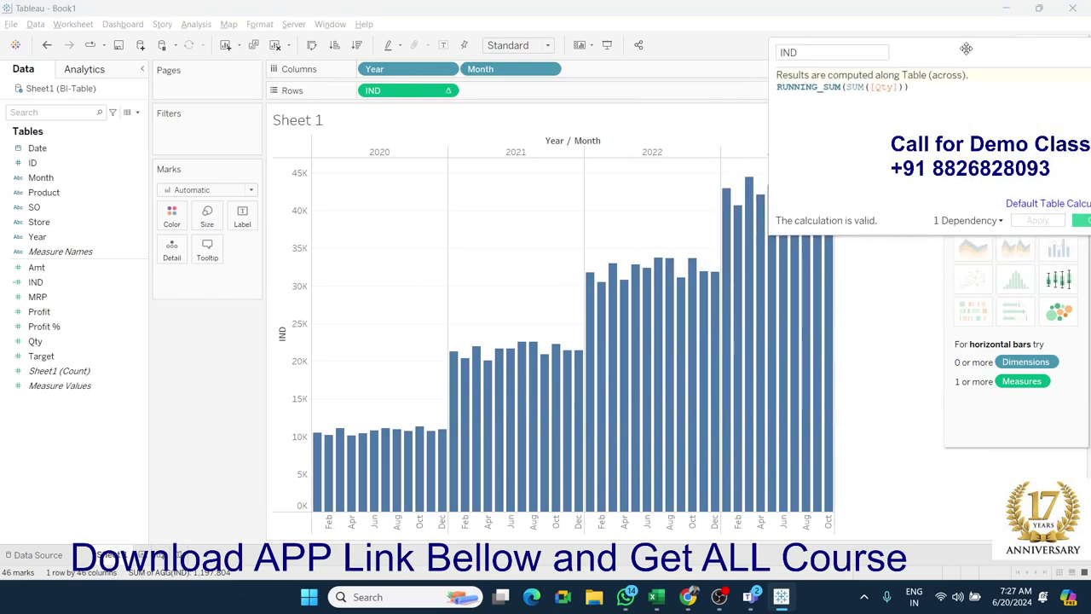
{"action": "left_click_drag", "start_coordinate": [947, 105], "coordinate": [965, 85]}
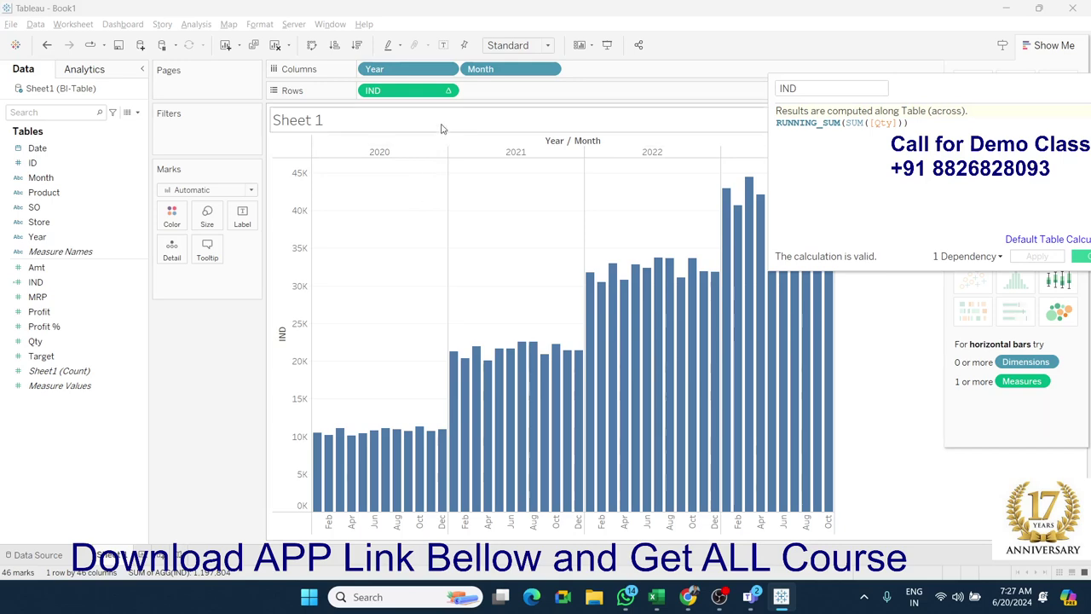
{"action": "mouse_move", "coordinate": [511, 68]}
{"action": "left_mouse_down"}
{"action": "mouse_move", "coordinate": [158, 83]}
{"action": "mouse_move", "coordinate": [125, 99]}
{"action": "left_mouse_up"}
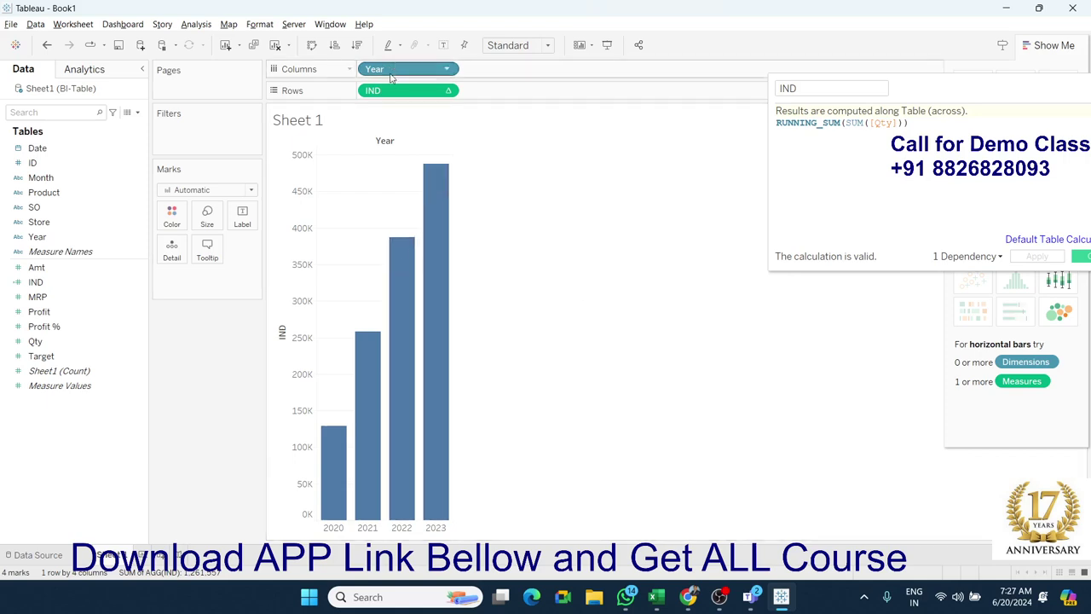
{"action": "left_click", "coordinate": [883, 123]}
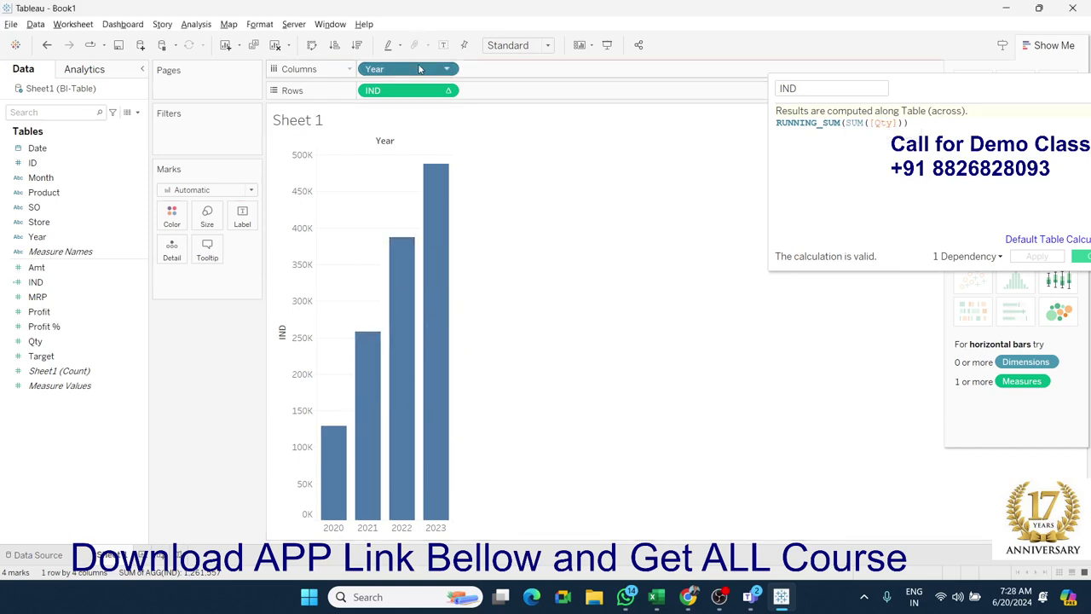
{"action": "mouse_move", "coordinate": [418, 68]}
{"action": "left_mouse_down"}
{"action": "mouse_move", "coordinate": [407, 106]}
{"action": "mouse_move", "coordinate": [124, 79]}
{"action": "mouse_move", "coordinate": [66, 253]}
{"action": "left_mouse_up"}
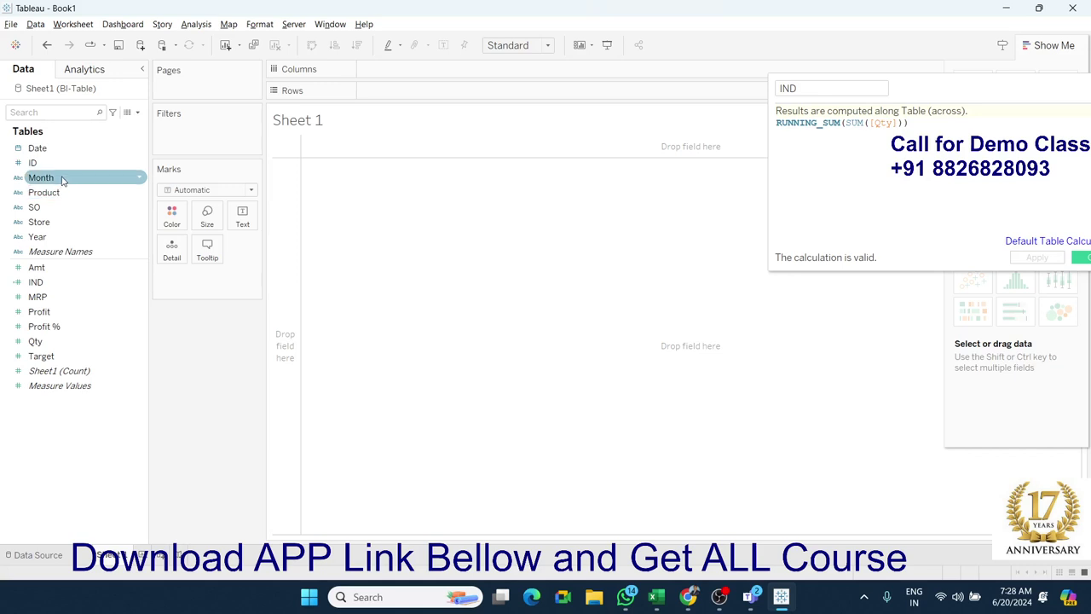
Step: Lay out Date as Quarter rows with Month listed under each quarter
{"action": "left_click_drag", "start_coordinate": [66, 148], "coordinate": [418, 78]}
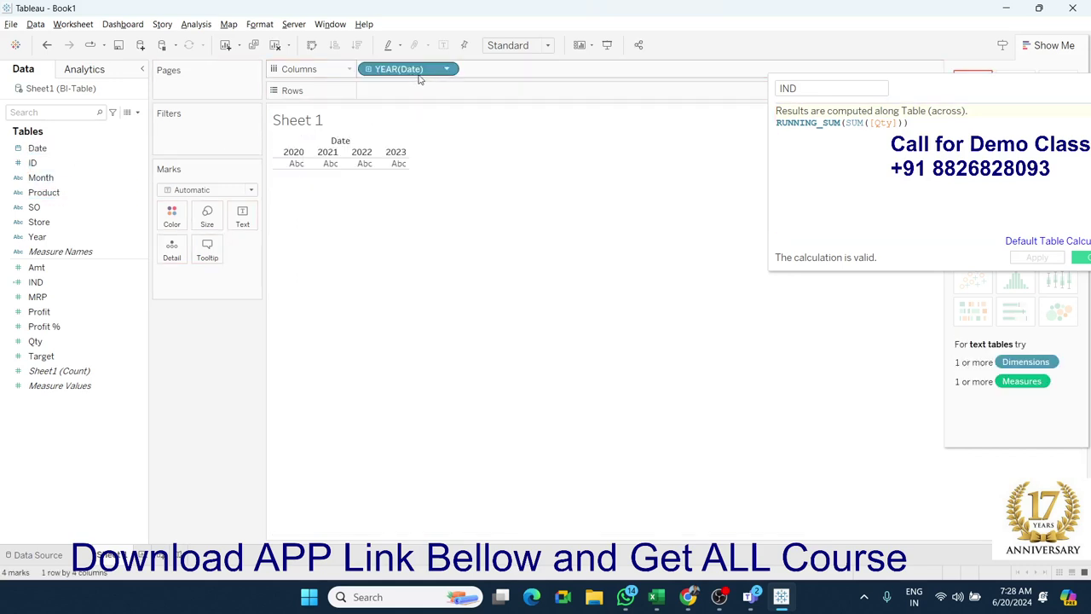
{"action": "left_click", "coordinate": [371, 70]}
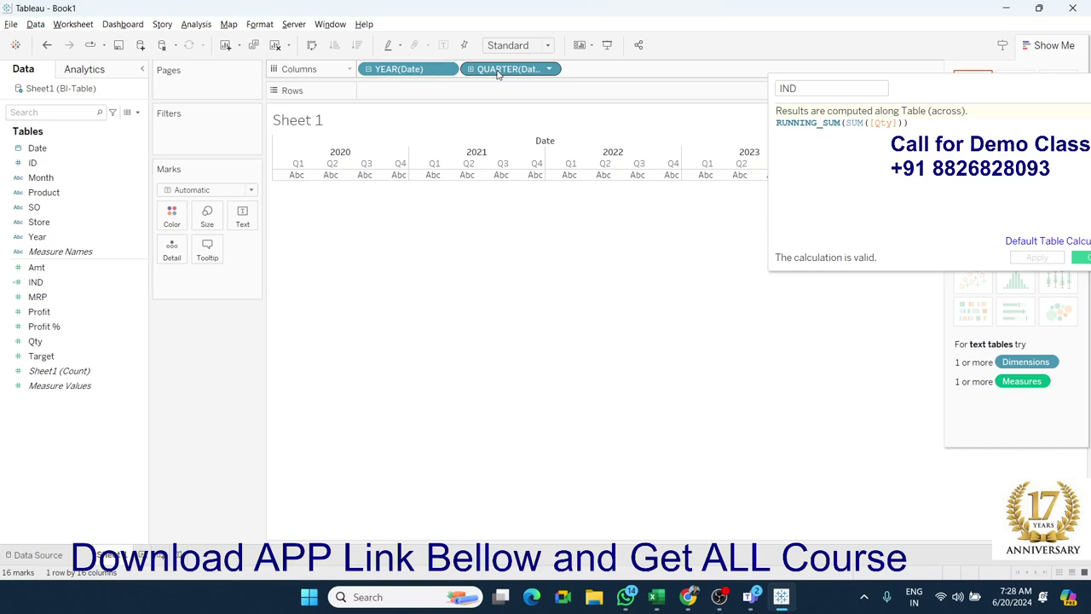
{"action": "left_click_drag", "start_coordinate": [379, 69], "coordinate": [397, 95]}
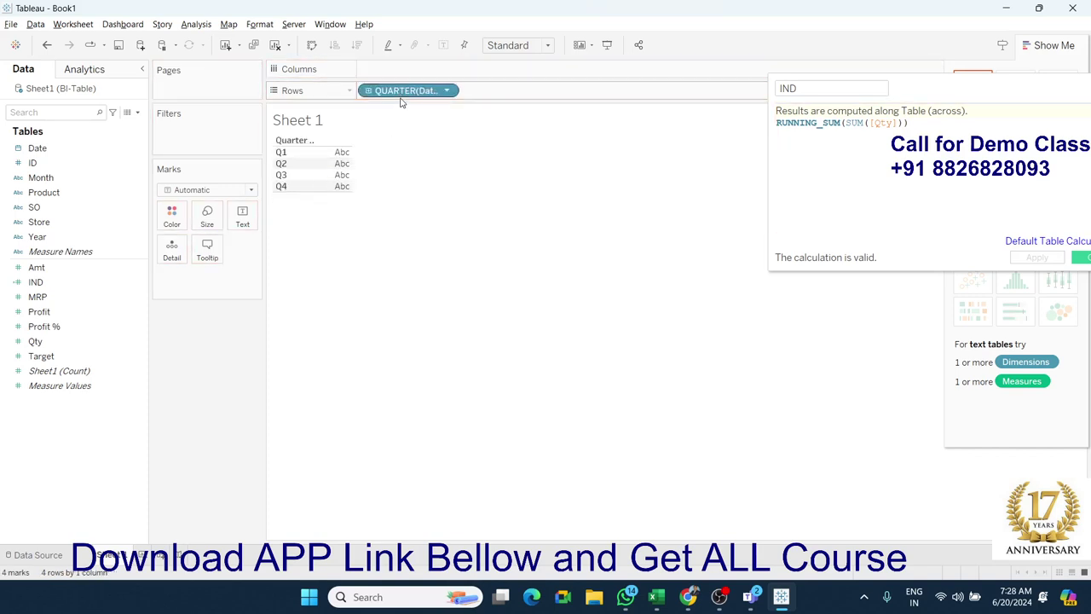
{"action": "left_click", "coordinate": [369, 91]}
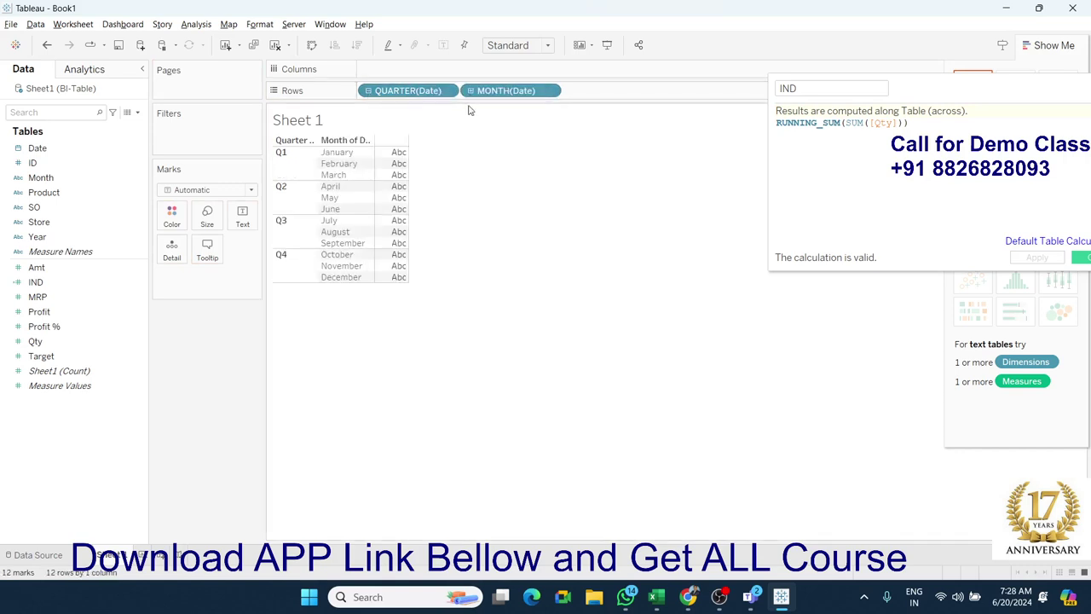
{"action": "left_click", "coordinate": [29, 176]}
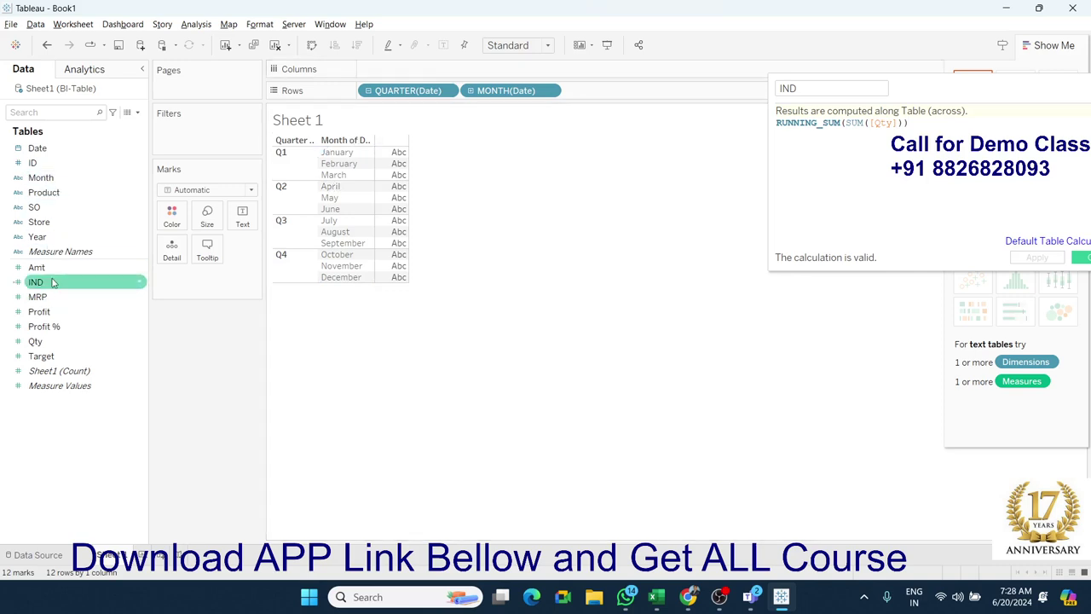
Step: Fill the table with IND running sums and sort quarters descending, Q4 to Q1
{"action": "mouse_move", "coordinate": [35, 281]}
{"action": "left_mouse_down"}
{"action": "mouse_move", "coordinate": [557, 136]}
{"action": "mouse_move", "coordinate": [390, 176]}
{"action": "left_mouse_up"}
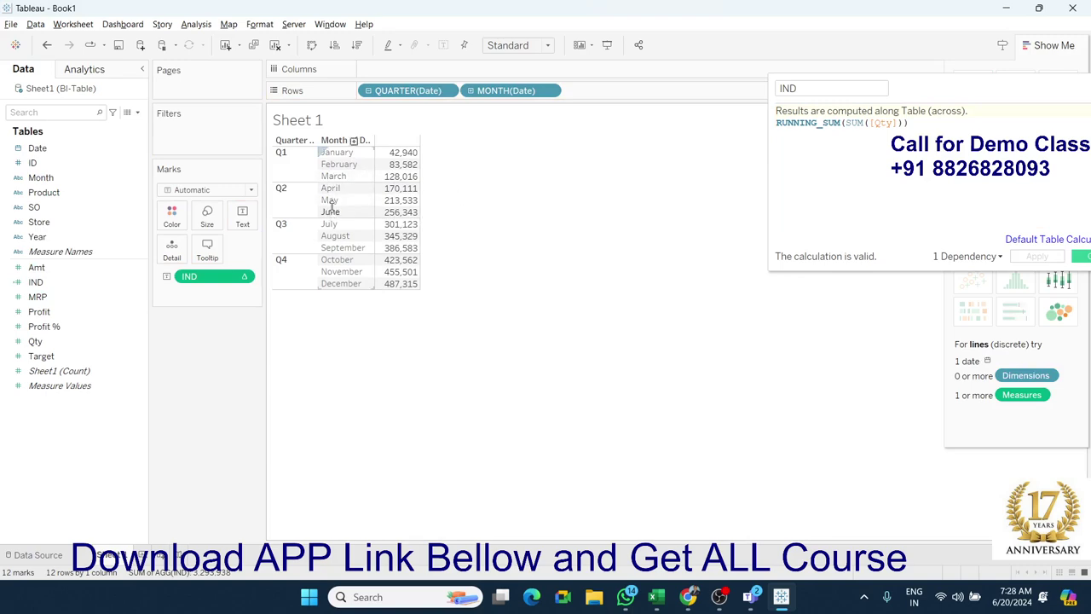
{"action": "left_click", "coordinate": [312, 144]}
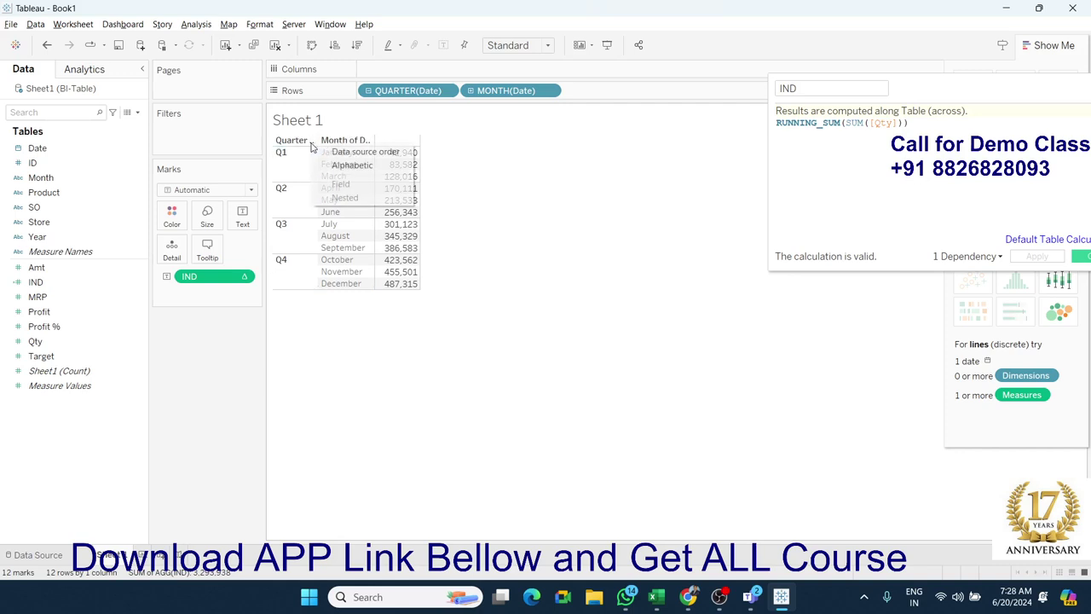
{"action": "left_click", "coordinate": [354, 155]}
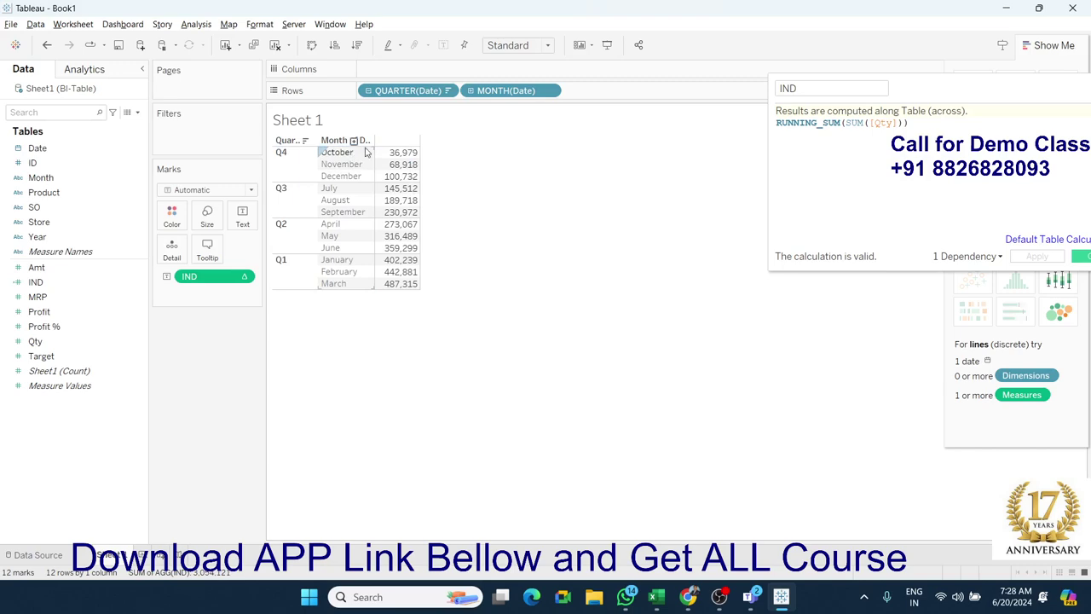
{"action": "left_click", "coordinate": [295, 141]}
{"action": "left_click", "coordinate": [296, 140]}
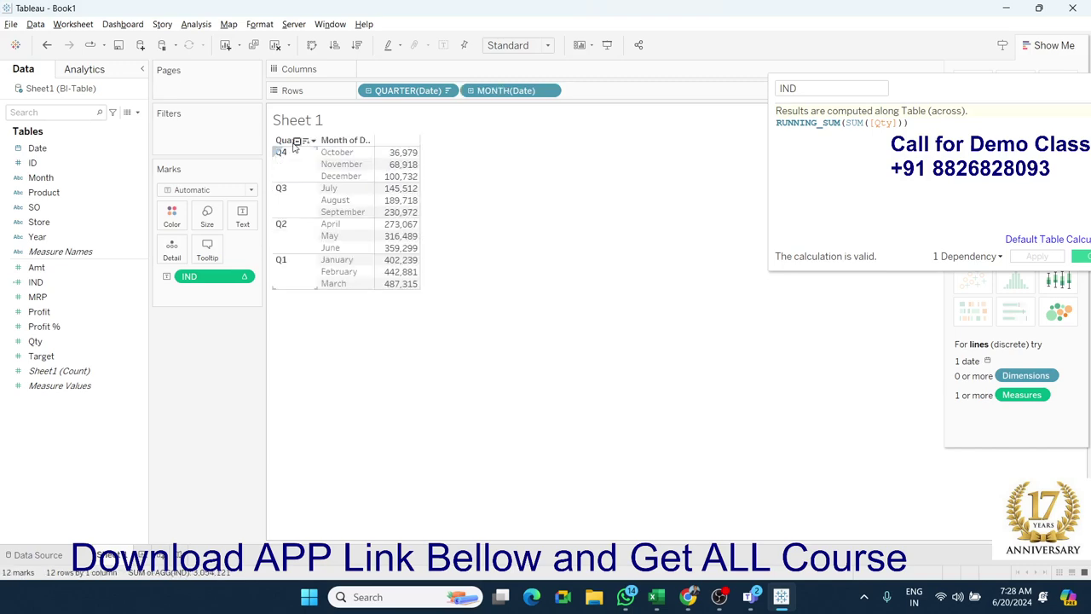
{"action": "left_click", "coordinate": [353, 141]}
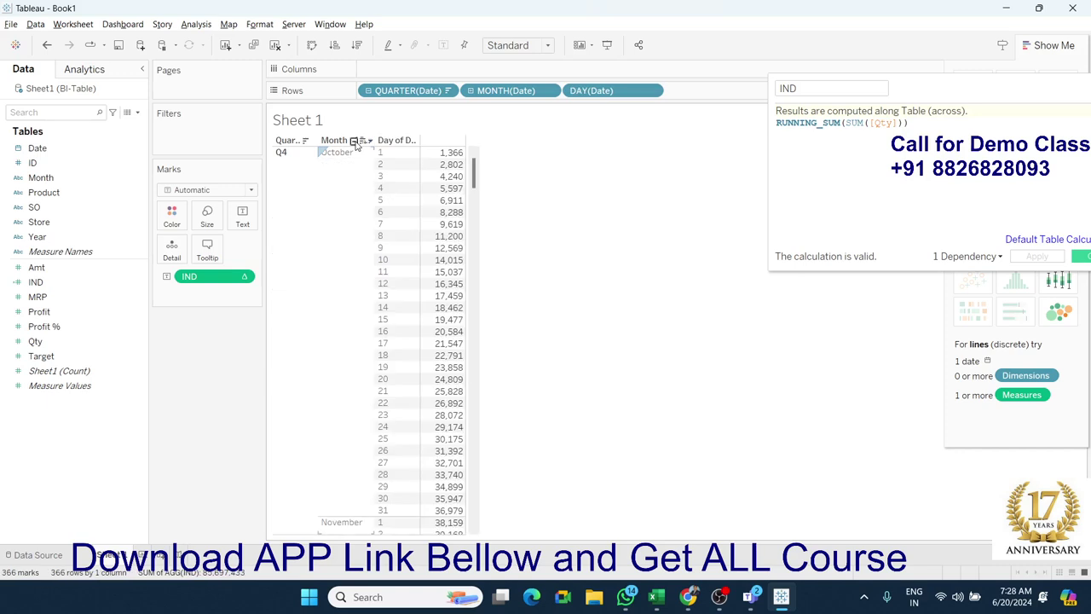
{"action": "left_click", "coordinate": [354, 142]}
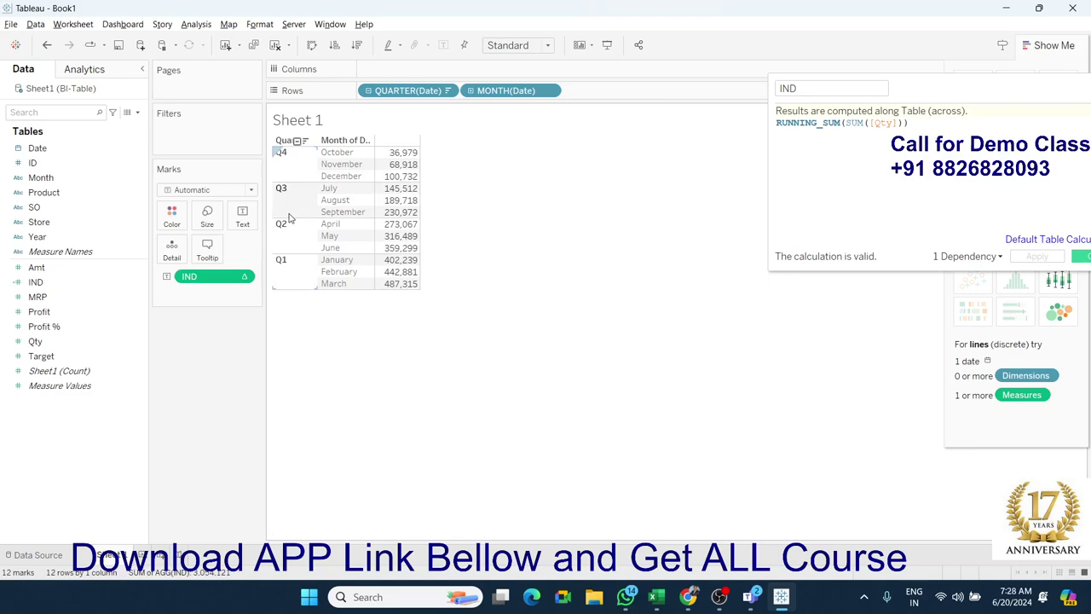
{"action": "left_click", "coordinate": [769, 602]}
Step: Read through the TOTAL function example in Tableau Help, then return to the IND calculation
{"action": "left_click", "coordinate": [769, 601]}
{"action": "left_click", "coordinate": [769, 601]}
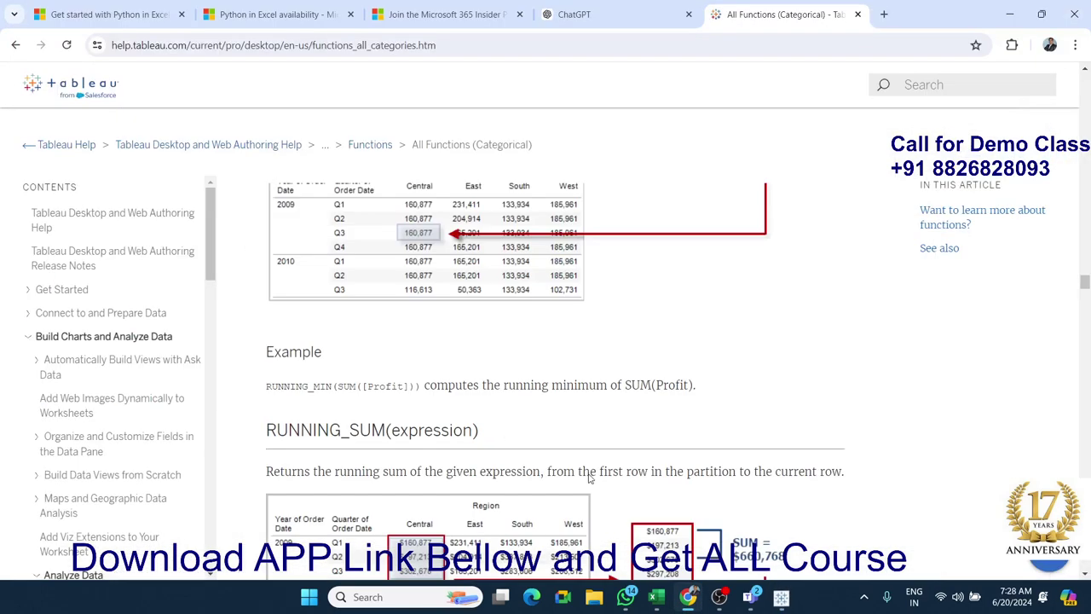
{"action": "scroll", "coordinate": [588, 479], "scroll_direction": "down", "scroll_amount": 2}
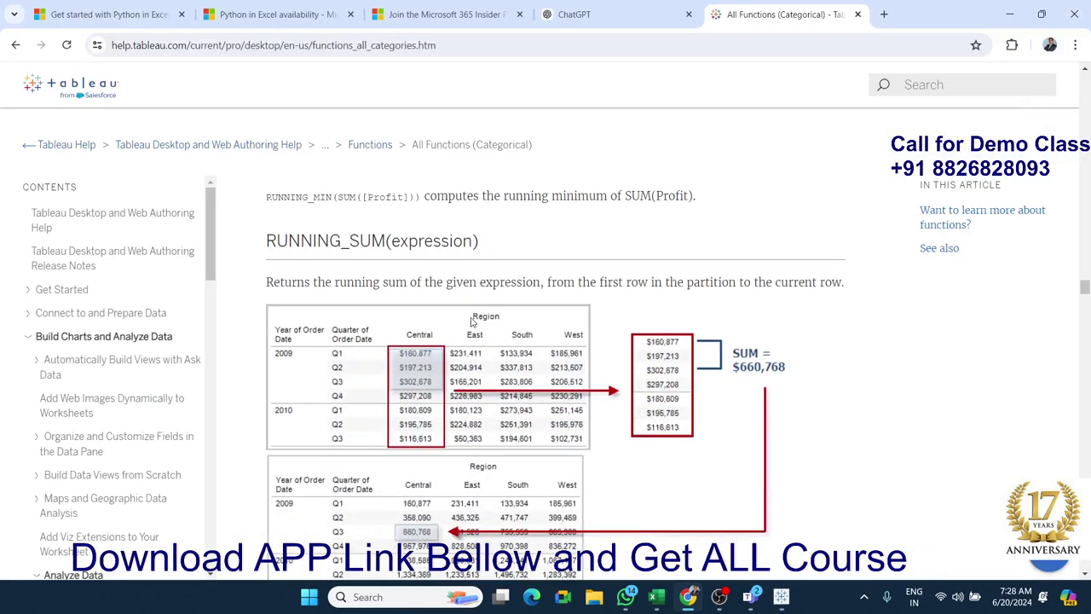
{"action": "scroll", "coordinate": [472, 320], "scroll_direction": "down", "scroll_amount": 3}
{"action": "scroll", "coordinate": [472, 321], "scroll_direction": "down", "scroll_amount": 5}
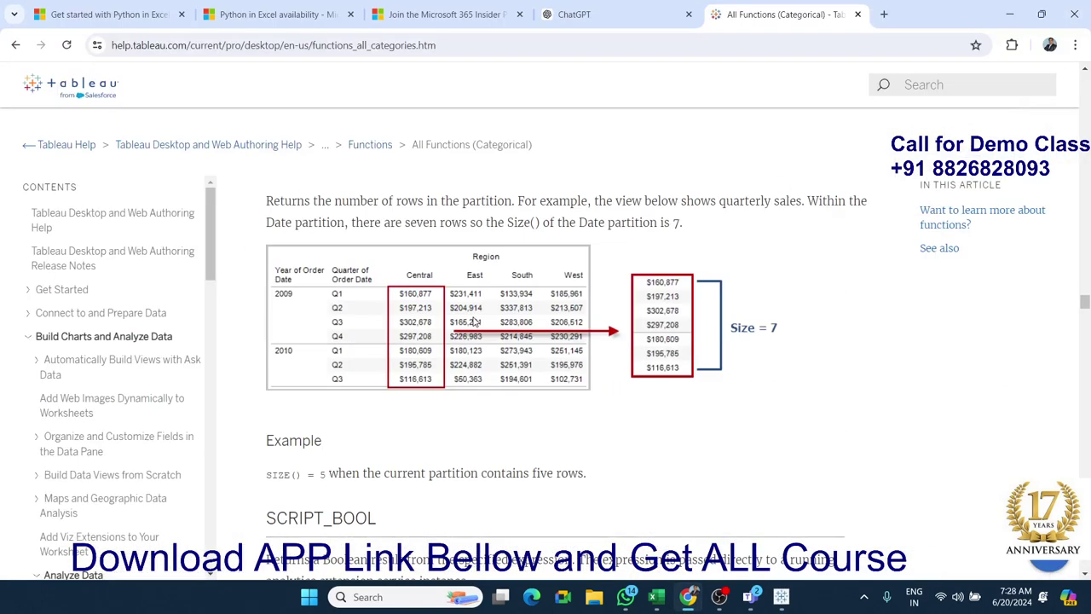
{"action": "scroll", "coordinate": [475, 320], "scroll_direction": "up", "scroll_amount": 1}
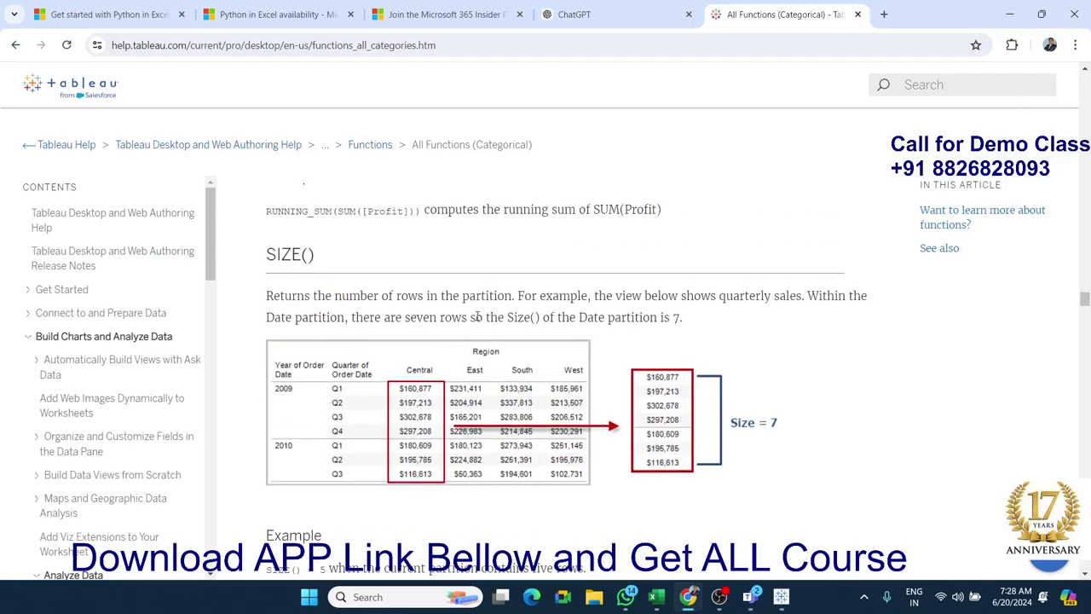
{"action": "scroll", "coordinate": [477, 317], "scroll_direction": "down", "scroll_amount": 3}
{"action": "scroll", "coordinate": [477, 317], "scroll_direction": "down", "scroll_amount": 2}
{"action": "scroll", "coordinate": [477, 317], "scroll_direction": "up", "scroll_amount": 2}
{"action": "scroll", "coordinate": [479, 319], "scroll_direction": "down", "scroll_amount": 5}
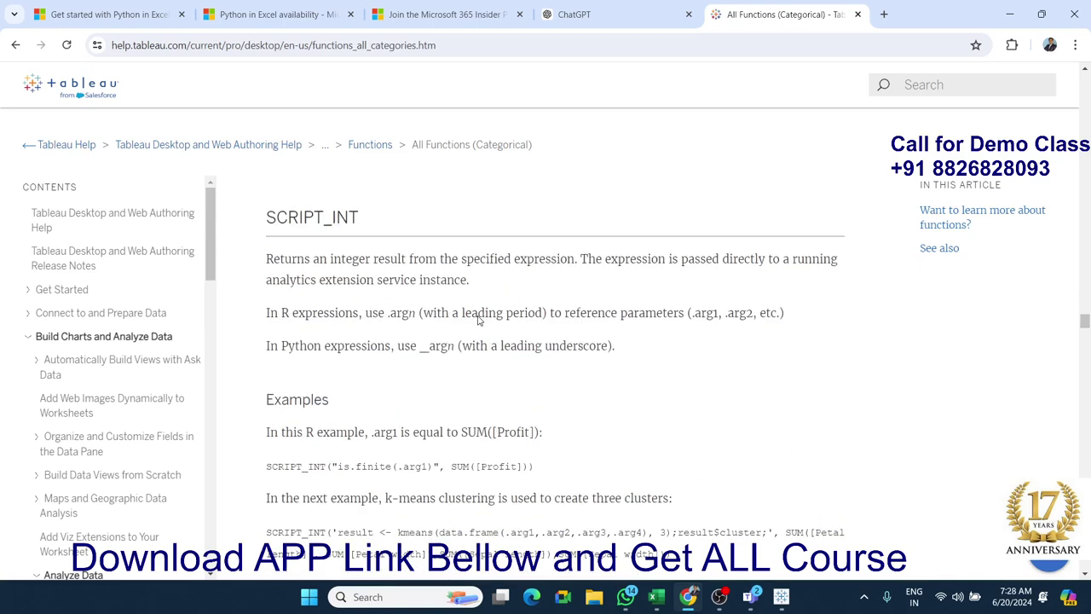
{"action": "scroll", "coordinate": [479, 315], "scroll_direction": "down", "scroll_amount": 6}
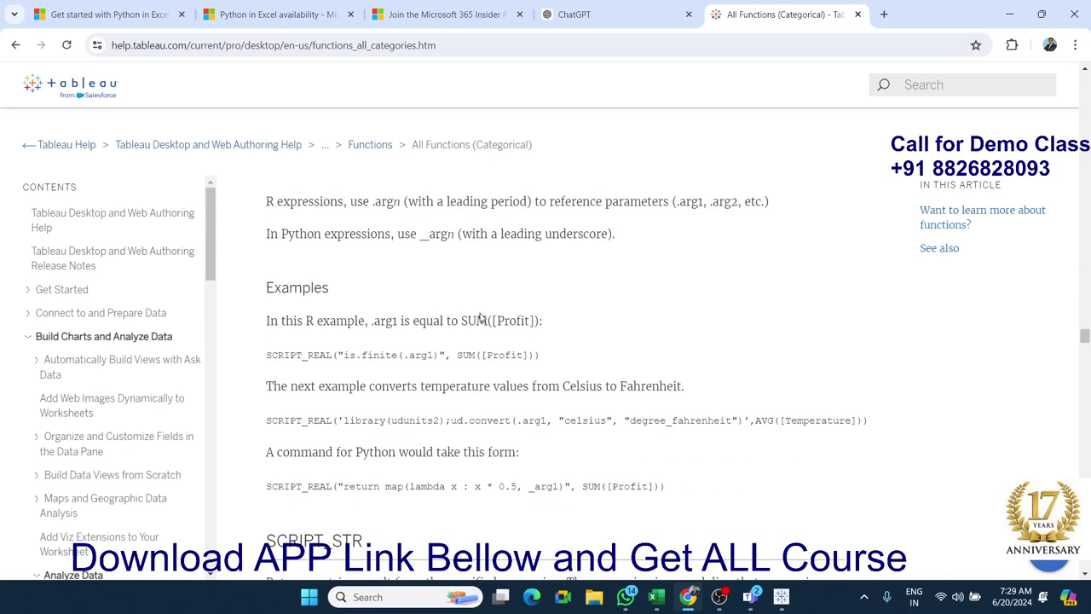
{"action": "scroll", "coordinate": [479, 317], "scroll_direction": "down", "scroll_amount": 2}
{"action": "scroll", "coordinate": [480, 317], "scroll_direction": "down", "scroll_amount": 2}
{"action": "scroll", "coordinate": [480, 317], "scroll_direction": "down", "scroll_amount": 2}
{"action": "scroll", "coordinate": [479, 317], "scroll_direction": "down", "scroll_amount": 1}
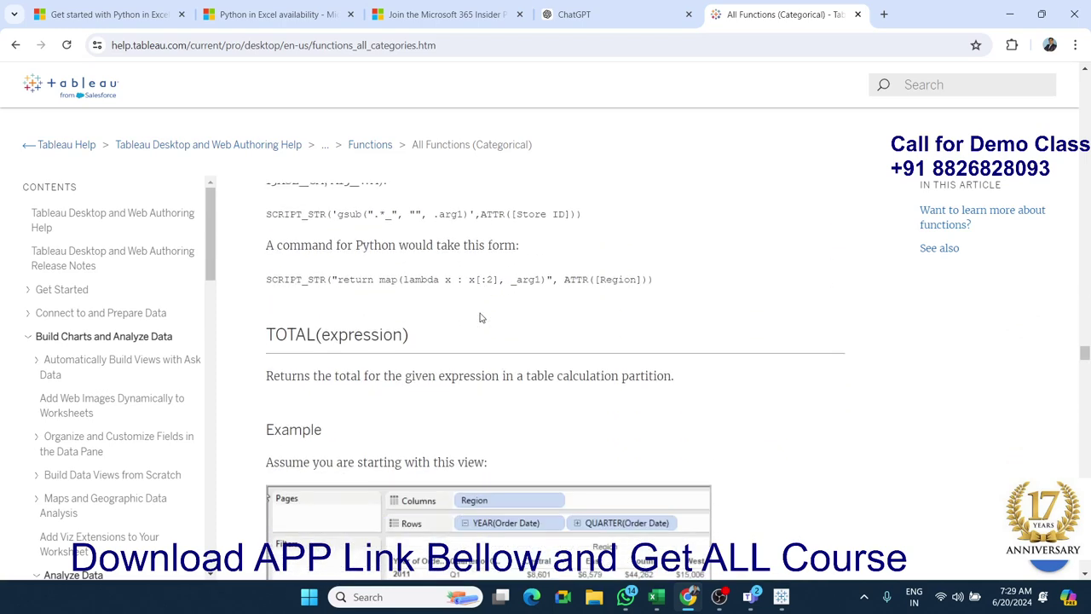
{"action": "scroll", "coordinate": [479, 317], "scroll_direction": "down", "scroll_amount": 1}
{"action": "scroll", "coordinate": [480, 317], "scroll_direction": "down", "scroll_amount": 2}
{"action": "scroll", "coordinate": [480, 317], "scroll_direction": "up", "scroll_amount": 2}
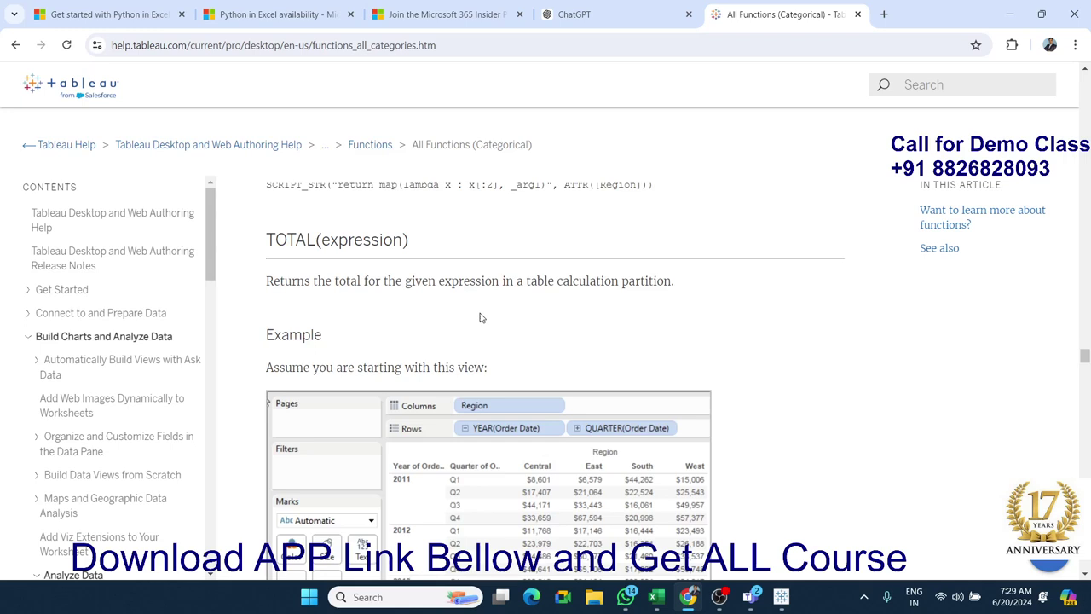
{"action": "scroll", "coordinate": [479, 317], "scroll_direction": "down", "scroll_amount": 1}
{"action": "scroll", "coordinate": [479, 317], "scroll_direction": "down", "scroll_amount": 1}
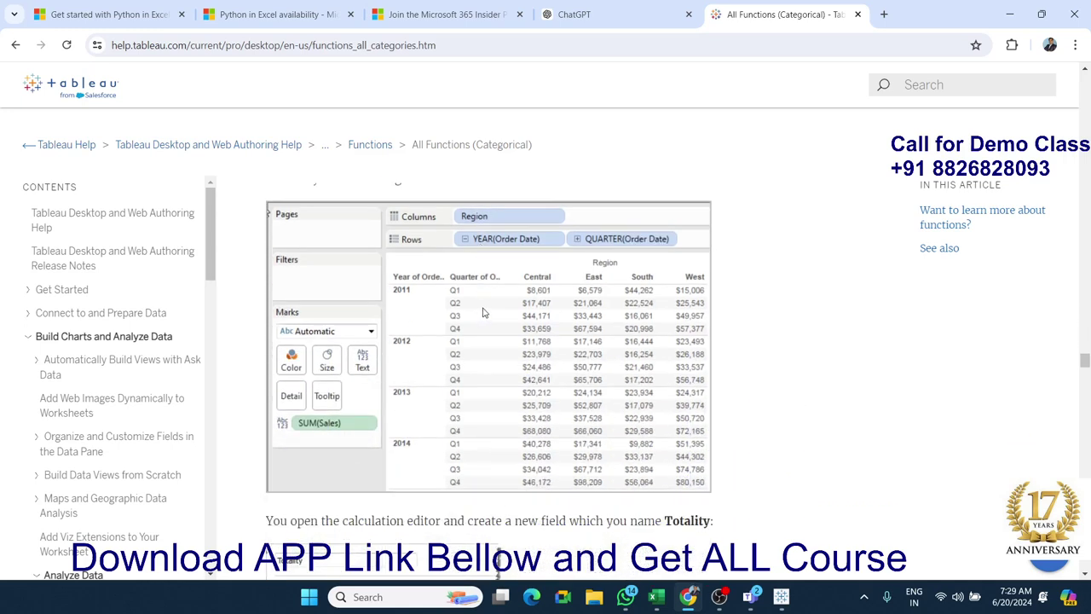
{"action": "scroll", "coordinate": [483, 313], "scroll_direction": "up", "scroll_amount": 2}
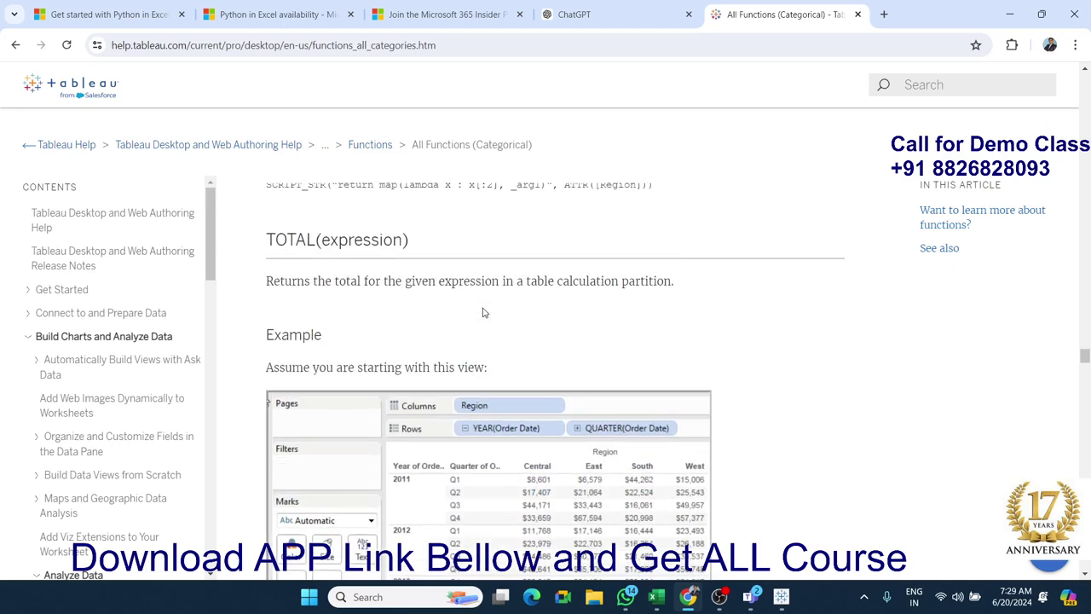
{"action": "scroll", "coordinate": [482, 312], "scroll_direction": "down", "scroll_amount": 1}
{"action": "scroll", "coordinate": [483, 313], "scroll_direction": "down", "scroll_amount": 1}
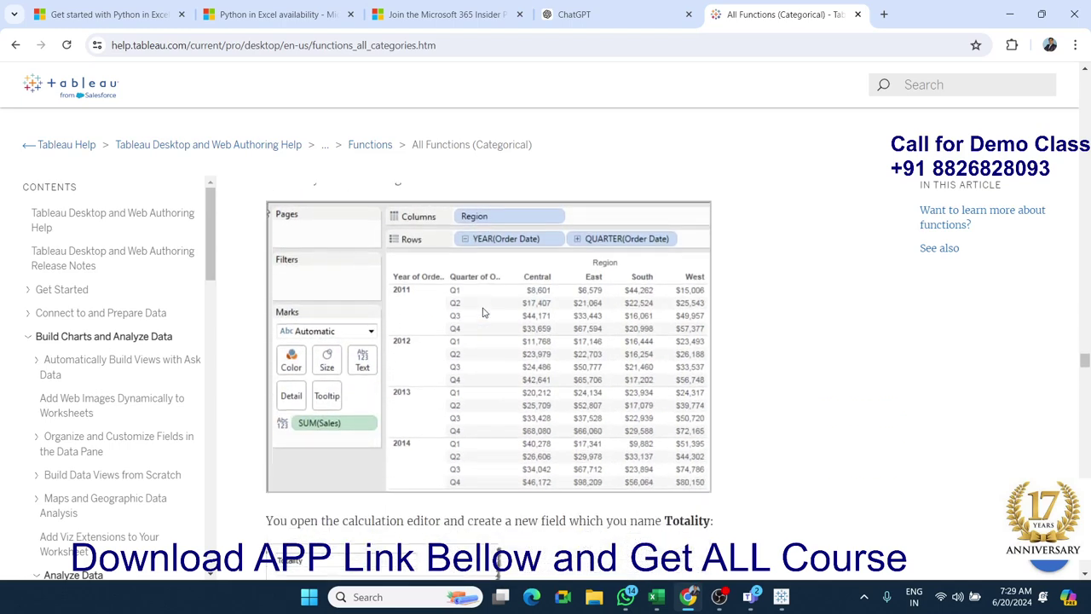
{"action": "scroll", "coordinate": [482, 313], "scroll_direction": "up", "scroll_amount": 1}
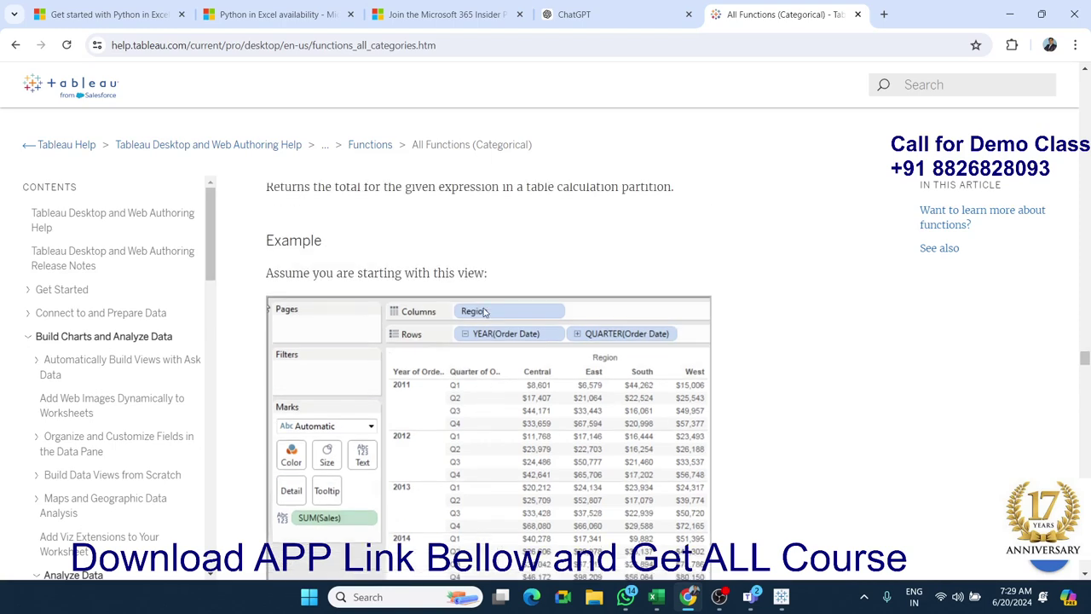
{"action": "scroll", "coordinate": [482, 313], "scroll_direction": "down", "scroll_amount": 2}
{"action": "scroll", "coordinate": [482, 312], "scroll_direction": "down", "scroll_amount": 1}
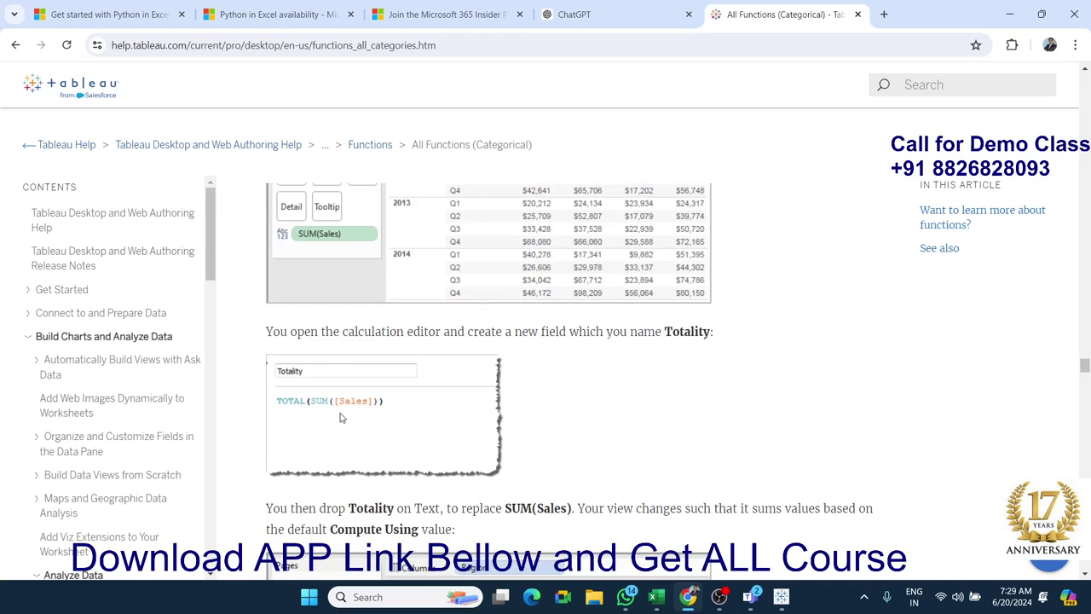
{"action": "key", "text": "alt+Tab"}
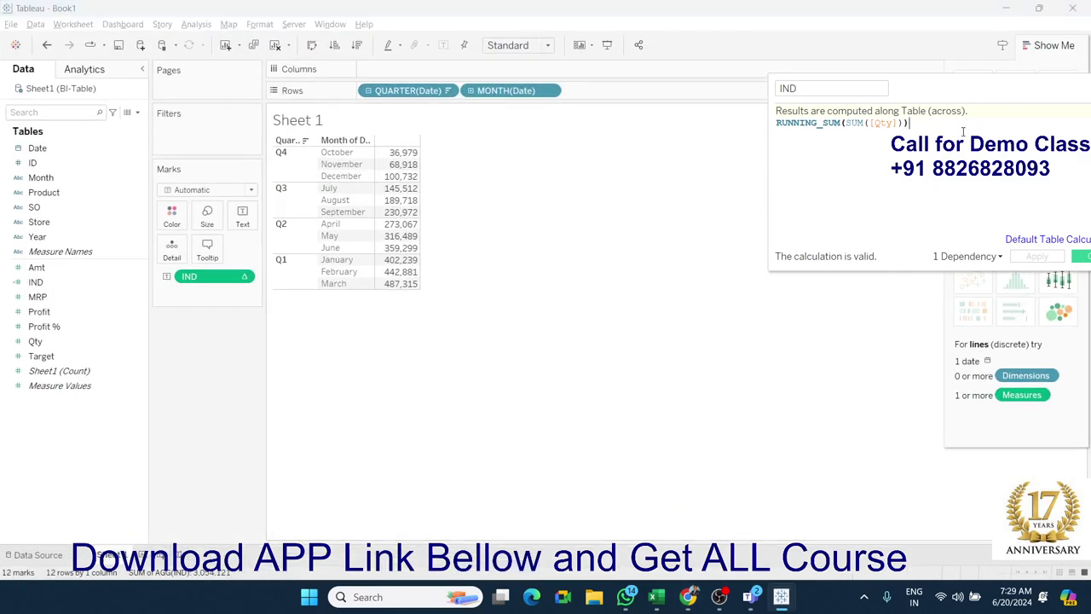
Step: Replace the IND formula with TOTAL(SUM([Qty])) and apply it
{"action": "left_click_drag", "start_coordinate": [963, 130], "coordinate": [647, 102]}
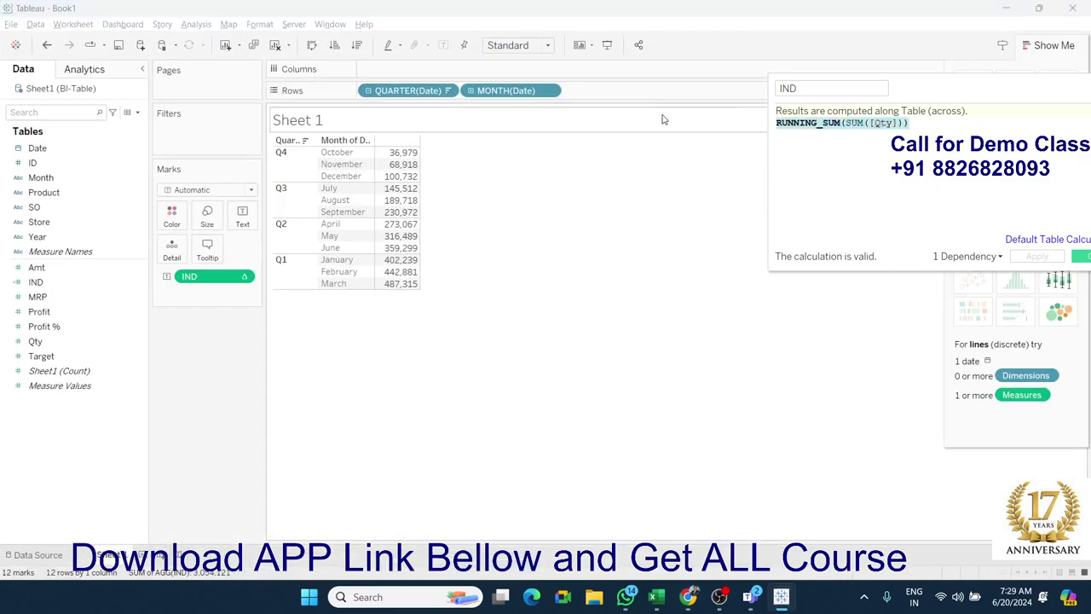
{"action": "key", "text": "Delete"}
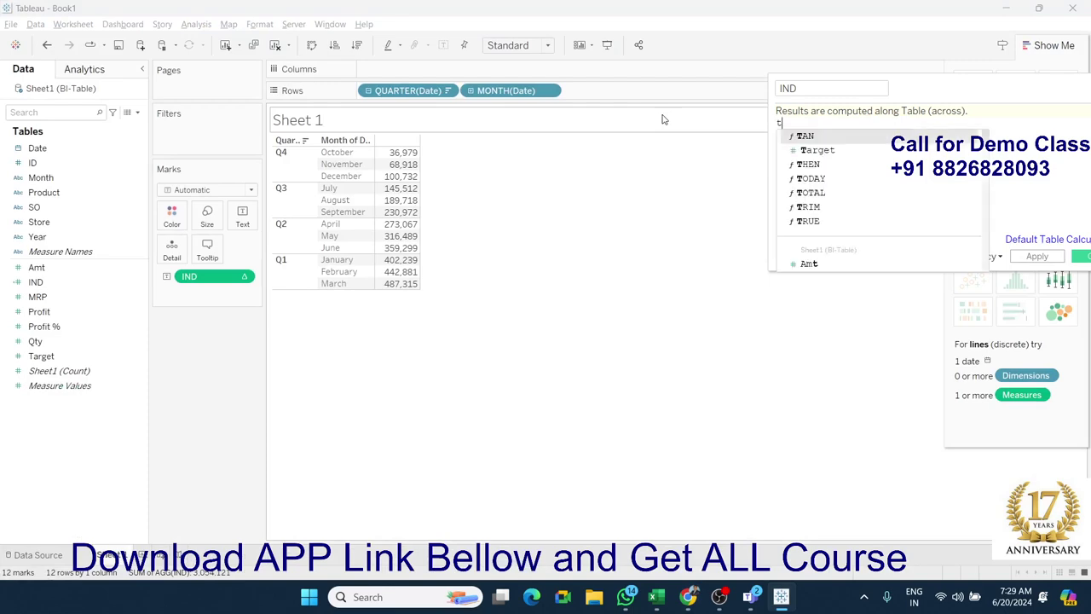
{"action": "type", "text": "to"}
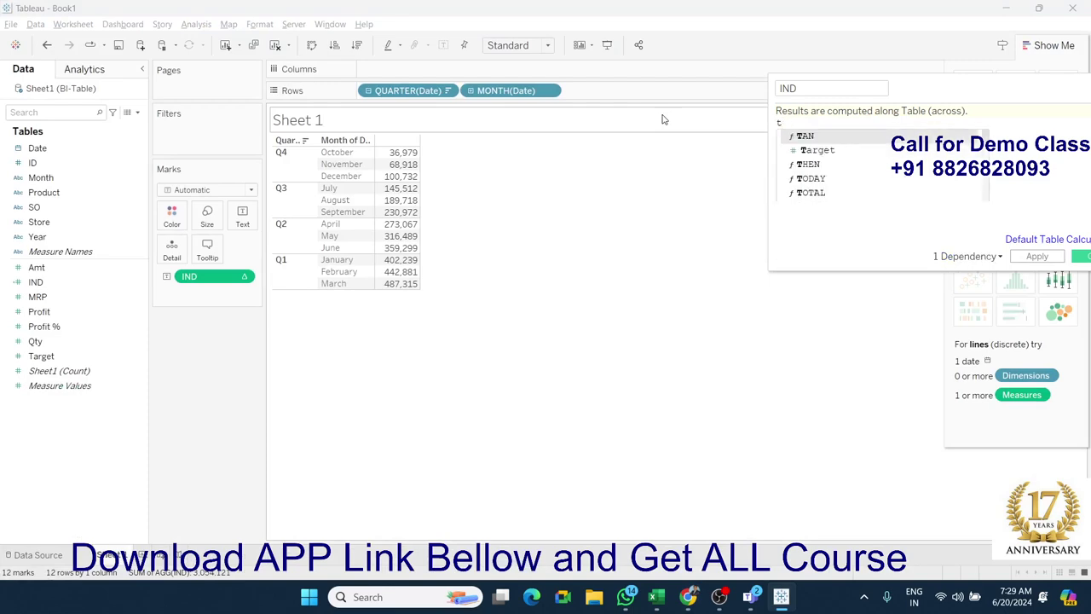
{"action": "key", "text": "Down"}
{"action": "key", "text": "Return"}
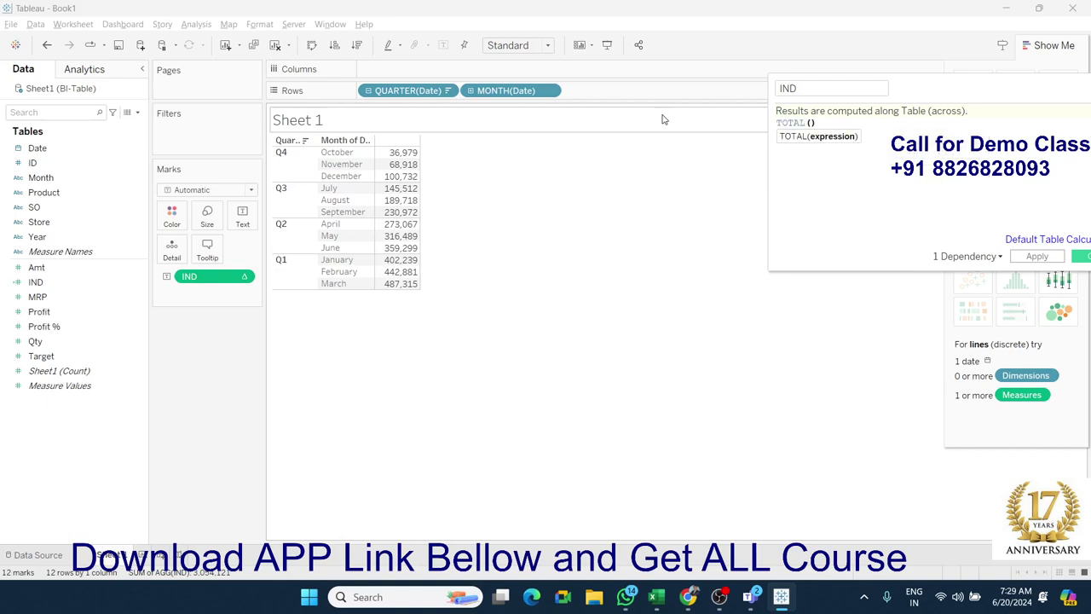
{"action": "type", "text": "sum"}
{"action": "key", "text": "Return"}
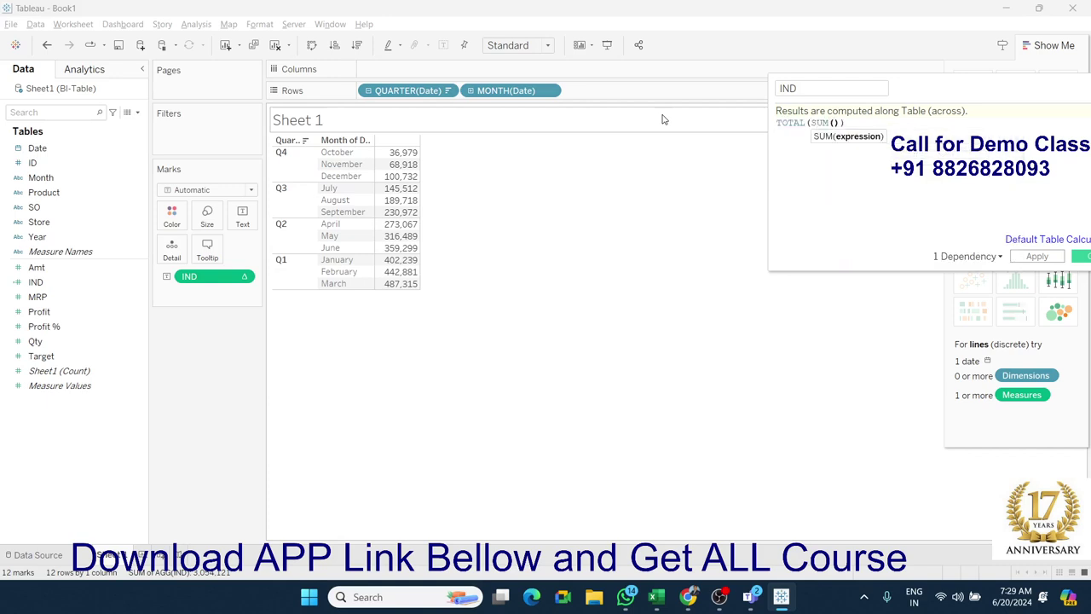
{"action": "type", "text": "qty"}
{"action": "key", "text": "Return"}
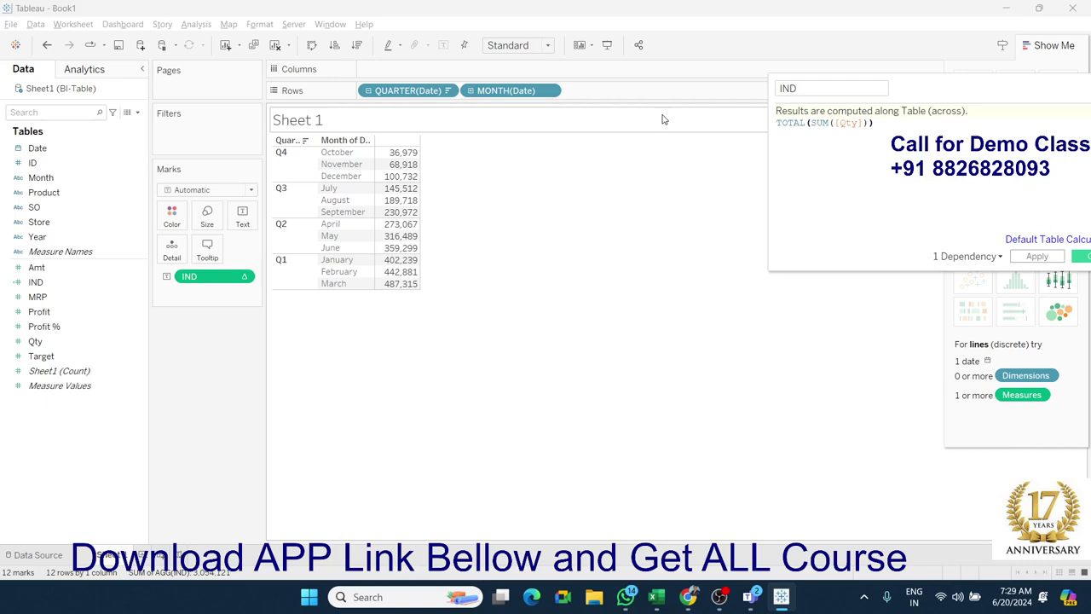
{"action": "left_click", "coordinate": [1046, 257]}
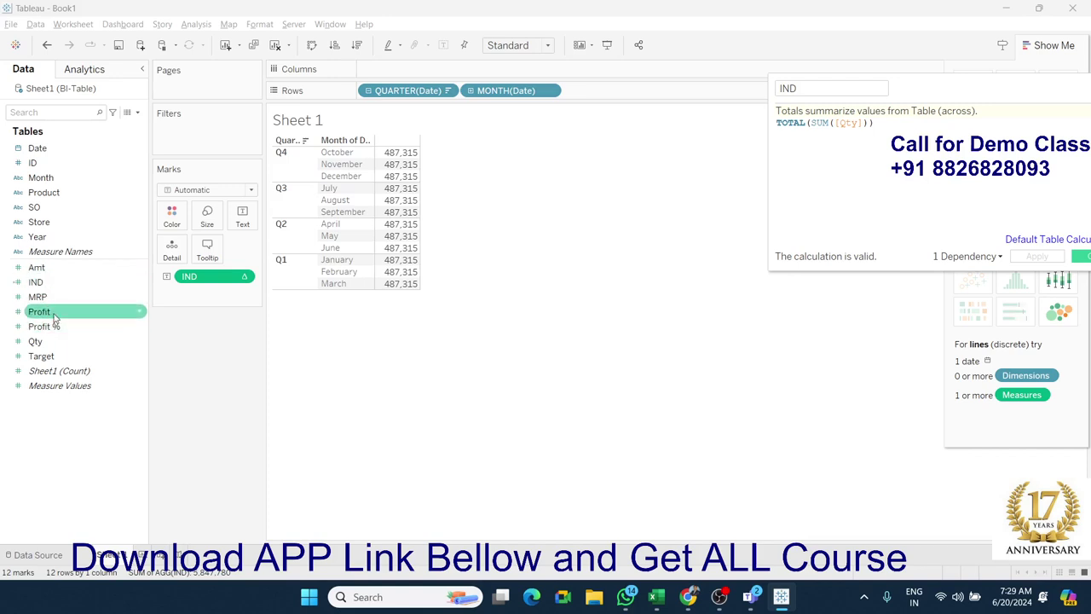
Step: Add SUM(Qty) to the table and try reordering it ahead of IND
{"action": "mouse_move", "coordinate": [51, 343]}
{"action": "left_mouse_down"}
{"action": "mouse_move", "coordinate": [223, 335]}
{"action": "mouse_move", "coordinate": [388, 223]}
{"action": "left_mouse_up"}
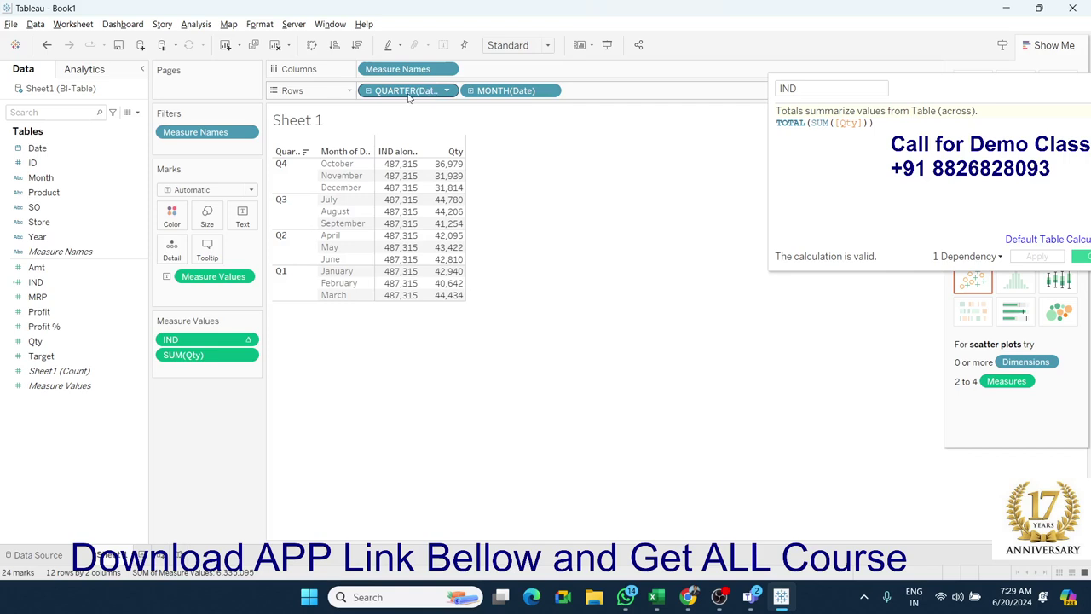
{"action": "left_click_drag", "start_coordinate": [176, 358], "coordinate": [188, 339]}
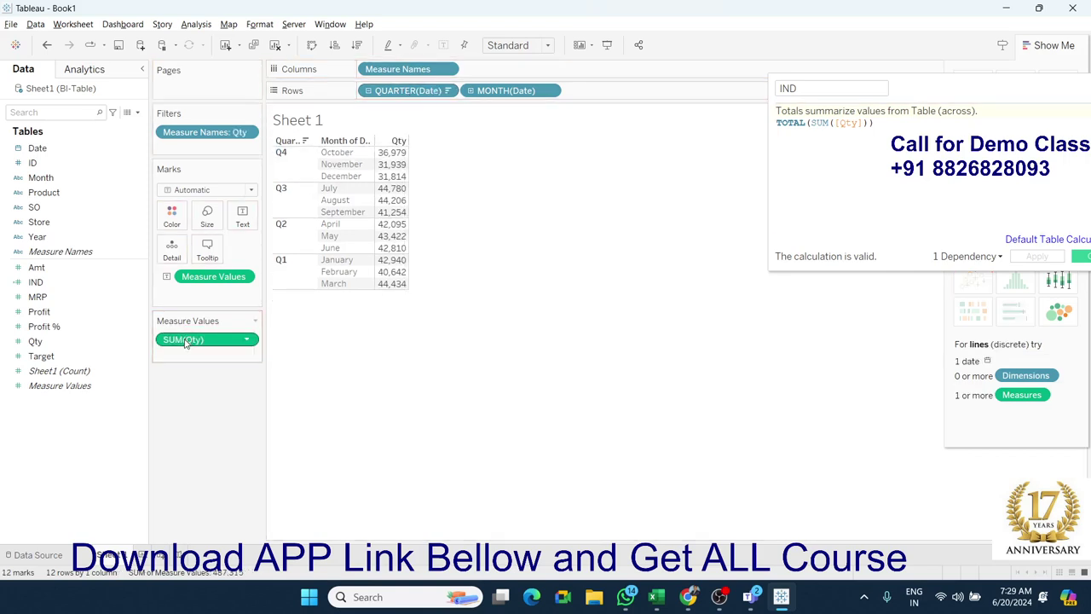
{"action": "key", "text": "ctrl+z"}
{"action": "left_click", "coordinate": [183, 355]}
{"action": "key", "text": "Delete"}
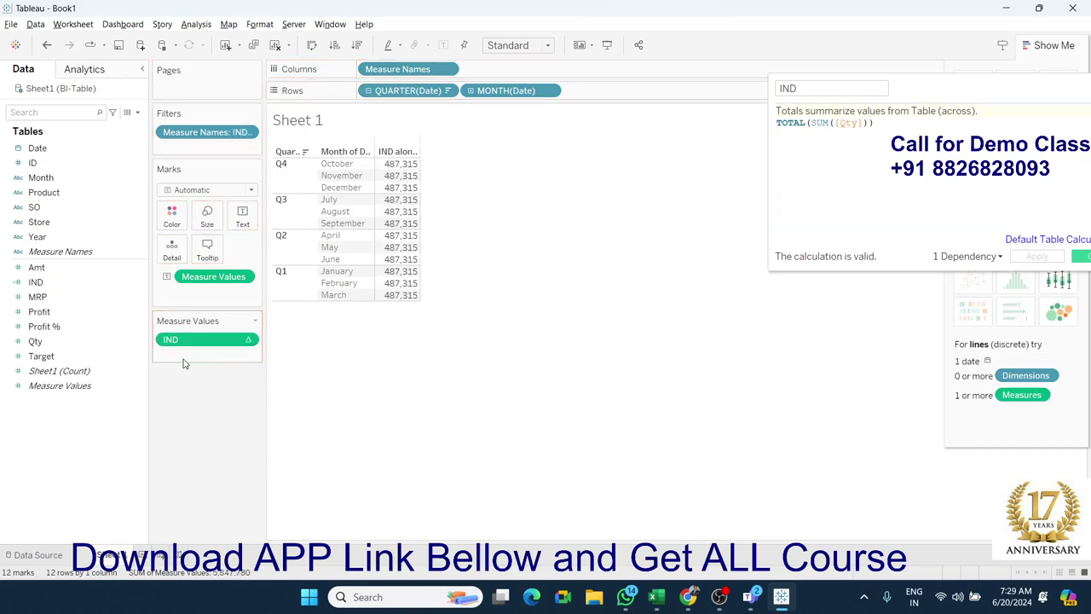
{"action": "key", "text": "ctrl+z"}
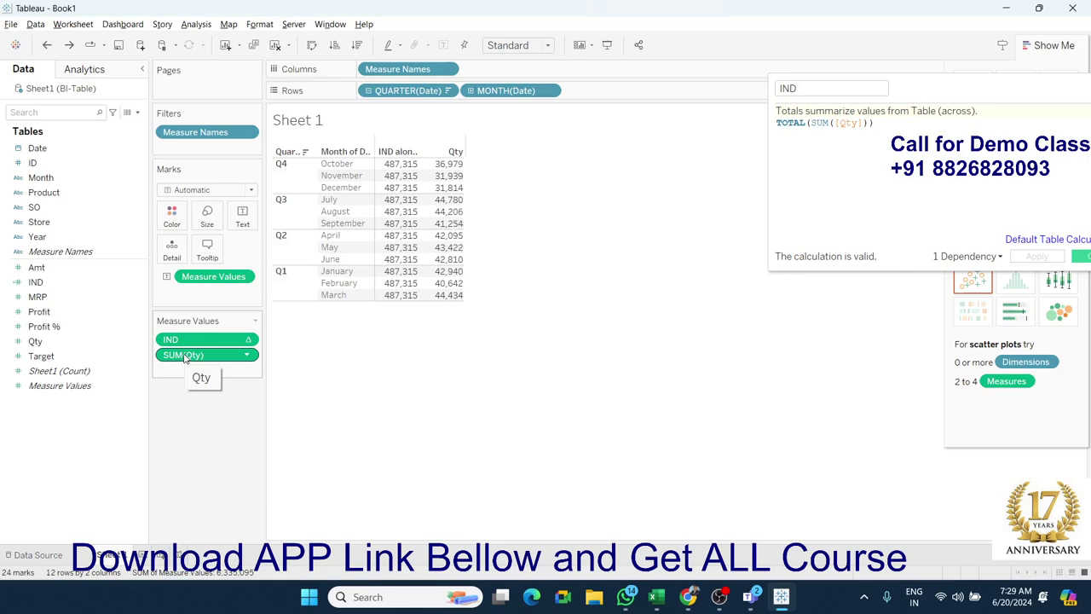
{"action": "left_click_drag", "start_coordinate": [192, 341], "coordinate": [195, 360]}
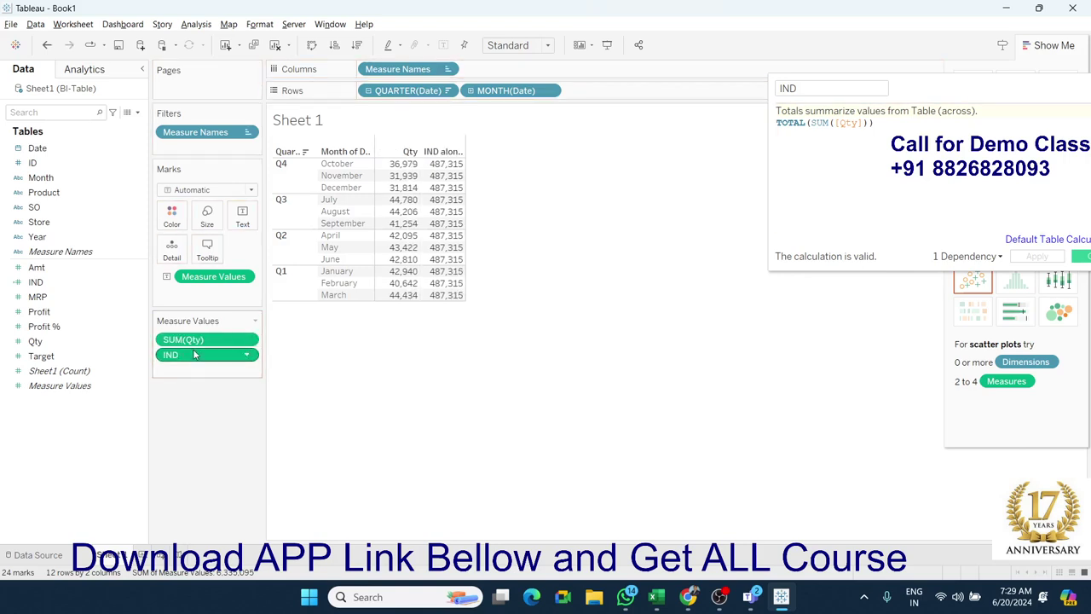
{"action": "left_click_drag", "start_coordinate": [196, 339], "coordinate": [196, 345]}
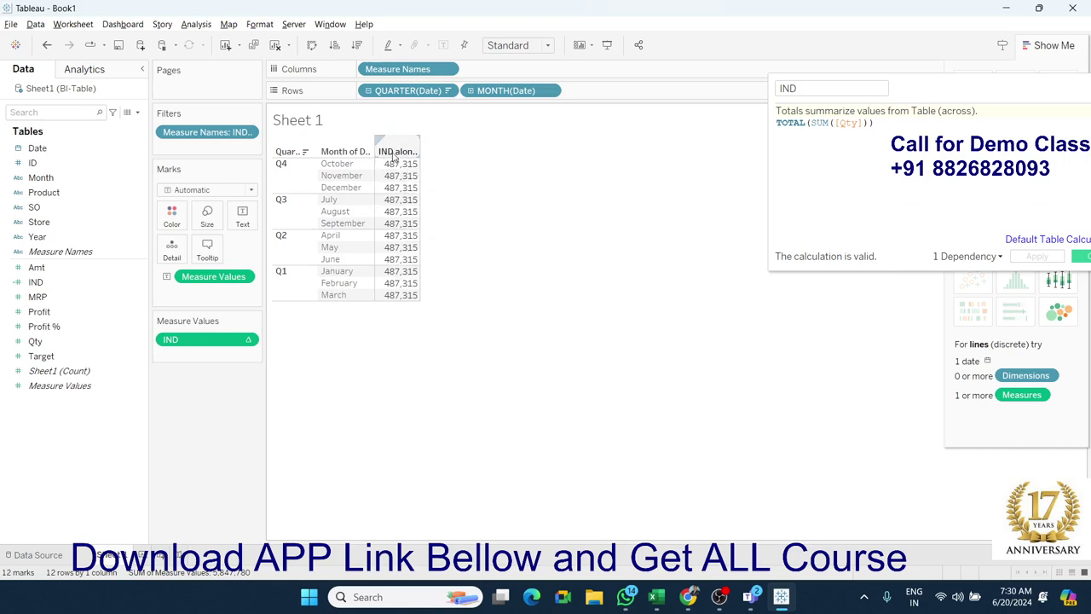
Step: Inspect the IND measure pill, then undo to restore the Qty column before IND
{"action": "left_click", "coordinate": [393, 156]}
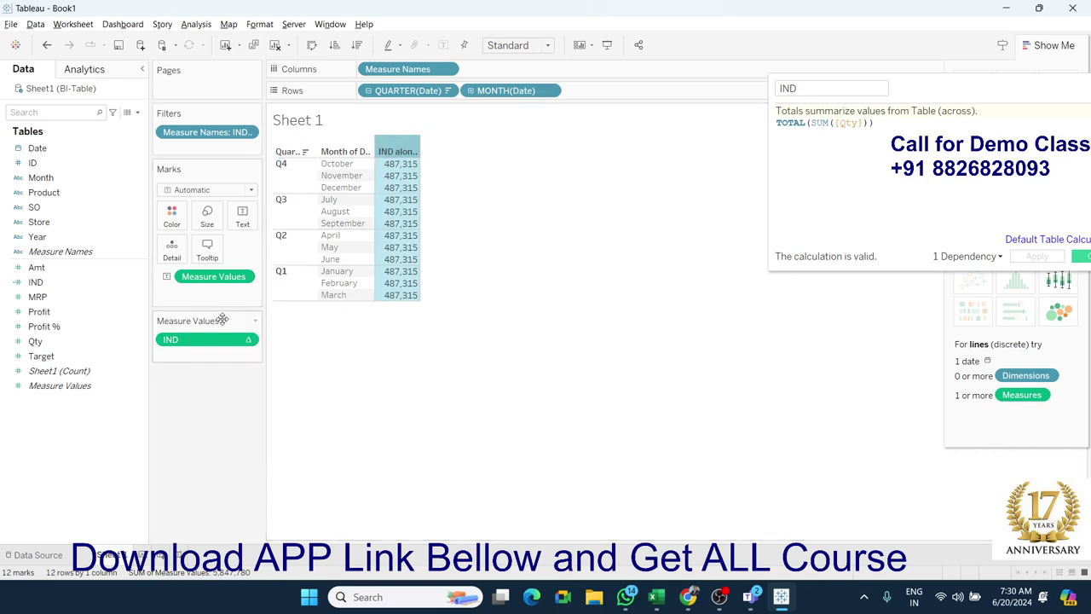
{"action": "left_click", "coordinate": [250, 341]}
{"action": "left_click", "coordinate": [248, 340]}
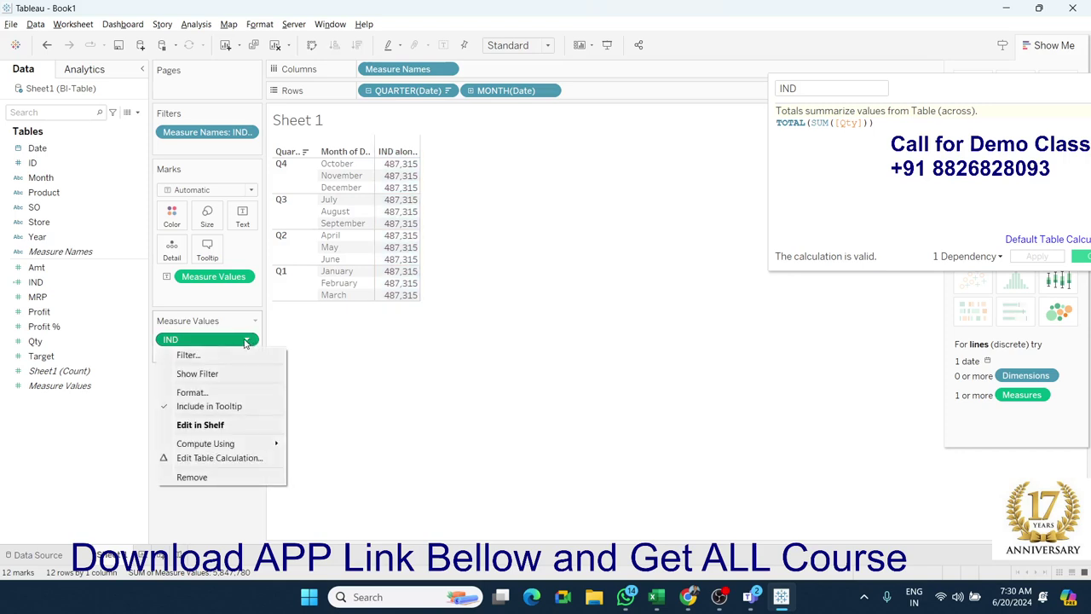
{"action": "left_click", "coordinate": [178, 410]}
{"action": "double_click", "coordinate": [238, 342]}
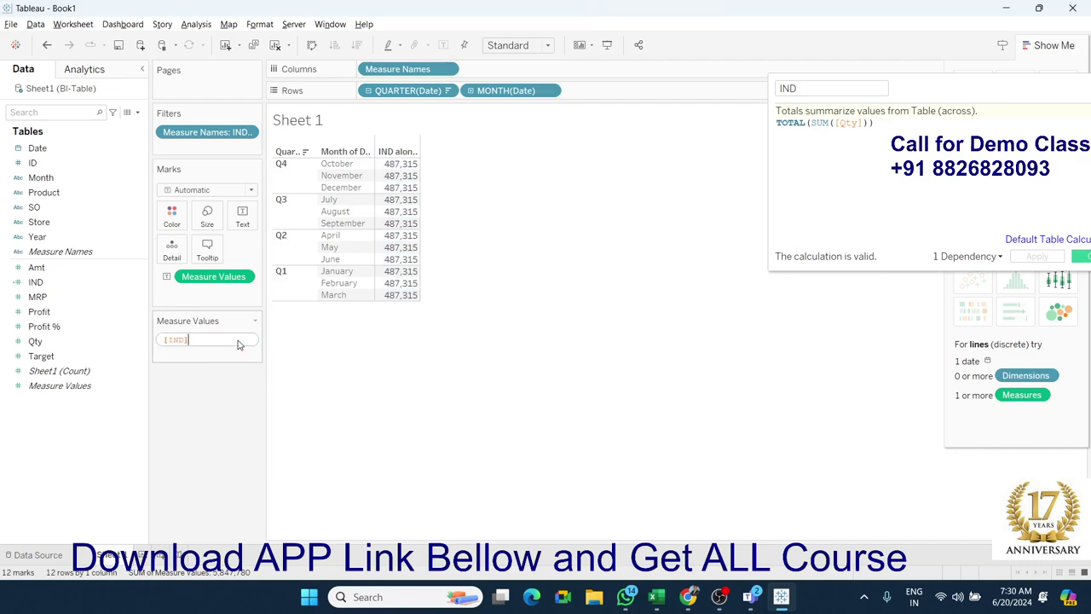
{"action": "left_click", "coordinate": [226, 357]}
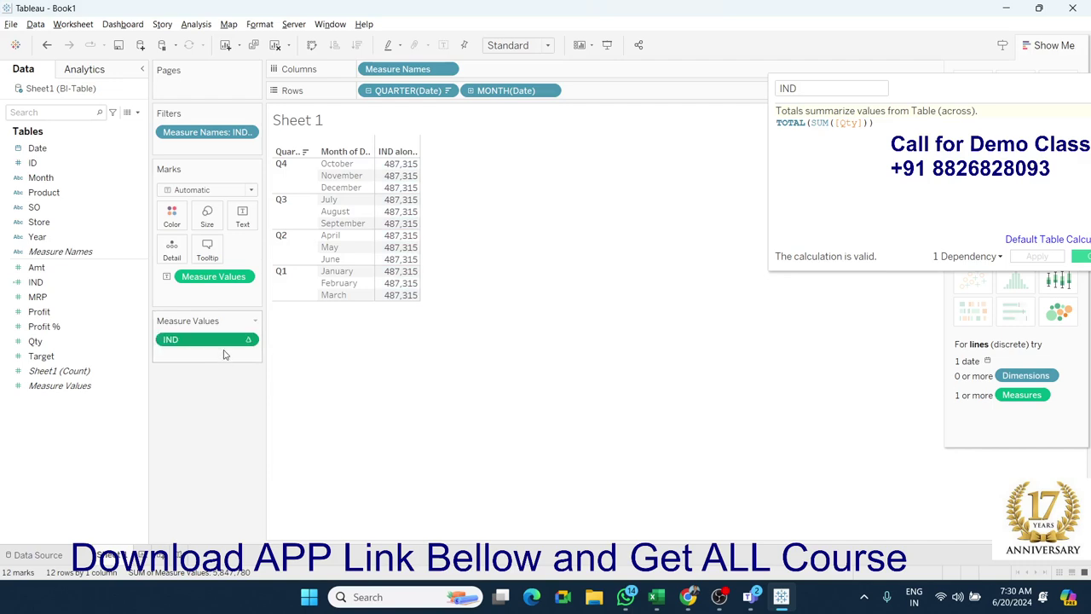
{"action": "key", "text": "ctrl+z"}
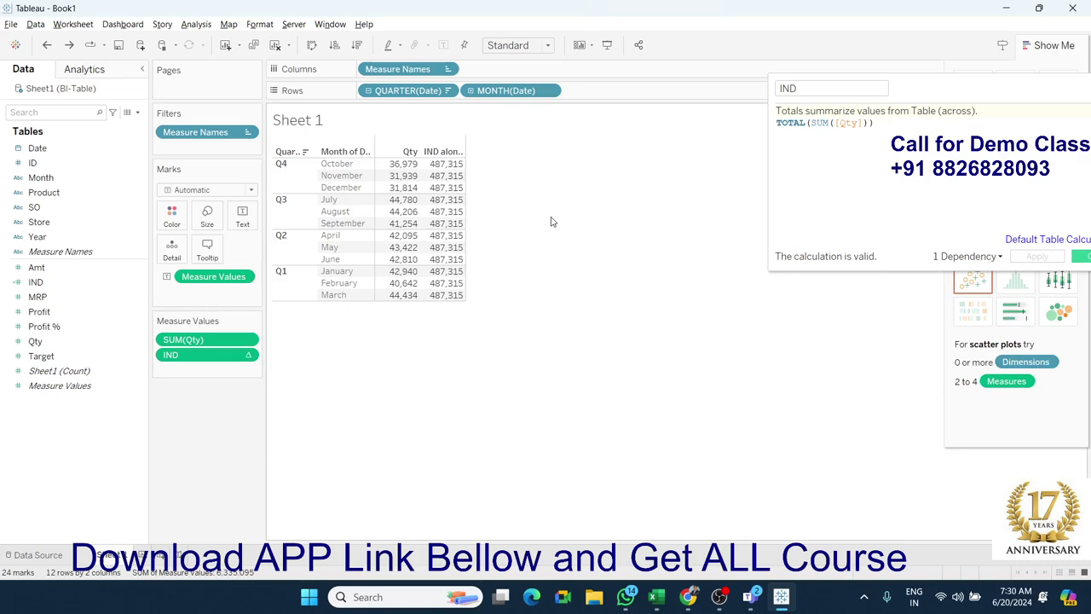
Step: Append a minus RUNNING_SUM of Qty to the IND formula
{"action": "left_click", "coordinate": [875, 124]}
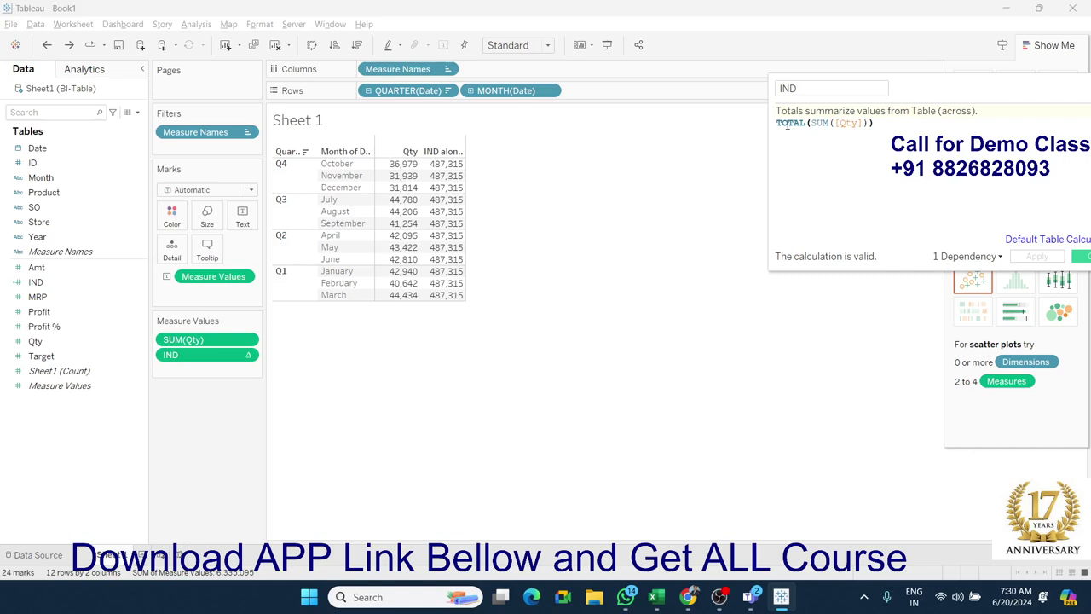
{"action": "left_click", "coordinate": [876, 125]}
{"action": "type", "text": "-"}
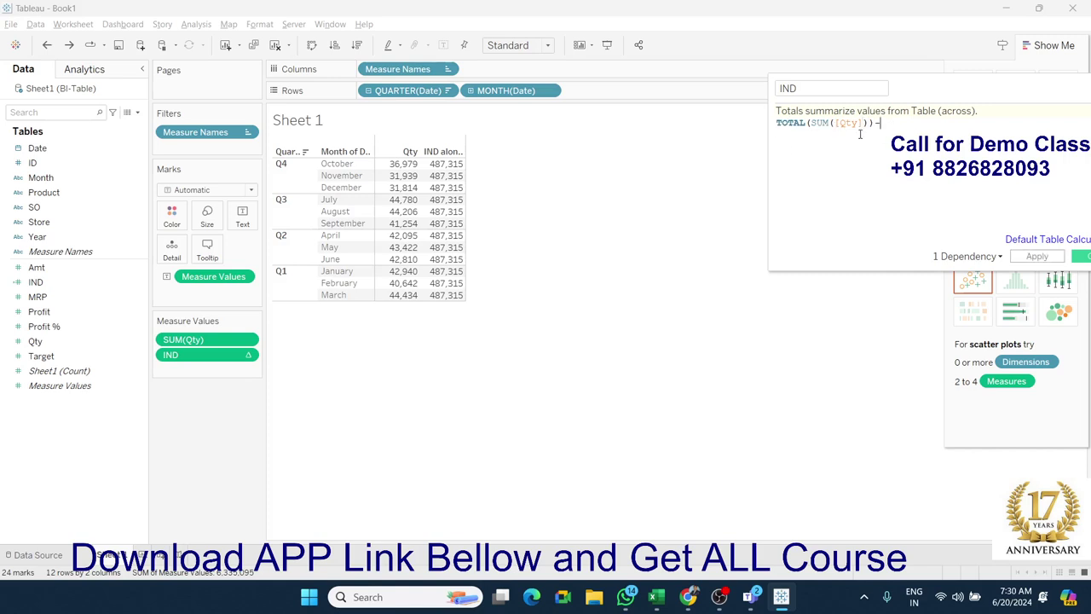
{"action": "type", "text": "r"}
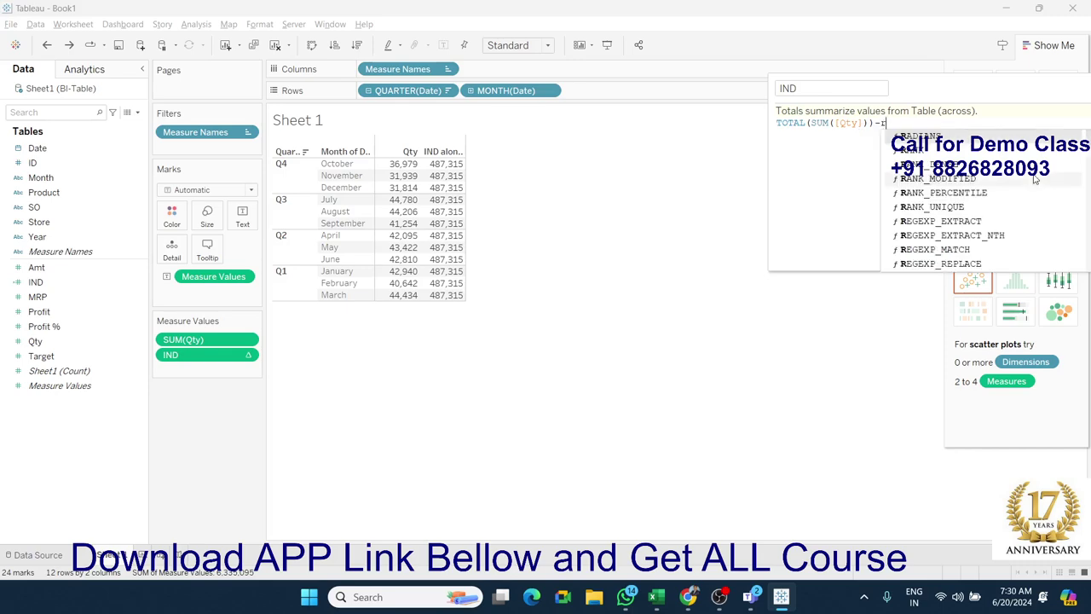
{"action": "type", "text": "u"}
{"action": "key", "text": "Down"}
{"action": "key", "text": "Down"}
{"action": "key", "text": "Down"}
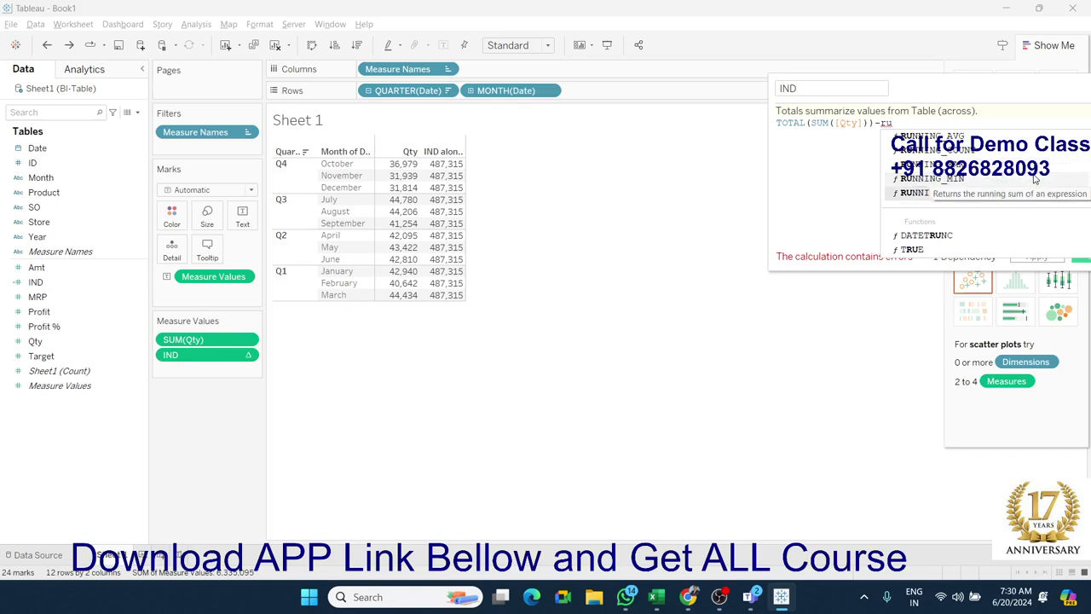
{"action": "key", "text": "Down"}
{"action": "key", "text": "Return"}
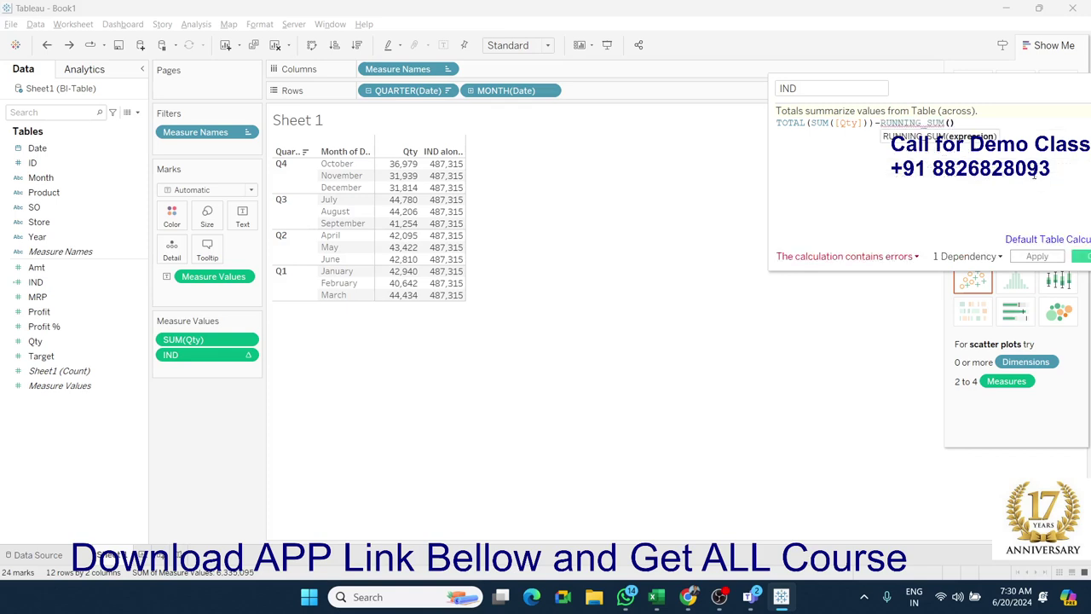
{"action": "type", "text": "q"}
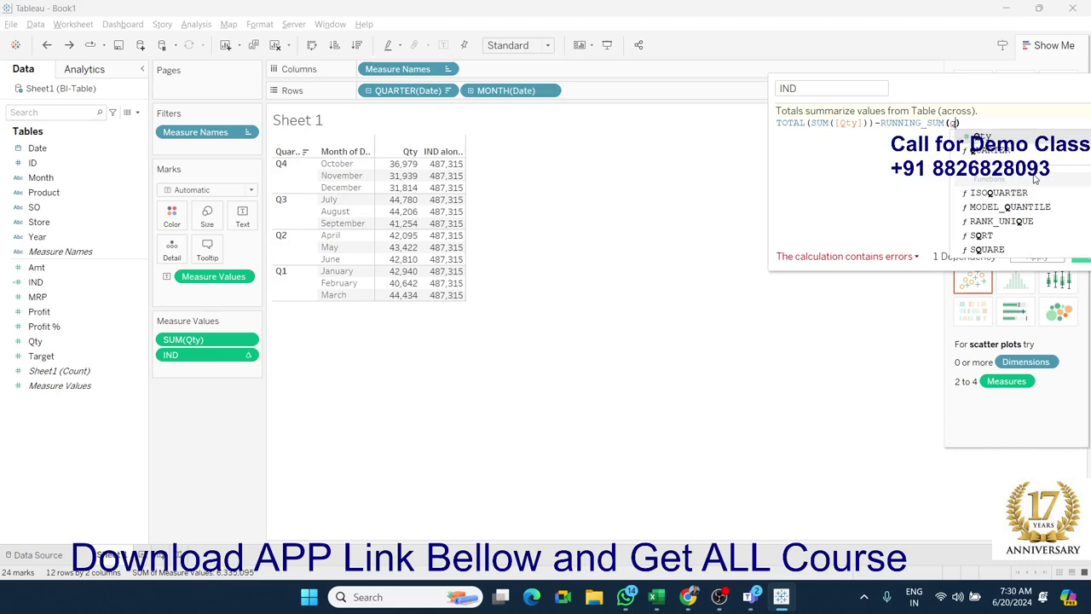
{"action": "key", "text": "Return"}
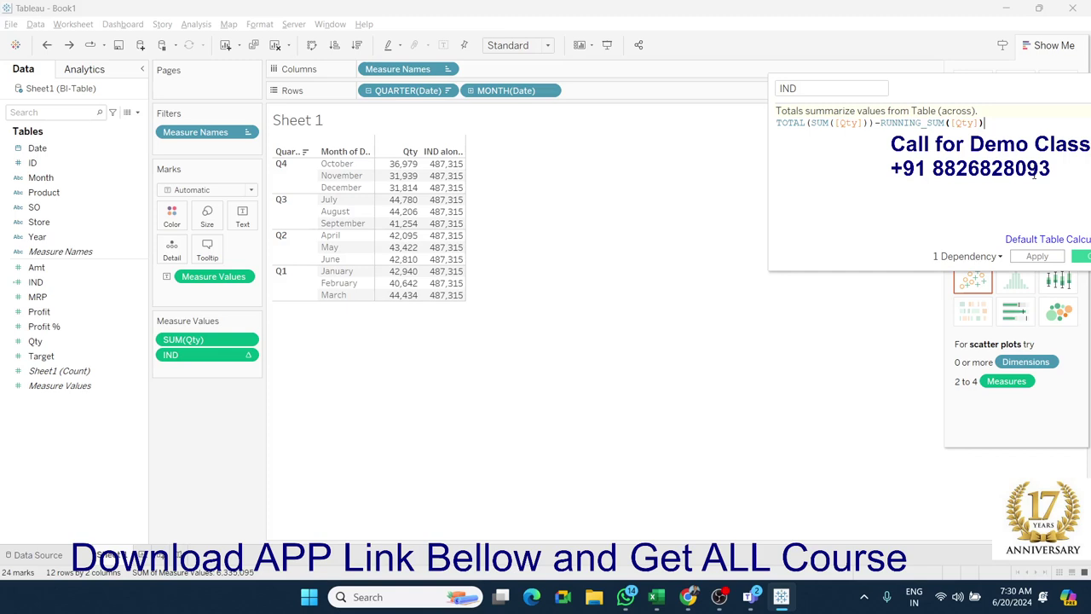
Step: Wrap Qty in SUM, close the brackets, and apply TOTAL(SUM([Qty]))-RUNNING_SUM(SUM([Qty]))
{"action": "left_click", "coordinate": [952, 122]}
{"action": "type", "text": "sum"}
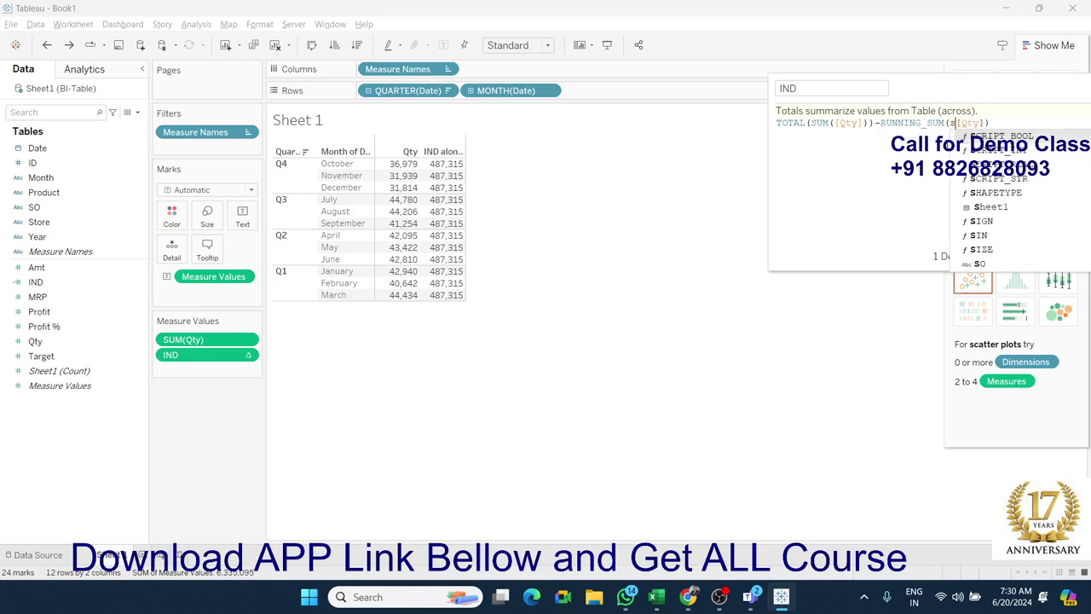
{"action": "key", "text": "Return"}
{"action": "key", "text": "Delete"}
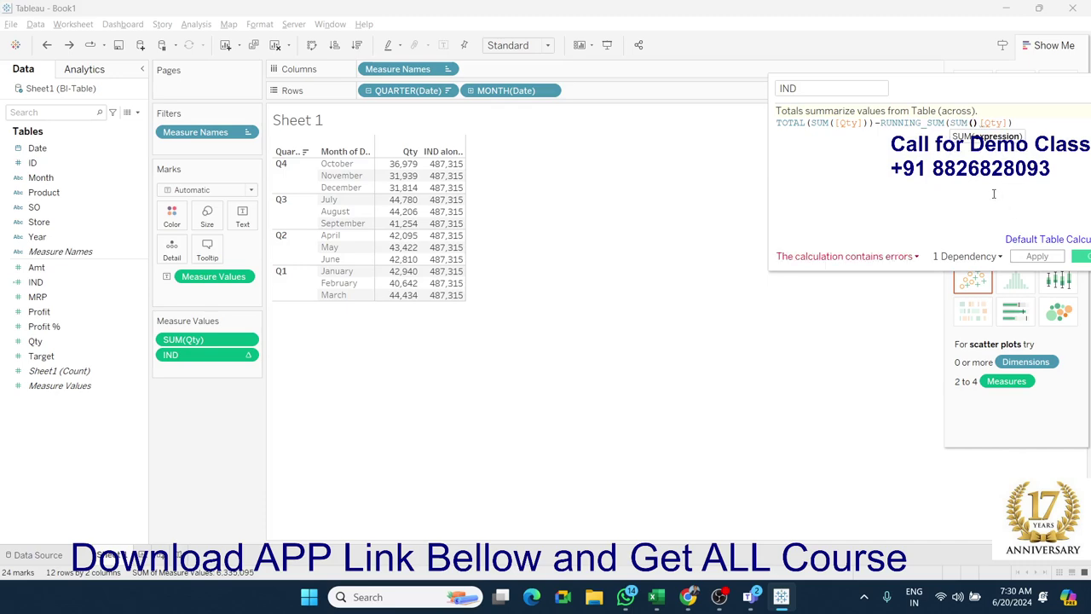
{"action": "key", "text": "End"}
{"action": "type", "text": ")"}
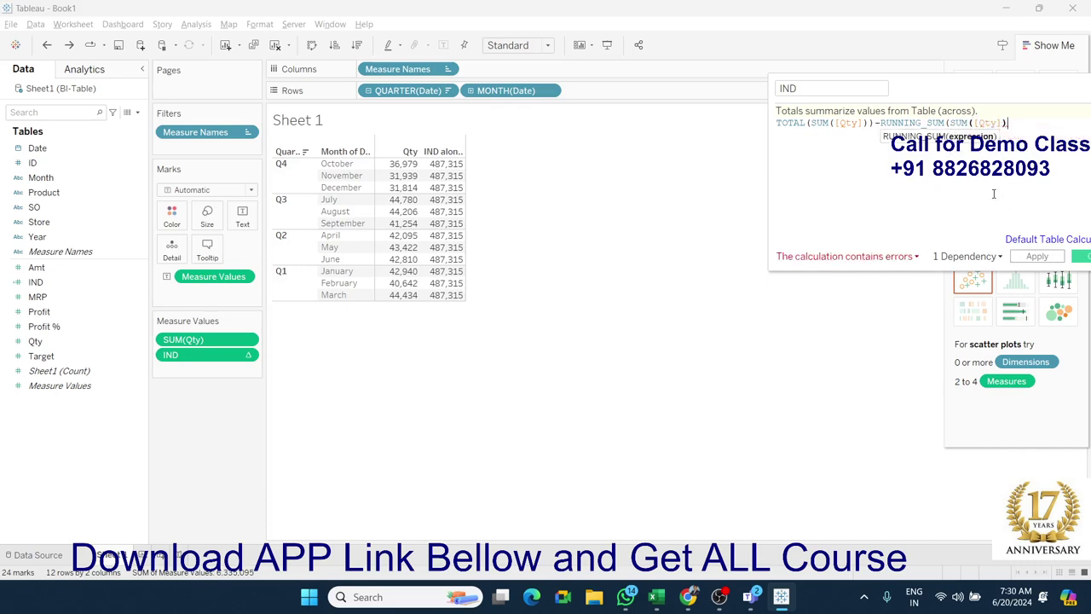
{"action": "type", "text": ")"}
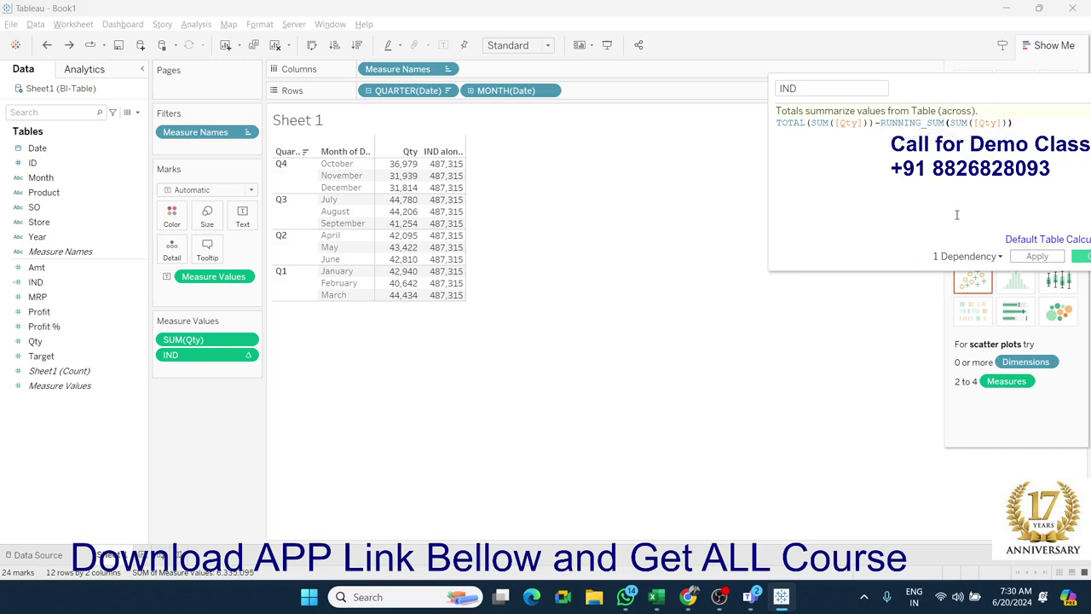
{"action": "left_click", "coordinate": [1028, 269]}
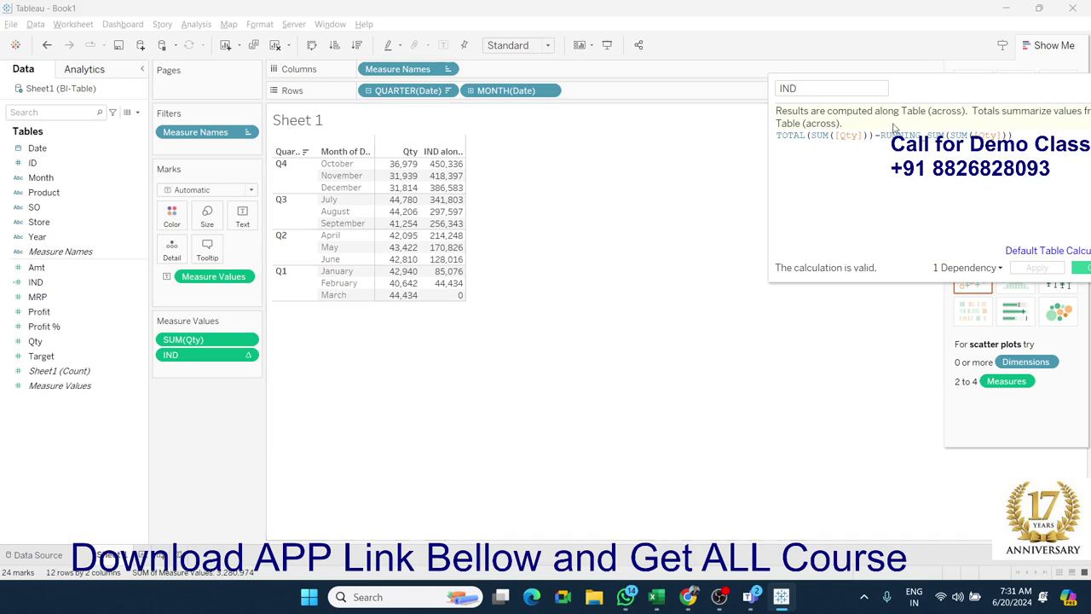
Step: Move the IND formula editor left and select the whole formula
{"action": "left_click_drag", "start_coordinate": [911, 85], "coordinate": [773, 90]}
{"action": "left_click", "coordinate": [849, 142]}
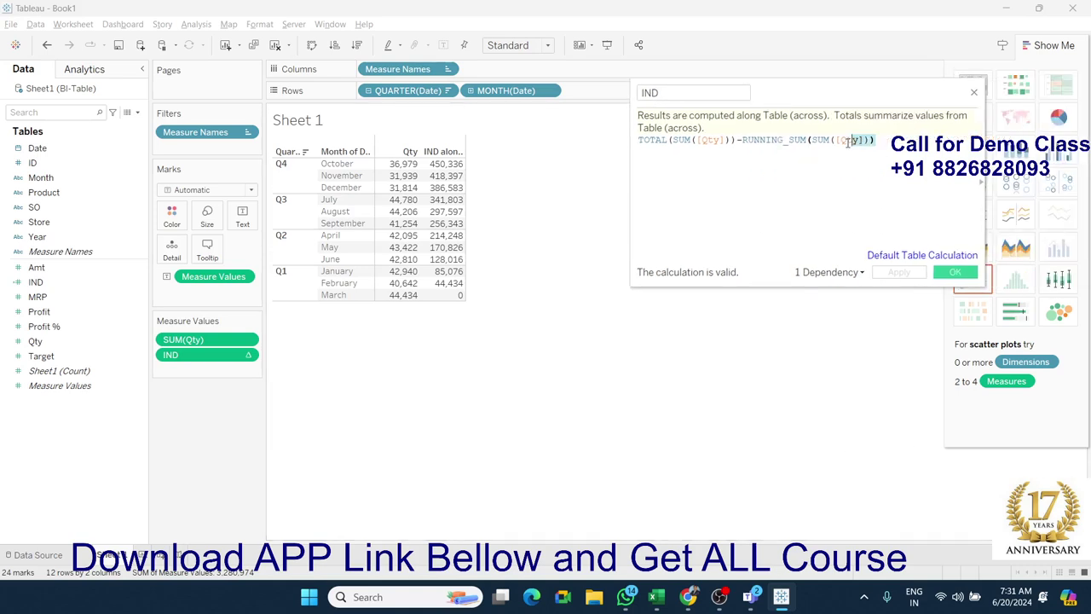
{"action": "left_click_drag", "start_coordinate": [848, 142], "coordinate": [572, 137]}
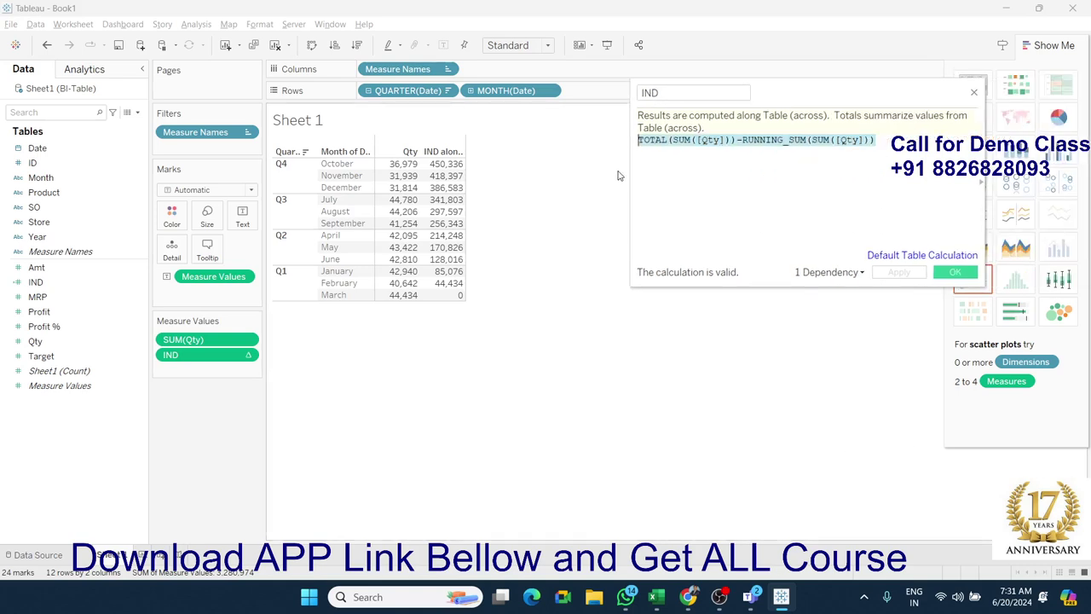
{"action": "key", "text": "alt+Tab"}
Step: Ask ChatGPT 'how subtotal in tableu' and read its step-by-step reply
{"action": "scroll", "coordinate": [602, 234], "scroll_direction": "down", "scroll_amount": 3}
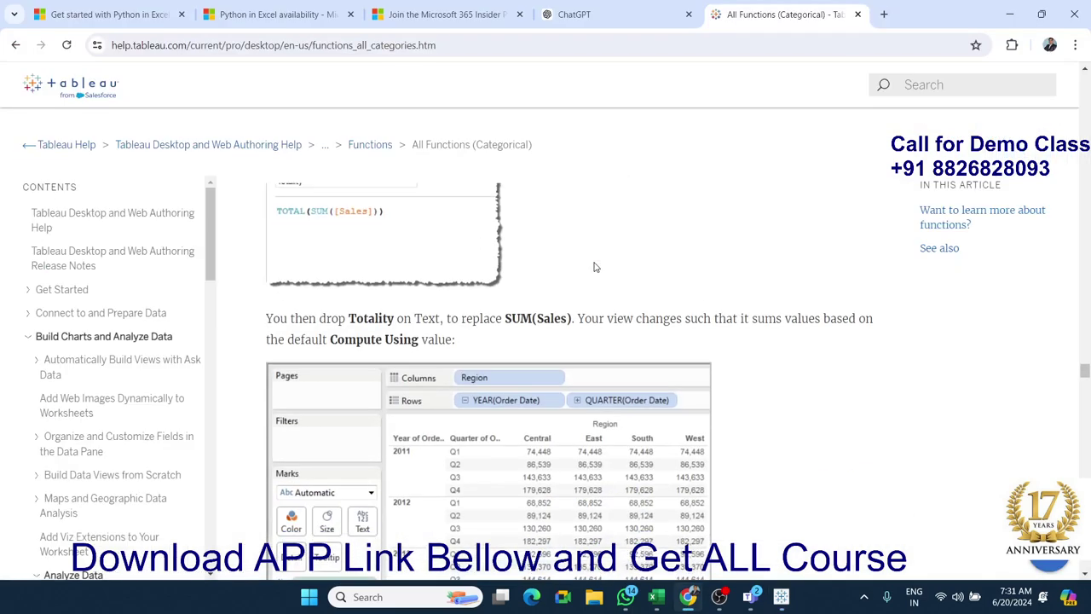
{"action": "left_click", "coordinate": [641, 14]}
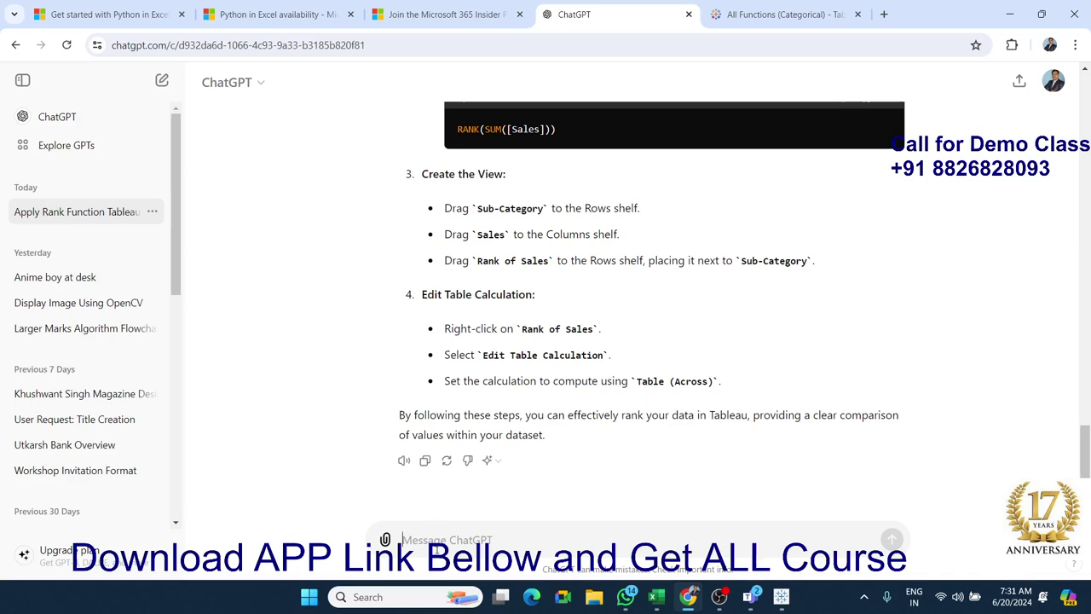
{"action": "type", "text": "how show s"}
{"action": "type", "text": "ubtotal in "}
{"action": "type", "text": "ta"}
{"action": "type", "text": "bleu table"}
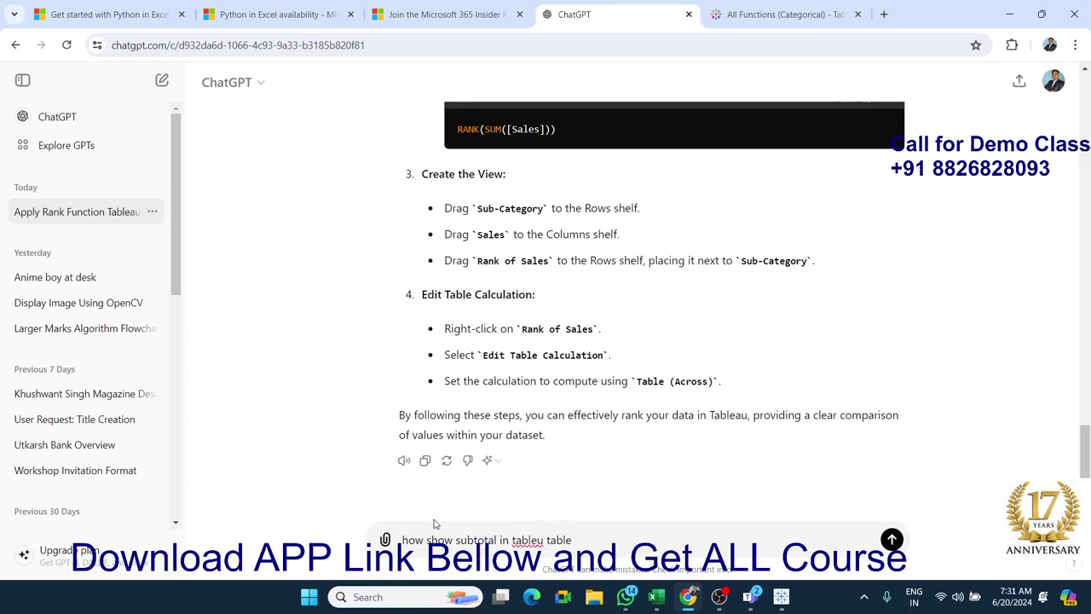
{"action": "key", "text": "Return"}
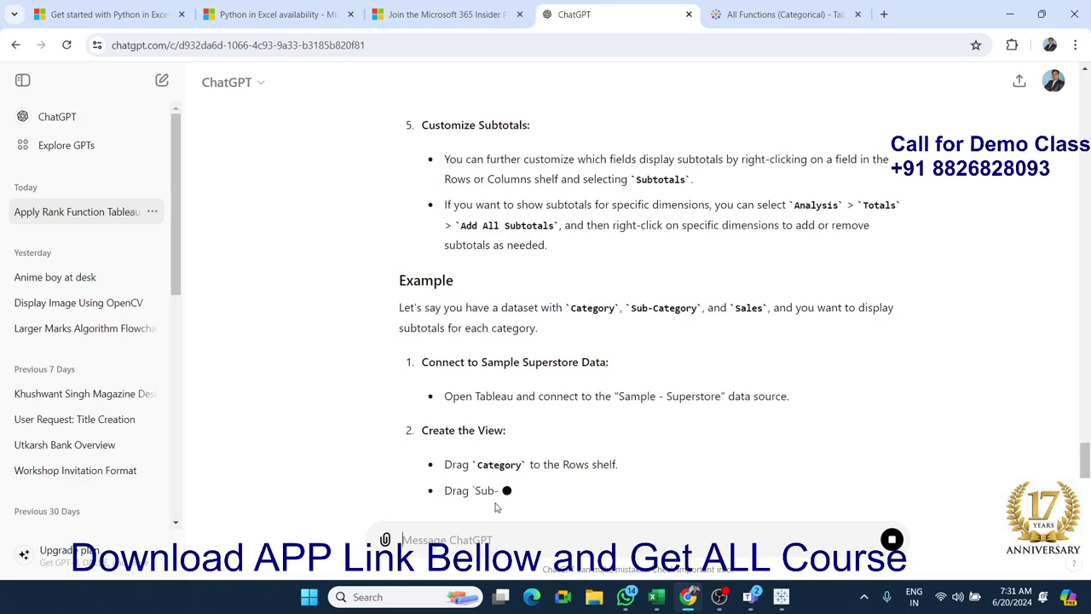
{"action": "key", "text": "alt+Tab"}
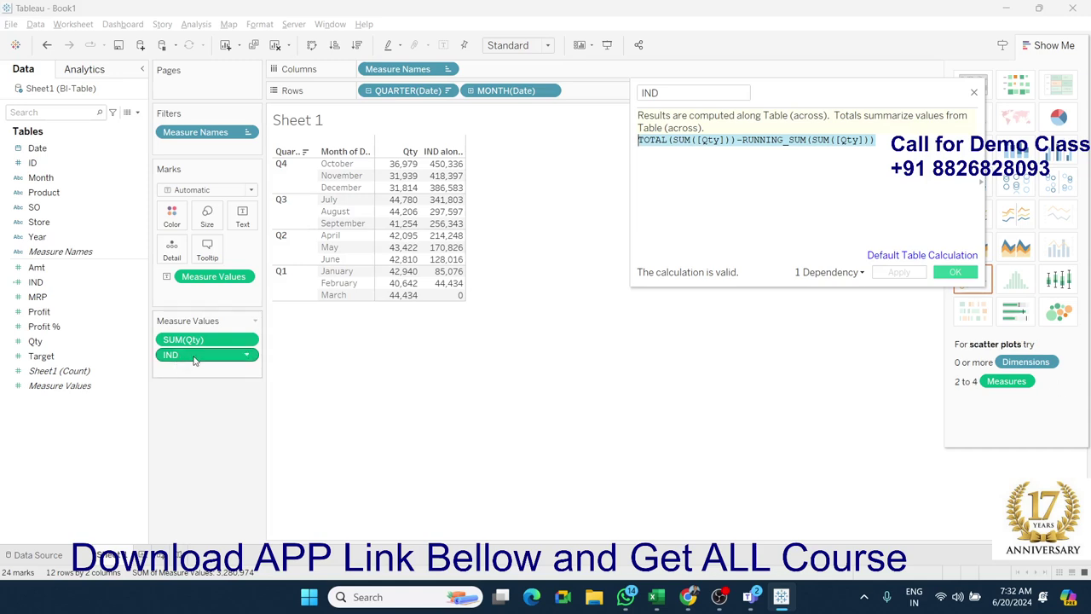
Step: Remove IND from Measure Values and turn on column grand totals, showing 487,315
{"action": "left_click_drag", "start_coordinate": [195, 359], "coordinate": [26, 354]}
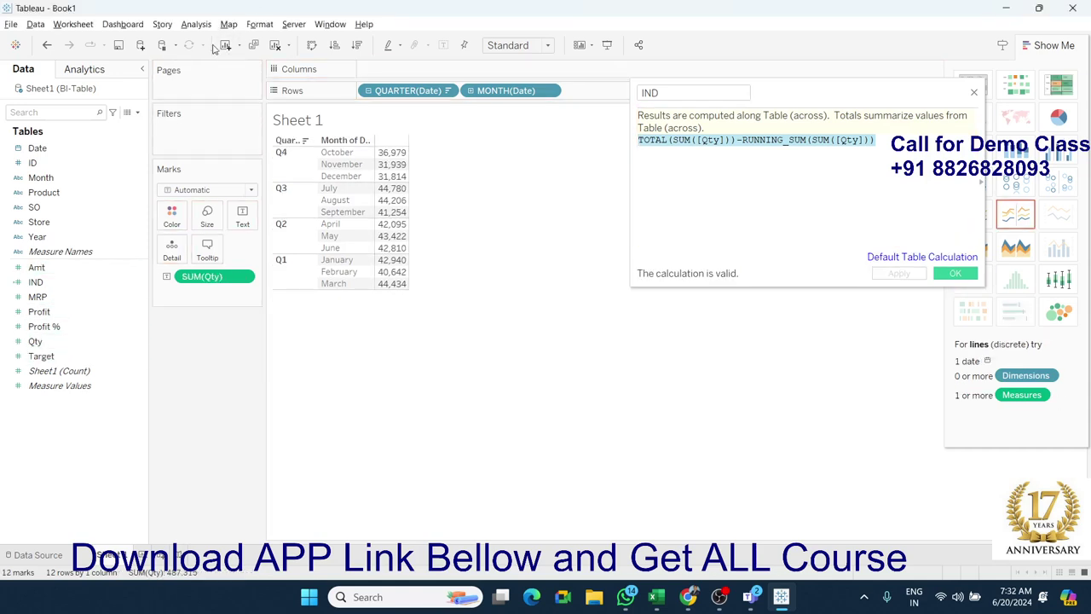
{"action": "left_click", "coordinate": [196, 24]}
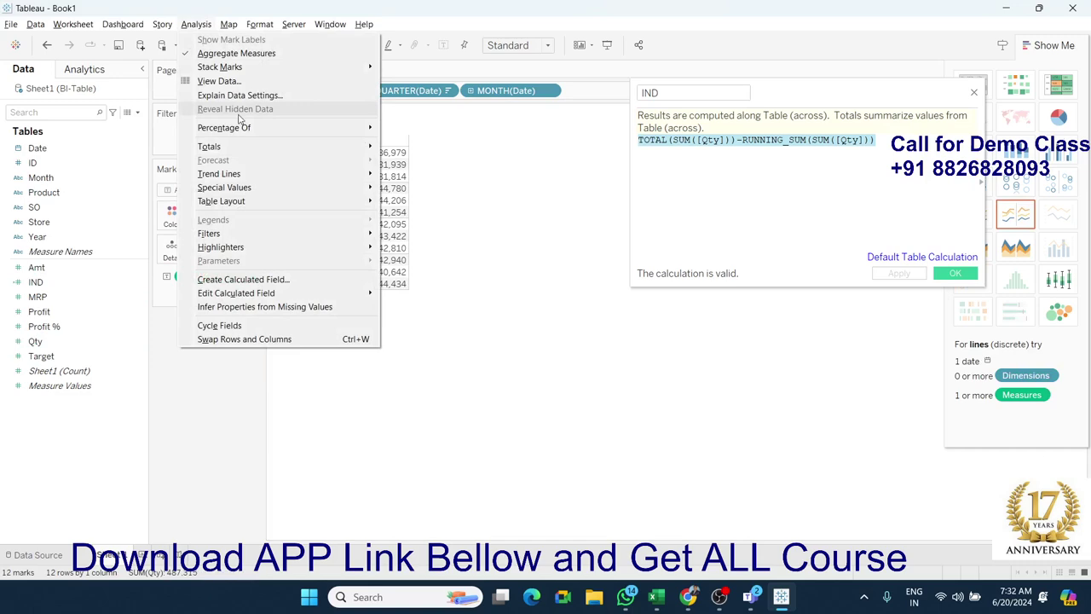
{"action": "mouse_move", "coordinate": [208, 147]}
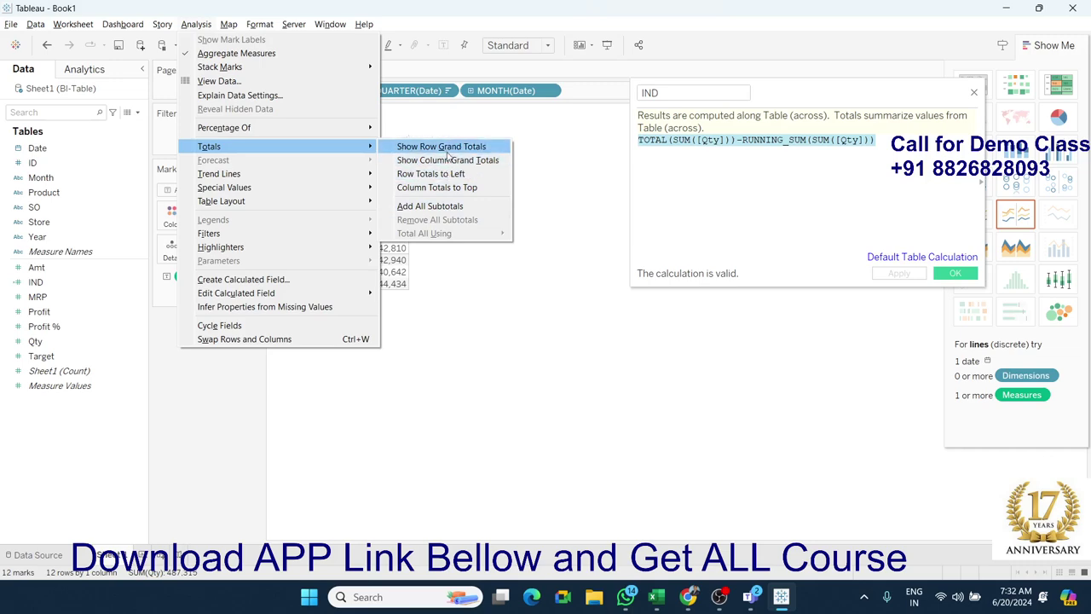
{"action": "left_click", "coordinate": [449, 147]}
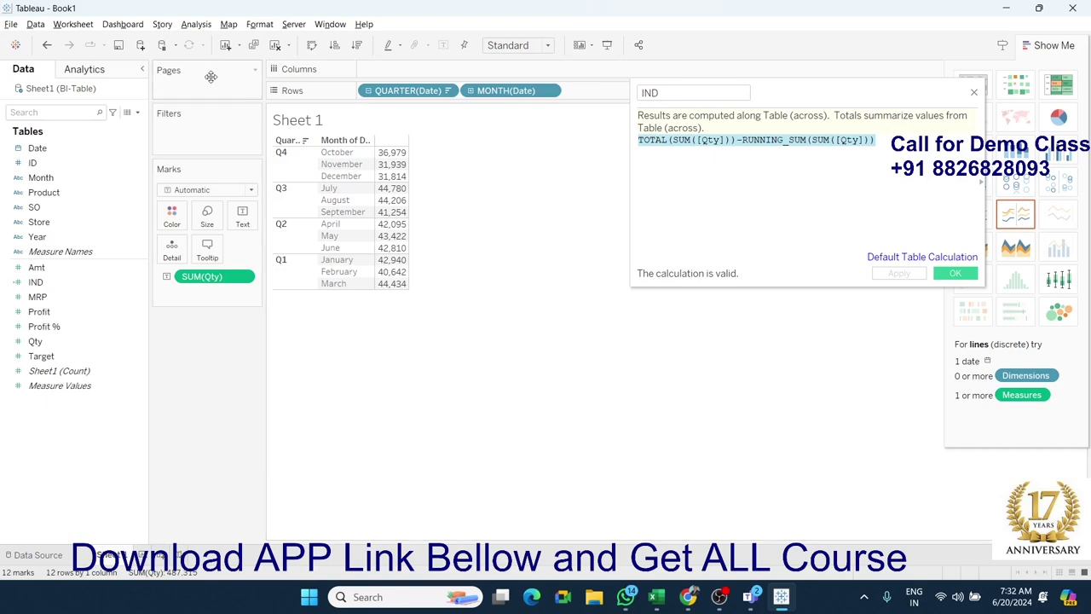
{"action": "left_click", "coordinate": [189, 27]}
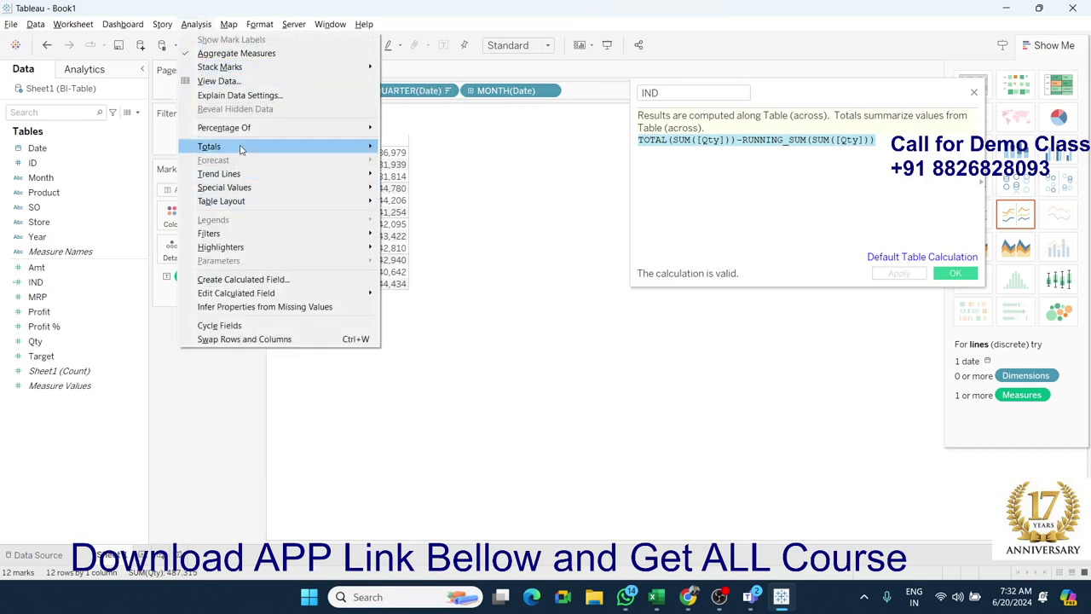
{"action": "left_click", "coordinate": [437, 161]}
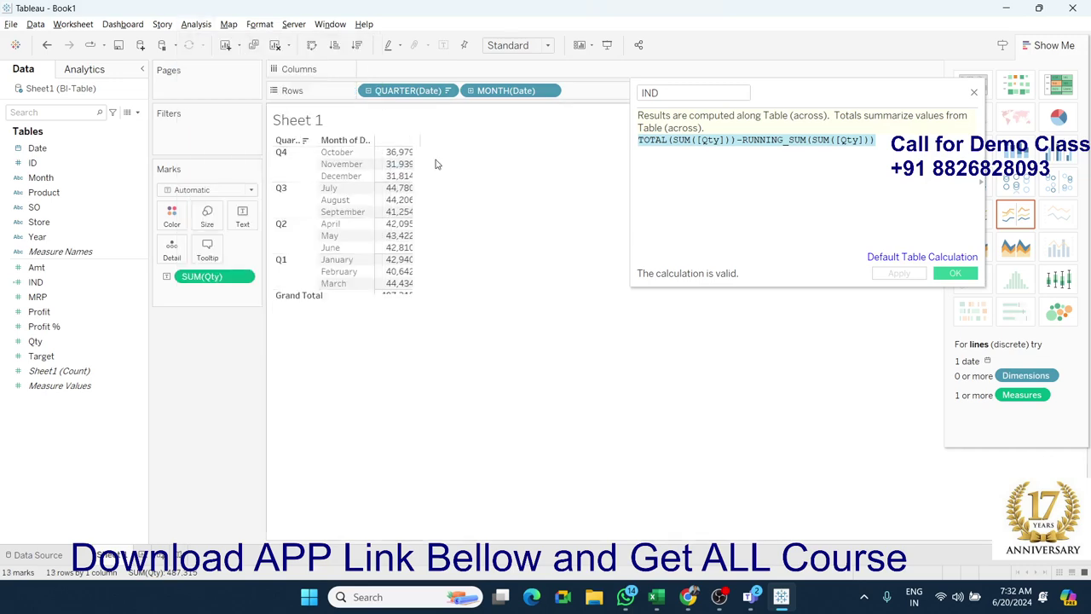
{"action": "left_click", "coordinate": [196, 24]}
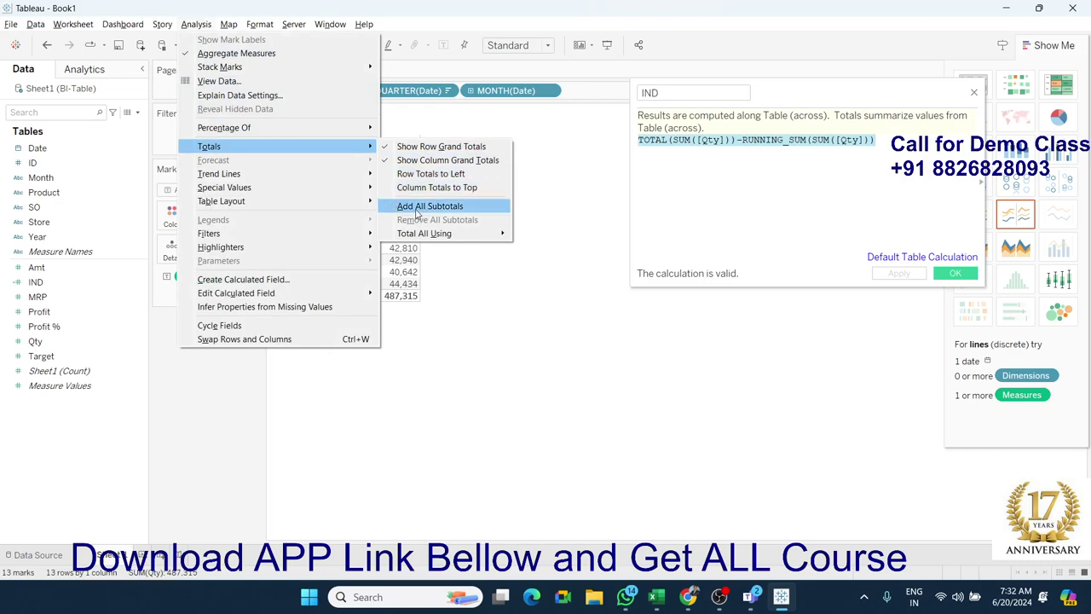
Step: Add All Subtotals so each quarter gets a Total row, e.g. Q4 100,732, Q3 130,240
{"action": "left_click", "coordinate": [418, 213]}
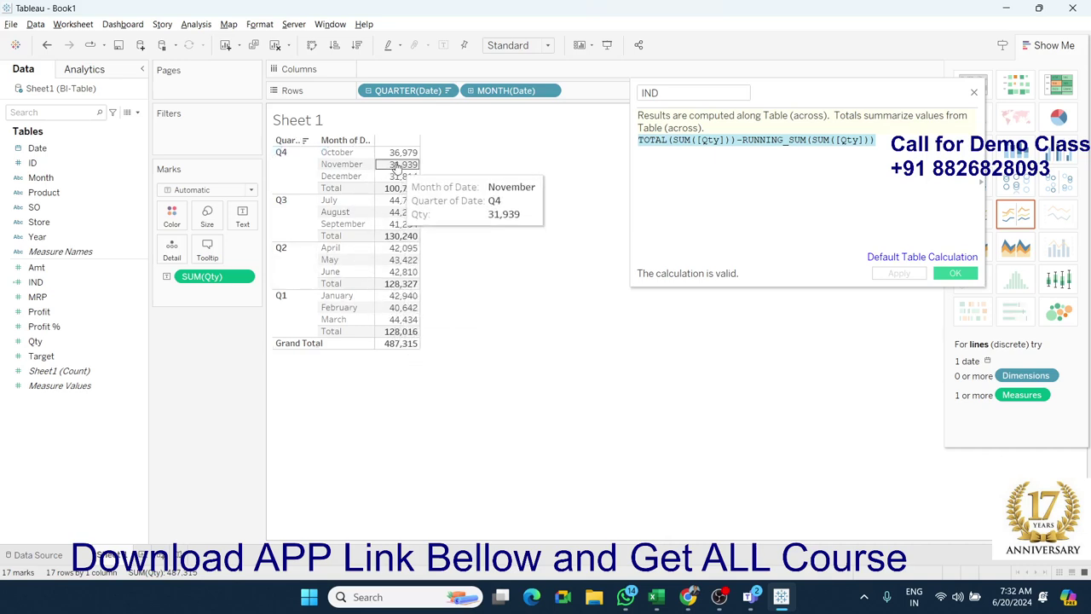
{"action": "mouse_move", "coordinate": [403, 199]}
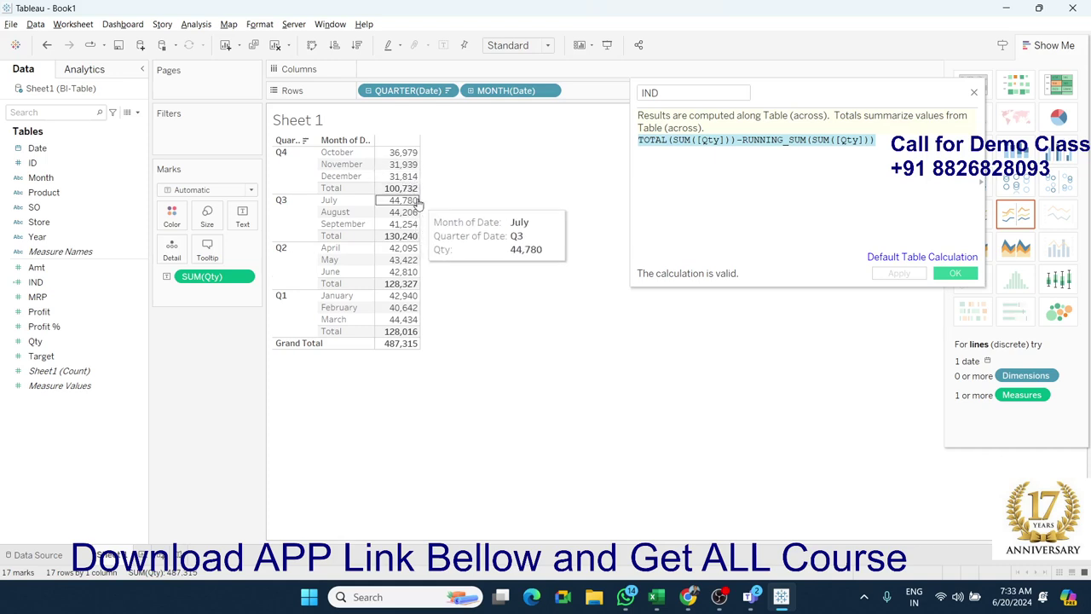
Step: Strip TOTAL(SUM([Qty]))- from the IND formula so it is a plain running sum of Qty
{"action": "left_click", "coordinate": [738, 174]}
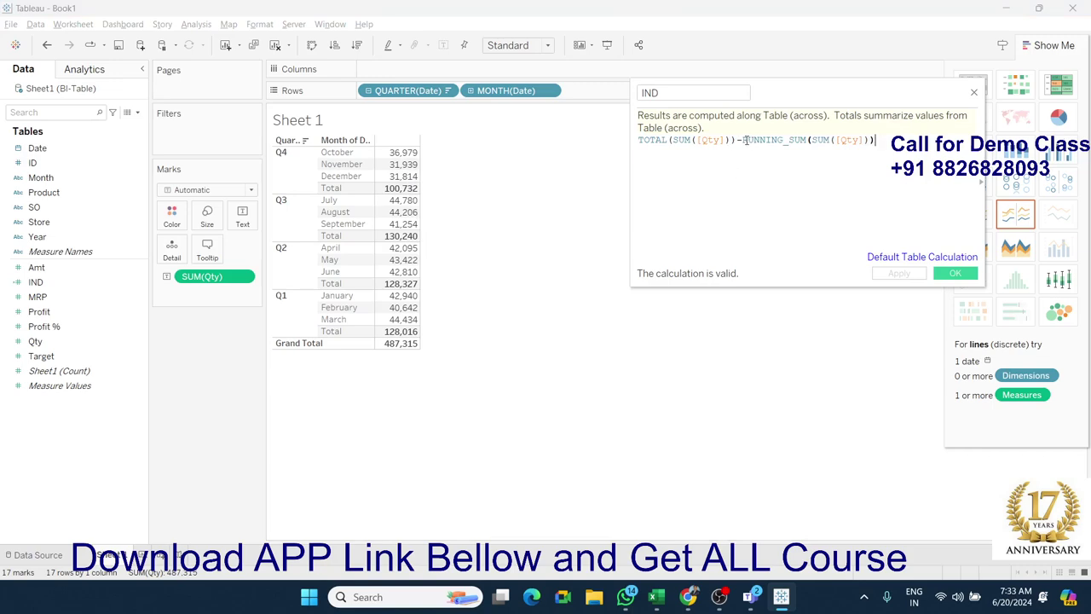
{"action": "left_click_drag", "start_coordinate": [743, 139], "coordinate": [632, 136]}
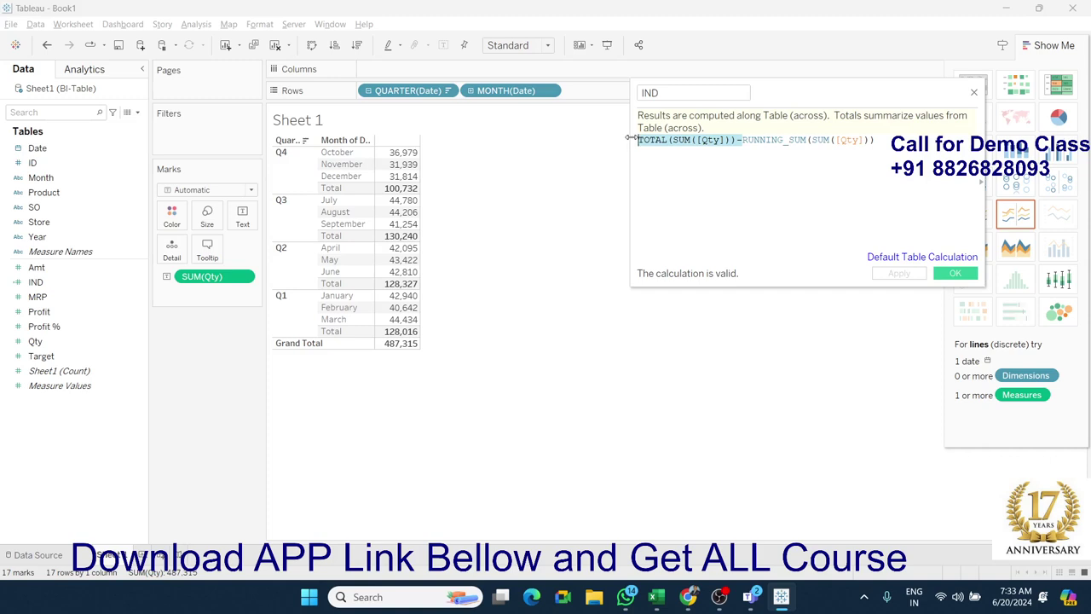
{"action": "key", "text": "Delete"}
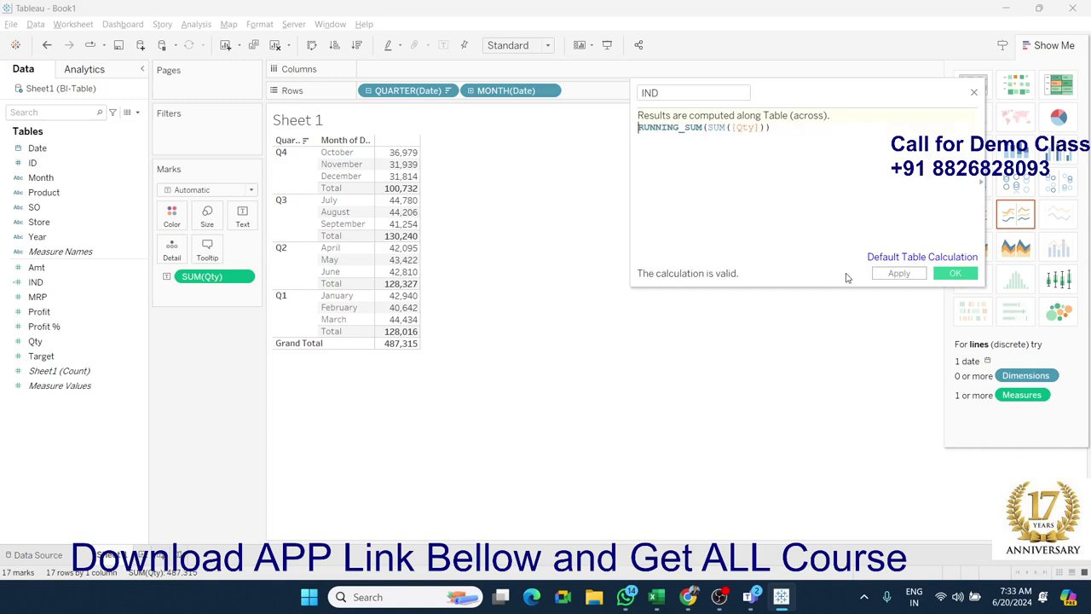
{"action": "left_click", "coordinate": [899, 274]}
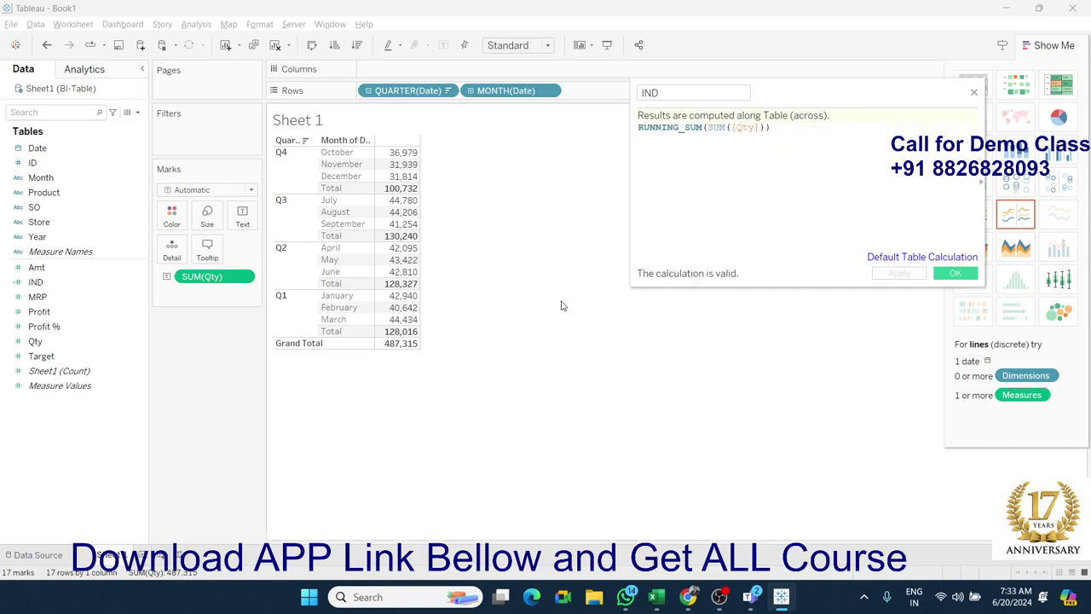
Step: Place IND as a column after Qty, ending at 487,315, then minimise Tableau
{"action": "left_click_drag", "start_coordinate": [53, 286], "coordinate": [209, 266]}
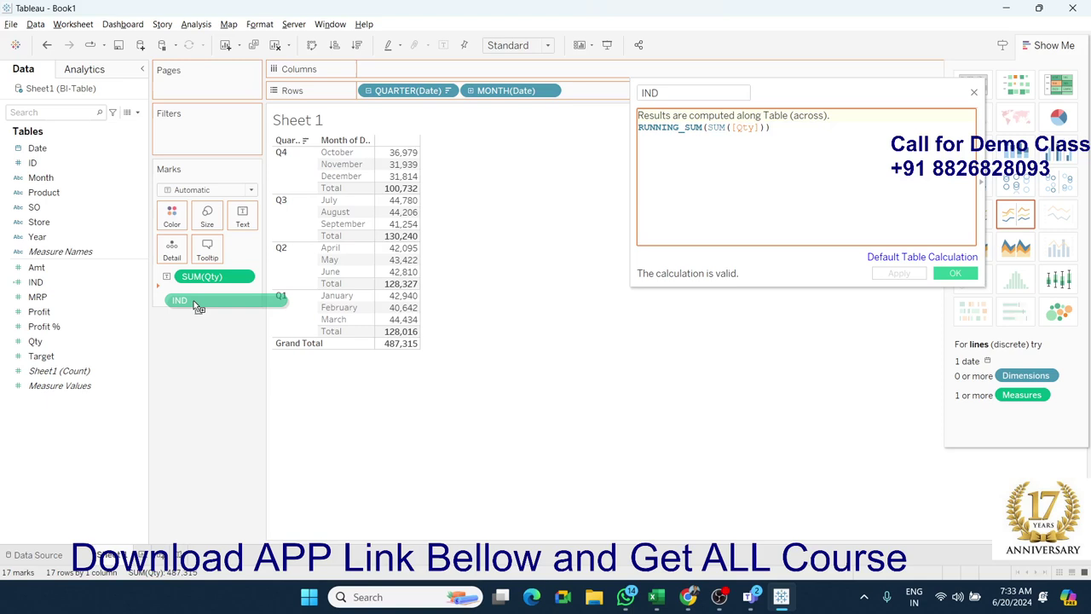
{"action": "mouse_move", "coordinate": [209, 266]}
{"action": "left_mouse_down"}
{"action": "mouse_move", "coordinate": [189, 294]}
{"action": "mouse_move", "coordinate": [85, 281]}
{"action": "left_mouse_up"}
{"action": "left_click_drag", "start_coordinate": [360, 338], "coordinate": [395, 232]}
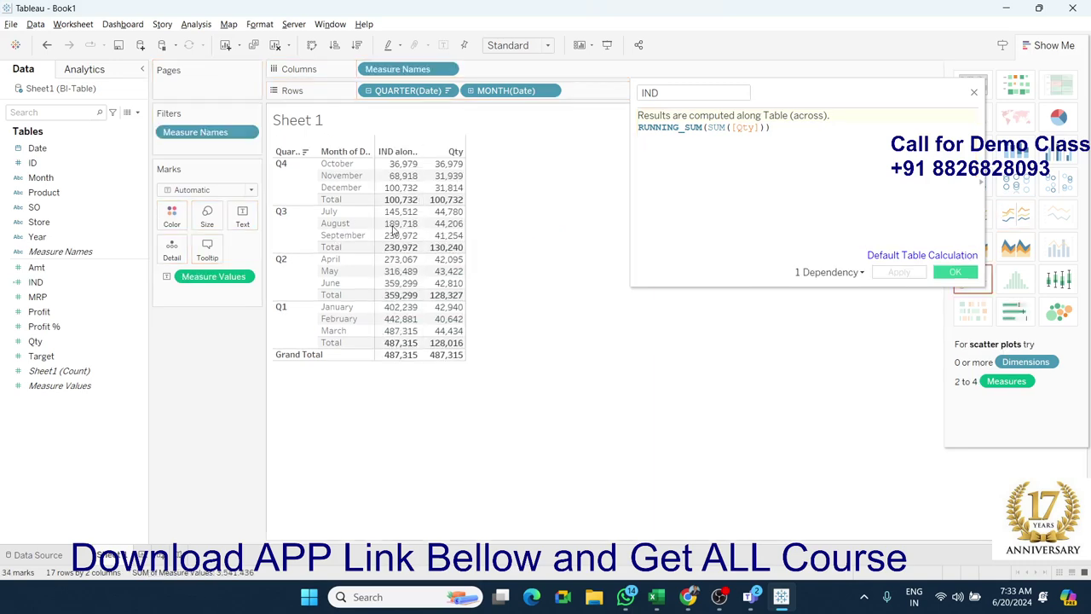
{"action": "left_click_drag", "start_coordinate": [194, 339], "coordinate": [199, 366]}
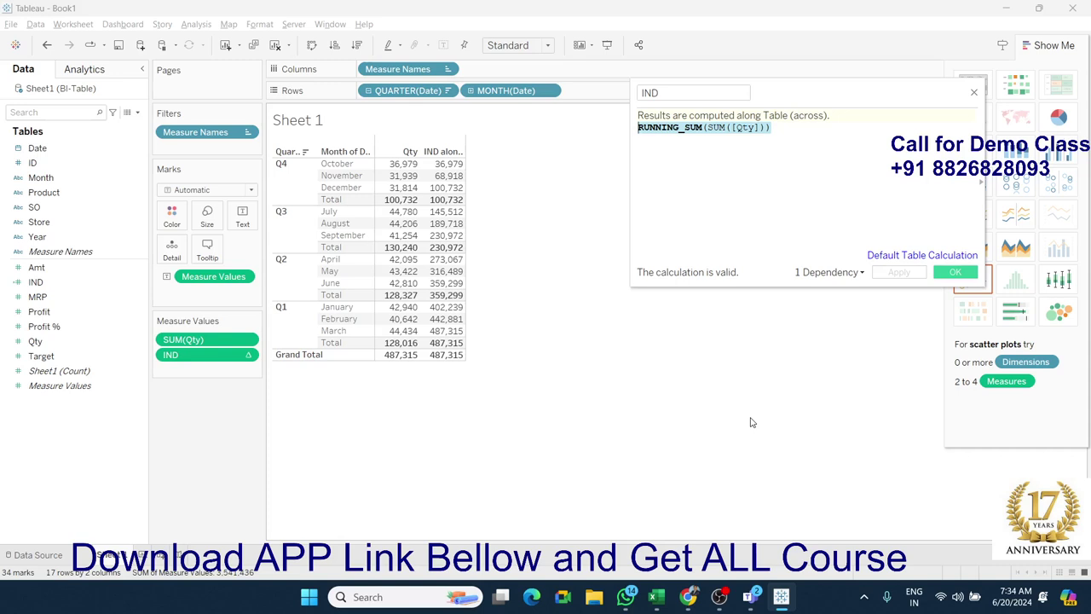
{"action": "left_click", "coordinate": [780, 597]}
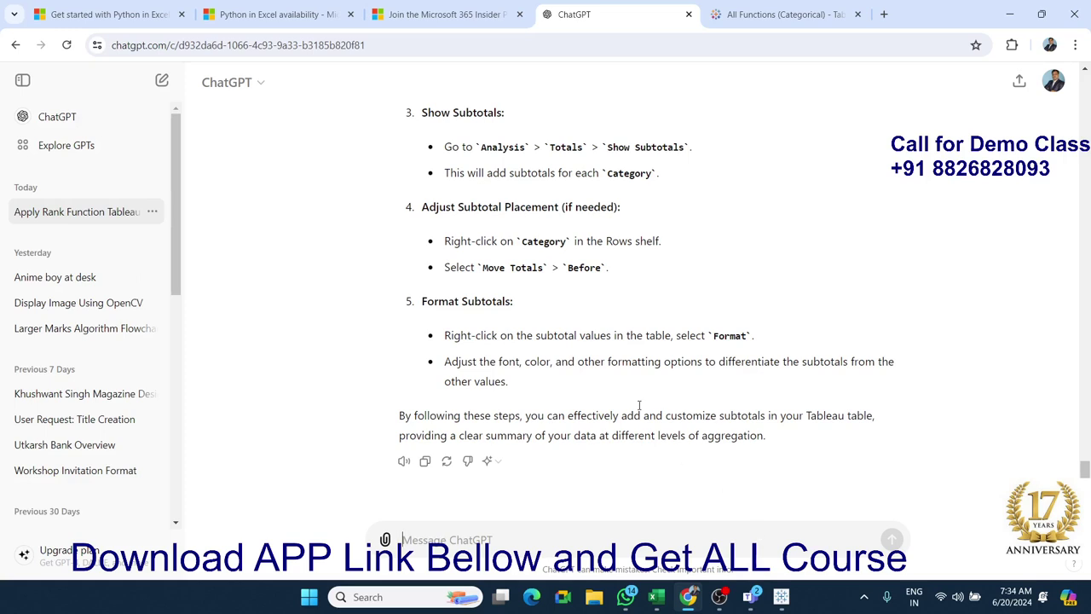
{"action": "scroll", "coordinate": [549, 258], "scroll_direction": "up", "scroll_amount": 1}
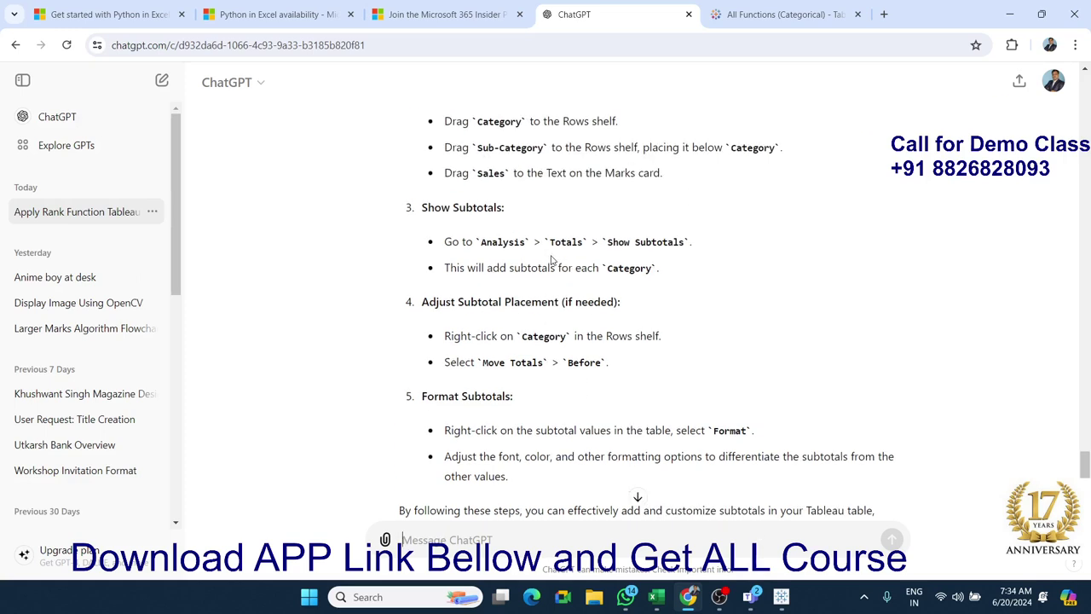
{"action": "triple_click", "coordinate": [497, 268]}
{"action": "left_click", "coordinate": [511, 355]}
{"action": "mouse_move", "coordinate": [781, 596]}
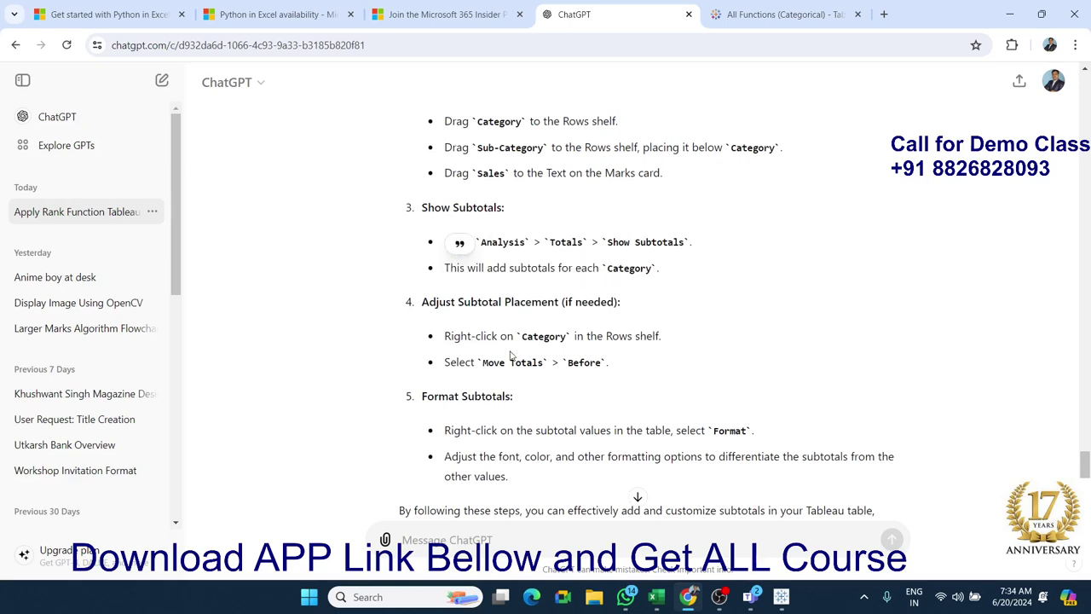
Step: Return to the Tableau table and view the IND and Qty header menus without changing anything
{"action": "left_click", "coordinate": [785, 602]}
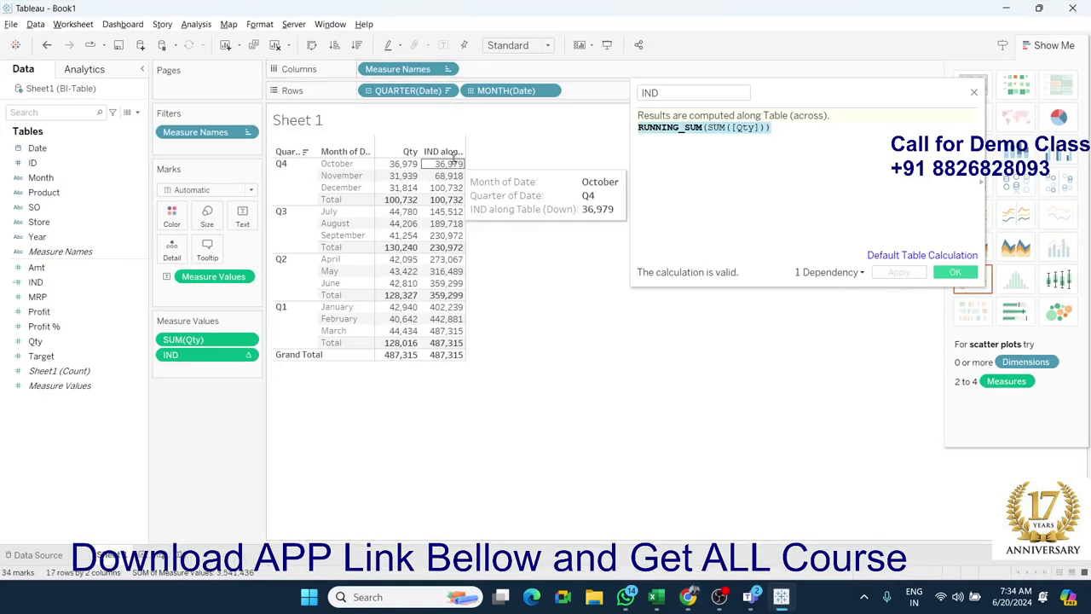
{"action": "right_click", "coordinate": [450, 155]}
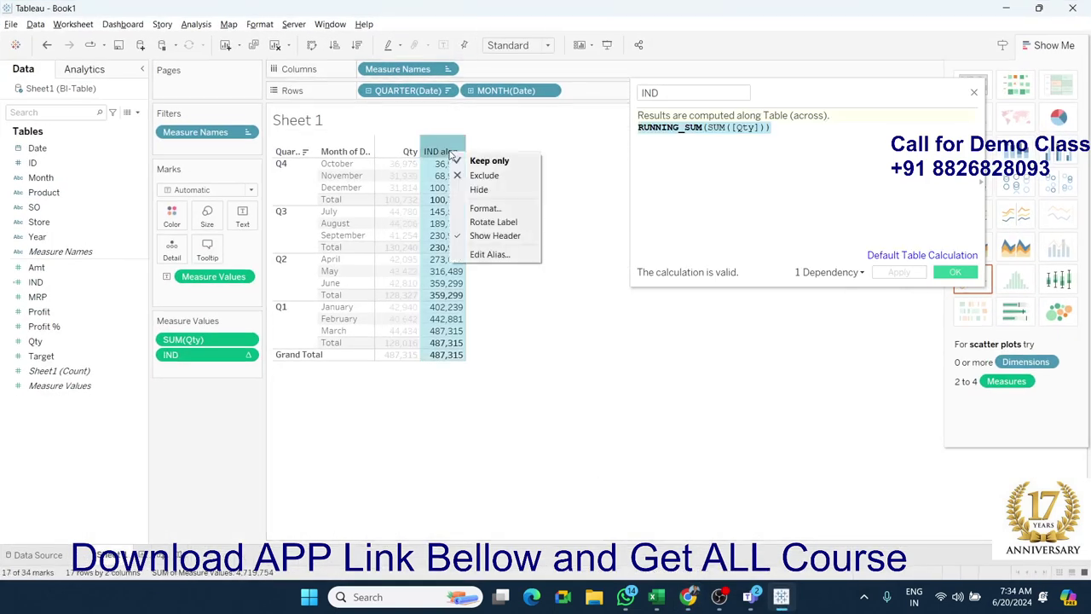
{"action": "left_click", "coordinate": [404, 151]}
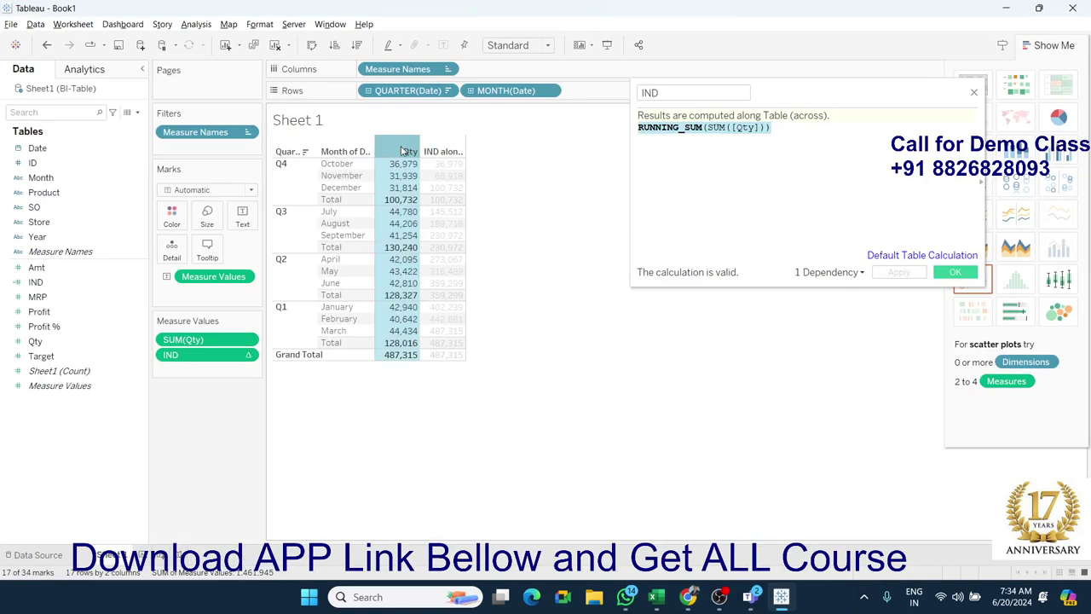
{"action": "right_click", "coordinate": [402, 150]}
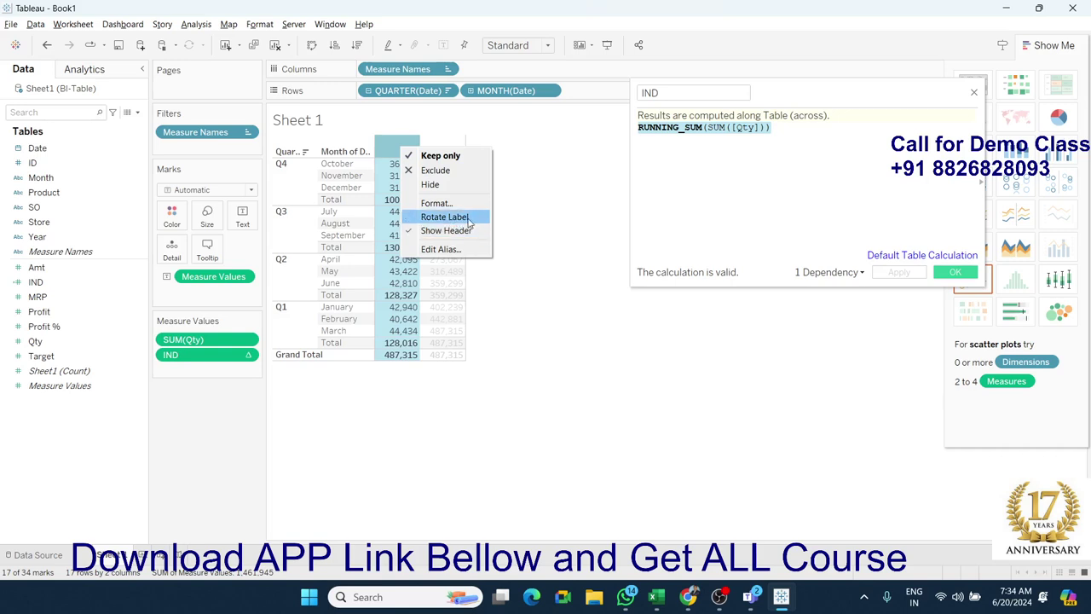
{"action": "left_click", "coordinate": [528, 253]}
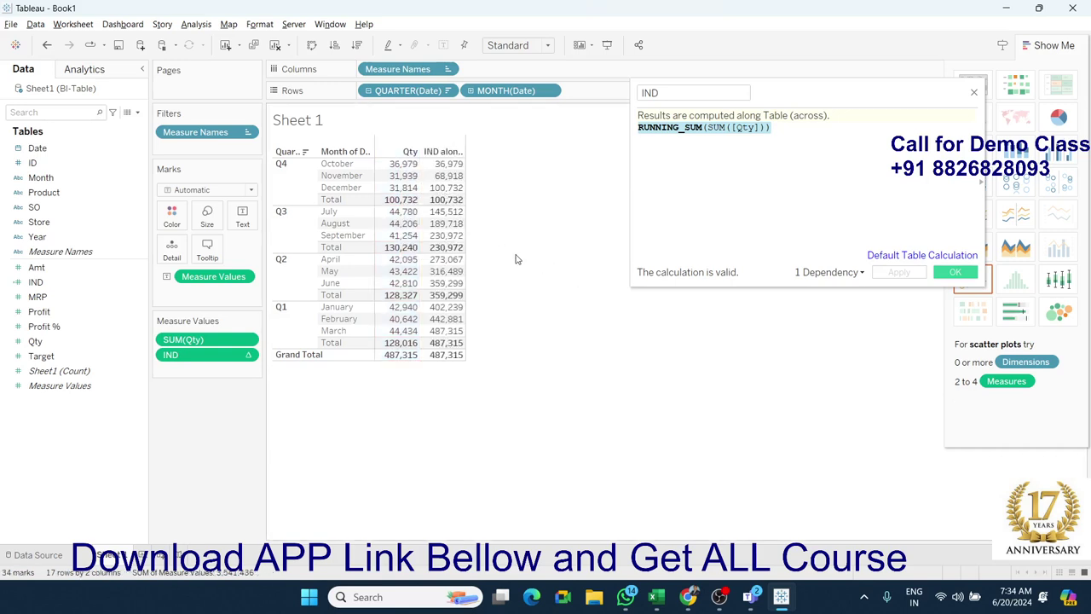